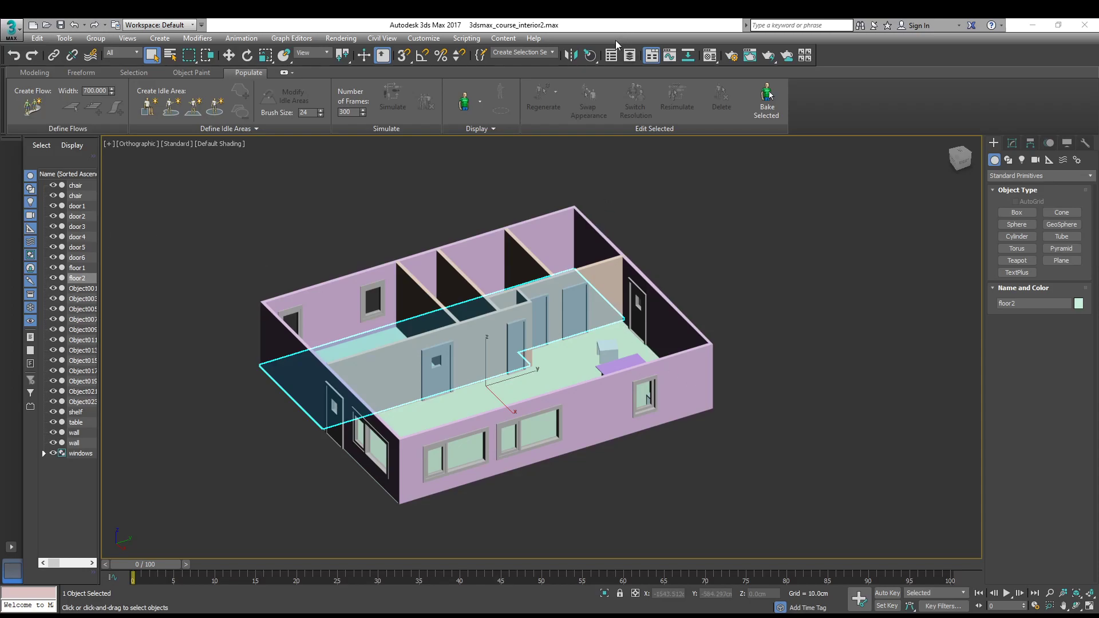
Select the table in the large room and examine it up close from above
scroll(535, 473, "down", 3)
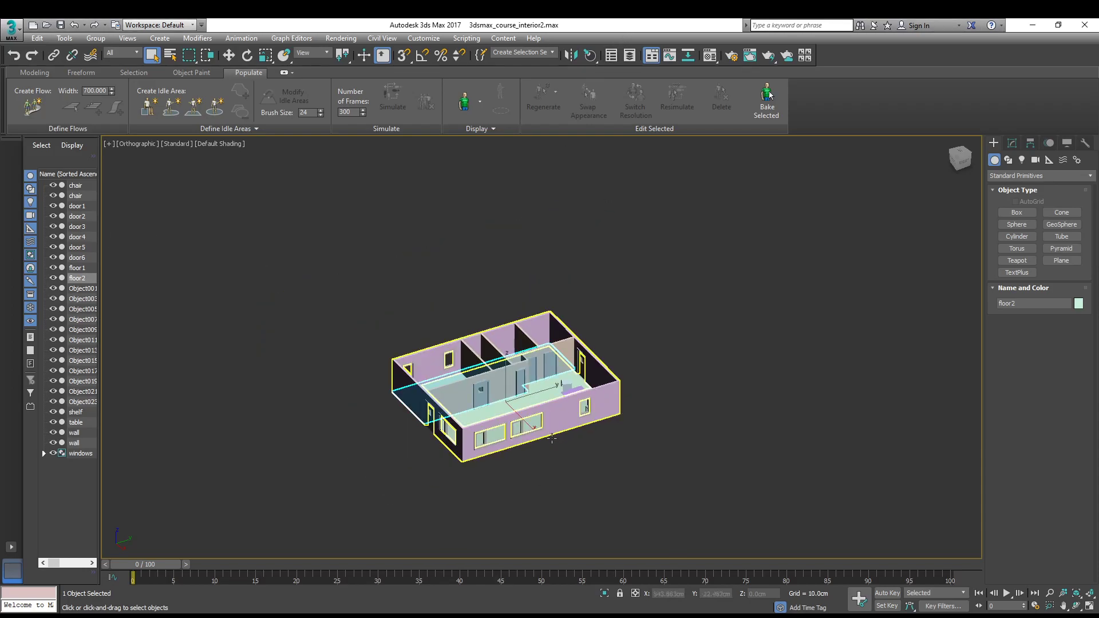
middle_click_drag(535, 473, 555, 465, "alt")
scroll(531, 420, "up", 2)
scroll(527, 385, "down", 3)
middle_click_drag(528, 386, 538, 356, "alt")
scroll(537, 357, "up", 3)
left_click(580, 313)
middle_click_drag(579, 314, 611, 329, "alt")
scroll(611, 329, "up", 6)
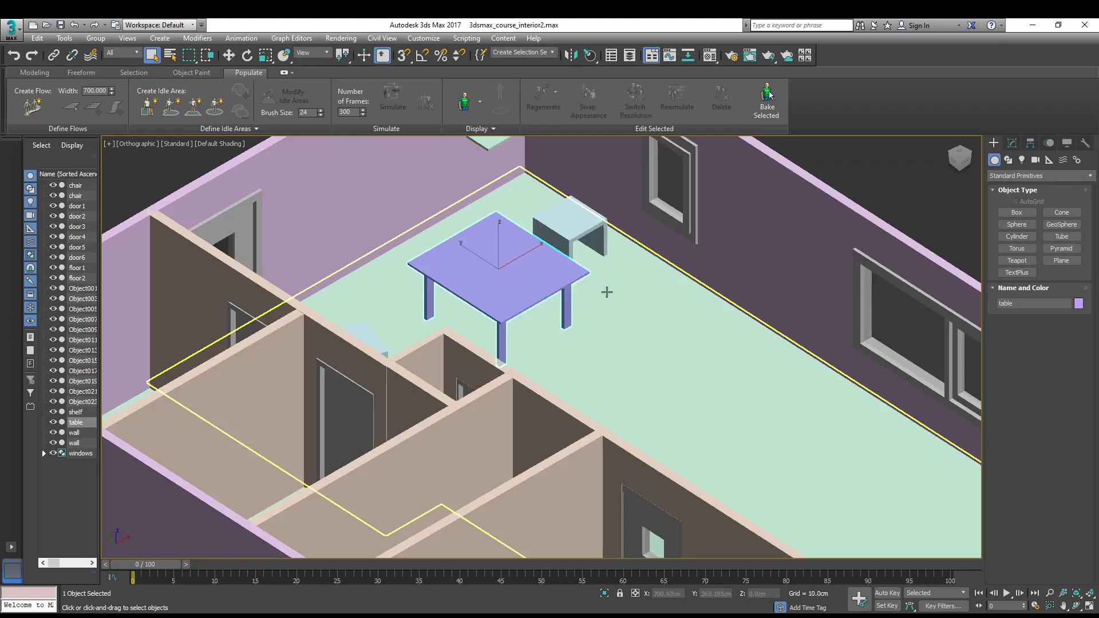
Examine the rooms, inner walls, windows and furniture of the house model from several sides
scroll(611, 293, "down", 3)
middle_click_drag(520, 319, 627, 316, "alt")
scroll(459, 348, "down", 4)
scroll(621, 326, "down", 4)
middle_click_drag(606, 355, 572, 355, "alt")
scroll(531, 388, "up", 5)
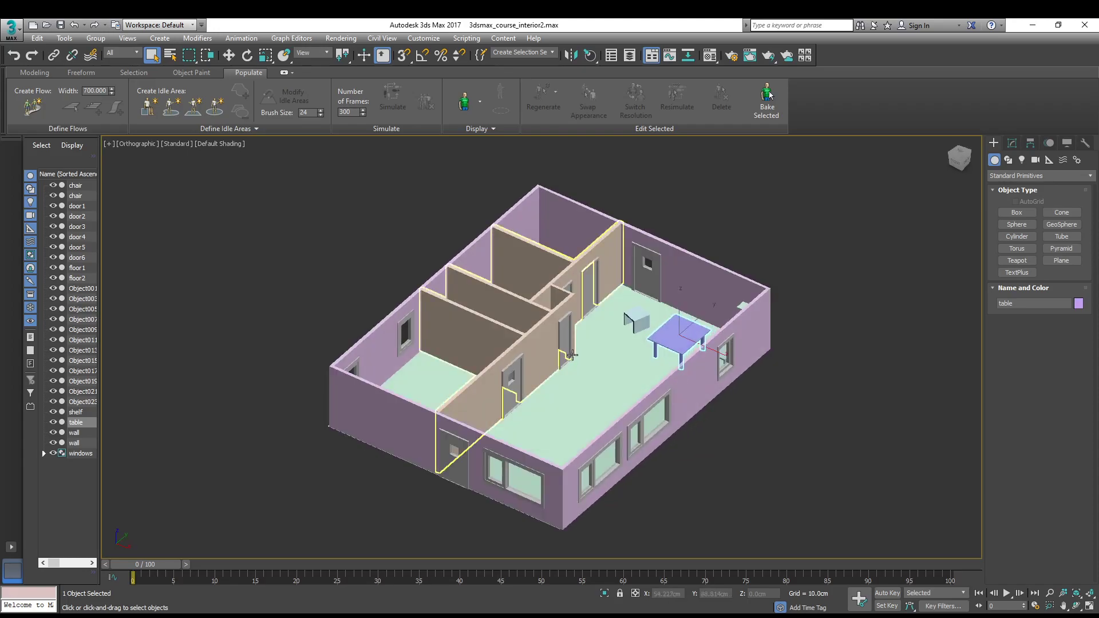
scroll(573, 355, "up", 4)
middle_click_drag(665, 384, 621, 301, "alt")
scroll(699, 322, "down", 3)
middle_click_drag(609, 342, 481, 356, "alt")
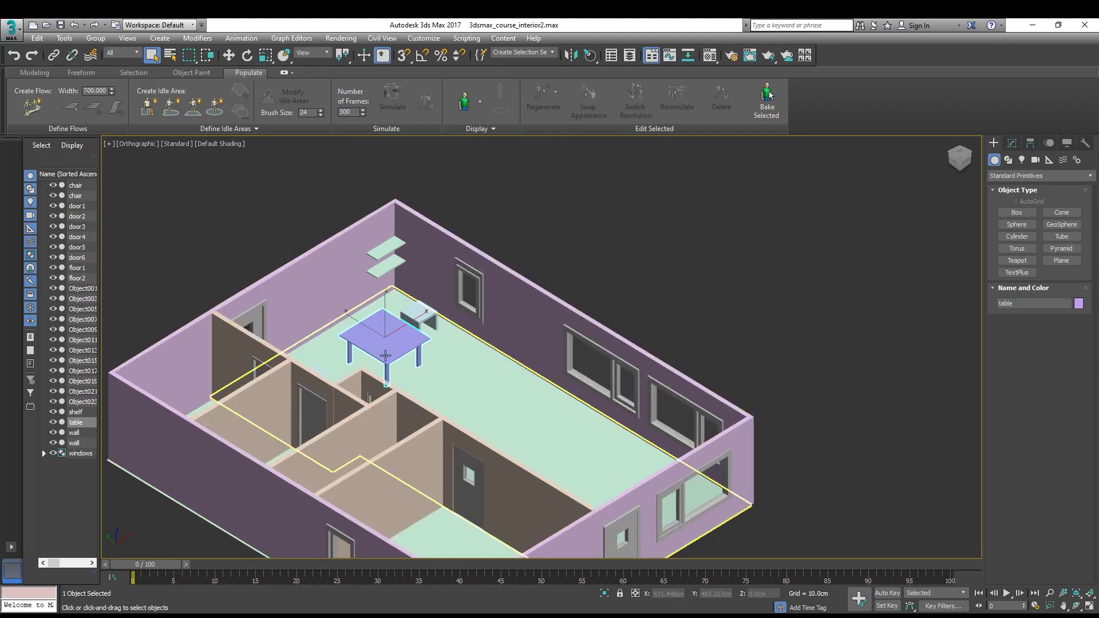
scroll(542, 325, "down", 3)
scroll(541, 324, "down", 2)
middle_click_drag(542, 325, 585, 368, "alt")
scroll(433, 328, "up", 5)
scroll(567, 364, "down", 8)
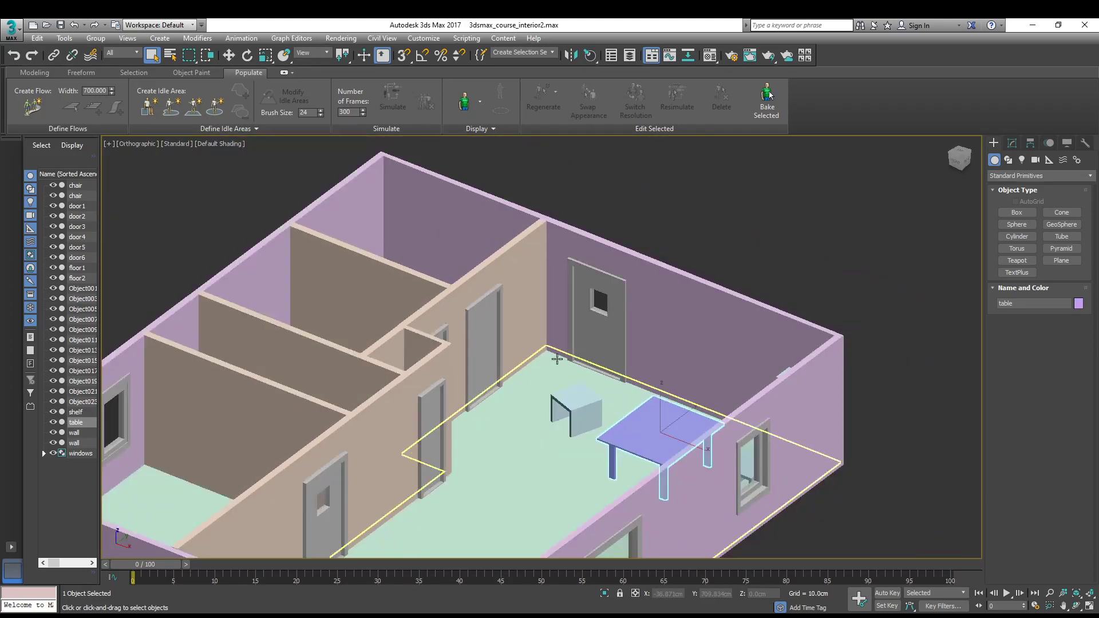
scroll(424, 378, "up", 4)
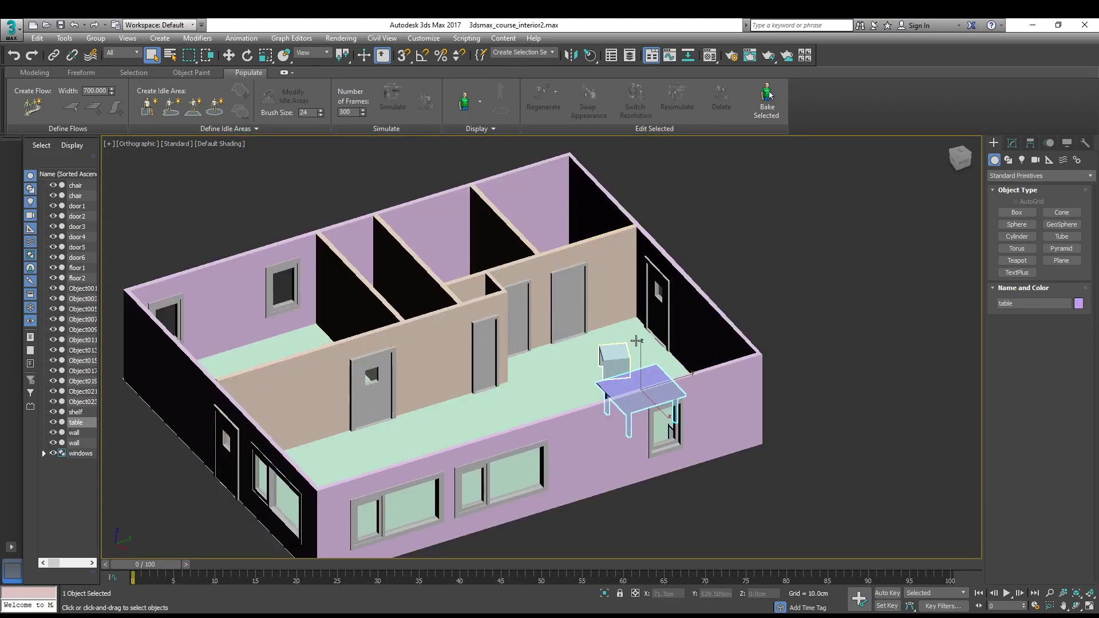
scroll(424, 378, "down", 2)
scroll(423, 378, "down", 3)
middle_click_drag(504, 381, 424, 396, "alt")
middle_click_drag(424, 395, 405, 466)
scroll(504, 384, "up", 6)
middle_click_drag(508, 385, 574, 370, "alt")
scroll(572, 375, "down", 4)
middle_click_drag(559, 417, 561, 379)
mouse_move(561, 379)
middle_mouse_down("alt")
mouse_move(525, 378)
mouse_move(489, 407)
mouse_move(508, 380)
mouse_move(565, 376)
middle_mouse_up("alt")
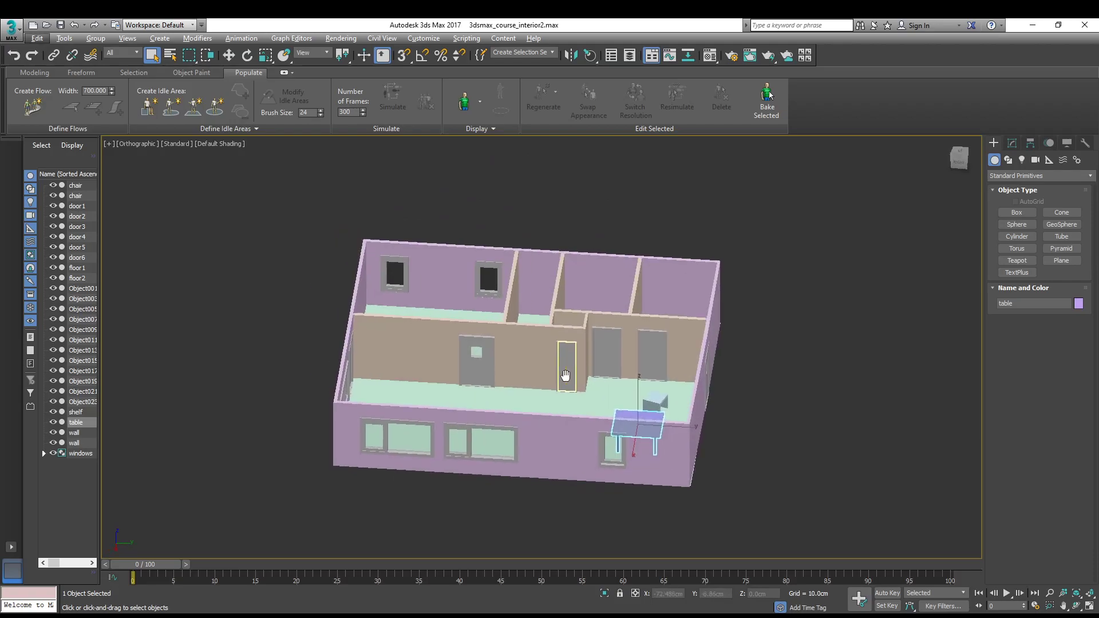
scroll(521, 386, "up", 7)
Select door2 and floor1 in turn and examine the doors and floor of the large room
left_click(389, 326)
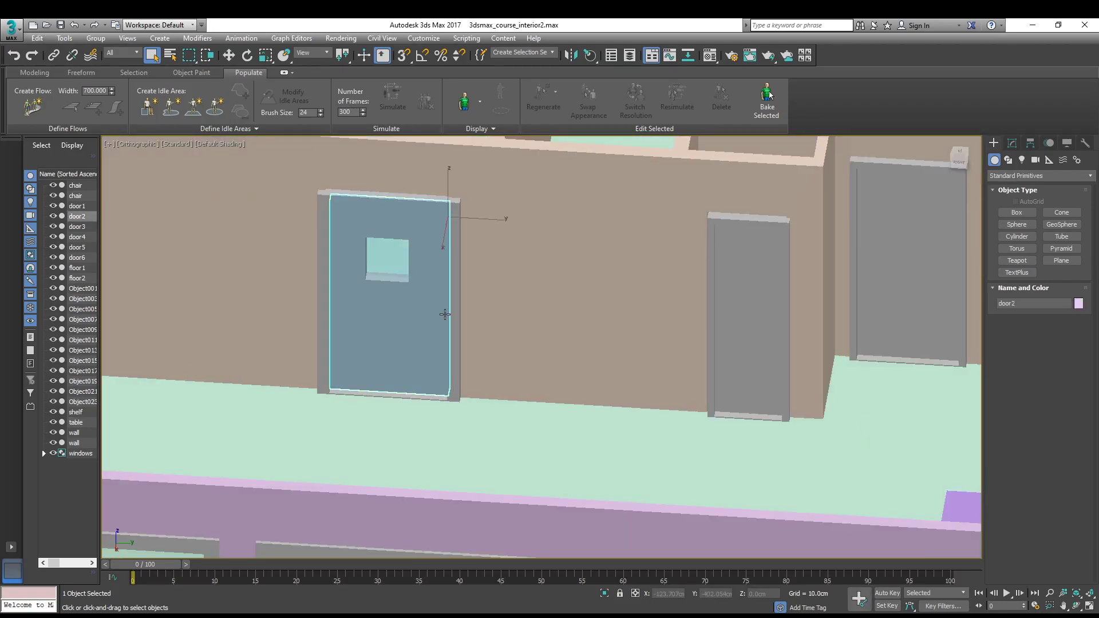
scroll(448, 314, "down", 5)
middle_click_drag(579, 315, 656, 375, "alt")
middle_click_drag(656, 374, 584, 321)
left_click(465, 290)
middle_click_drag(464, 291, 378, 338, "alt")
scroll(424, 334, "up", 5)
scroll(605, 308, "down", 10)
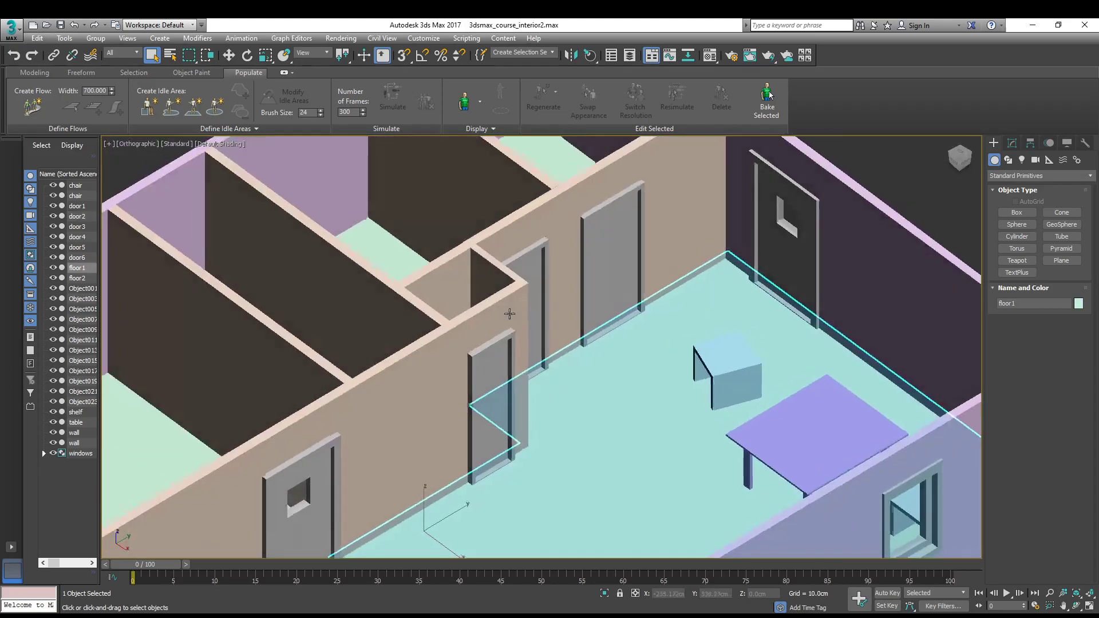
scroll(590, 262, "up", 5)
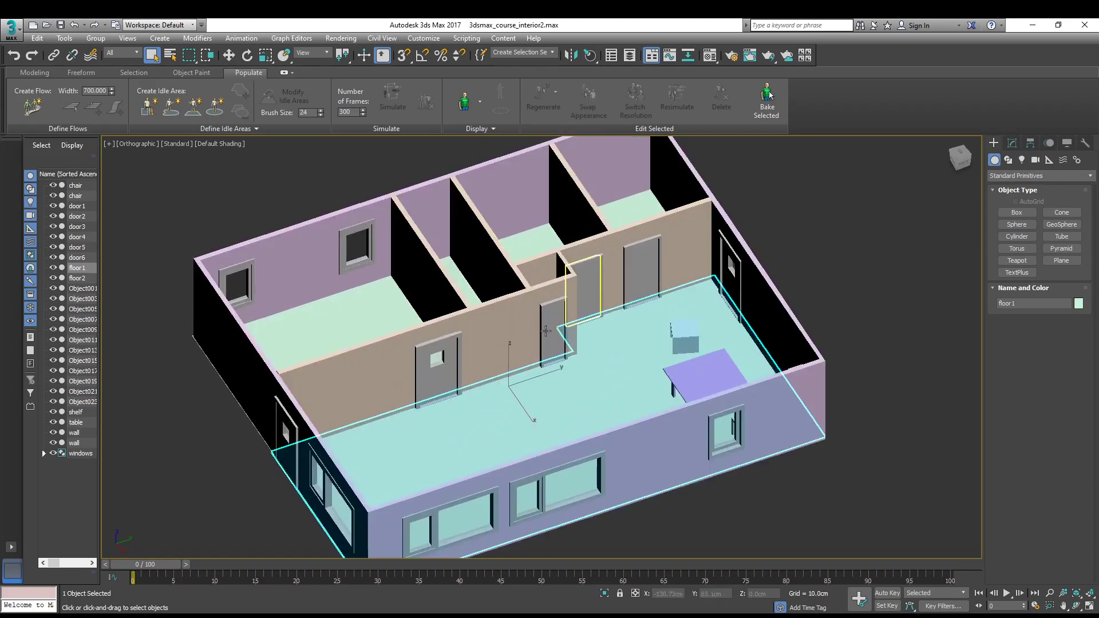
middle_click_drag(549, 315, 535, 310, "alt")
scroll(535, 310, "down", 3)
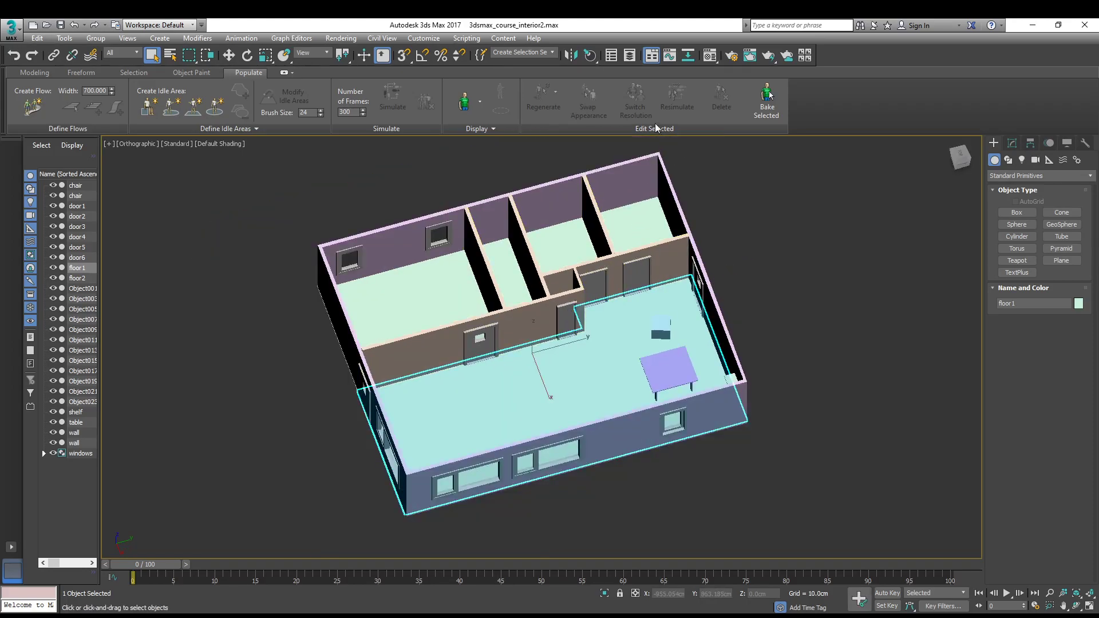
middle_click_drag(658, 247, 618, 254)
Select all objects in the scene and display them in a perspective view with edged faces
key("m")
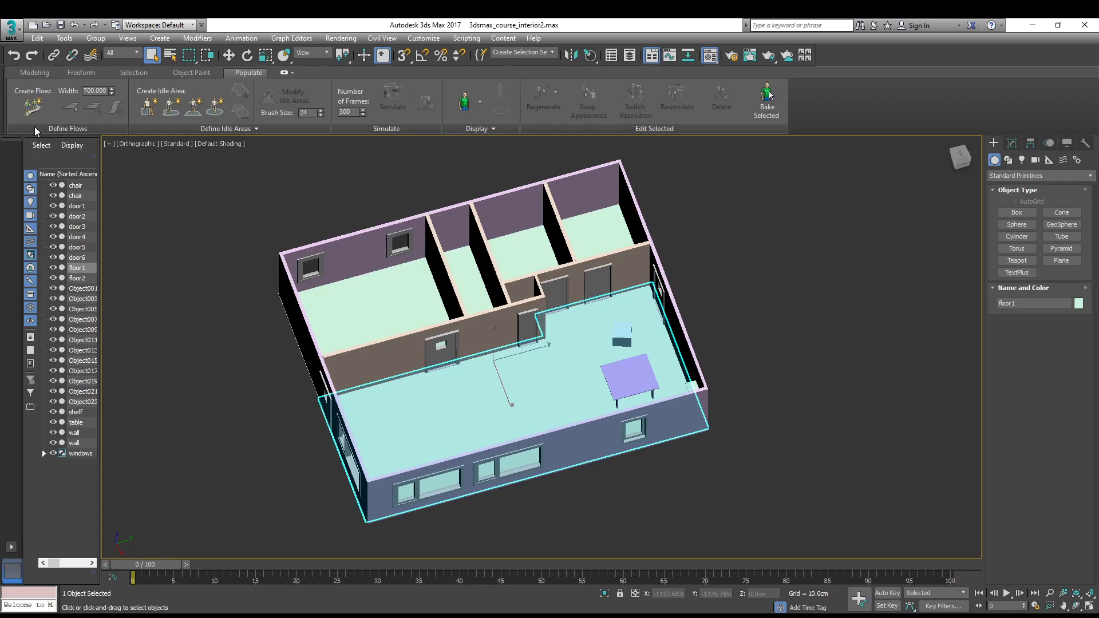
key("ctrl+a")
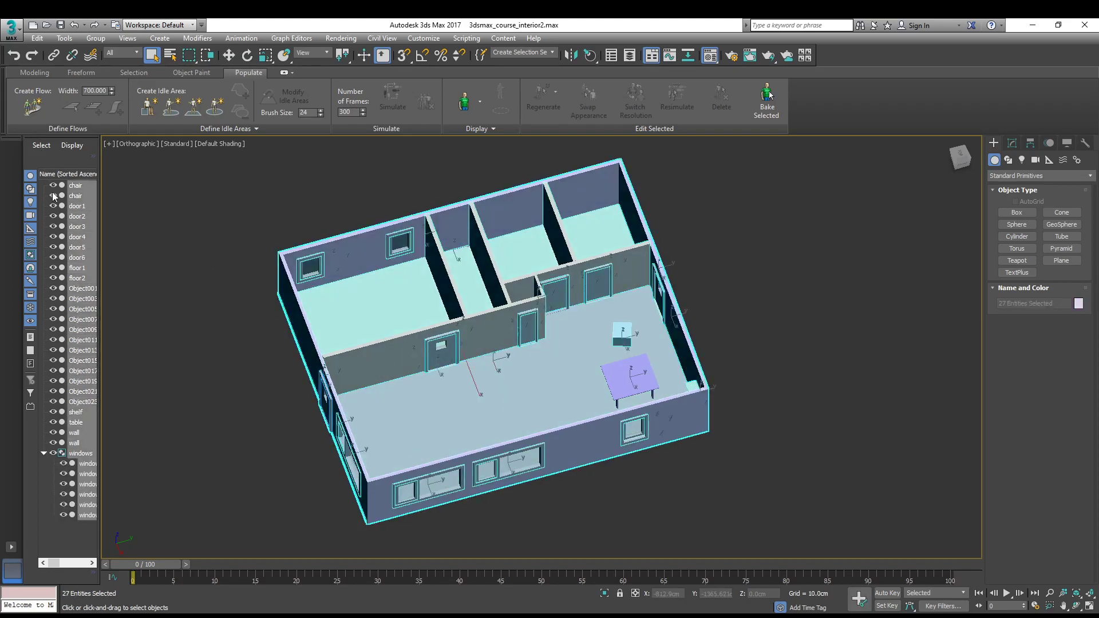
left_click(537, 339)
mouse_move(528, 401)
middle_mouse_down()
mouse_move(574, 369)
mouse_move(594, 300)
mouse_move(547, 398)
middle_mouse_up()
scroll(555, 369, "up", 6)
scroll(555, 369, "down", 3)
scroll(558, 365, "down", 4)
middle_click_drag(573, 347, 557, 328, "alt")
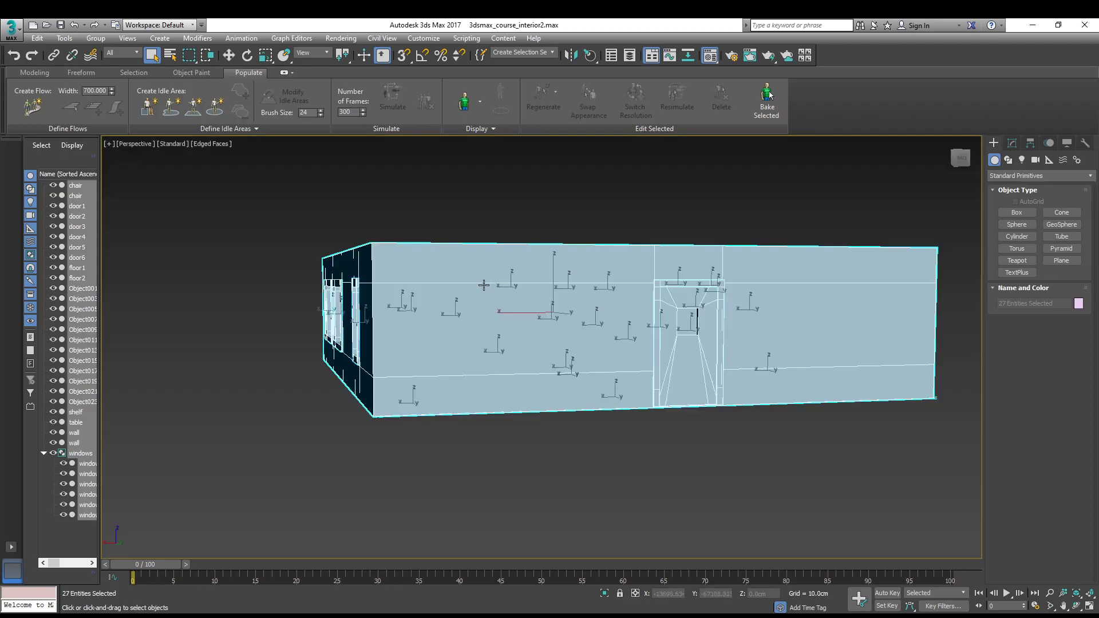
mouse_move(660, 338)
middle_mouse_down("alt")
mouse_move(717, 385)
mouse_move(827, 376)
mouse_move(803, 382)
middle_mouse_up("alt")
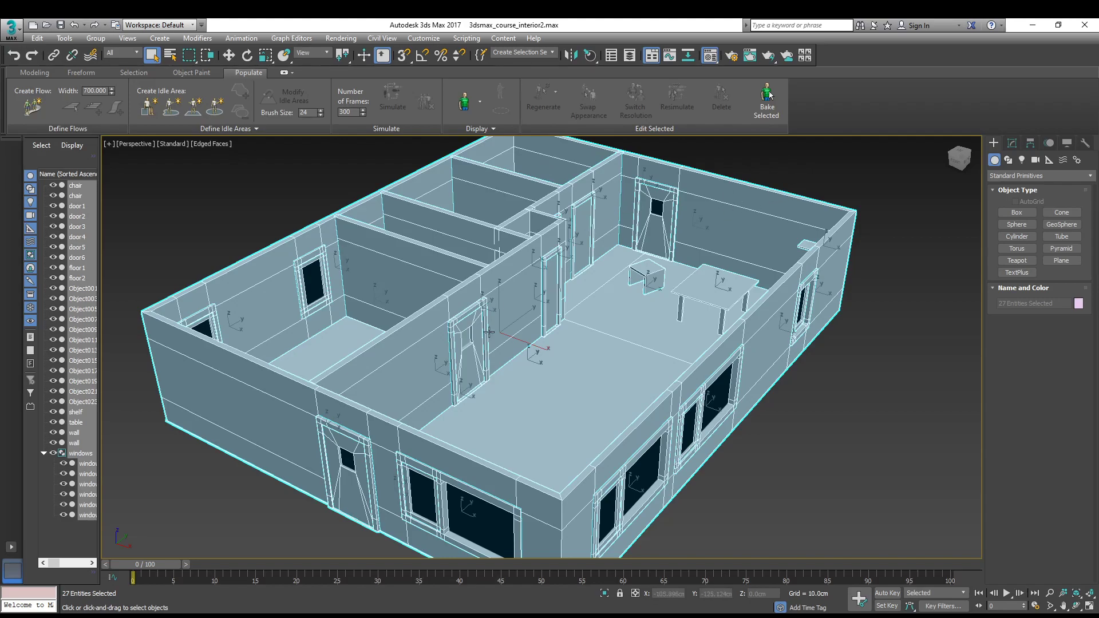
scroll(526, 321, "down", 5)
middle_click_drag(540, 316, 493, 317, "alt")
scroll(246, 317, "up", 5)
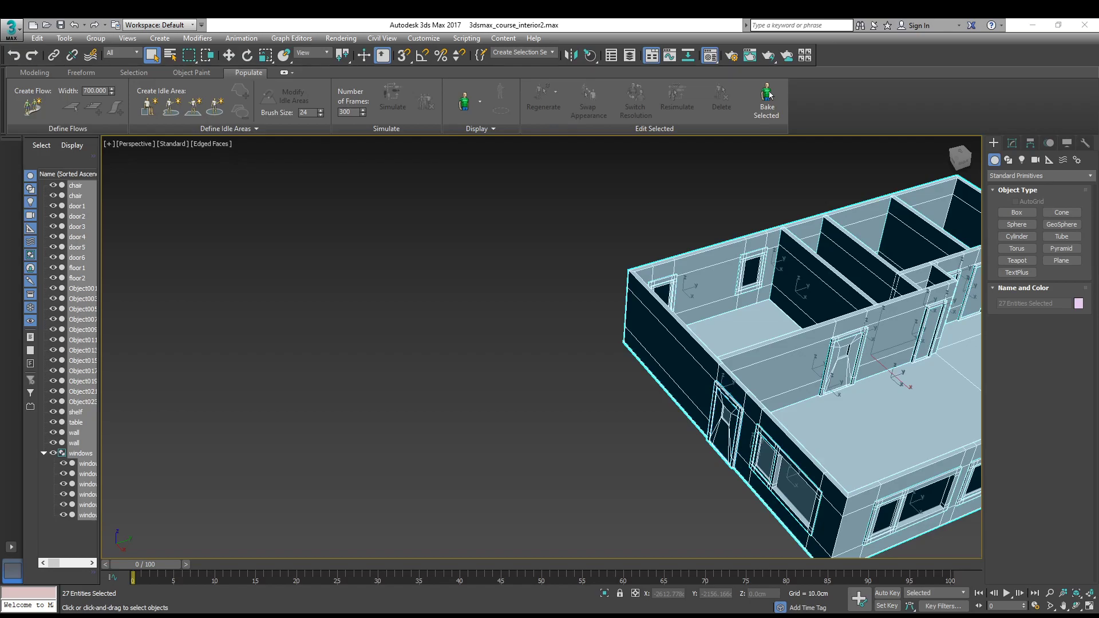
Open the Material Editor on the Checker map and arrange it beside the house model
key("m")
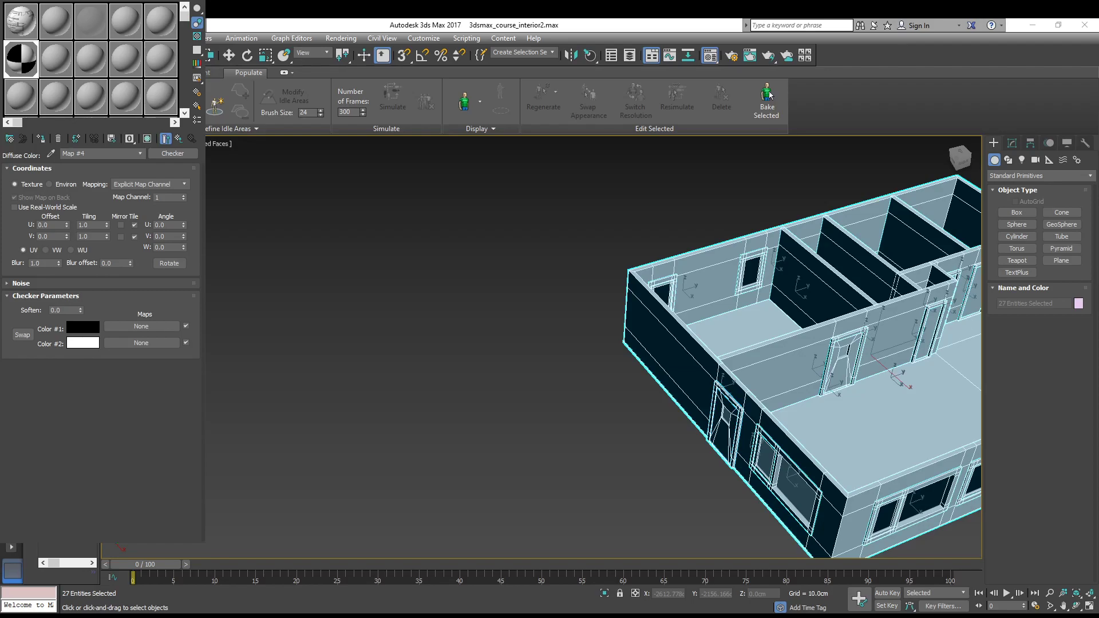
mouse_move(103, 1)
left_mouse_down()
mouse_move(576, 11)
mouse_move(149, 1)
mouse_move(213, 49)
left_mouse_up()
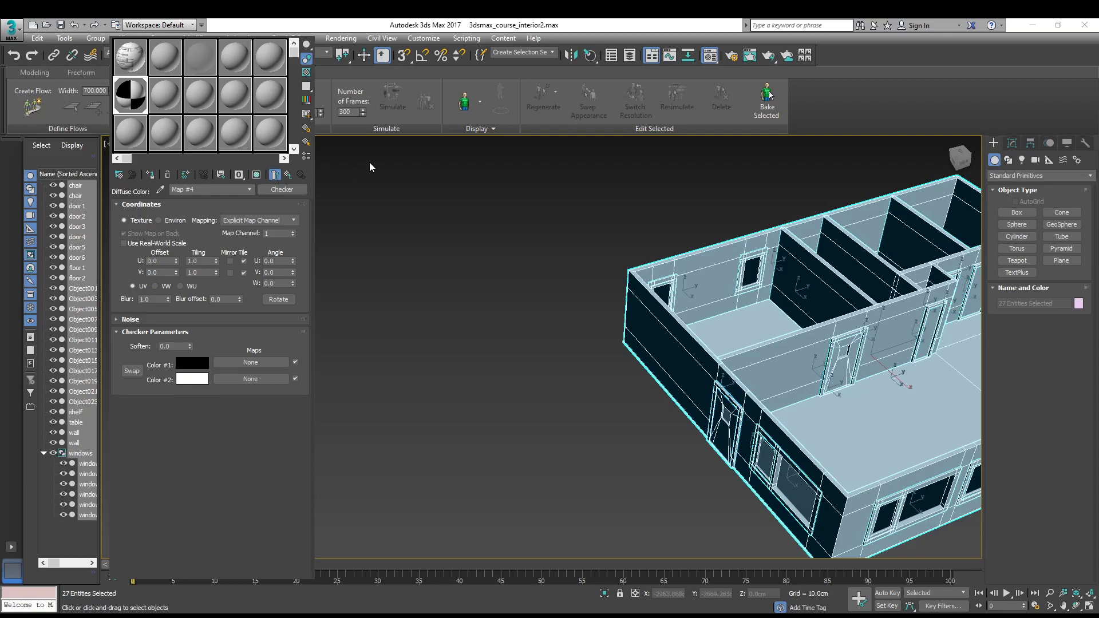
middle_click_drag(754, 310, 515, 284)
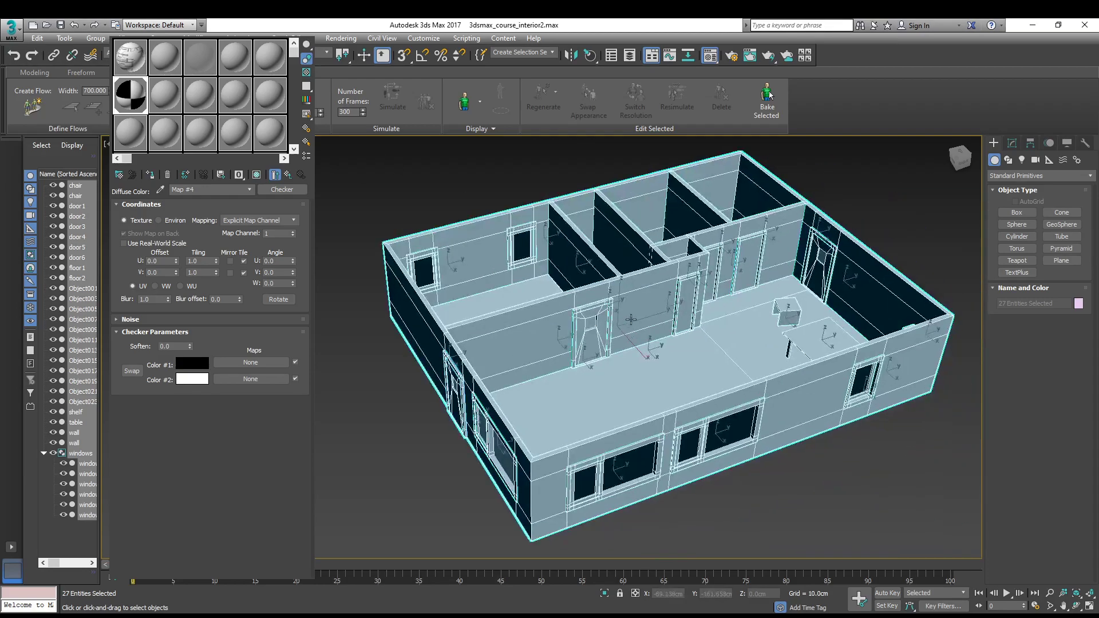
middle_click_drag(631, 324, 640, 301, "alt")
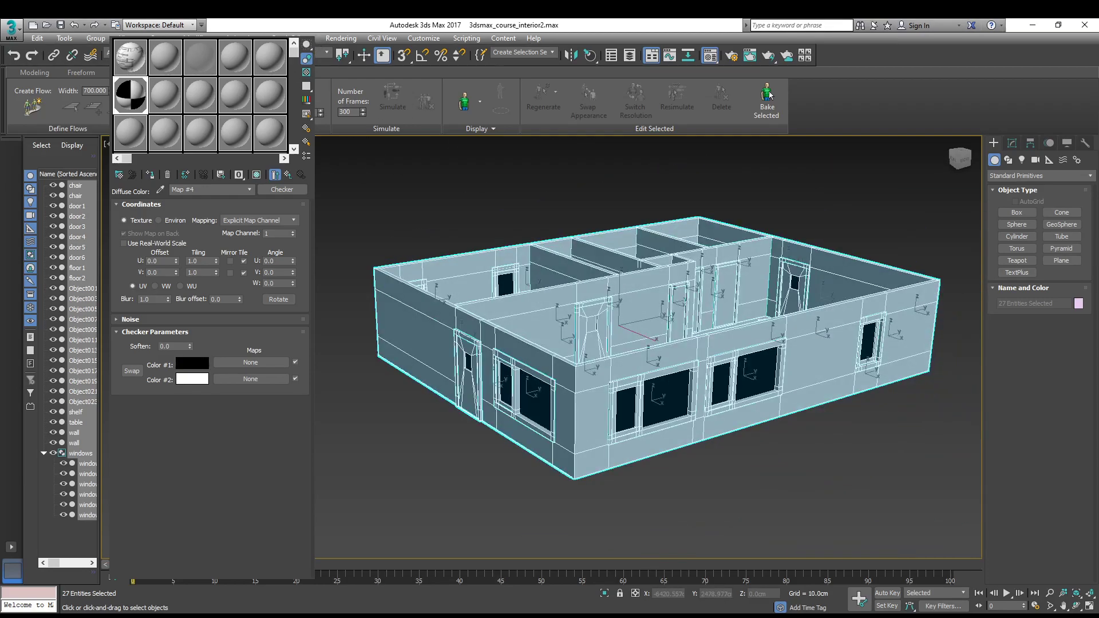
double_click(202, 261)
left_click(124, 244)
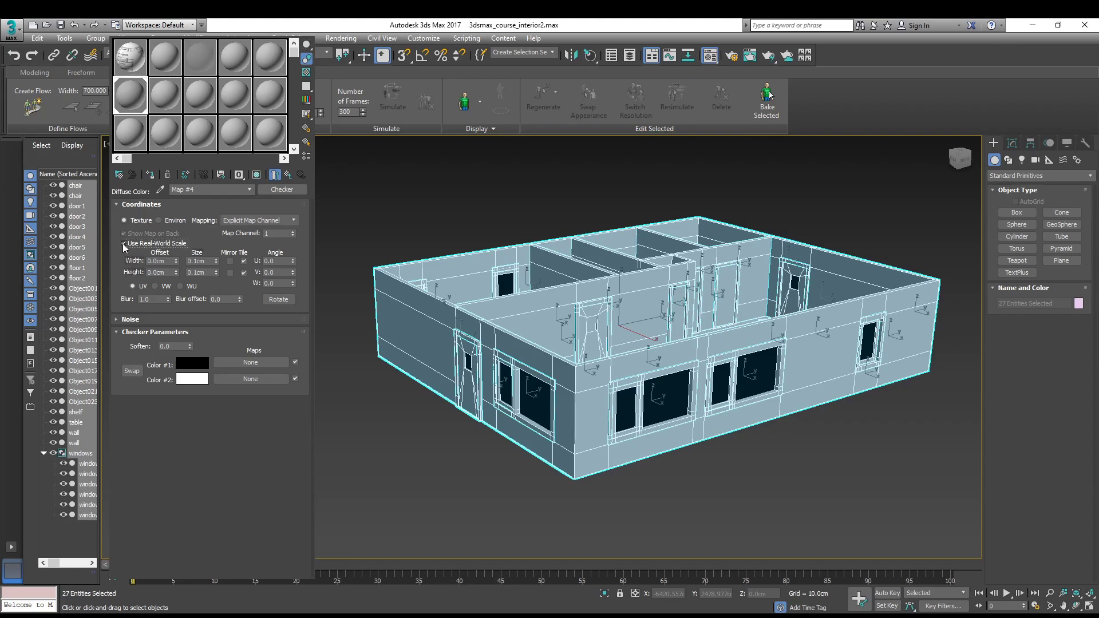
left_click(123, 243)
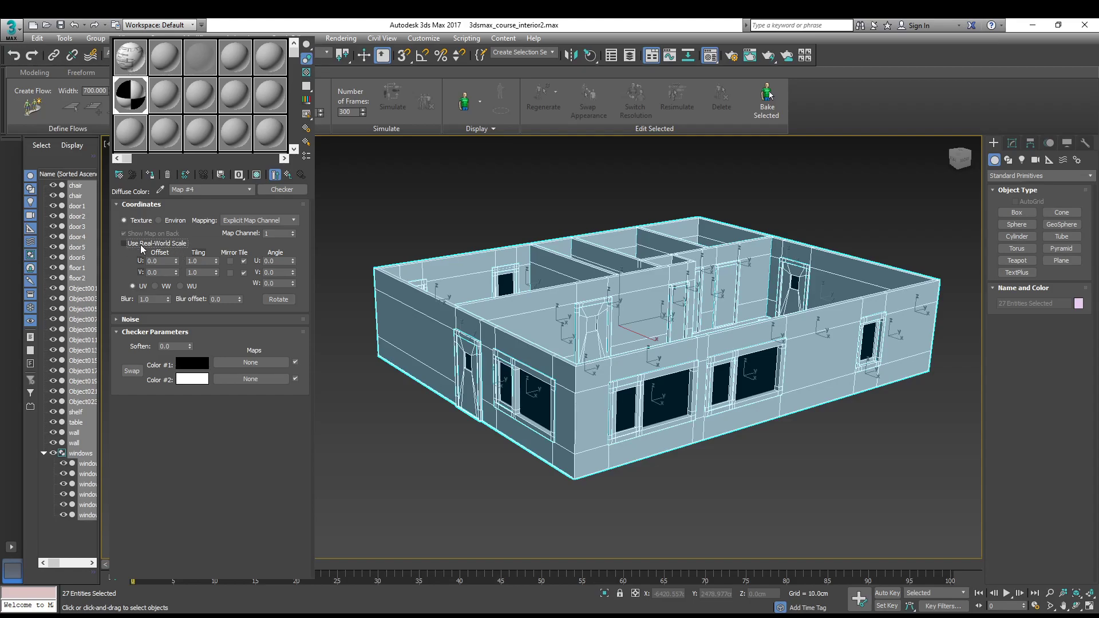
Set the Checker map's U and V tiling to 10 and apply the material to all selected objects, shown shaded in the viewport
left_click_drag(200, 261, 141, 258)
double_click(202, 272)
type("10")
key("Return")
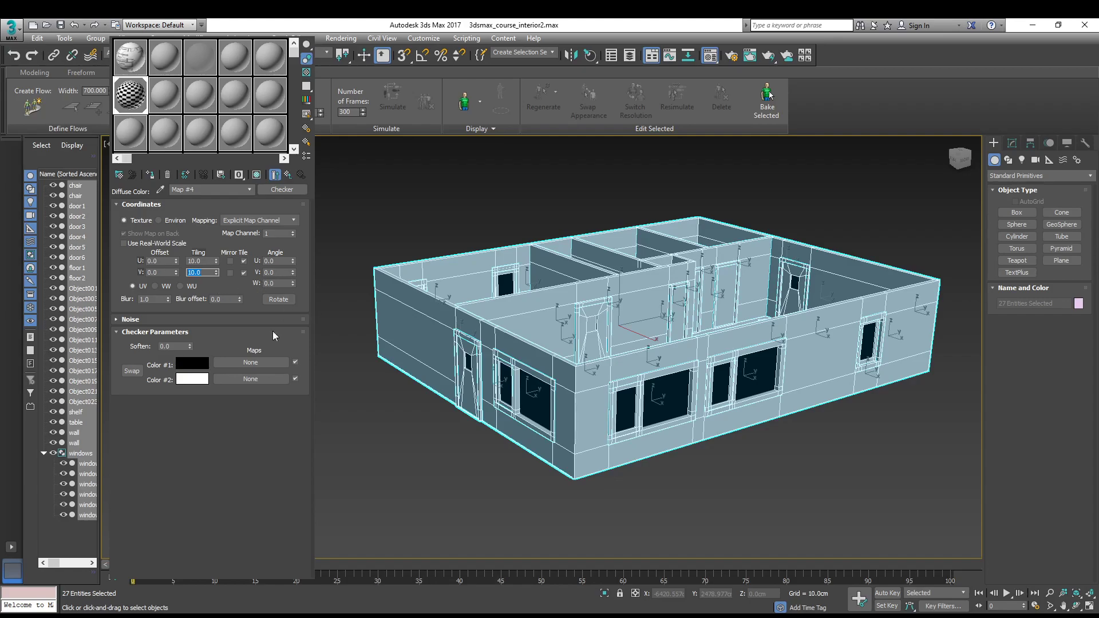
left_click(131, 106)
left_click(241, 175)
Examine the checker pattern's scale and proportions on the floor, chair and table surfaces
middle_click_drag(760, 410, 825, 404, "alt")
scroll(720, 339, "up", 5)
middle_click_drag(717, 338, 706, 394)
scroll(707, 394, "down", 4)
middle_click_drag(658, 458, 704, 441, "alt")
scroll(707, 423, "up", 5)
middle_click_drag(710, 355, 407, 213)
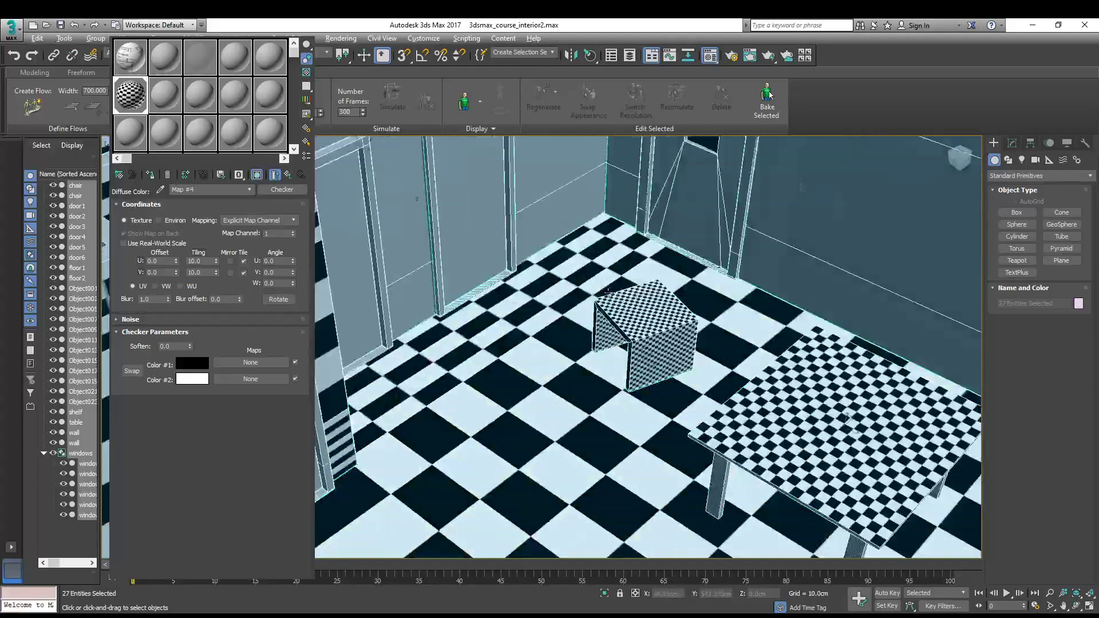
middle_click_drag(802, 390, 894, 344, "alt")
scroll(859, 312, "down", 6)
middle_click_drag(819, 309, 770, 305, "alt")
scroll(676, 297, "up", 10)
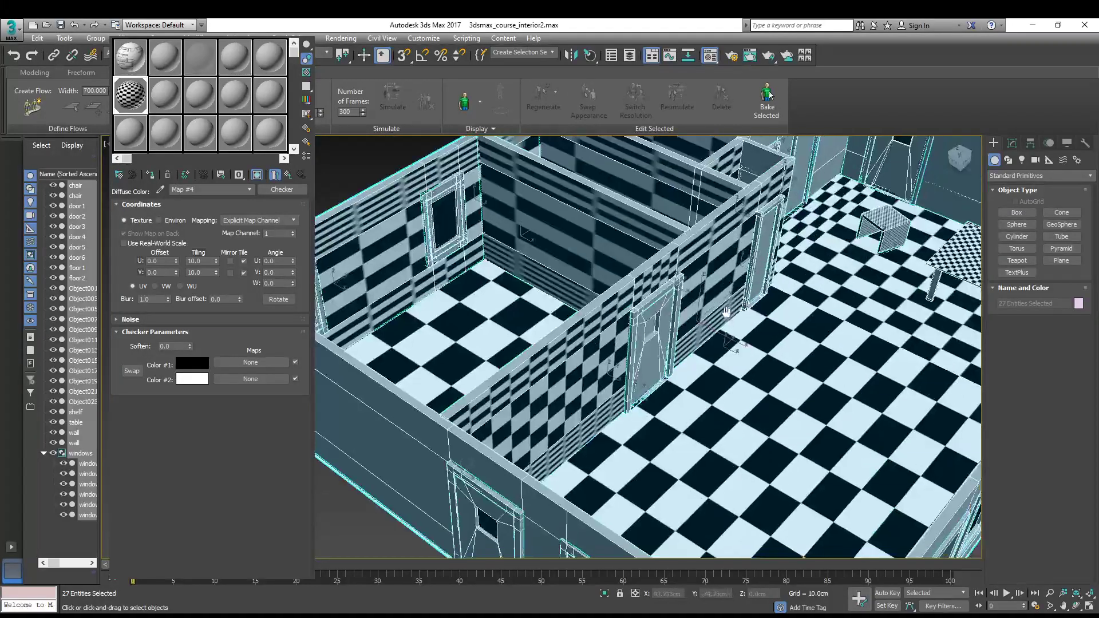
Compare the checker pattern across the inner and outer walls, doors and floors of all rooms for stretching
scroll(675, 298, "down", 10)
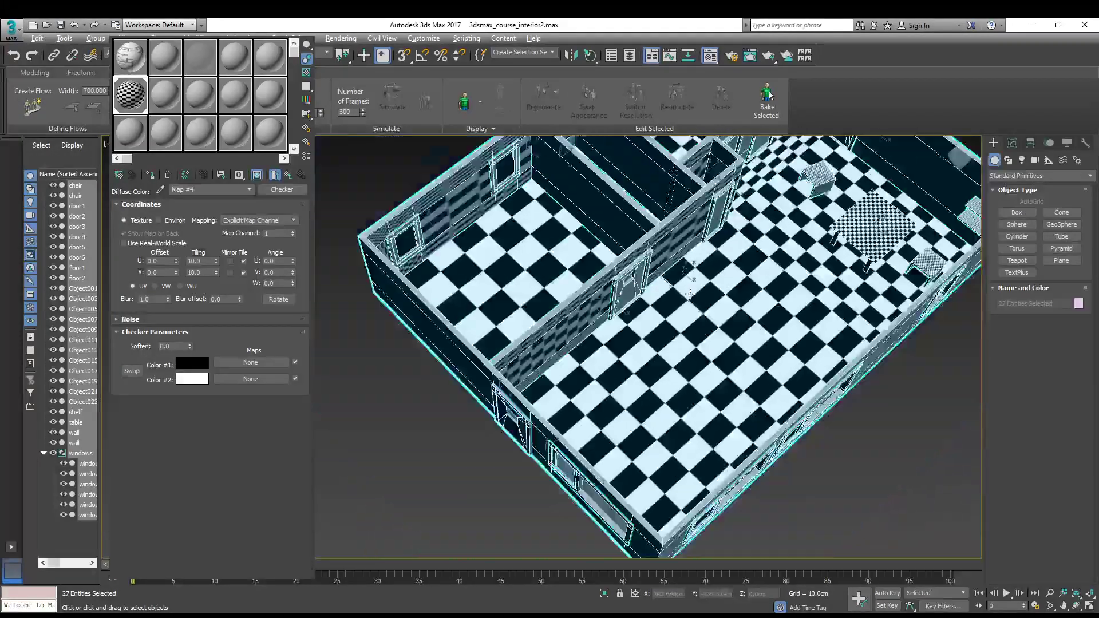
middle_click_drag(587, 438, 597, 409)
scroll(601, 391, "up", 5)
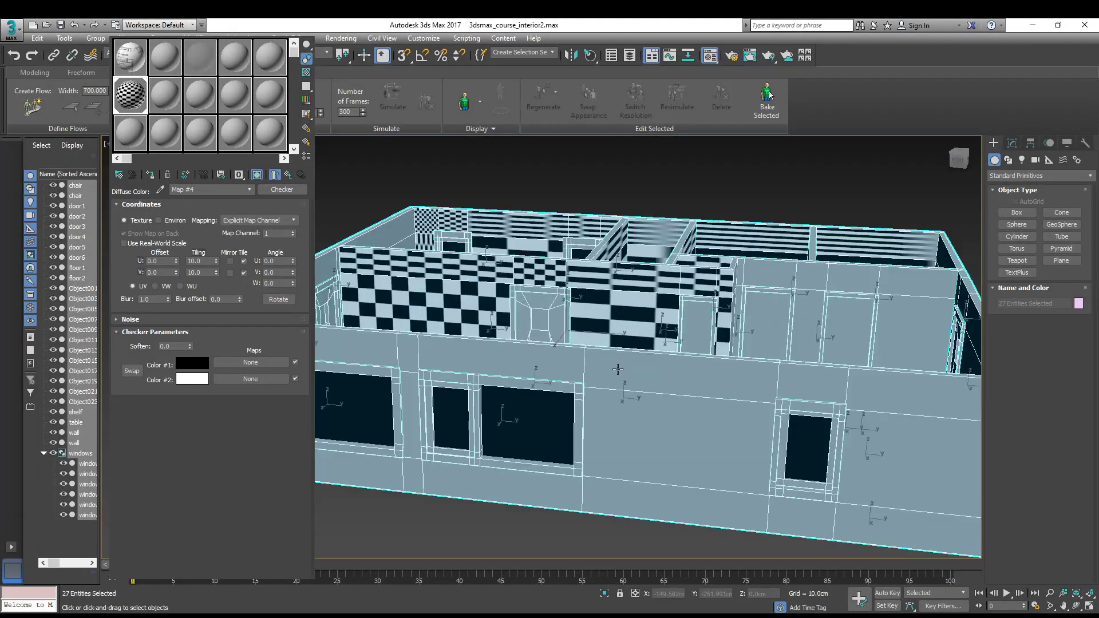
scroll(619, 369, "down", 5)
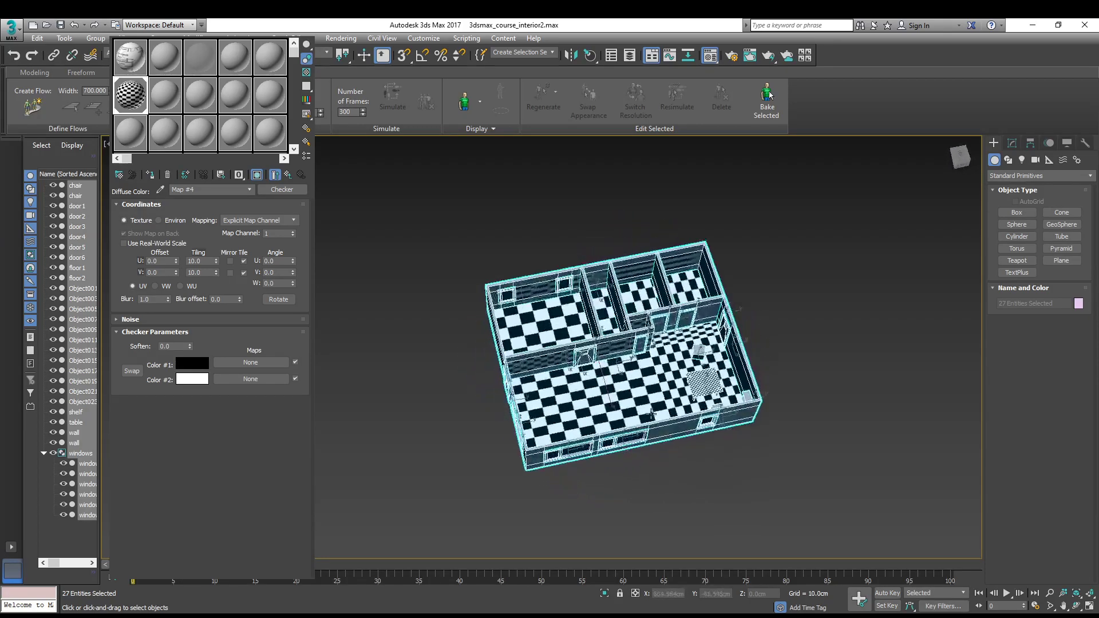
scroll(679, 412, "up", 5)
middle_click_drag(638, 384, 765, 403)
middle_click_drag(737, 339, 571, 276, "alt")
scroll(584, 401, "up", 5)
middle_click_drag(620, 236, 480, 395, "alt")
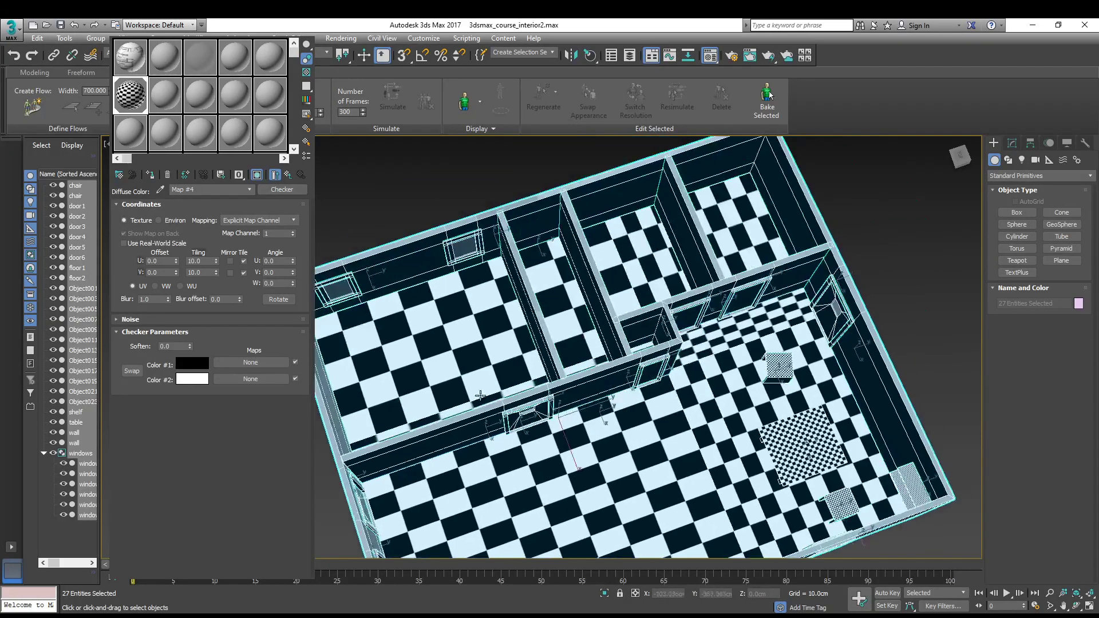
middle_click_drag(557, 455, 609, 386, "alt")
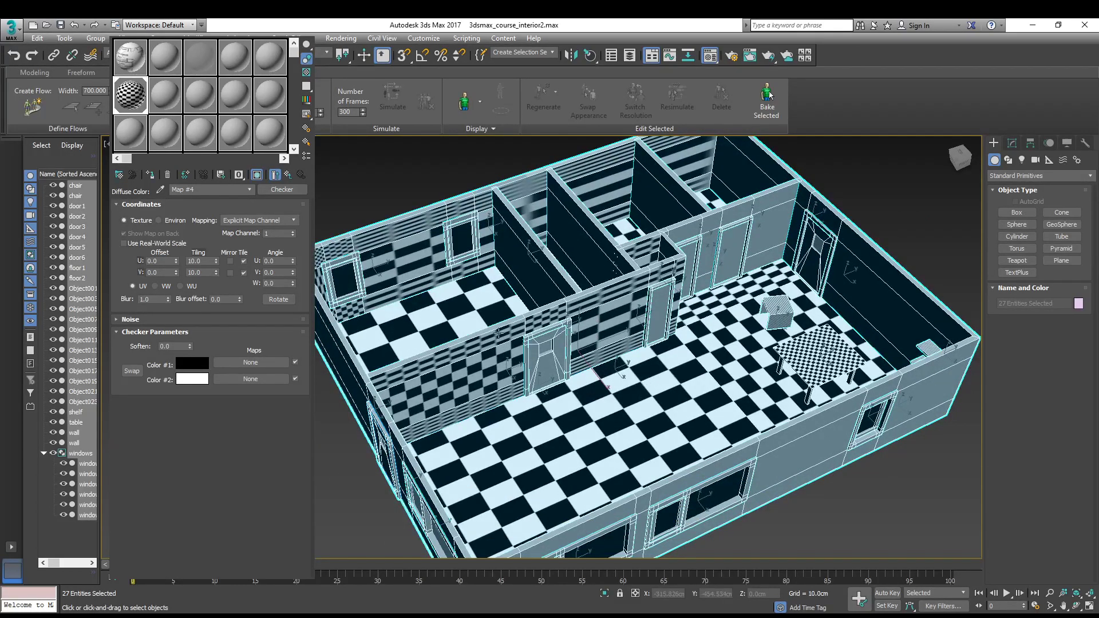
middle_click_drag(543, 355, 612, 334, "alt")
middle_click_drag(712, 307, 523, 489, "alt")
middle_click_drag(663, 322, 542, 380, "alt")
scroll(542, 381, "up", 3)
scroll(564, 357, "down", 5)
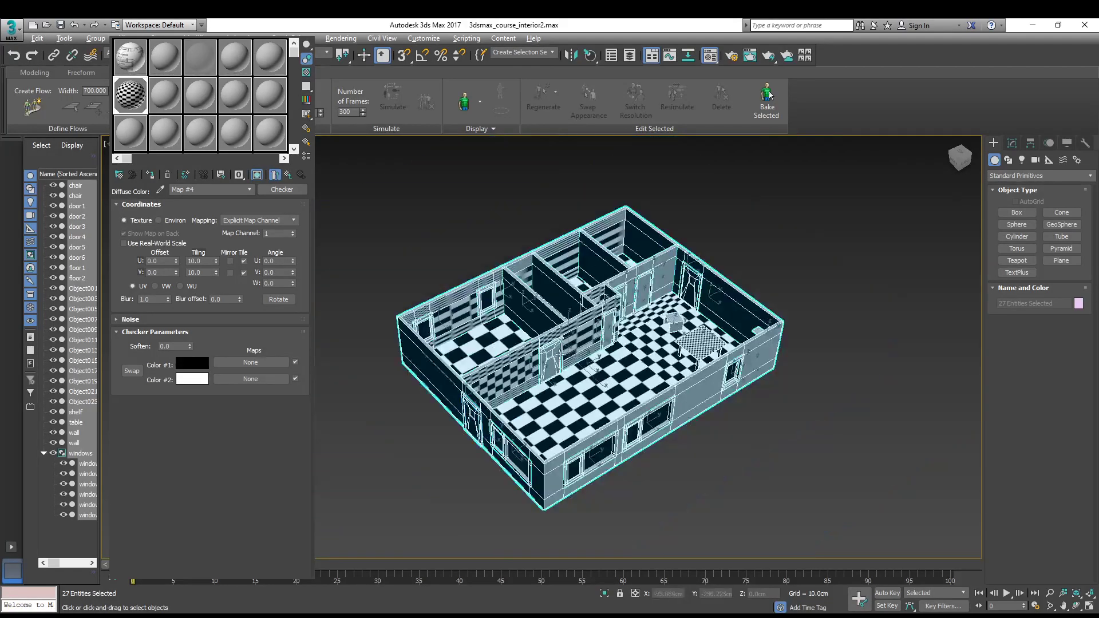
scroll(544, 355, "up", 3)
scroll(574, 368, "up", 3)
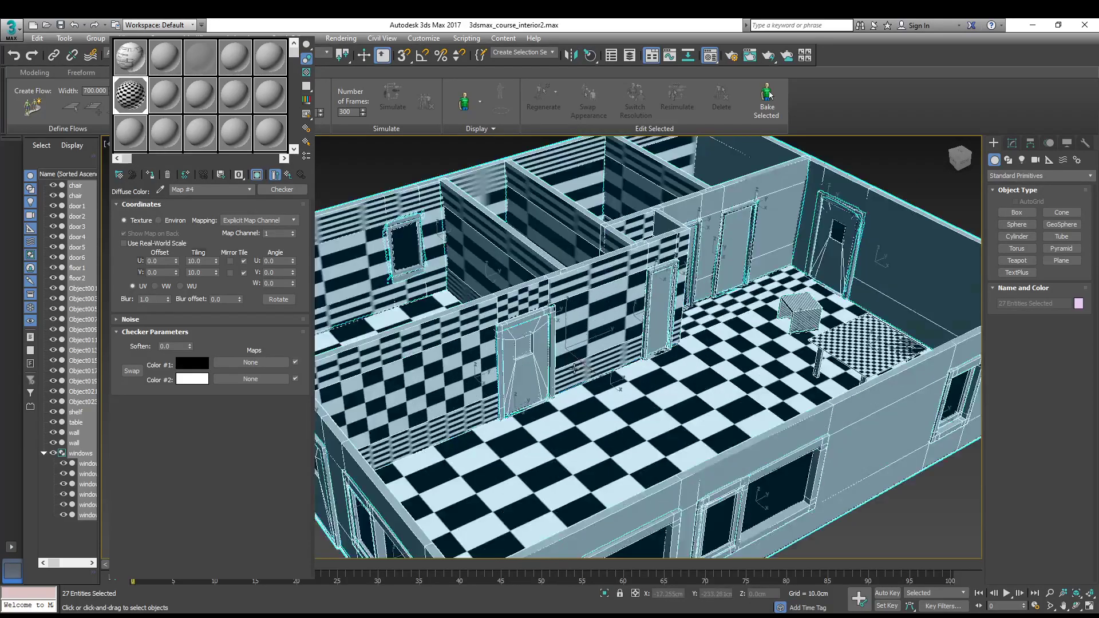
middle_click_drag(575, 368, 627, 343, "alt")
scroll(776, 373, "down", 4)
middle_click_drag(775, 373, 698, 431, "alt")
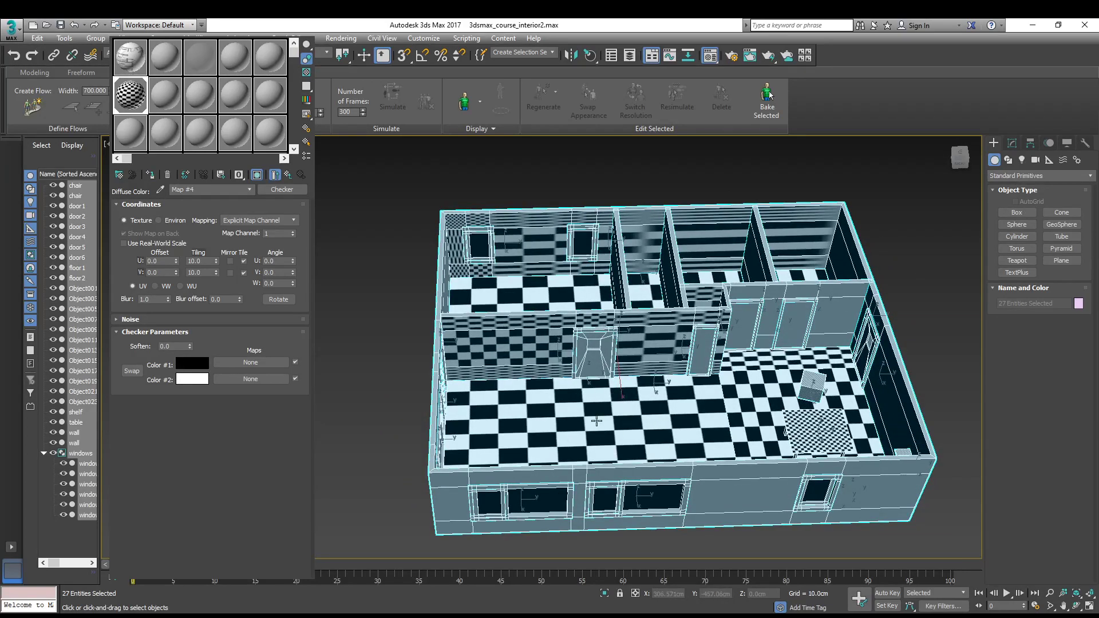
middle_click_drag(590, 399, 647, 387, "alt")
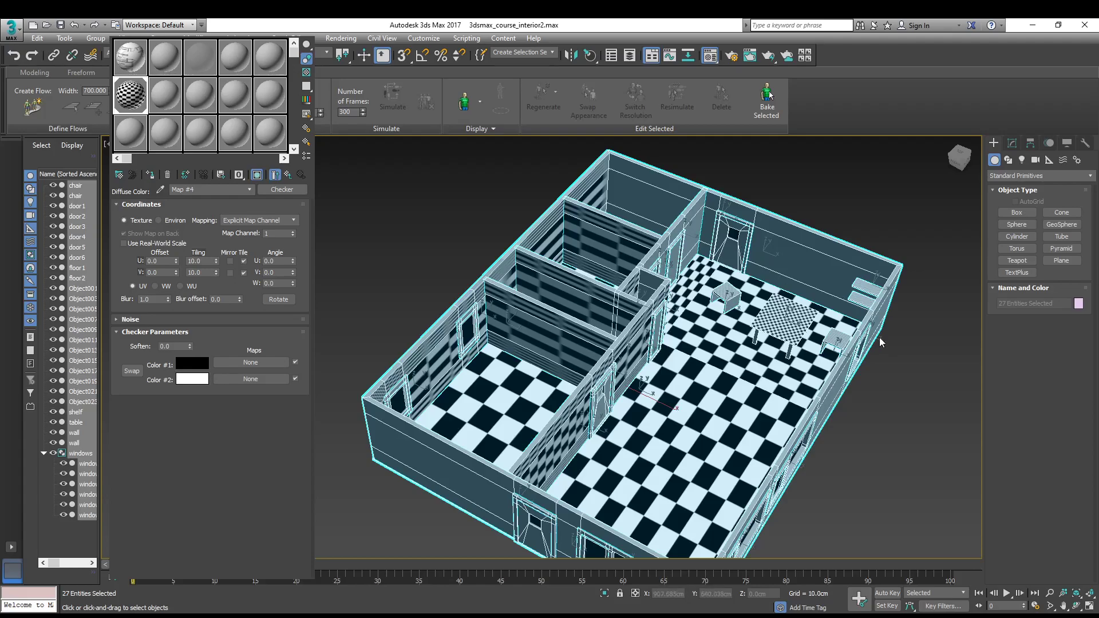
middle_click_drag(789, 413, 603, 511, "alt")
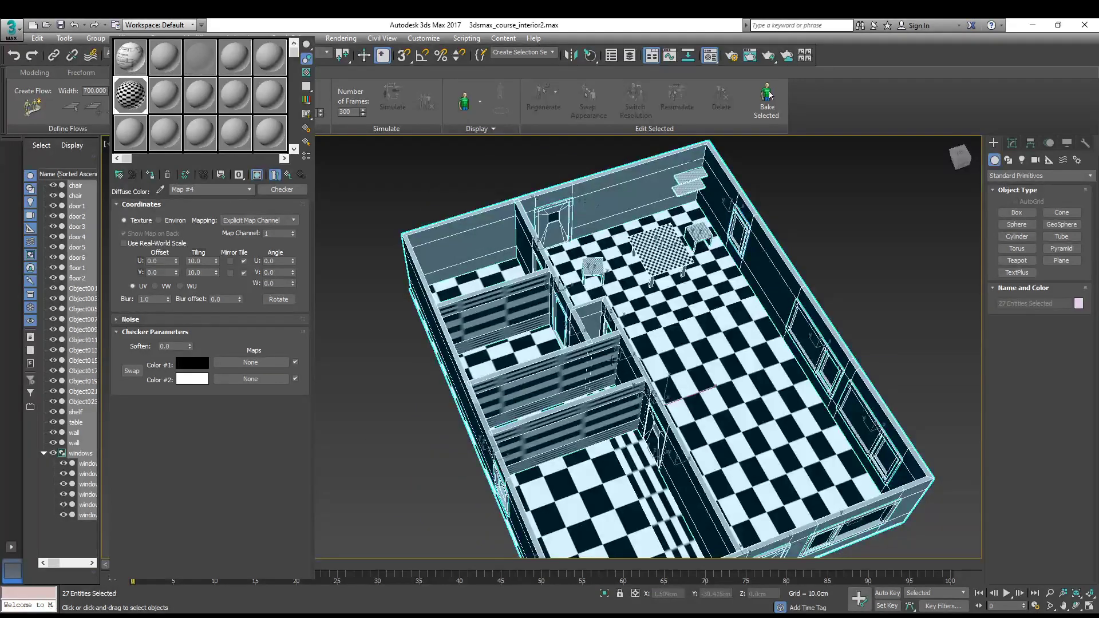
Examine the checker scale on the furniture, floors and walls throughout the house
middle_click_drag(678, 289, 461, 416)
scroll(524, 310, "up", 3)
scroll(524, 310, "down", 3)
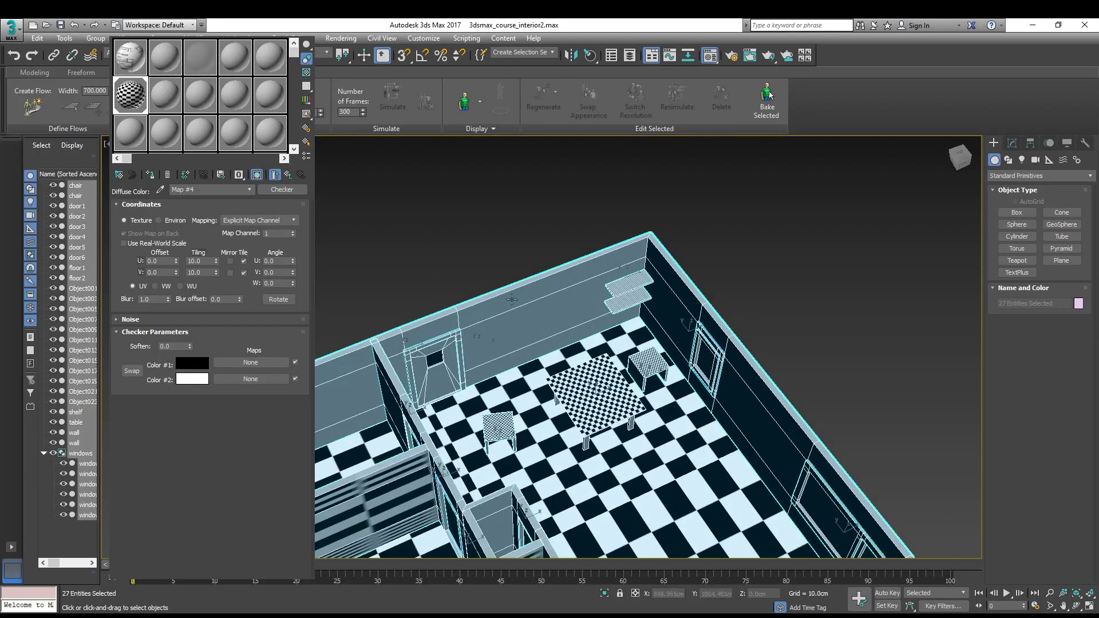
middle_click_drag(691, 399, 550, 309)
scroll(636, 342, "down", 4)
scroll(704, 364, "up", 4)
scroll(740, 377, "down", 6)
scroll(736, 373, "up", 5)
Narrow the selection to floor1, the large room's floor, and add an Unwrap UVW modifier to it
left_click(685, 355)
left_click(513, 348, "ctrl")
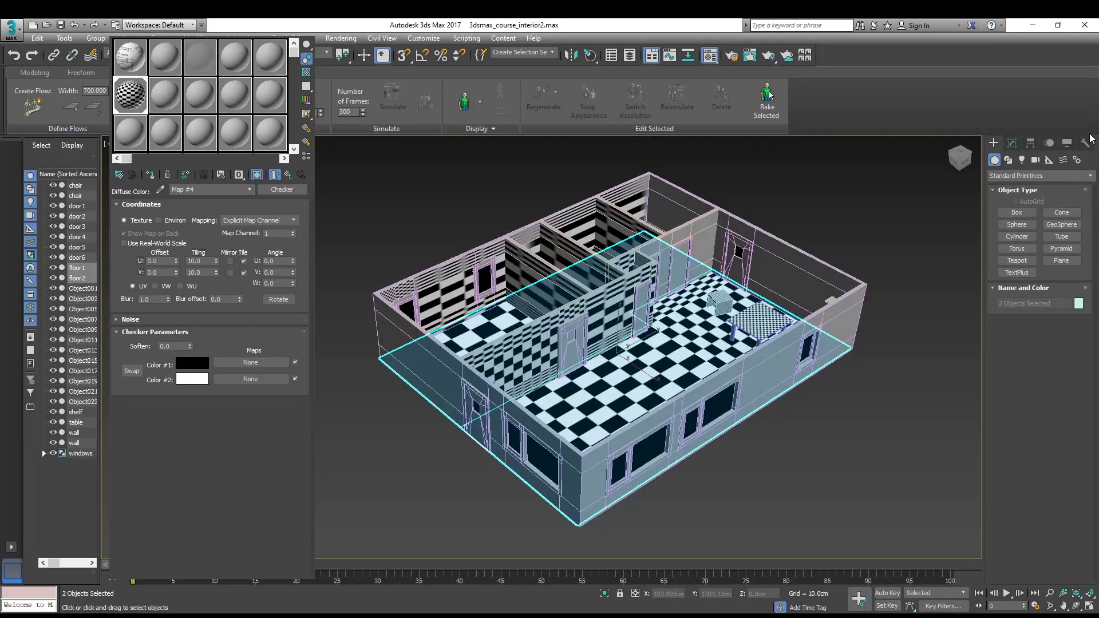
key("ctrl+z")
left_click(1013, 143)
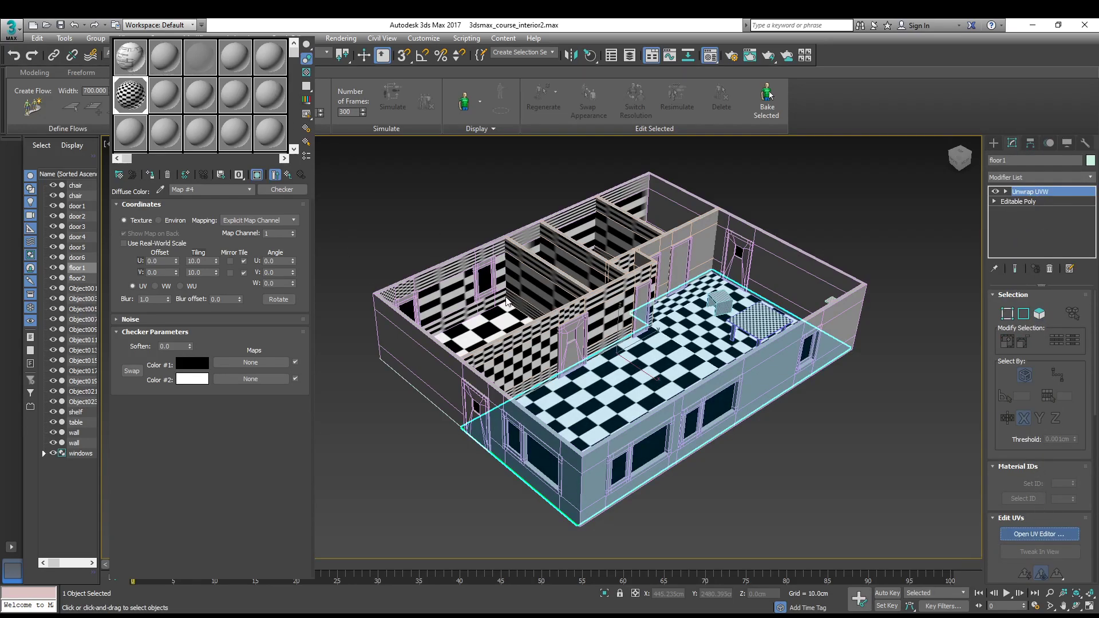
Open floor1's UV editor with all polygons selected and place its window fully in view
key("1")
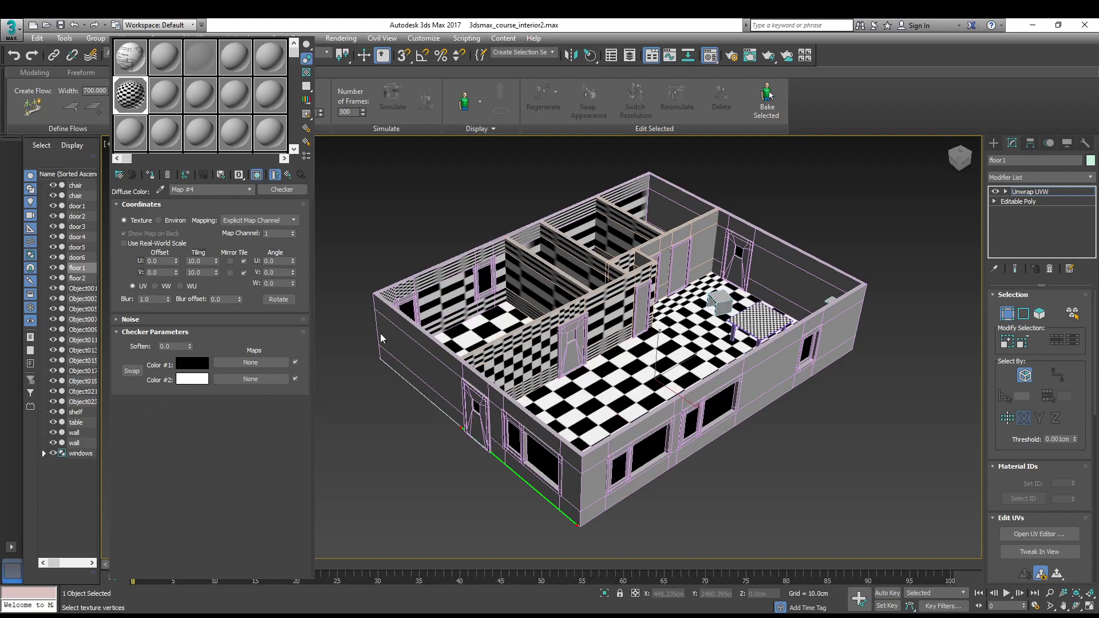
key("1")
key("3")
key("ctrl+a")
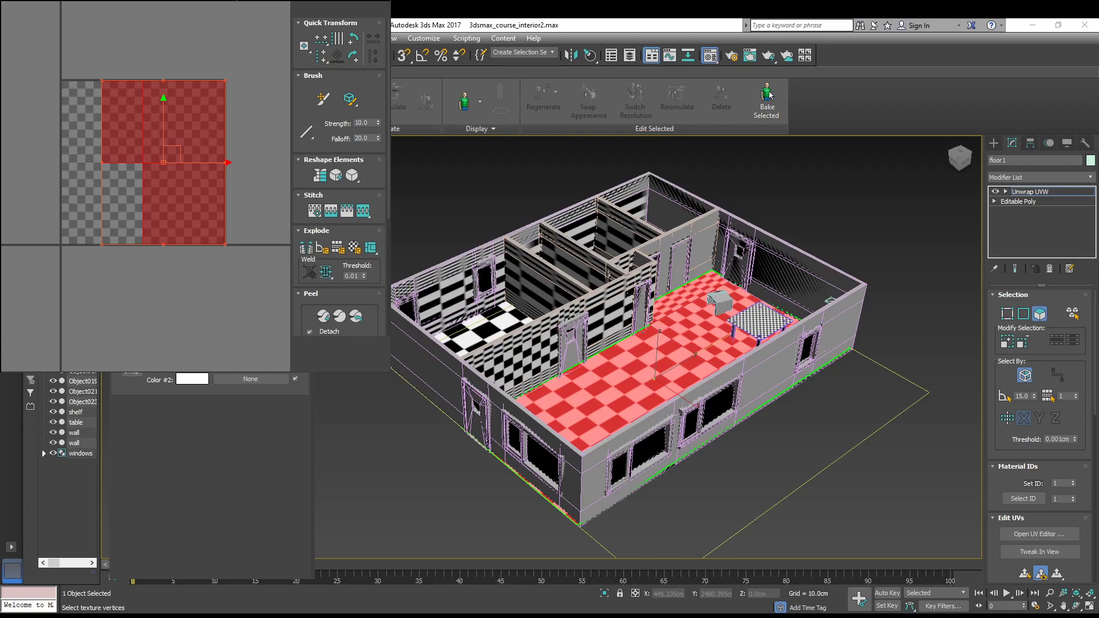
mouse_move(237, 1)
left_mouse_down()
mouse_move(694, 14)
mouse_move(1013, 2)
mouse_move(744, 42)
mouse_move(281, 62)
left_mouse_up()
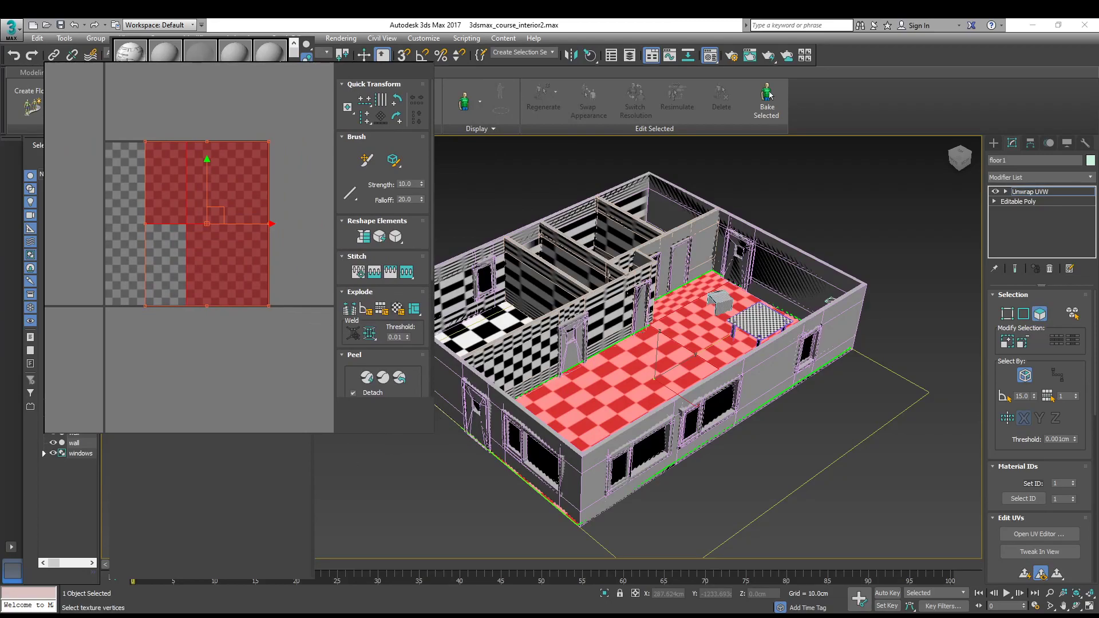
Examine how floor1's UV shell is laid out over the checkered UV tile
scroll(229, 268, "up", 4)
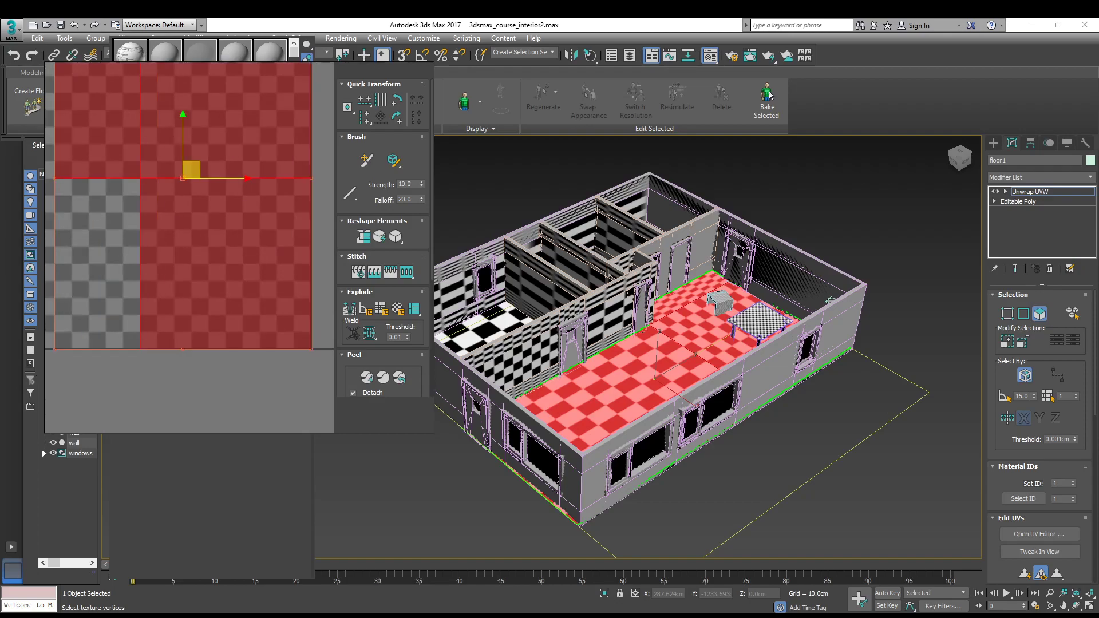
scroll(203, 212, "down", 4)
middle_click_drag(209, 204, 241, 242)
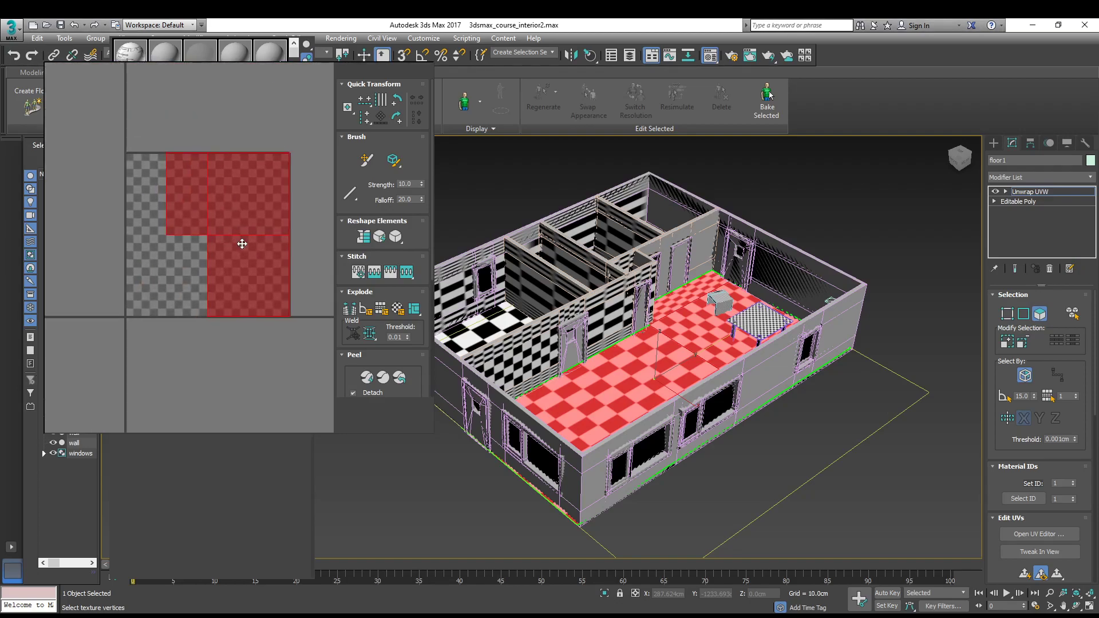
scroll(241, 237, "up", 2)
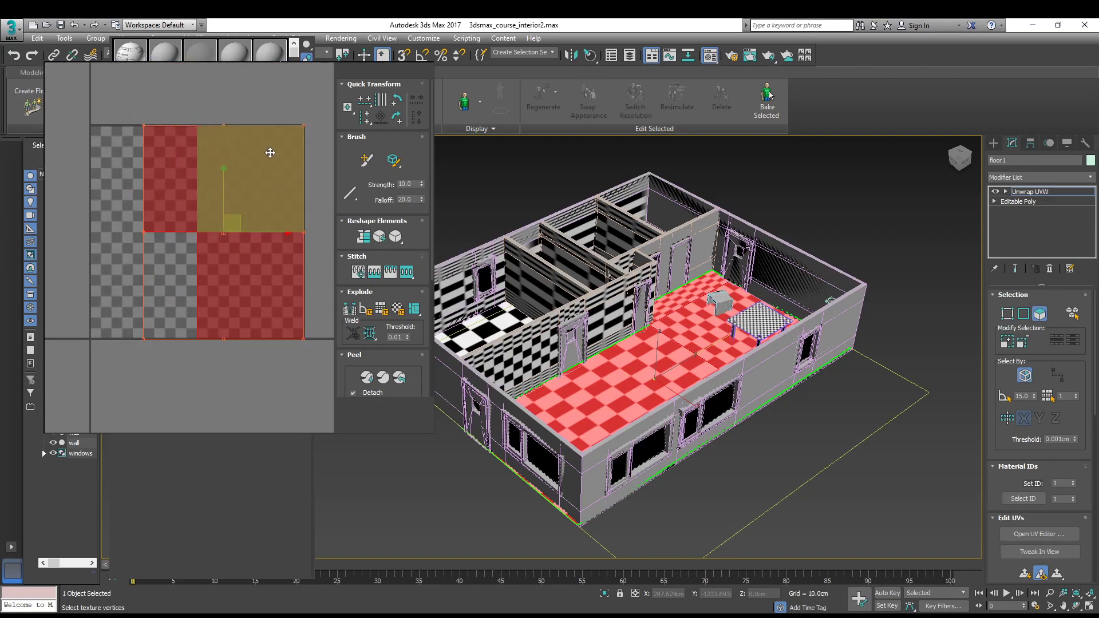
scroll(242, 177, "up", 5)
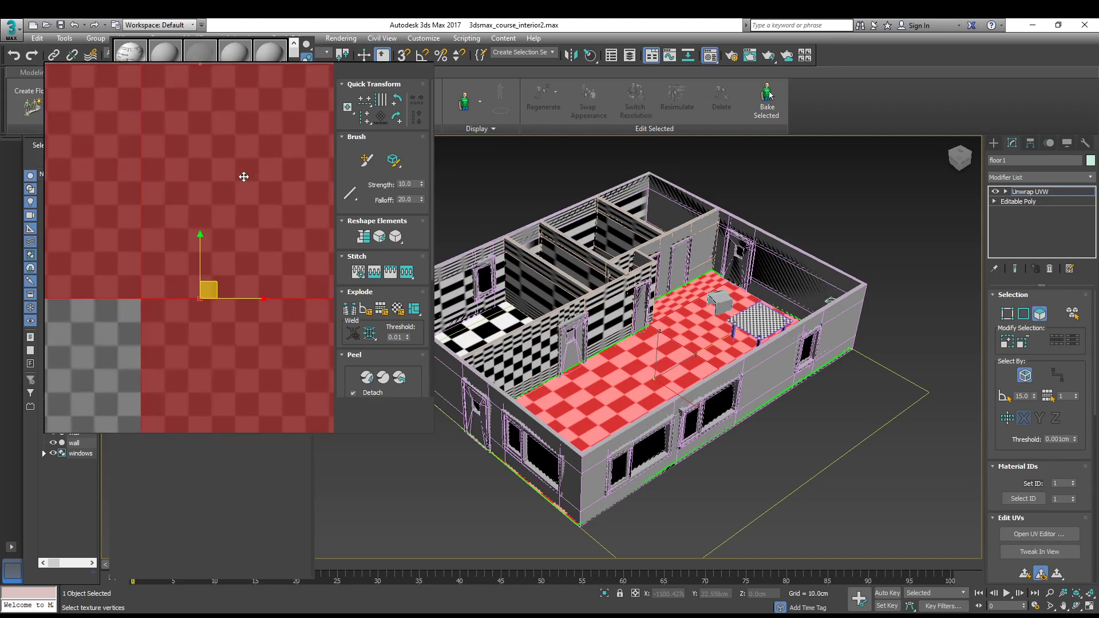
scroll(247, 176, "down", 3)
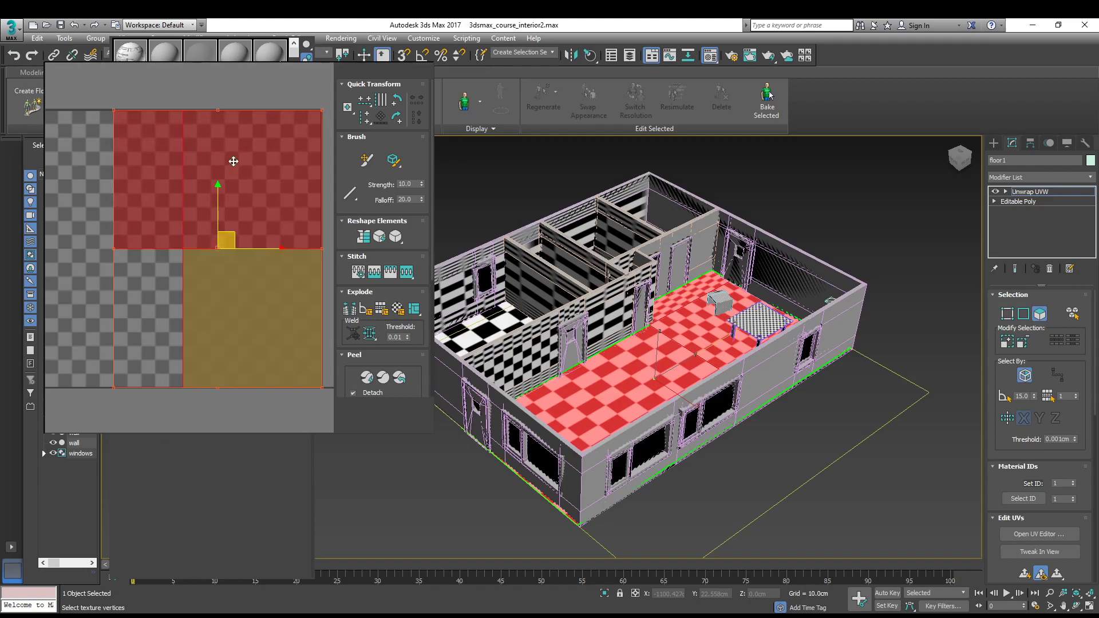
middle_click_drag(221, 155, 209, 130)
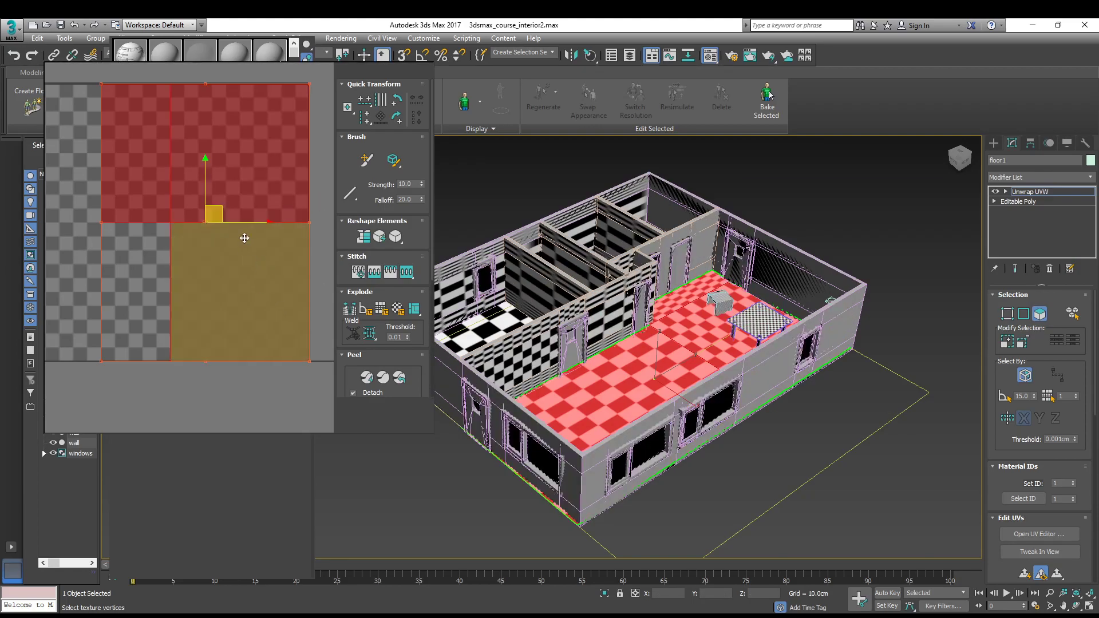
scroll(220, 211, "up", 2)
scroll(220, 212, "down", 2)
Reshape floor1's UV shell to match the room's real proportions so its checker tiles are even squares
middle_click_drag(658, 343, 673, 401, "alt")
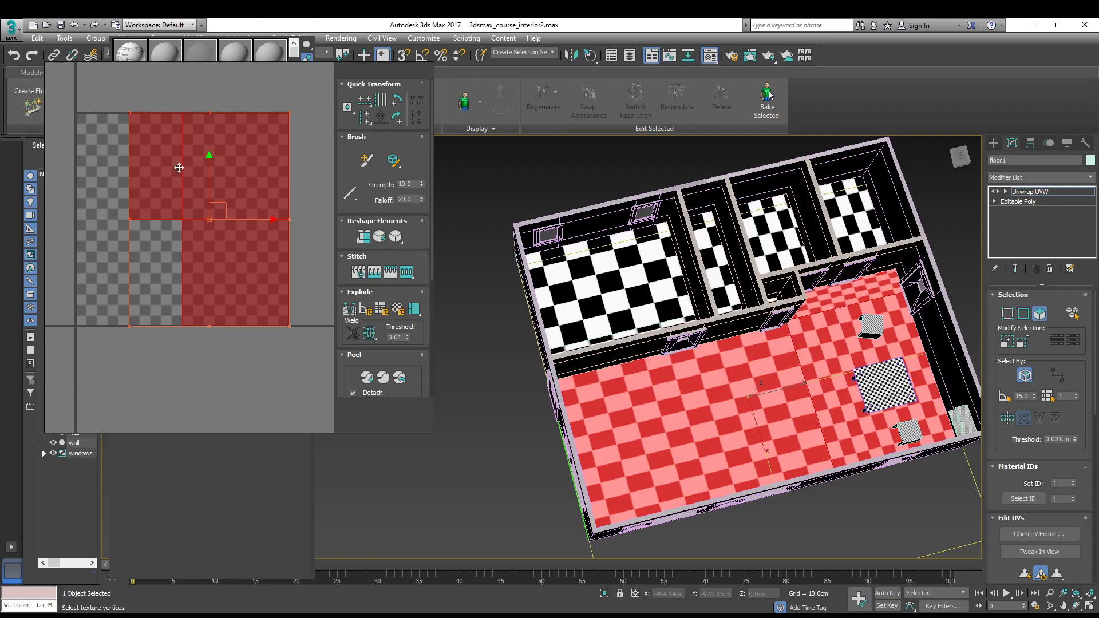
key("ctrl+z")
middle_click_drag(784, 348, 683, 333, "alt")
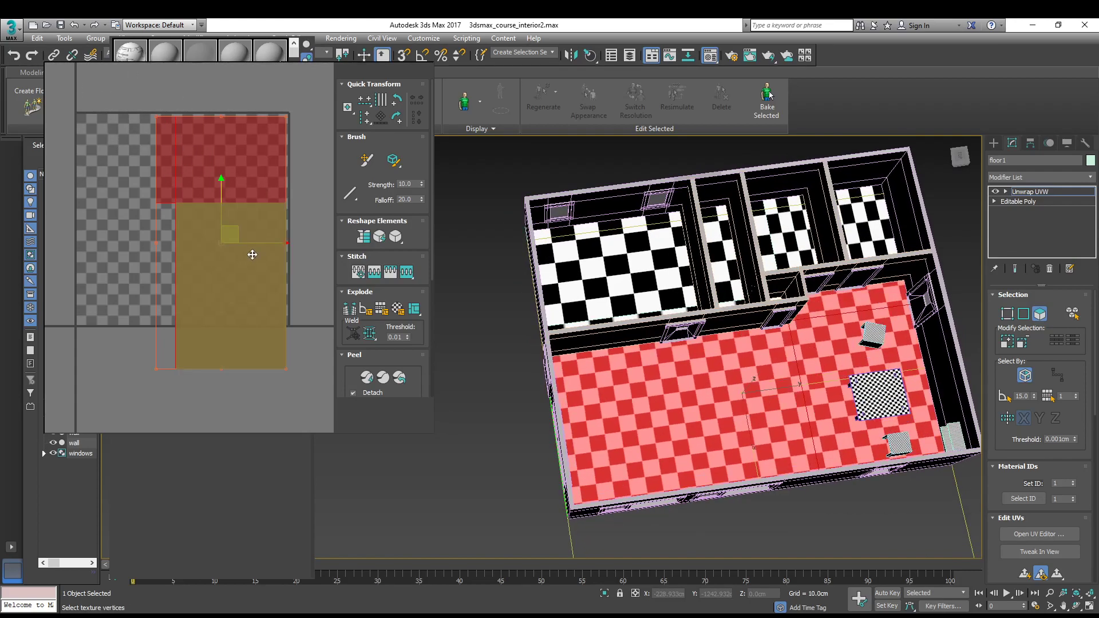
middle_click_drag(679, 384, 570, 406, "alt")
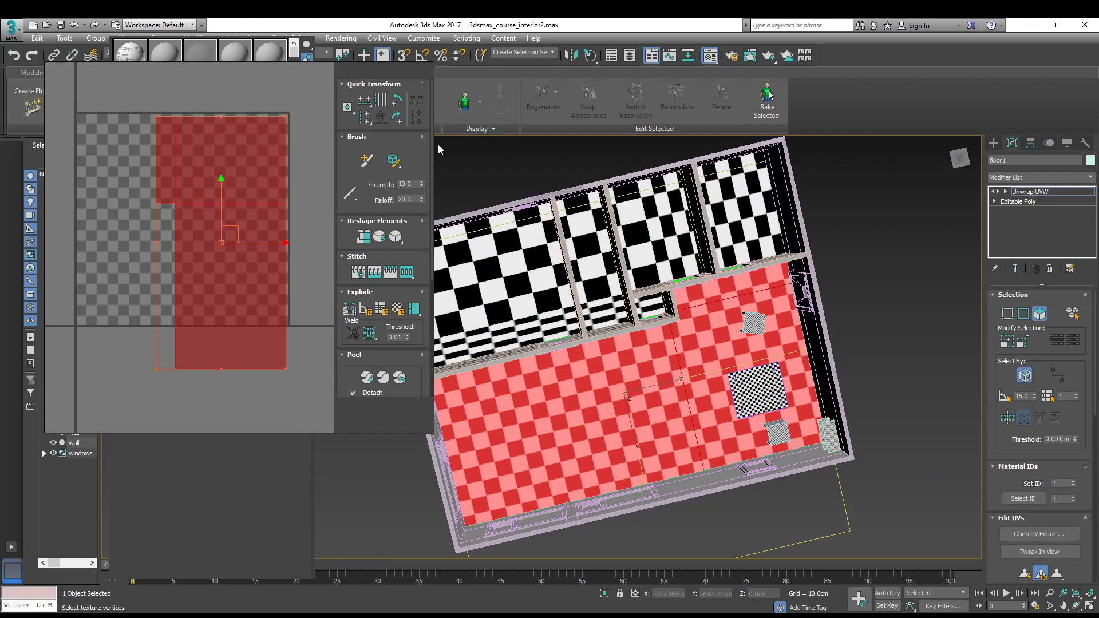
Close the UV editor and collapse floor1's Unwrap UVW modifier into its Editable Poly
left_click(1059, 31)
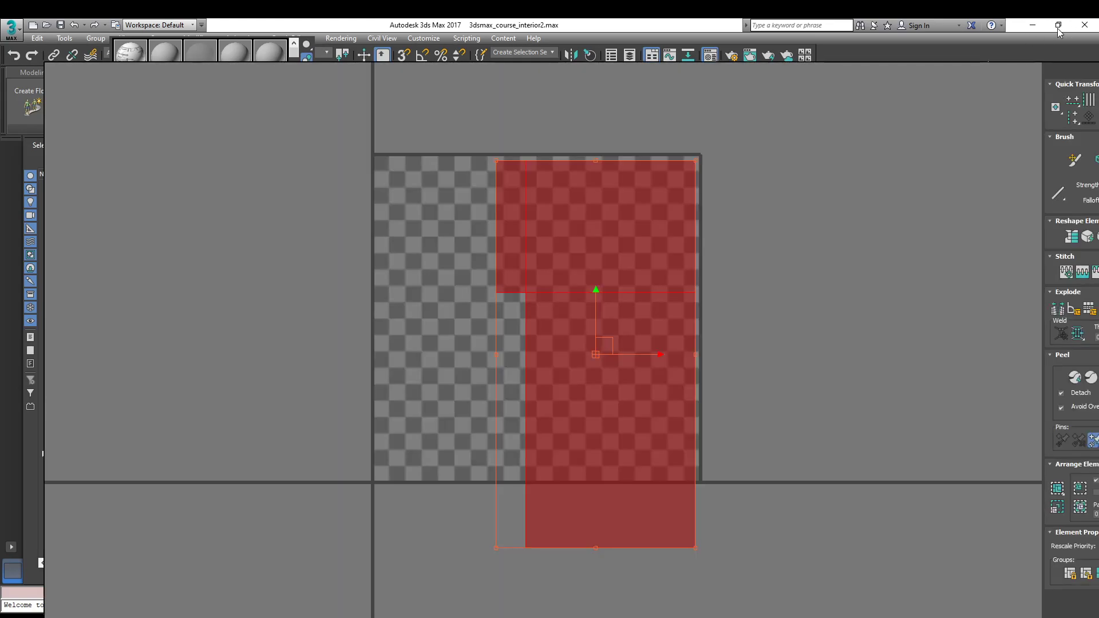
left_click(1059, 26)
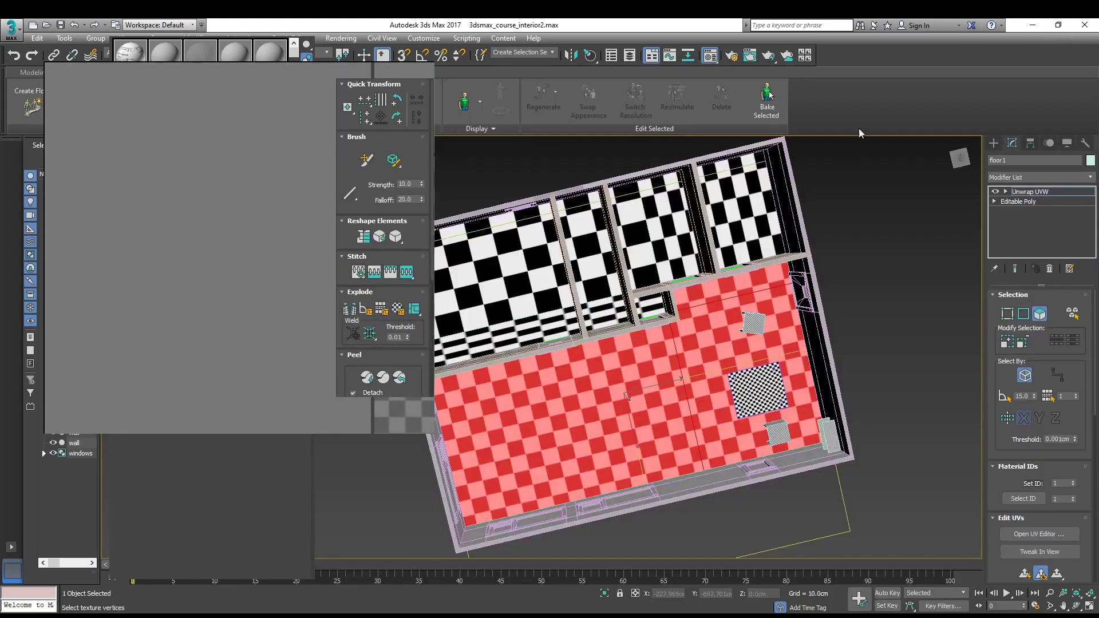
mouse_move(779, 298)
middle_mouse_down("alt")
mouse_move(770, 94)
mouse_move(785, 280)
middle_mouse_up("alt")
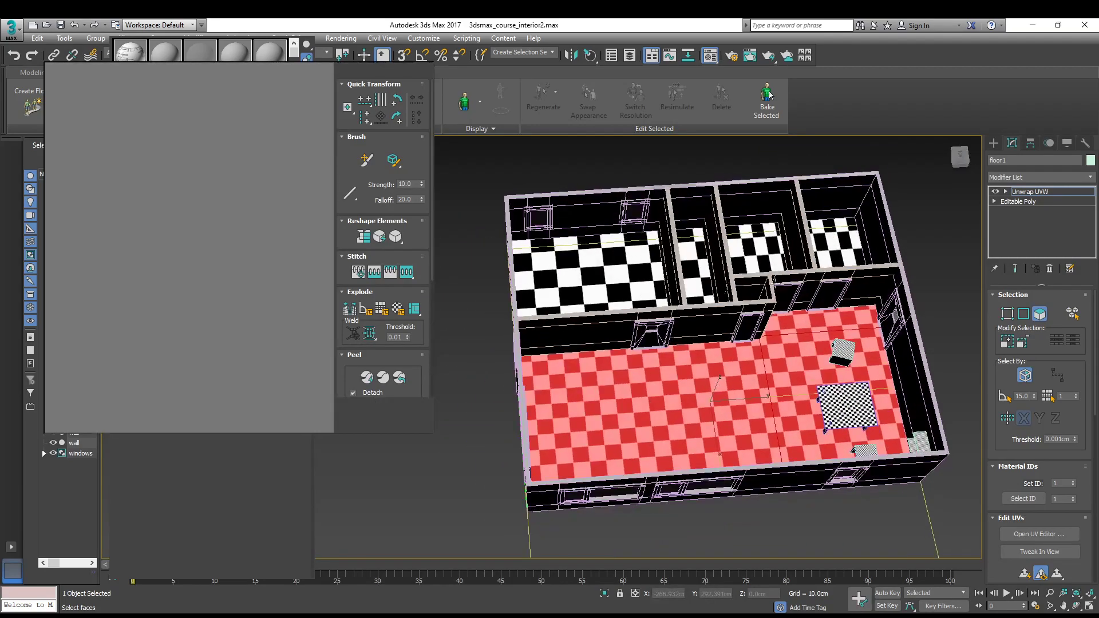
scroll(229, 172, "down", 4)
scroll(196, 280, "up", 4)
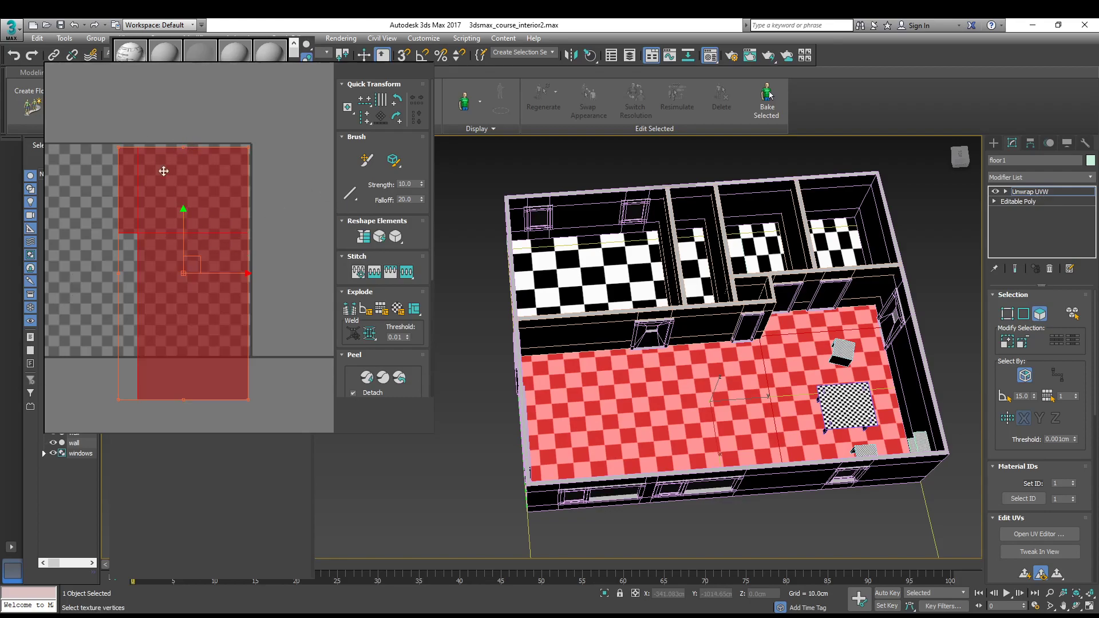
middle_click_drag(915, 430, 924, 429)
middle_click_drag(791, 425, 847, 355, "alt")
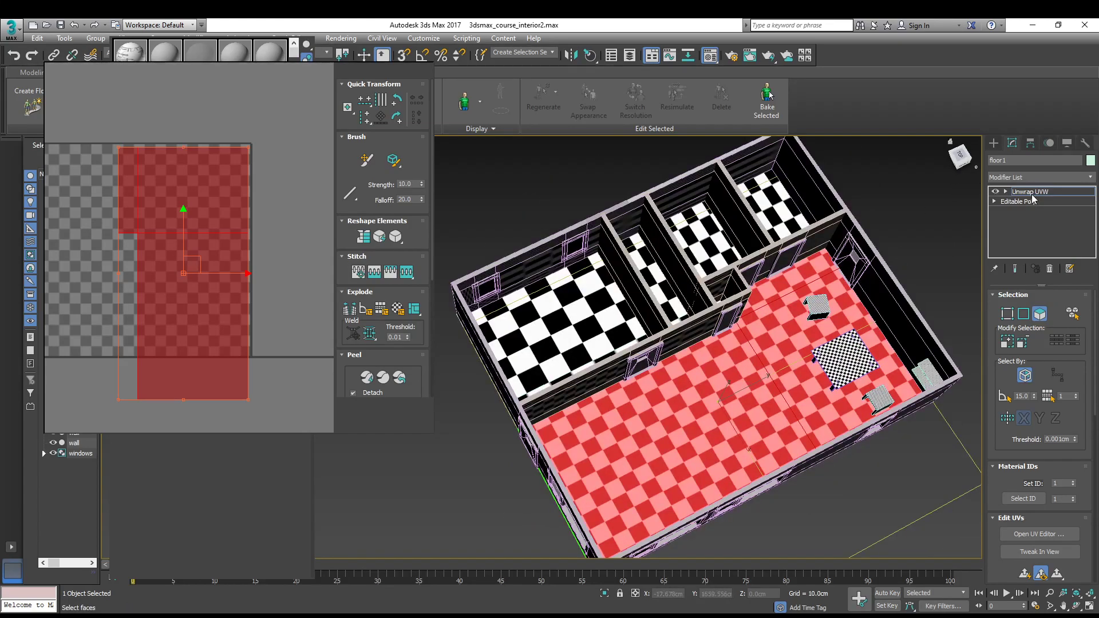
left_click(602, 373)
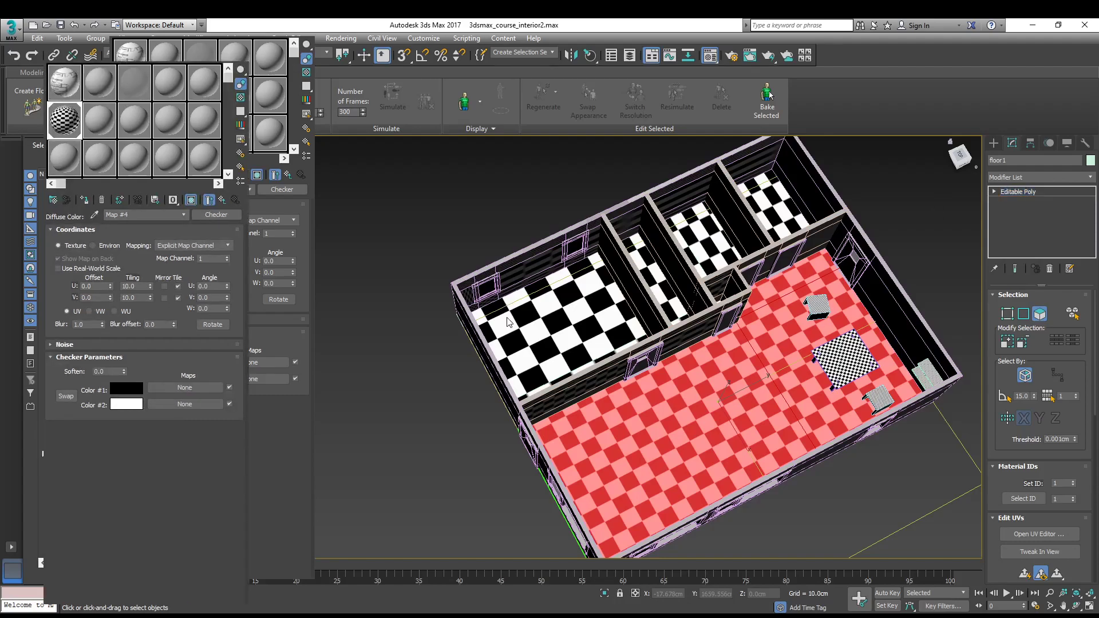
Add an Unwrap UVW modifier to floor2, the small rooms' floor, and open its UV editor
left_click(556, 287)
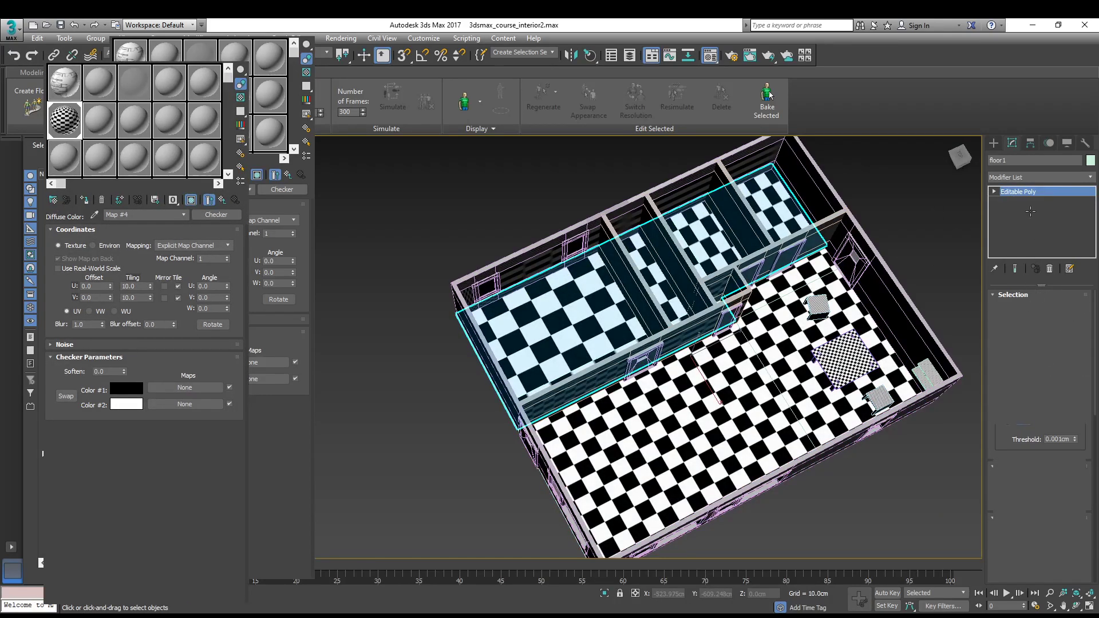
left_click(1016, 178)
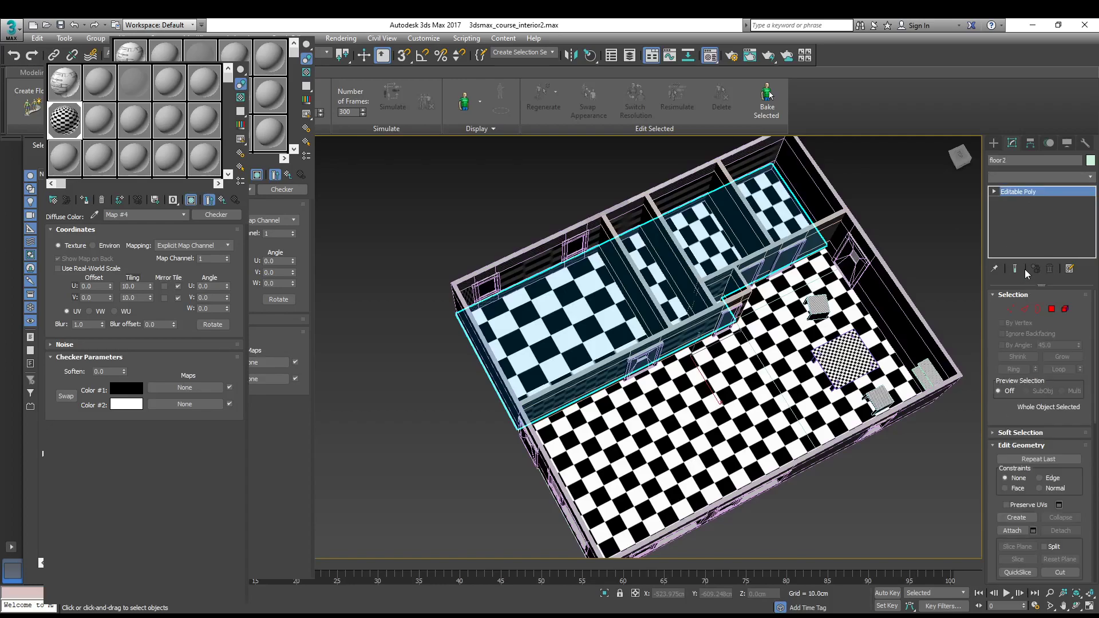
left_click(1029, 531)
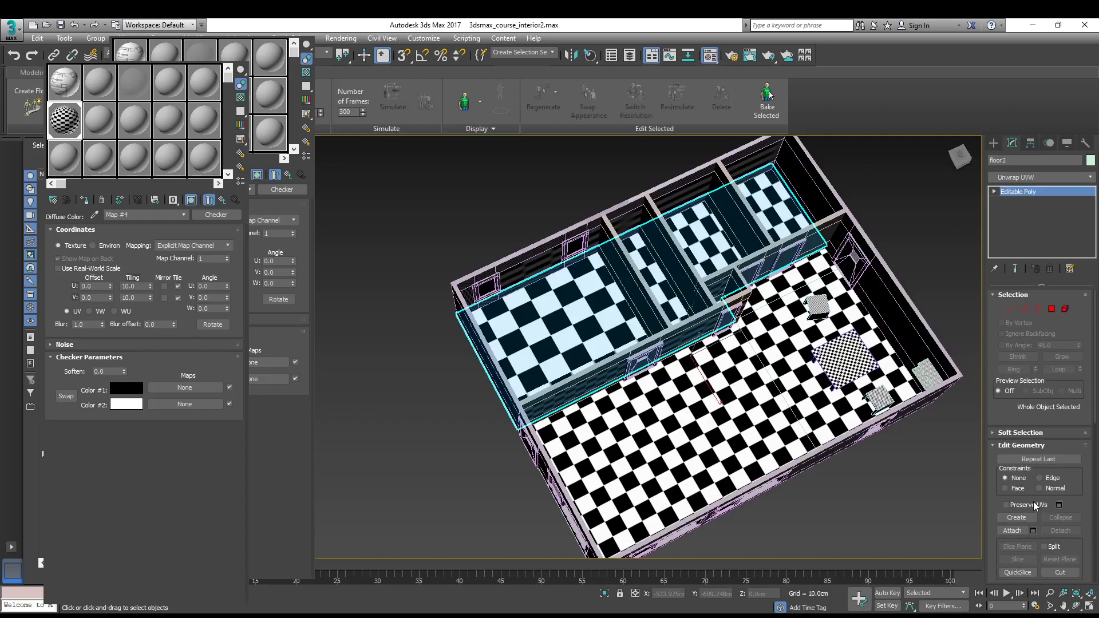
left_click(1043, 192)
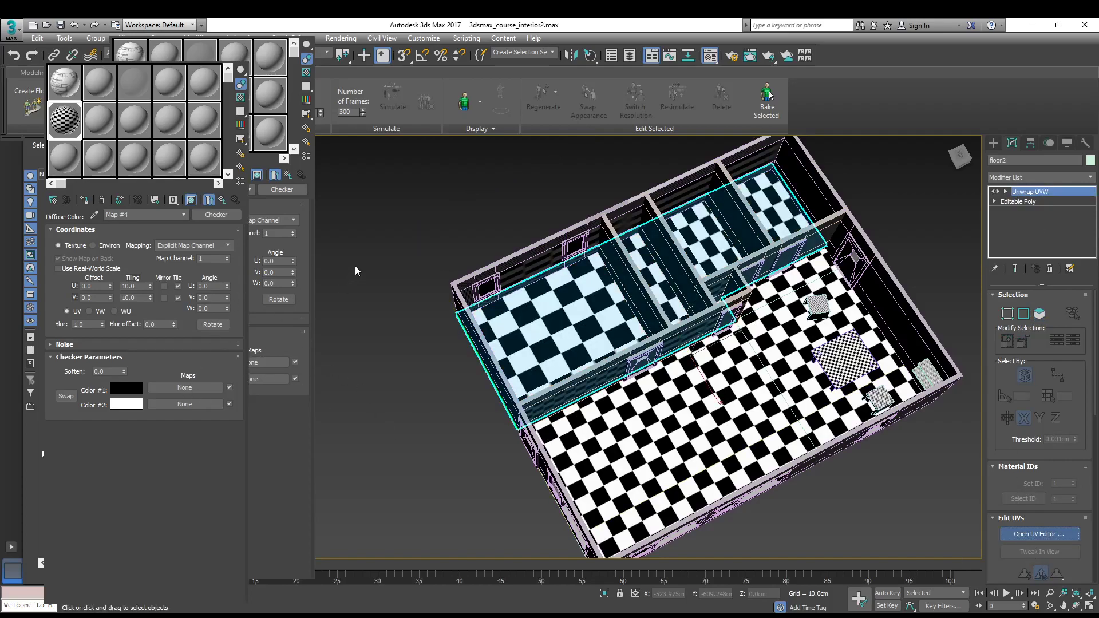
key("1")
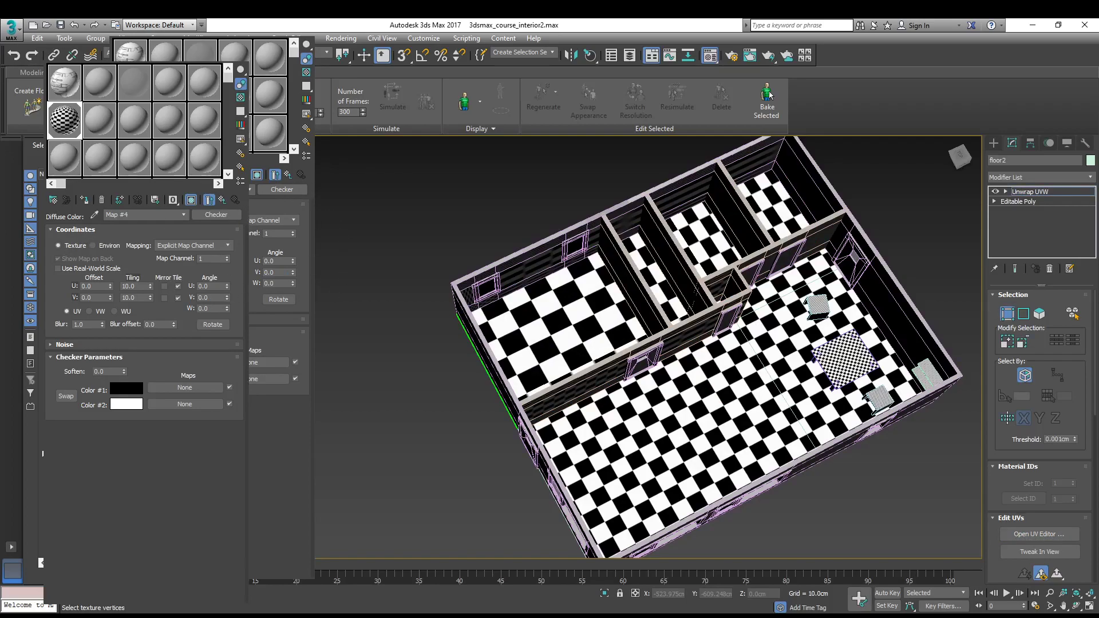
key("m")
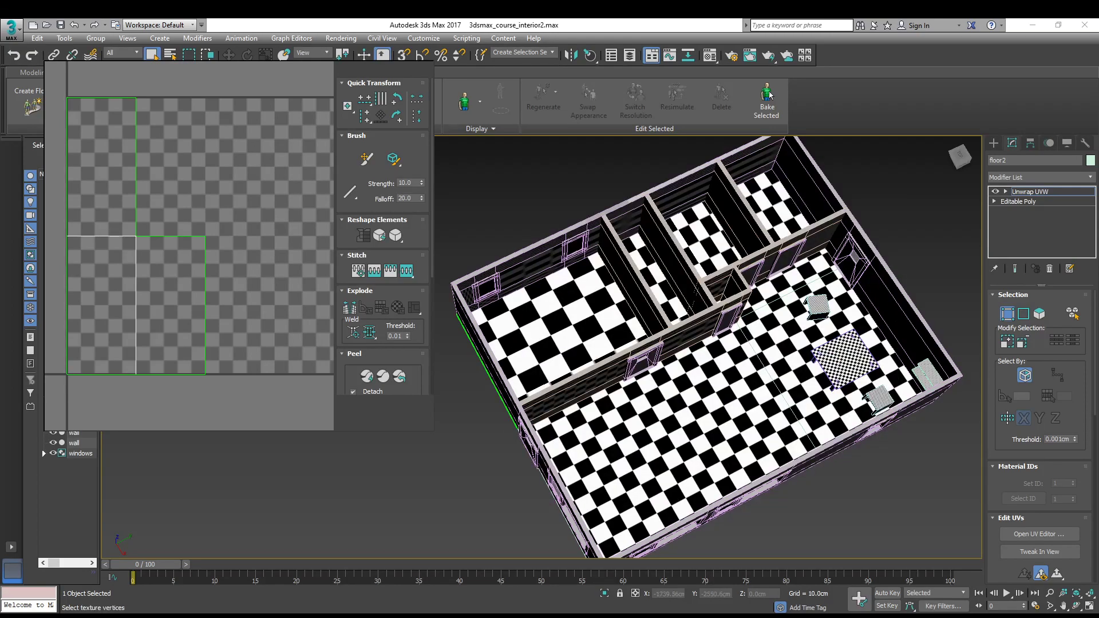
Compare the checker pattern on the small rooms' floor with the corrected large-room floor
scroll(791, 298, "down", 5)
middle_click_drag(791, 304, 795, 274, "alt")
middle_click_drag(794, 274, 787, 309)
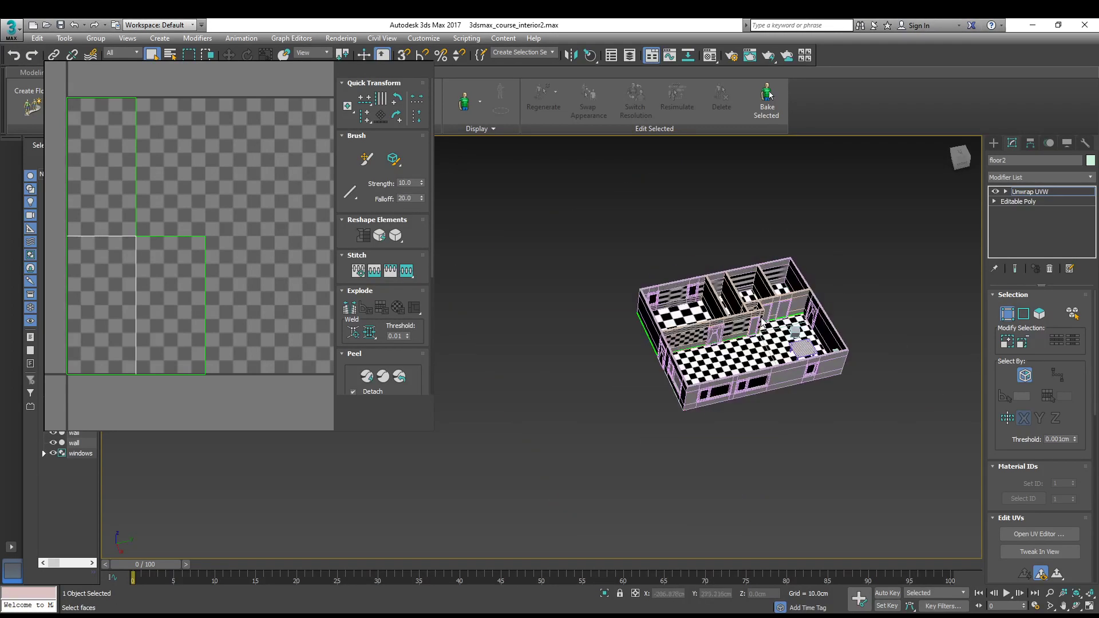
scroll(762, 295, "up", 5)
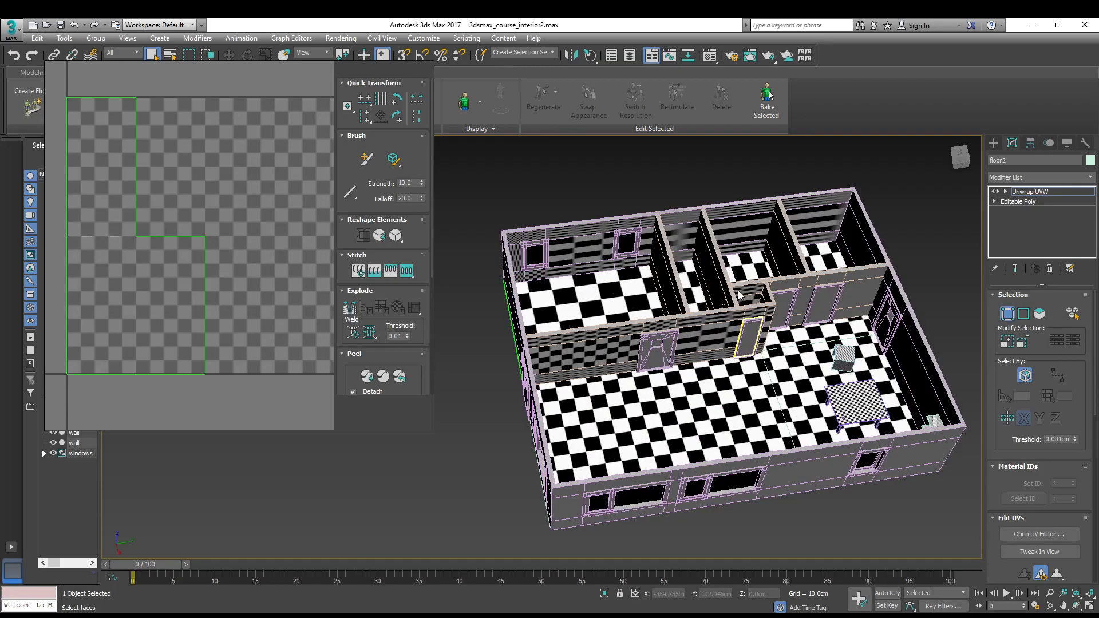
middle_click_drag(586, 340, 650, 372, "alt")
scroll(648, 319, "up", 4)
scroll(622, 377, "down", 5)
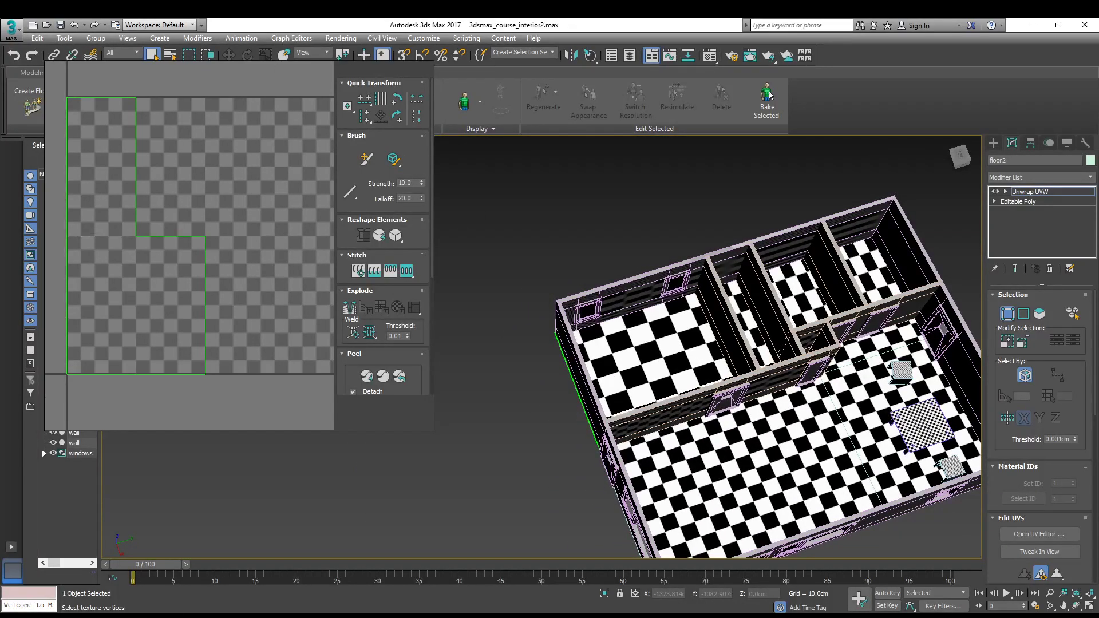
middle_click_drag(803, 430, 637, 335)
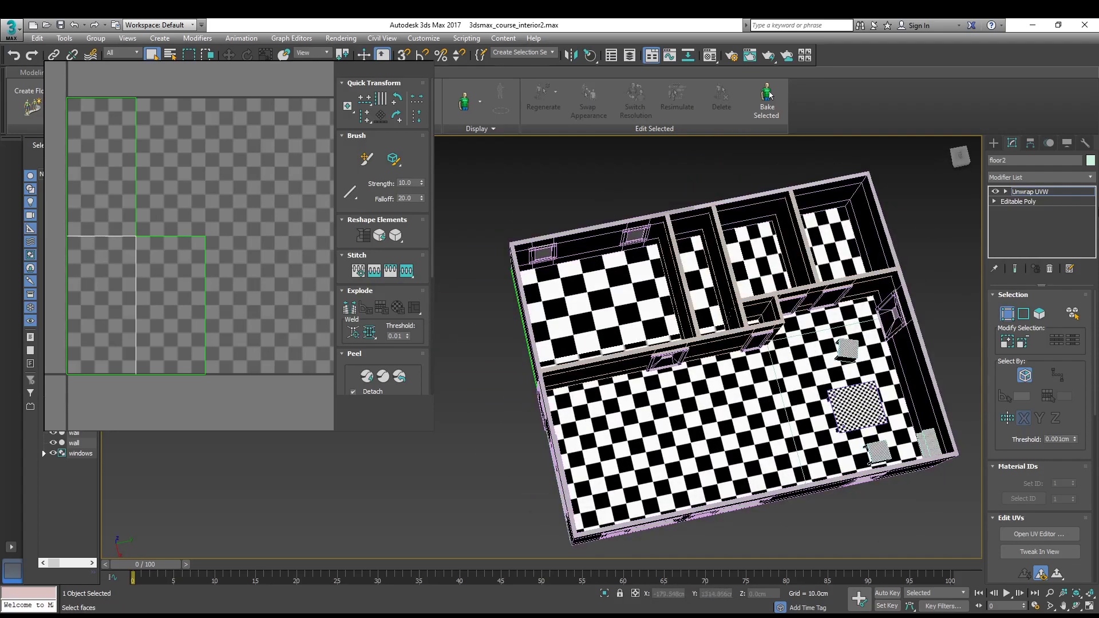
Close the UV editor and return floor2 to an Editable Poly without the Unwrap UVW modifier
left_click(1060, 192)
left_click(1007, 194)
left_click(664, 331)
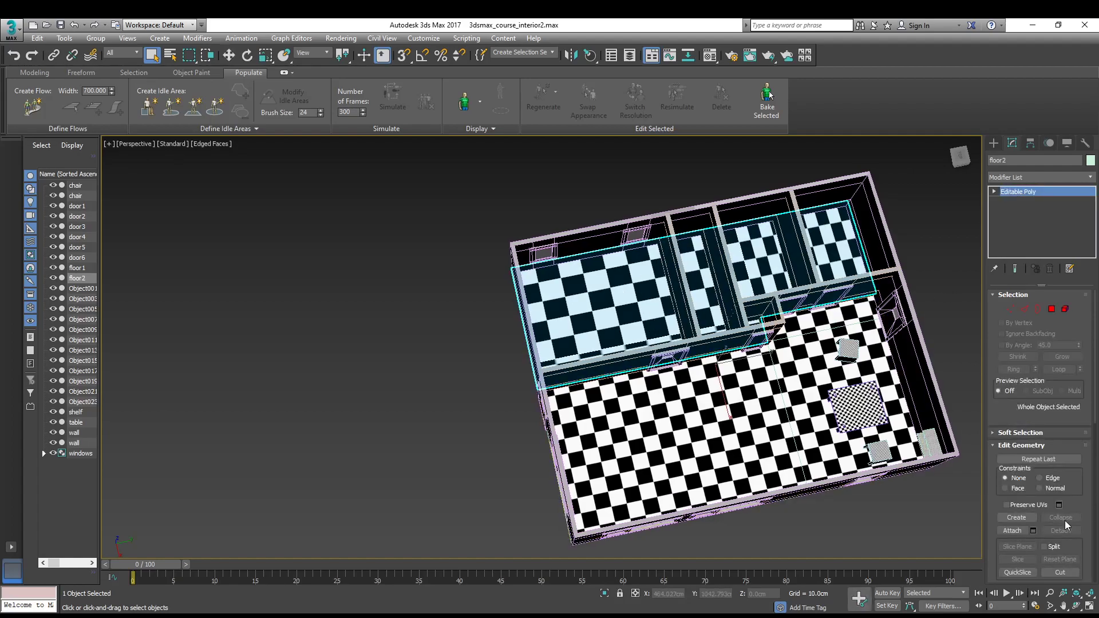
scroll(1060, 535, "down", 2)
scroll(1060, 535, "down", 6)
scroll(1058, 529, "up", 1)
scroll(1059, 530, "up", 6)
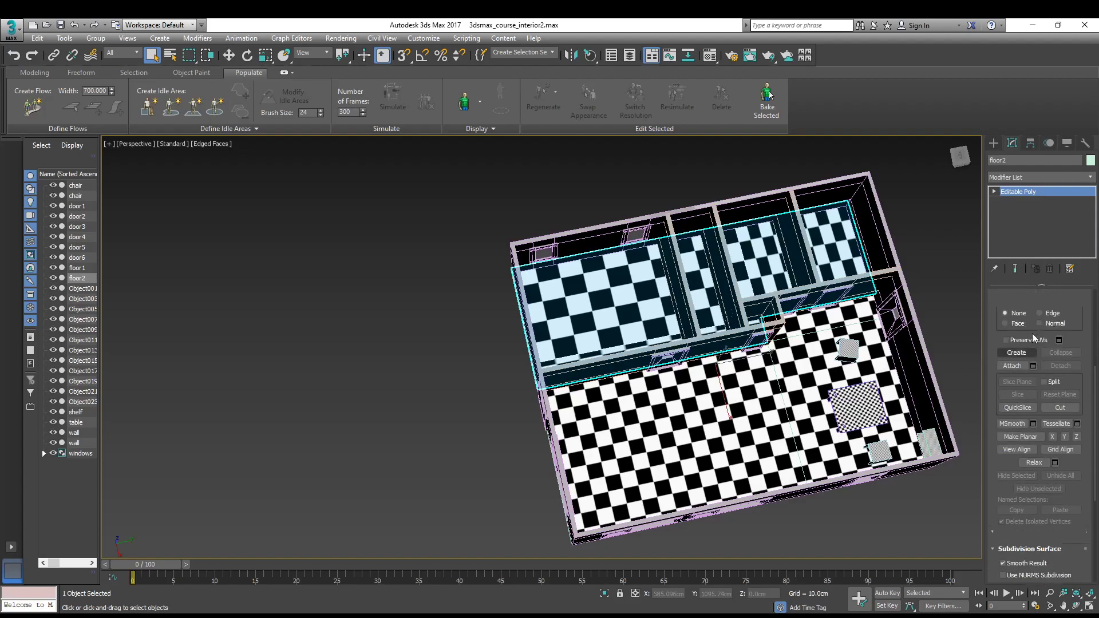
scroll(1022, 394, "down", 3)
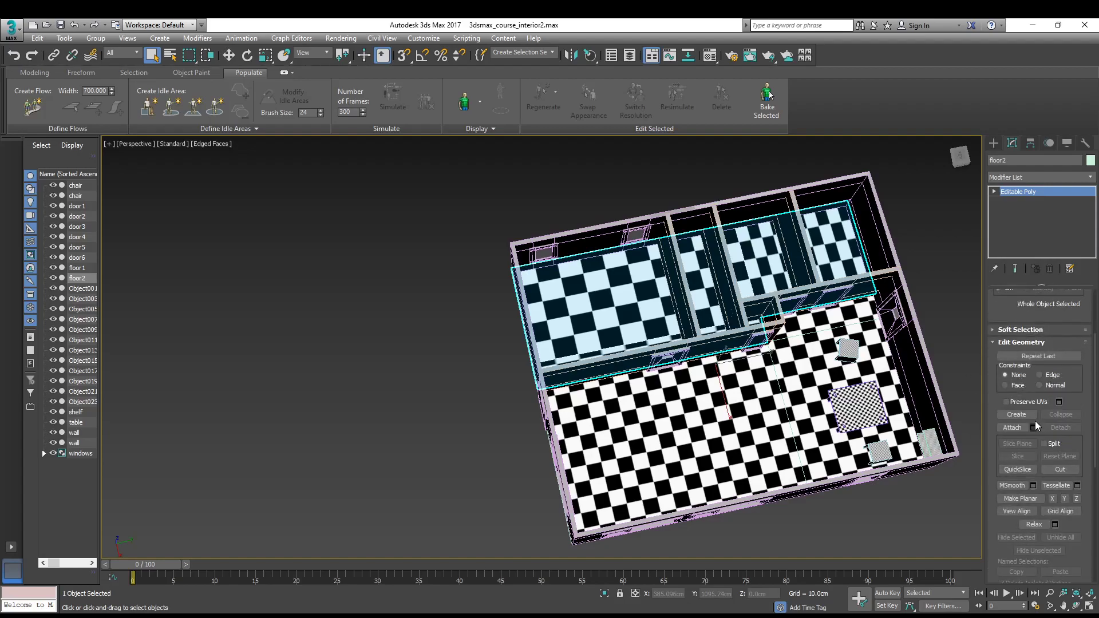
scroll(1028, 445, "down", 1)
scroll(1053, 414, "down", 6)
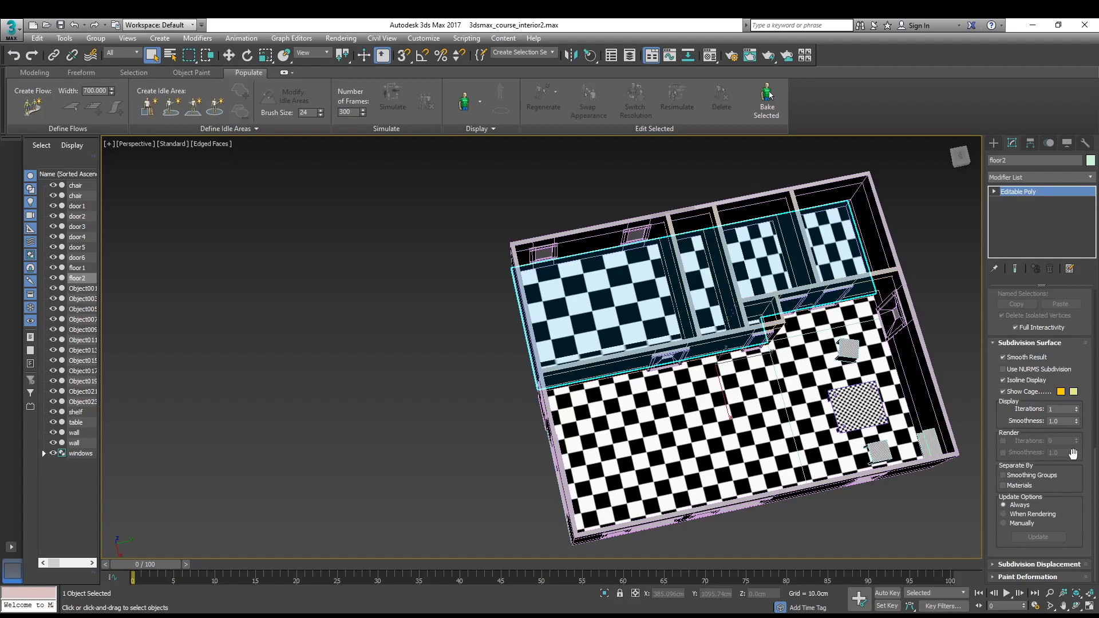
scroll(1075, 459, "up", 10)
scroll(1075, 459, "down", 5)
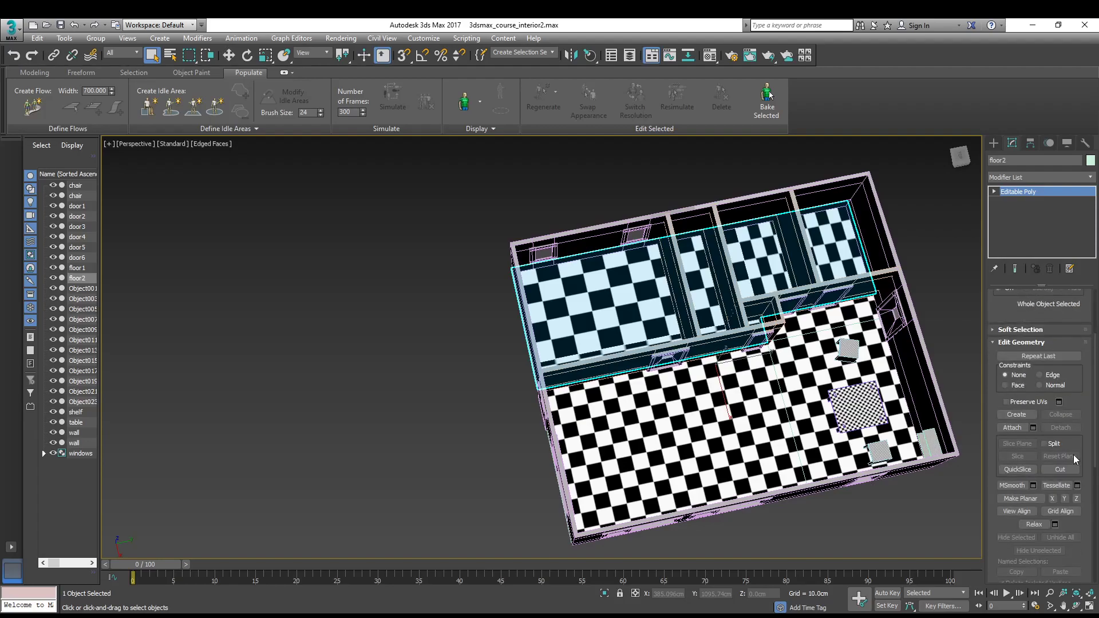
scroll(1075, 459, "down", 8)
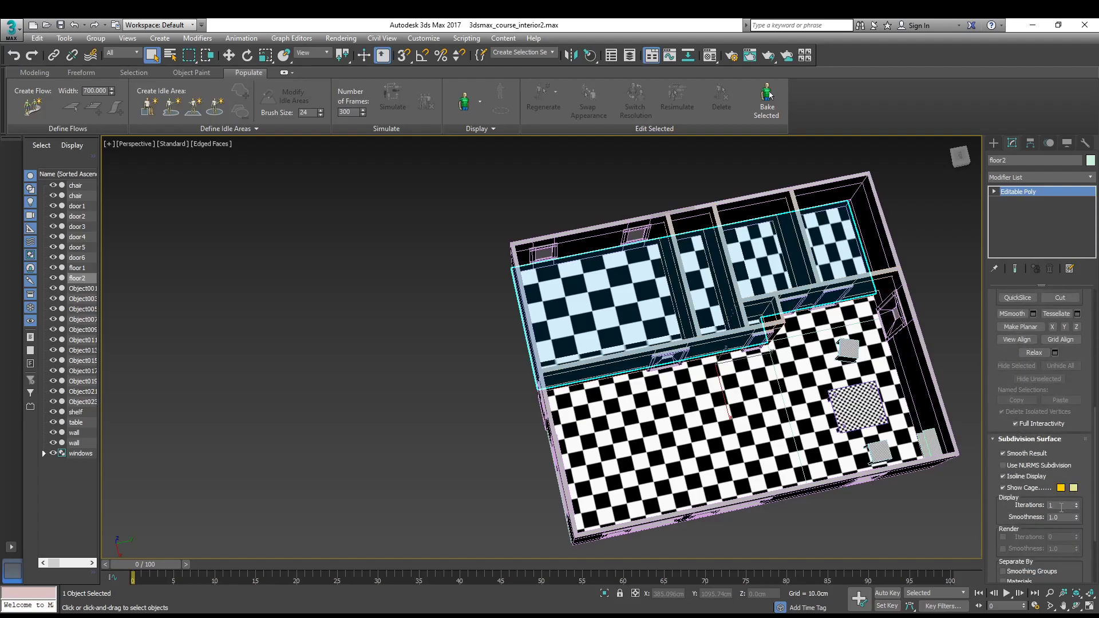
scroll(1061, 496, "up", 6)
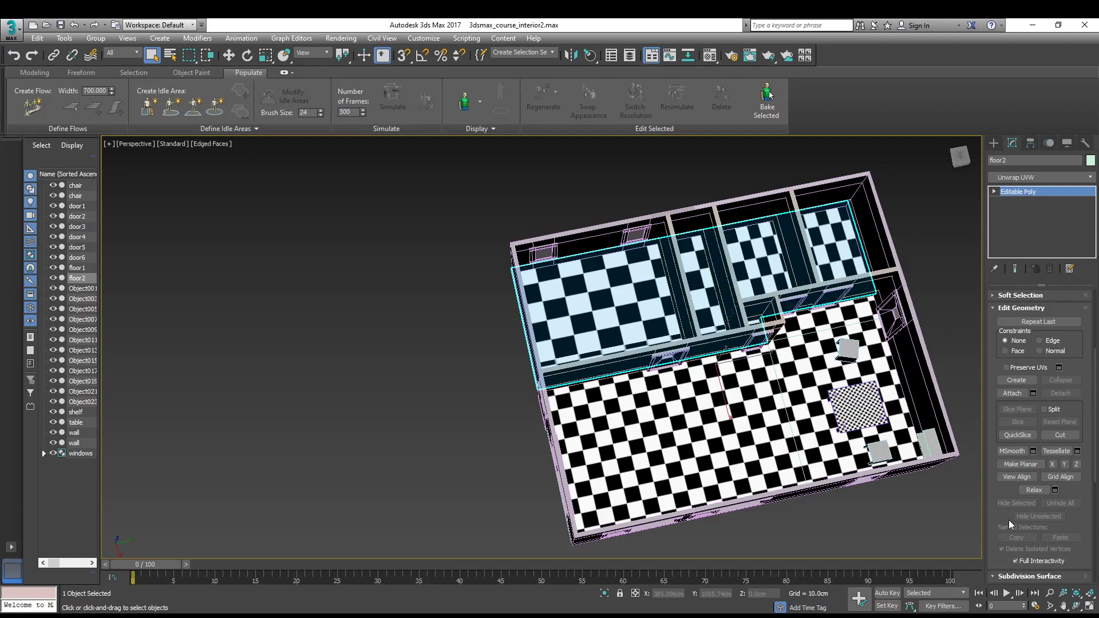
Unwrap floor2 with an Unwrap UVW modifier in the UV editor and undo the last change to its UV layout
left_click(1015, 503)
left_click(1026, 536)
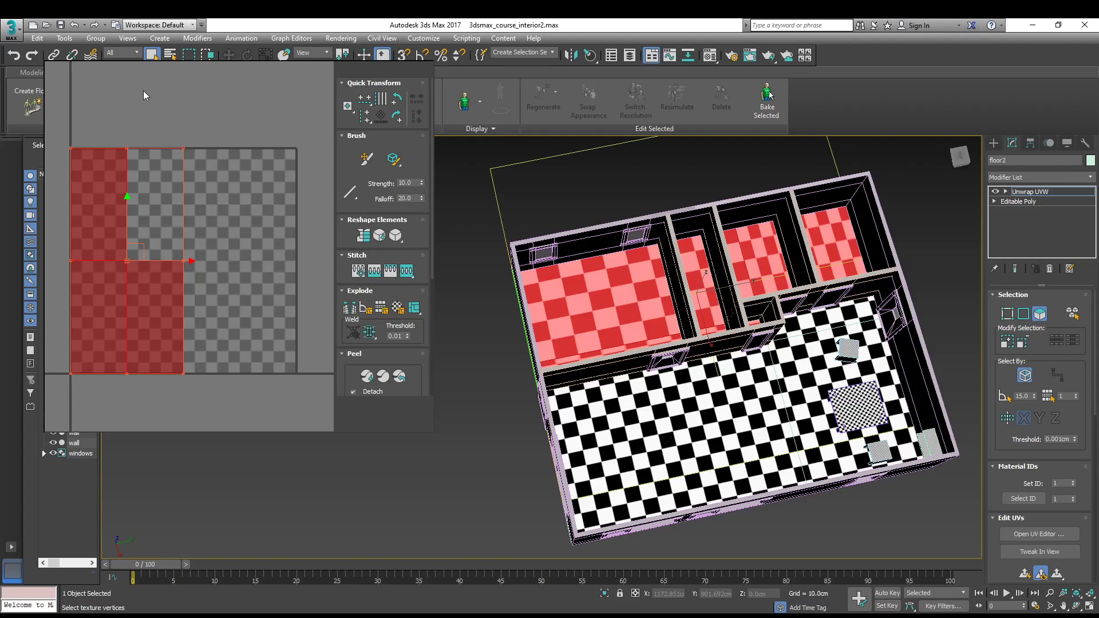
key("ctrl+z")
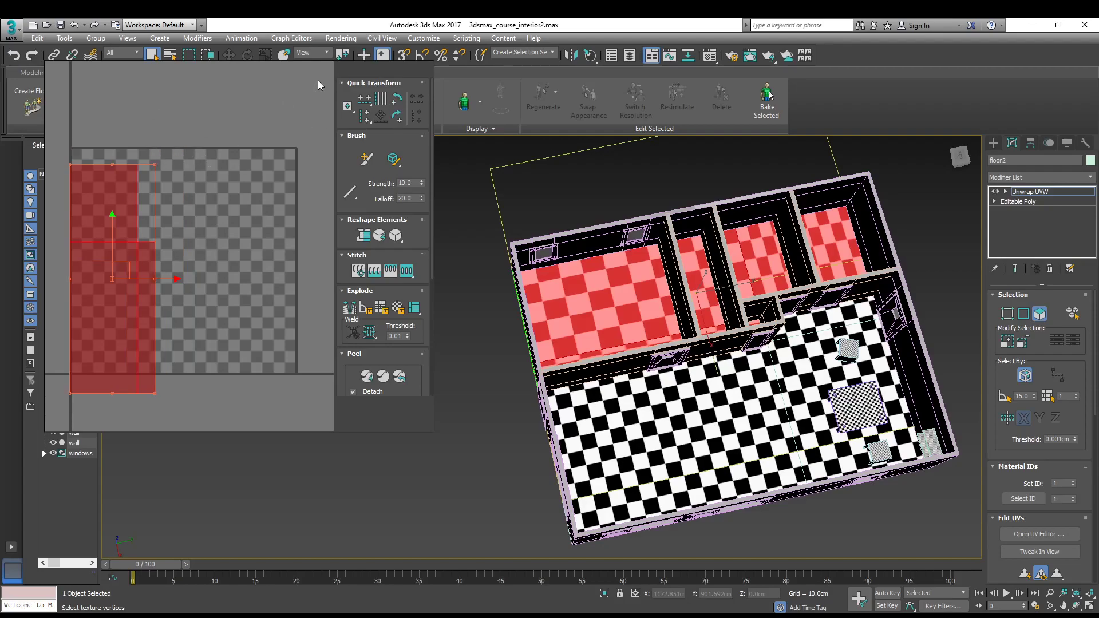
Move floor2's UV shell toward the middle of the texture tile in the UV editor
middle_click_drag(178, 280, 205, 258)
middle_click_drag(635, 269, 692, 290, "alt")
scroll(692, 290, "up", 3)
left_click_drag(136, 277, 181, 263)
scroll(772, 312, "down", 5)
middle_click_drag(772, 312, 567, 320, "alt")
Close the UV editor and collapse floor2's Unwrap UVW modifier into its Editable Poly
left_click(1034, 193)
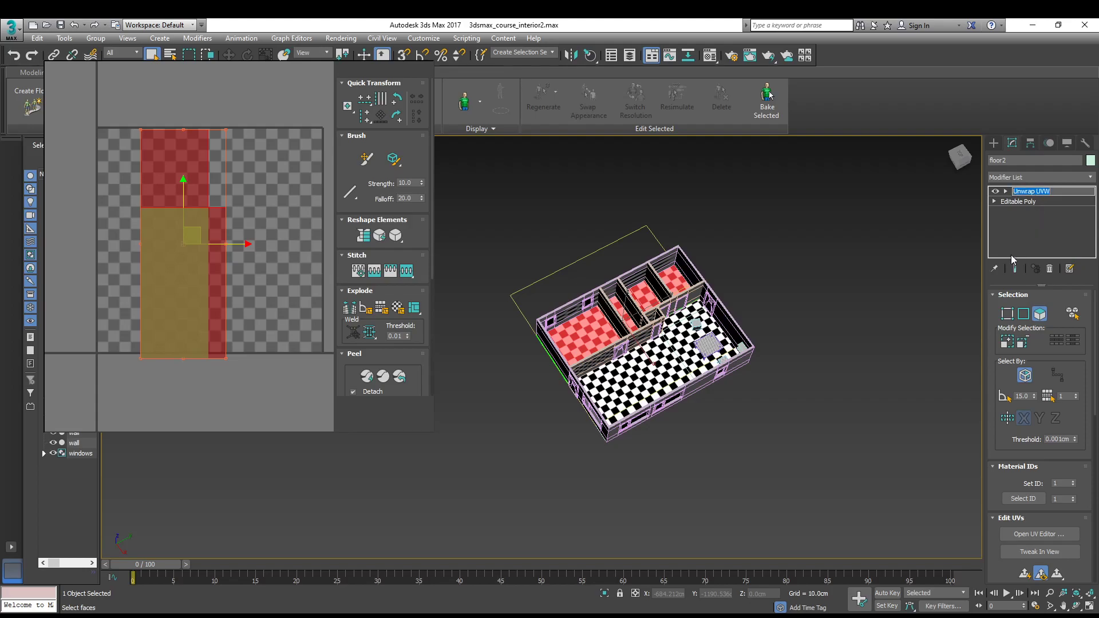
left_click(1002, 191)
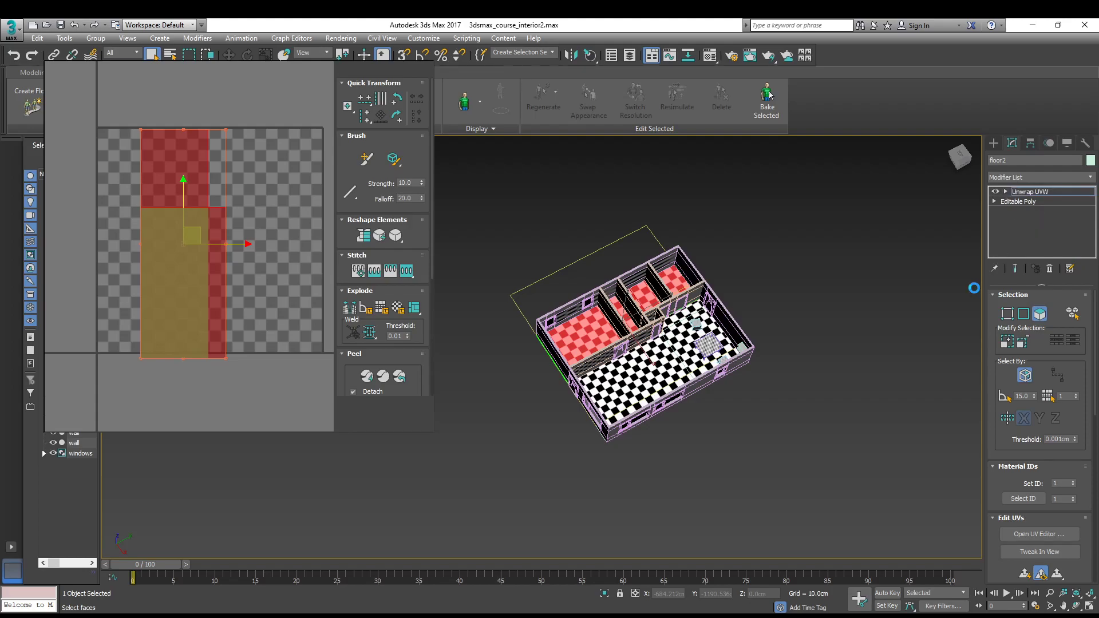
left_click(595, 375)
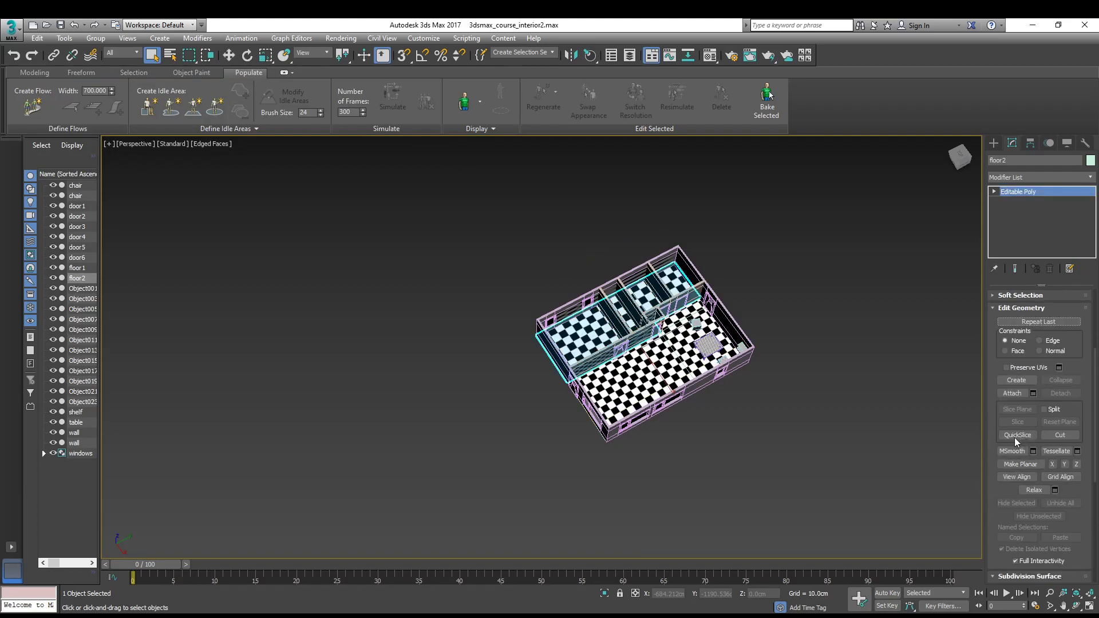
Attach the large-room floor, floor1, to floor2 so both floors form a single object
left_click_drag(1096, 363, 1095, 348)
left_click(1008, 426)
left_click(630, 380)
middle_click_drag(630, 380, 553, 411)
scroll(552, 412, "up", 5)
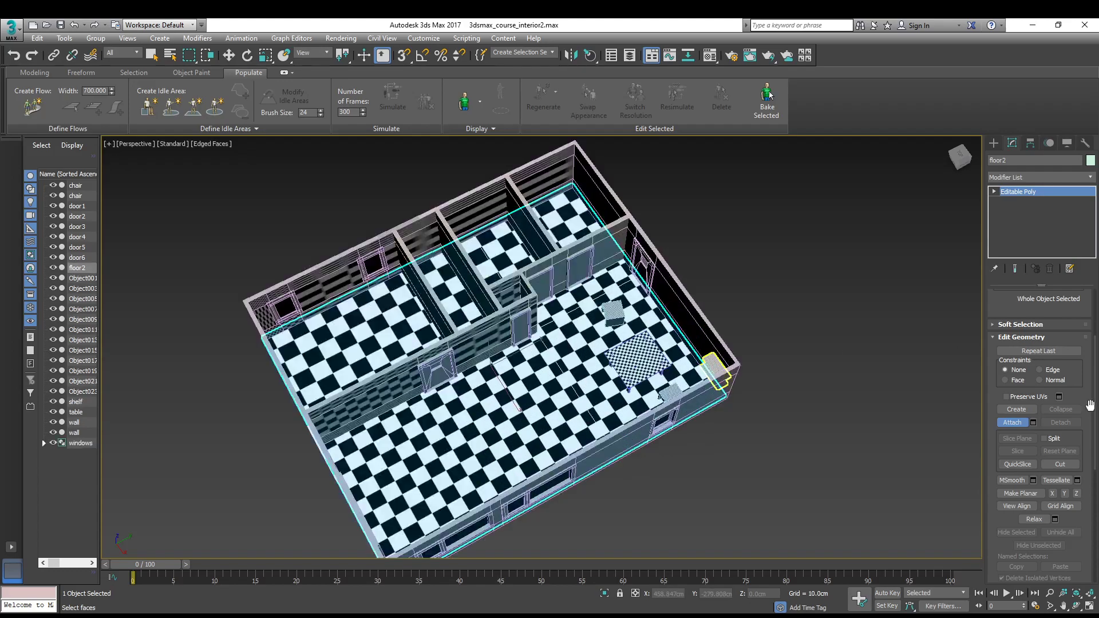
left_click(1019, 423)
Examine the checker pattern's scale across the merged floor and on the surrounding walls from several angles
middle_click_drag(629, 426, 538, 389, "alt")
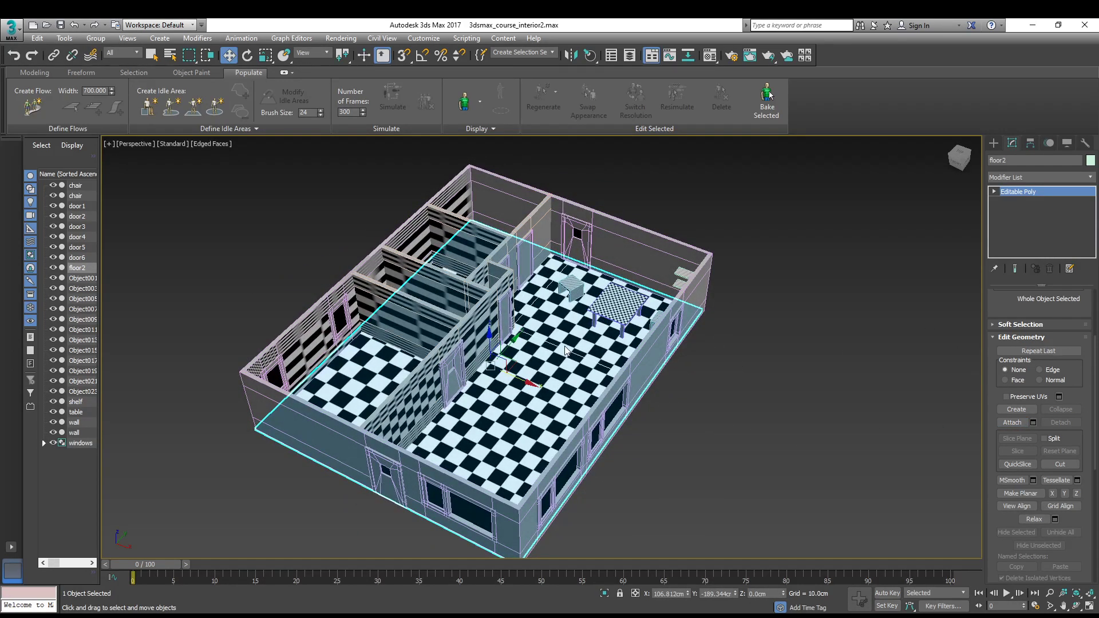
mouse_move(465, 411)
middle_mouse_down("alt")
mouse_move(564, 418)
mouse_move(472, 399)
middle_mouse_up("alt")
scroll(480, 372, "up", 5)
scroll(616, 447, "down", 6)
middle_click_drag(626, 440, 559, 373, "alt")
scroll(559, 374, "up", 5)
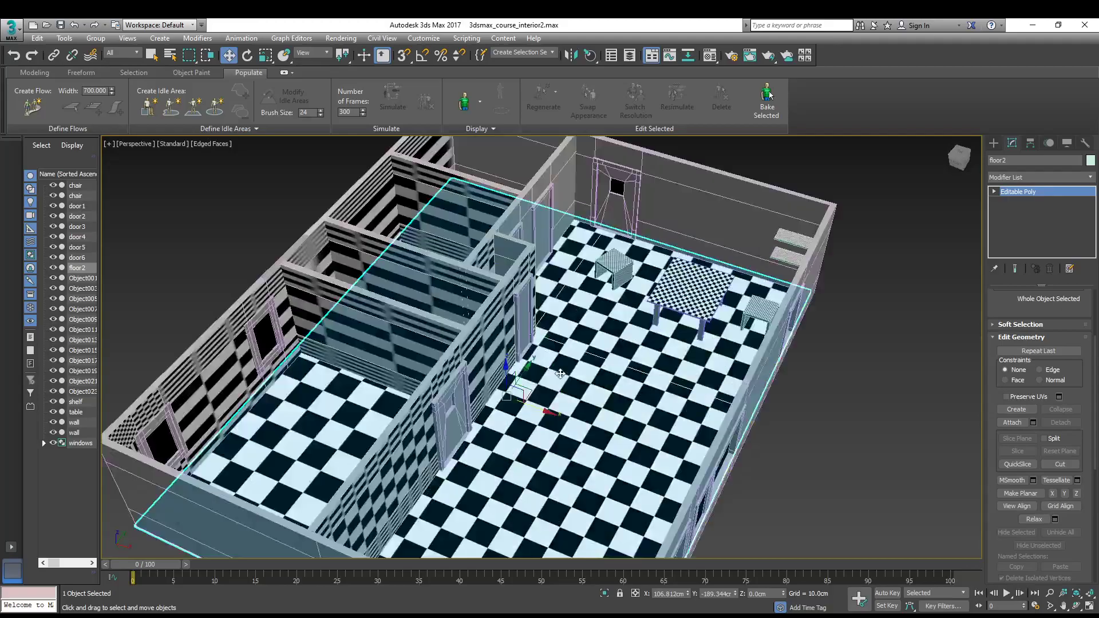
scroll(656, 433, "down", 6)
middle_click_drag(595, 455, 518, 372, "alt")
scroll(635, 426, "up", 5)
scroll(515, 367, "up", 3)
middle_click_drag(581, 389, 545, 350, "alt")
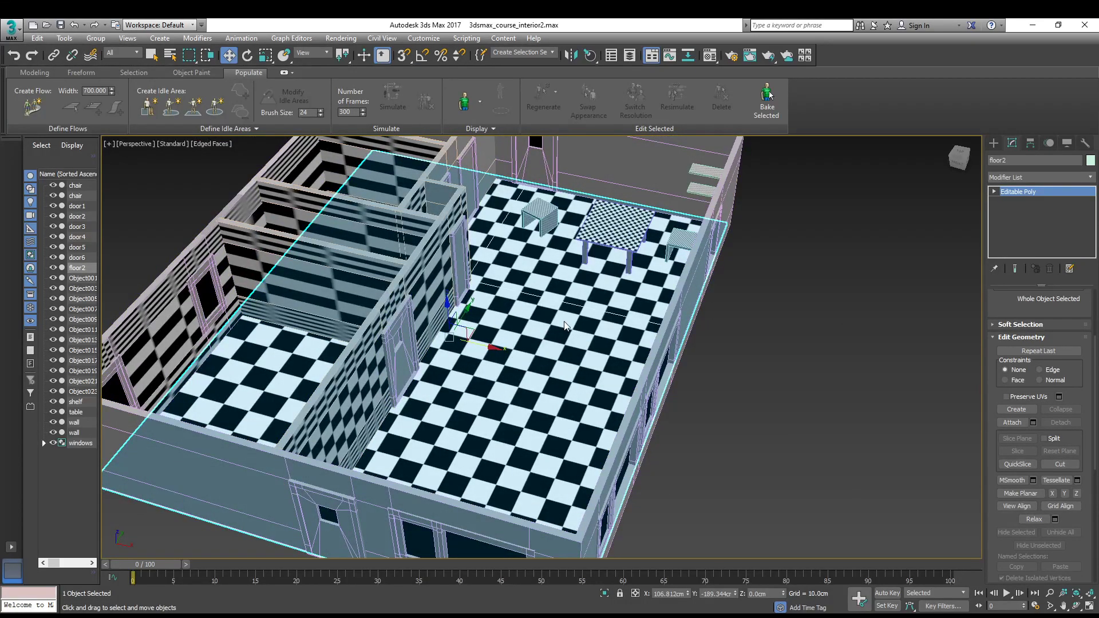
Hide the merged floor, select the inner partition walls and view them from the top
left_click(439, 268)
middle_click_drag(461, 274, 381, 431, "alt")
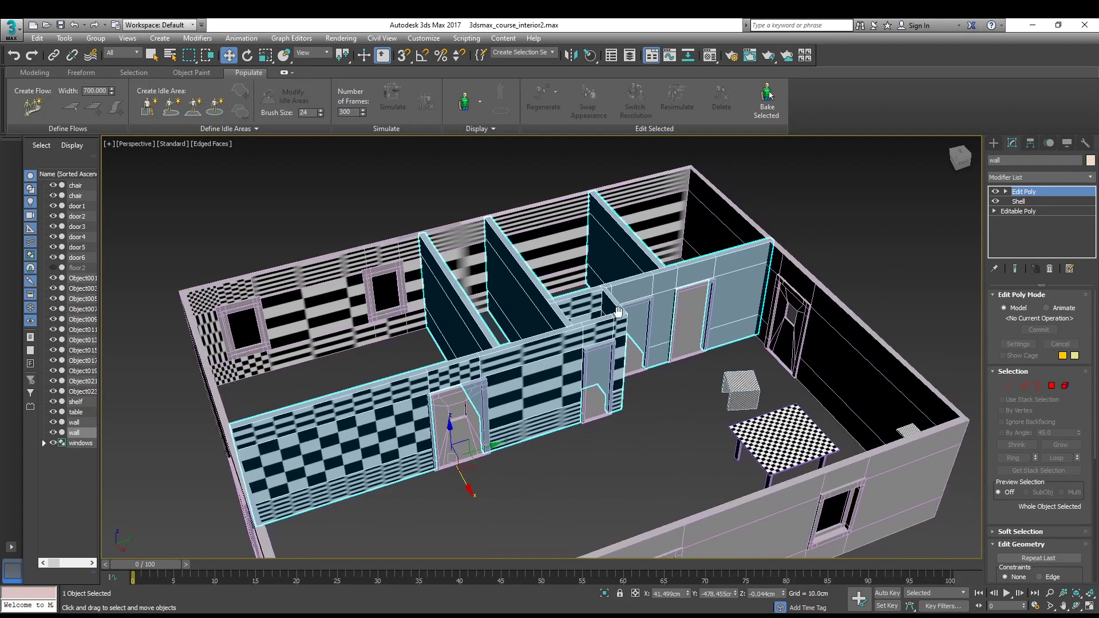
key("t")
scroll(567, 366, "up", 5)
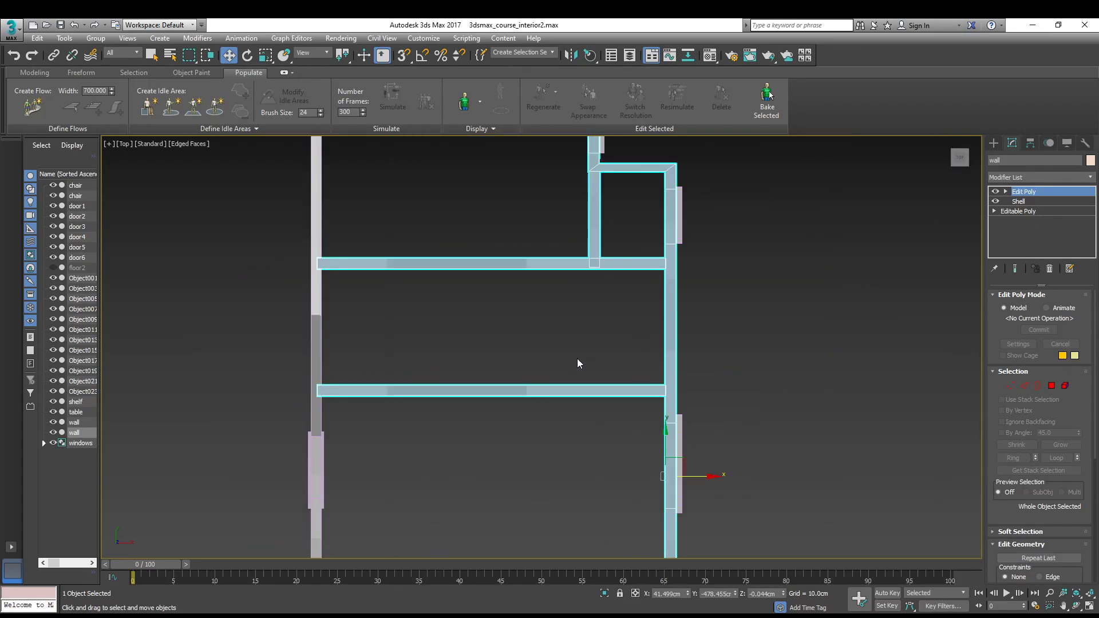
scroll(571, 294, "down", 6)
Select all polygons of the partition walls and collapse the object's modifier stack to an Editable Poly
key("4")
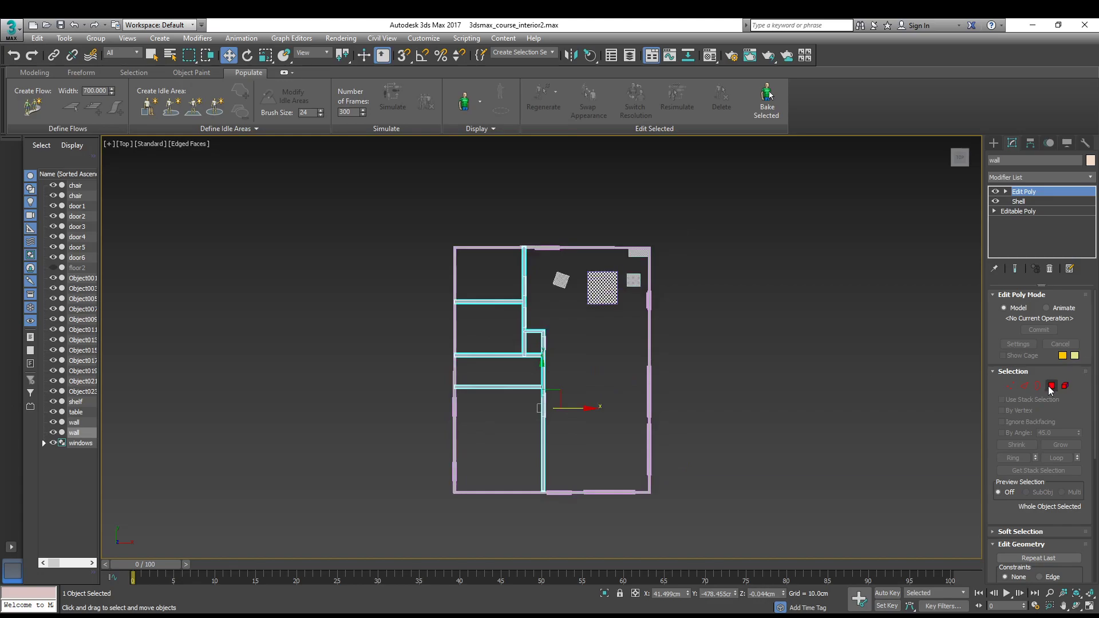
key("ctrl+a")
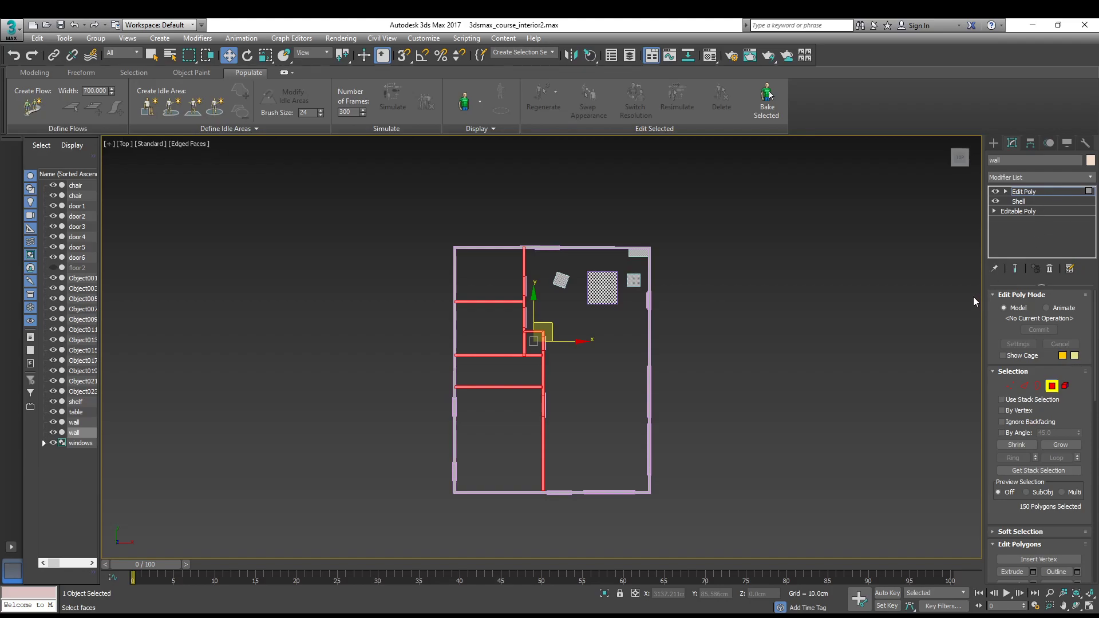
left_click(215, 164)
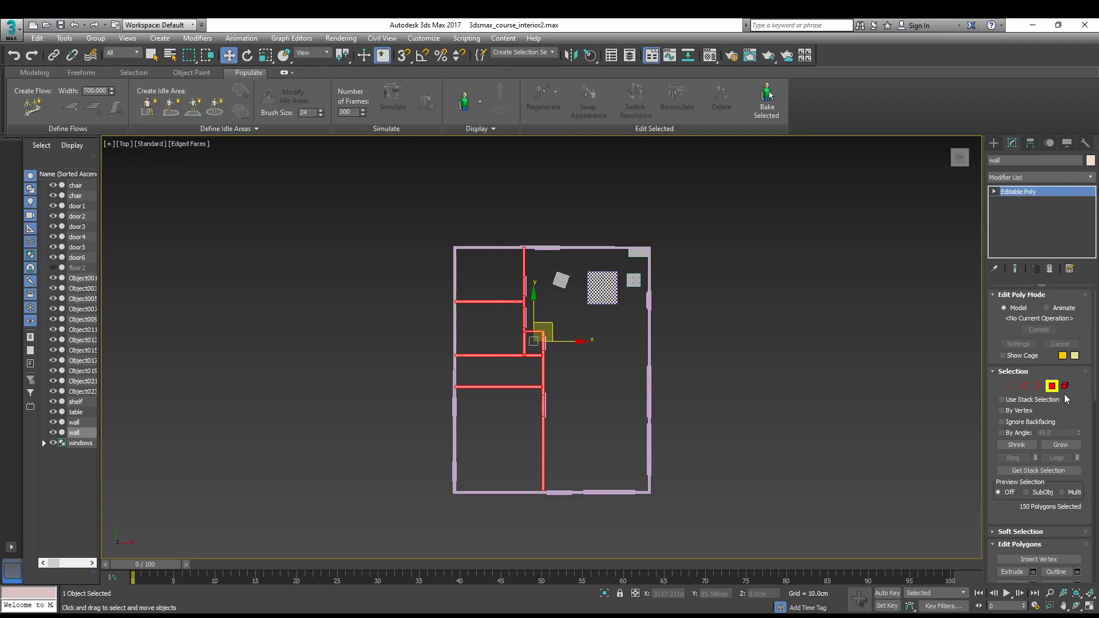
left_click(1052, 385)
Remove the faces below the upper rim from the partition walls' polygon selection in wireframe display, keeping only the top faces
left_click_drag(1075, 310, 1075, 356)
scroll(1059, 331, "up", 2)
key("4")
middle_click_drag(471, 463, 529, 321, "alt")
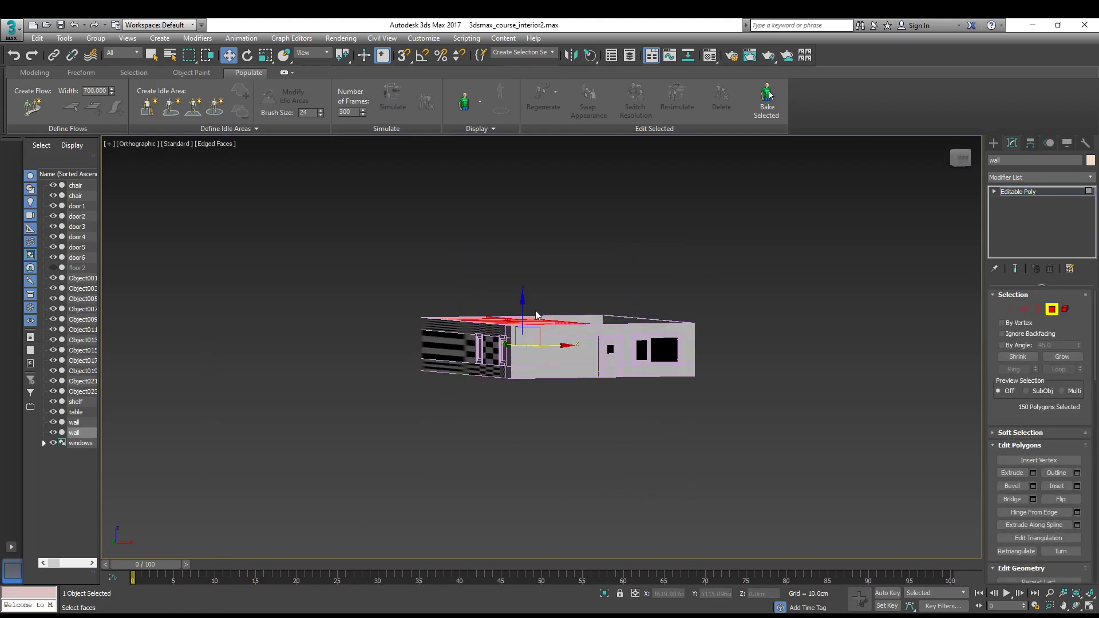
middle_click_drag(822, 290, 871, 322, "alt")
key("F3")
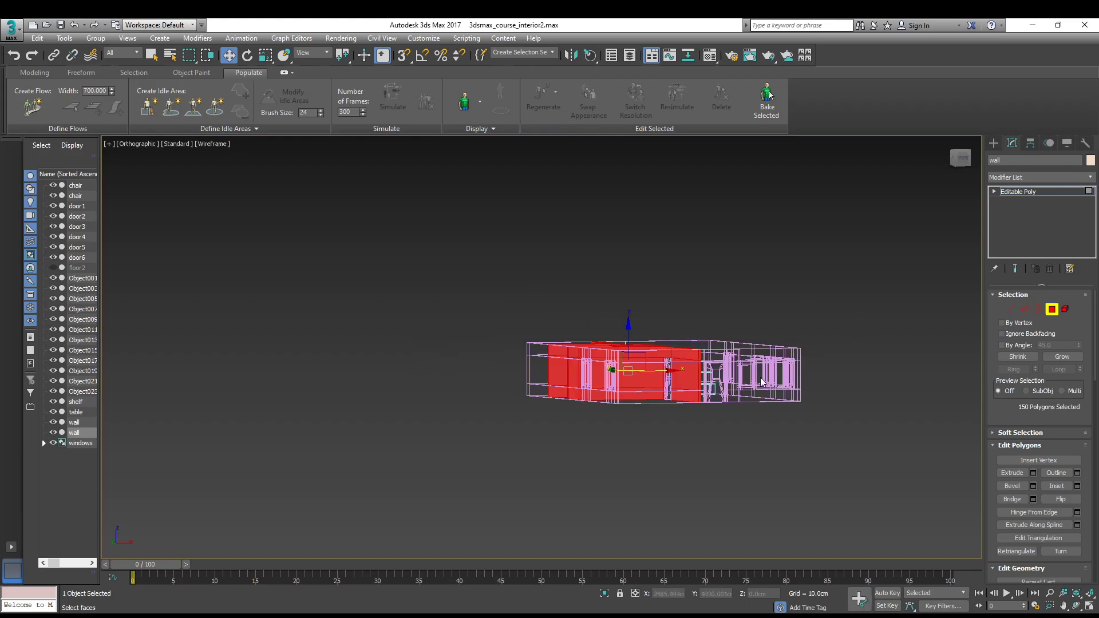
left_click_drag(733, 365, 528, 423, "alt")
Check the partition walls' remaining top-face selection in wireframe and restore the shaded display
middle_click_drag(624, 338, 655, 386, "alt")
scroll(664, 381, "up", 5)
middle_click_drag(712, 367, 896, 423, "alt")
left_click_drag(622, 328, 622, 329, "alt")
mouse_move(832, 392)
middle_mouse_down("alt")
mouse_move(638, 384)
mouse_move(825, 412)
middle_mouse_up("alt")
scroll(808, 418, "up", 3)
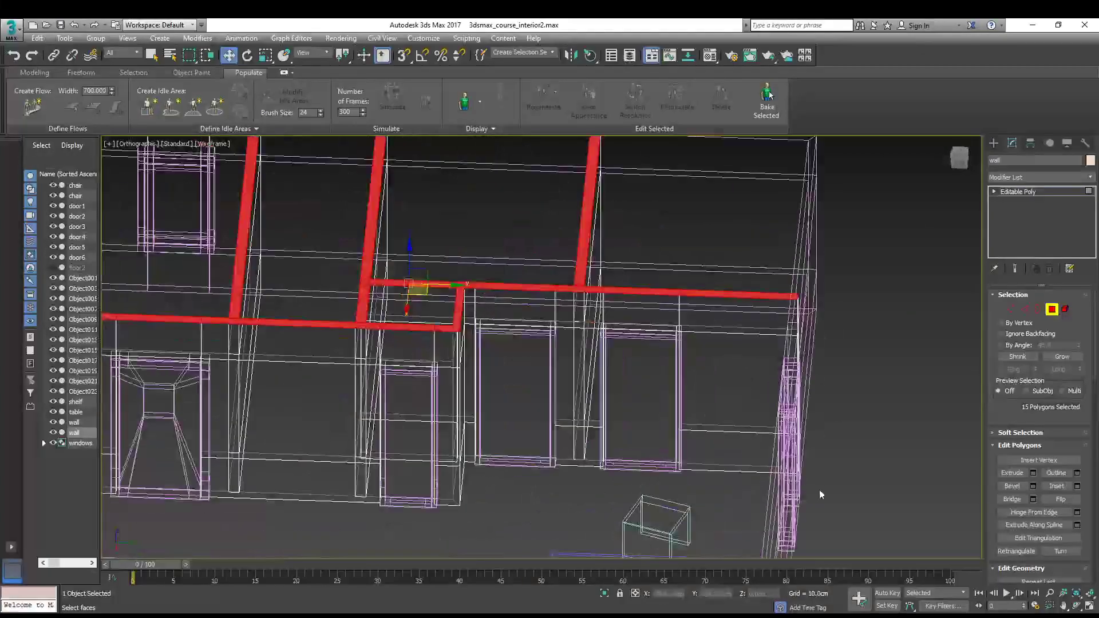
mouse_move(684, 405)
middle_mouse_down("alt")
mouse_move(743, 462)
mouse_move(706, 434)
middle_mouse_up("alt")
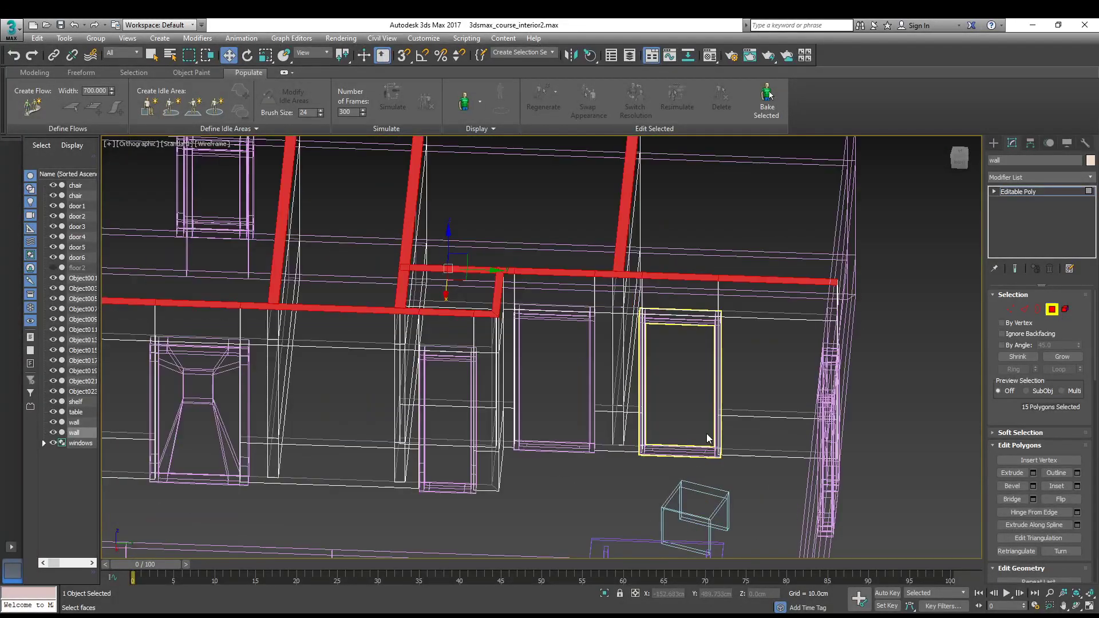
key("F3")
scroll(668, 393, "down", 5)
middle_click_drag(668, 393, 747, 335, "alt")
Add an Unwrap UVW modifier to the partition walls and open its UV editor with the top faces selected
left_click(1060, 191)
left_click(1015, 407)
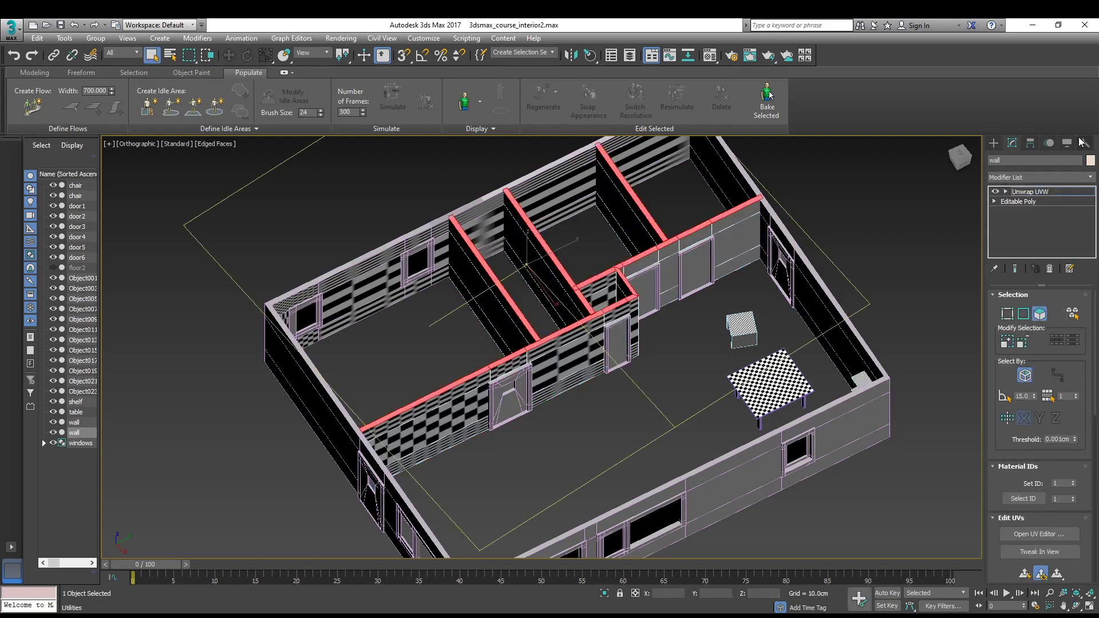
left_click(1048, 195)
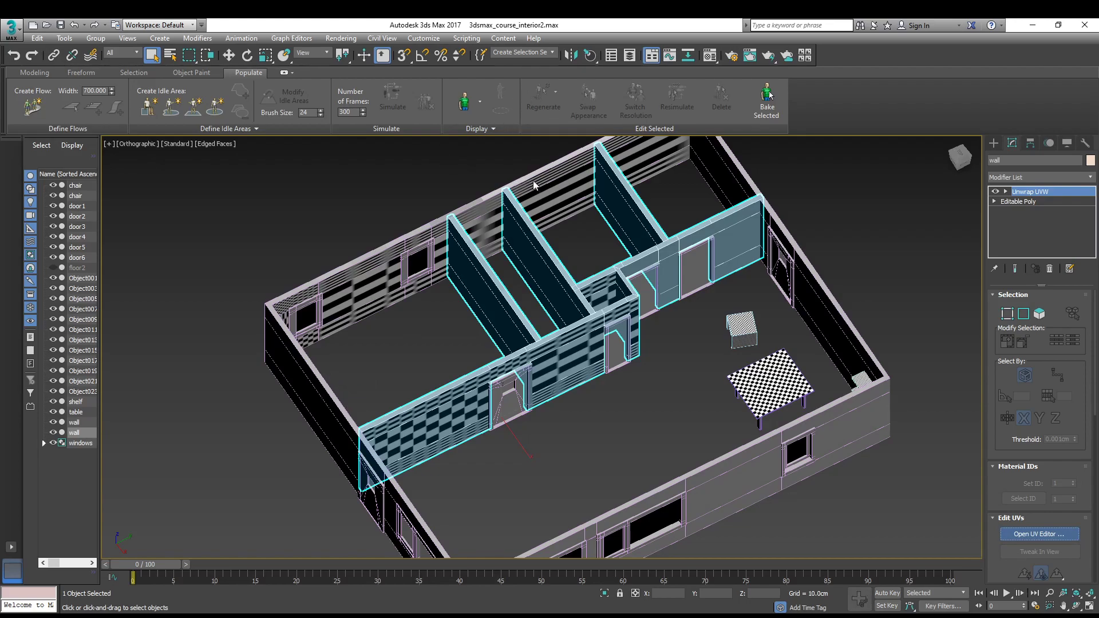
middle_click_drag(533, 272, 658, 273)
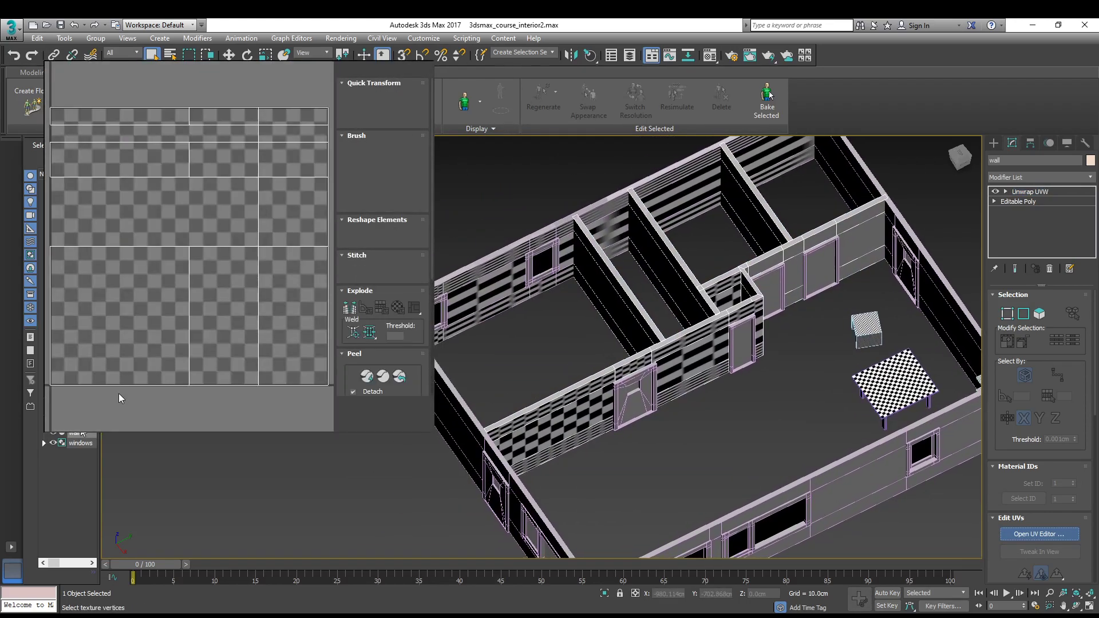
scroll(669, 366, "down", 3)
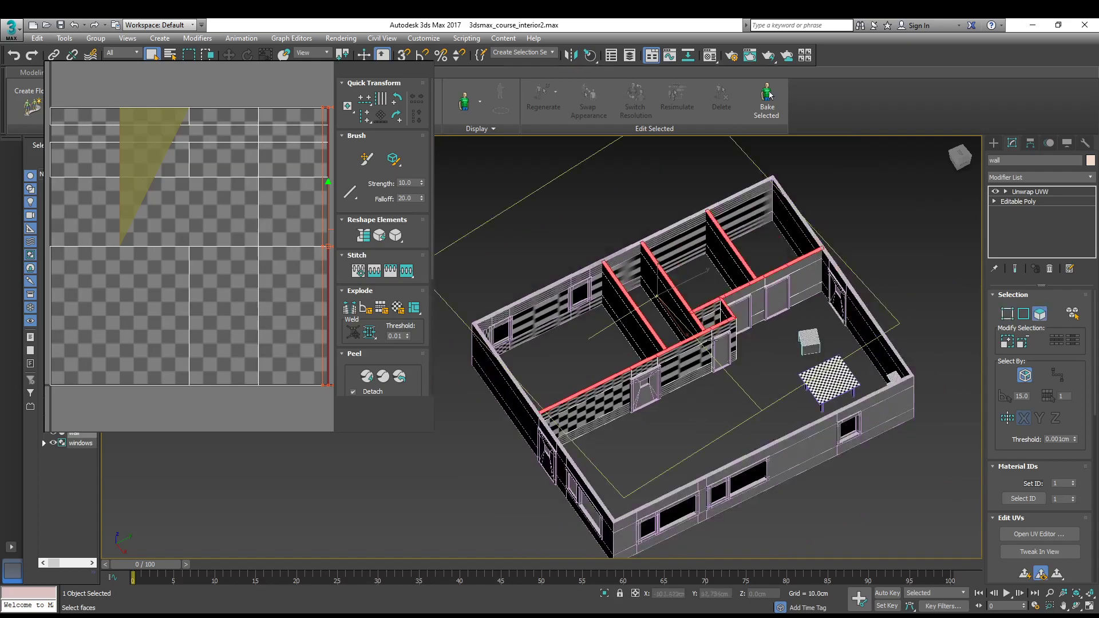
Inspect the checker stretching on the partition walls and their top faces up close
scroll(721, 307, "down", 6)
scroll(744, 299, "up", 10)
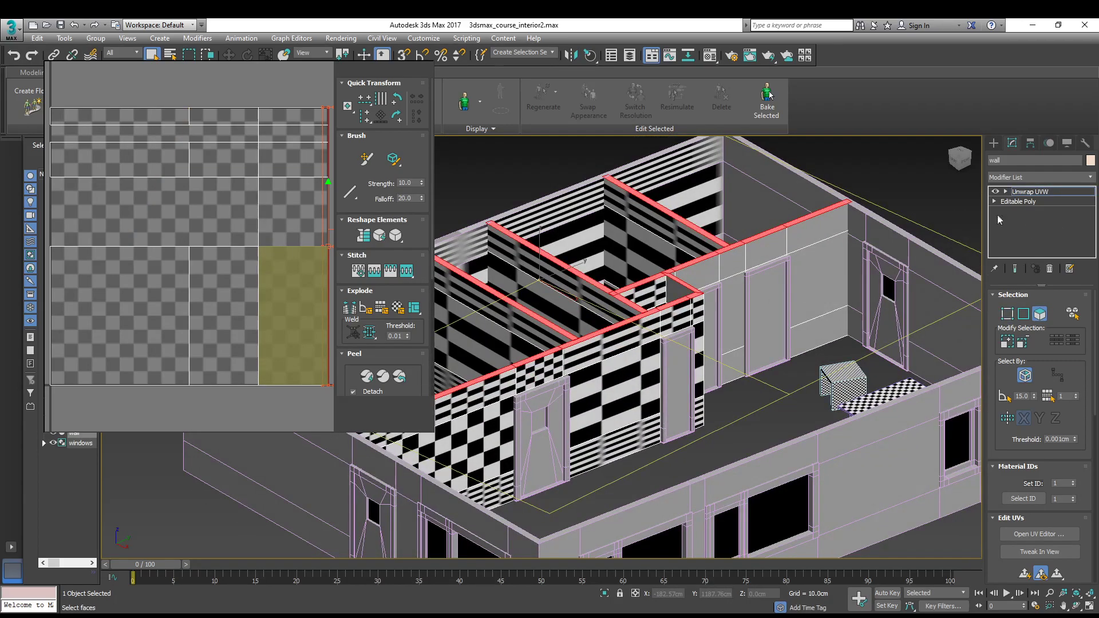
scroll(630, 372, "down", 9)
middle_click_drag(656, 374, 785, 342, "alt")
scroll(626, 364, "up", 5)
scroll(664, 369, "up", 5)
scroll(767, 348, "down", 7)
scroll(767, 342, "up", 4)
scroll(280, 251, "down", 8)
scroll(282, 248, "up", 3)
Try to move the partition walls' UV faces out of the texture tile, and undo the attempt
middle_click_drag(282, 248, 410, 216)
scroll(207, 156, "up", 2)
middle_click_drag(172, 136, 76, 91)
scroll(76, 94, "up", 1)
middle_click_drag(142, 170, 108, 164)
scroll(206, 206, "up", 1)
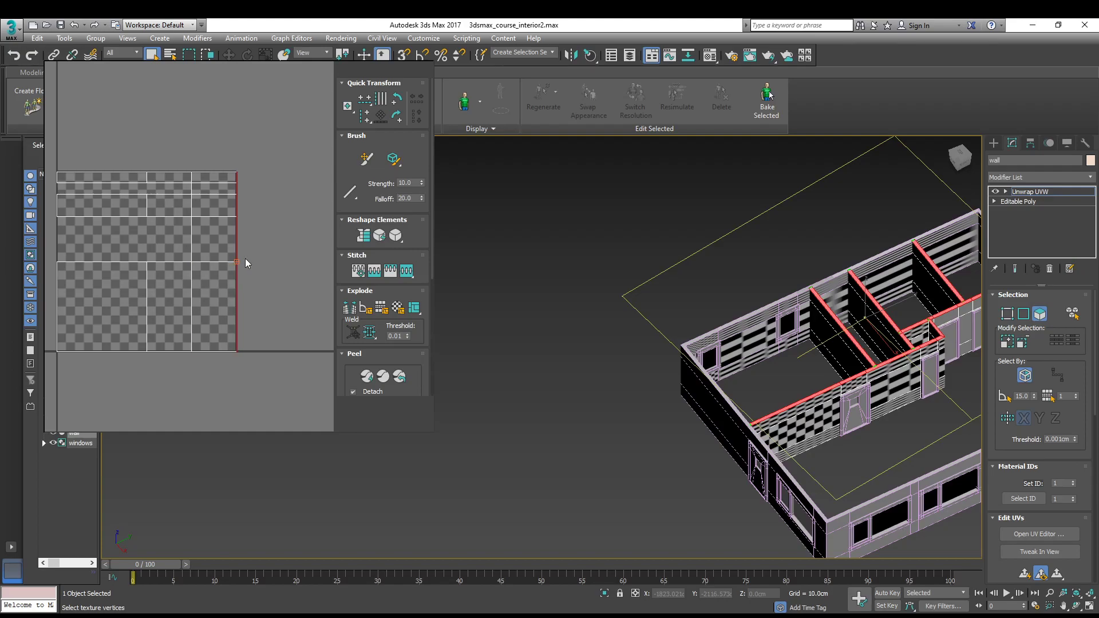
left_click_drag(236, 254, 312, 245)
key("ctrl+z")
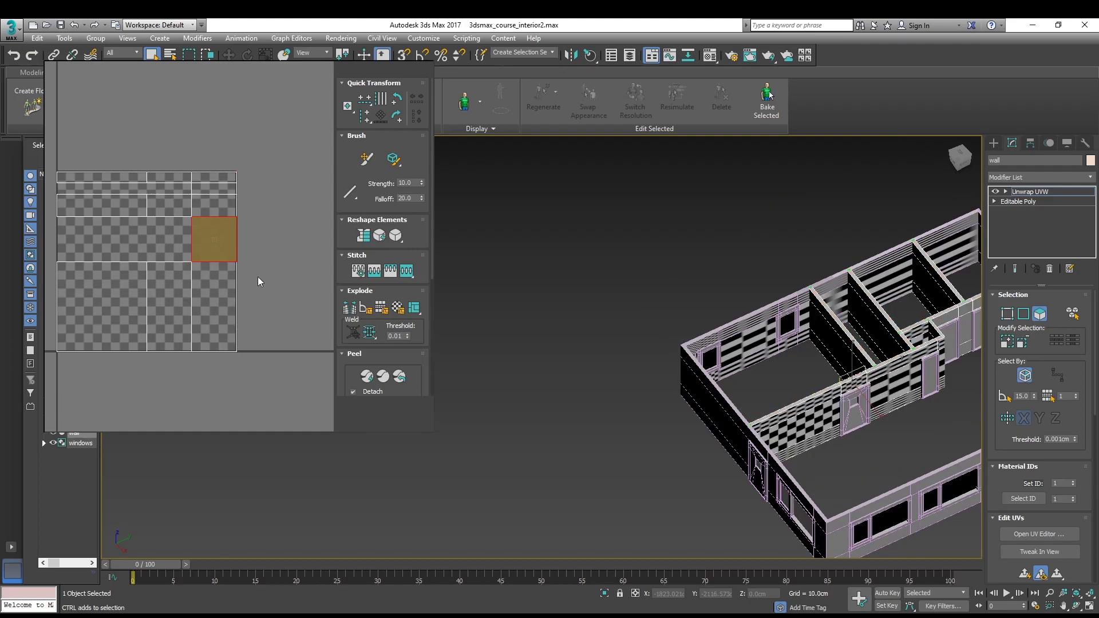
key("ctrl+z")
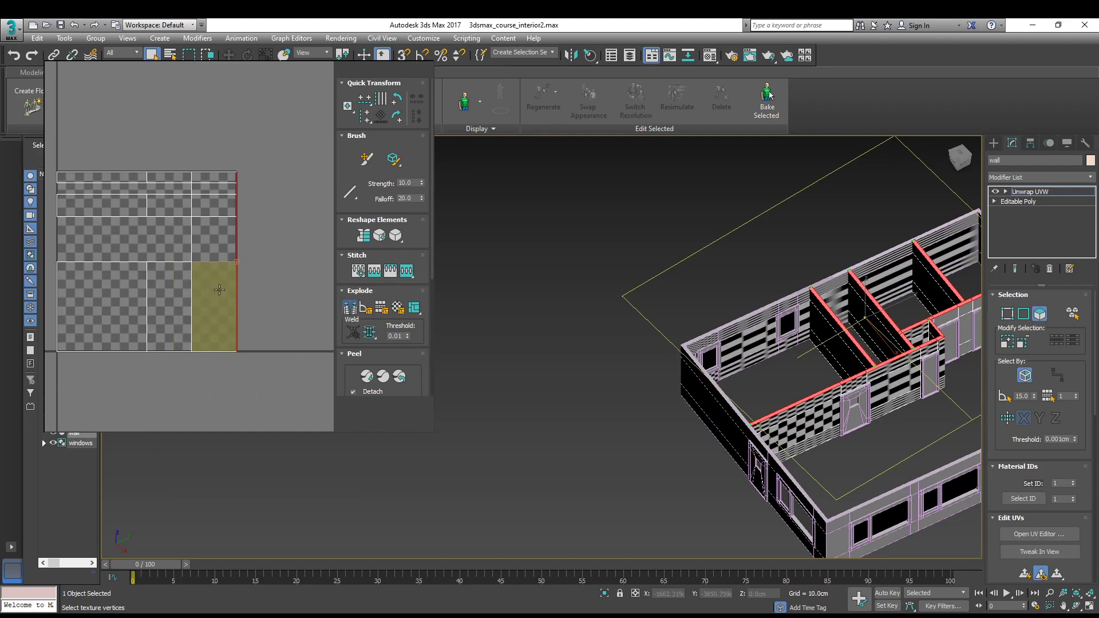
Move the selected wall-top UVs out of the texture tile and generate a new unwrapped layout for these faces
left_click_drag(240, 280, 290, 244)
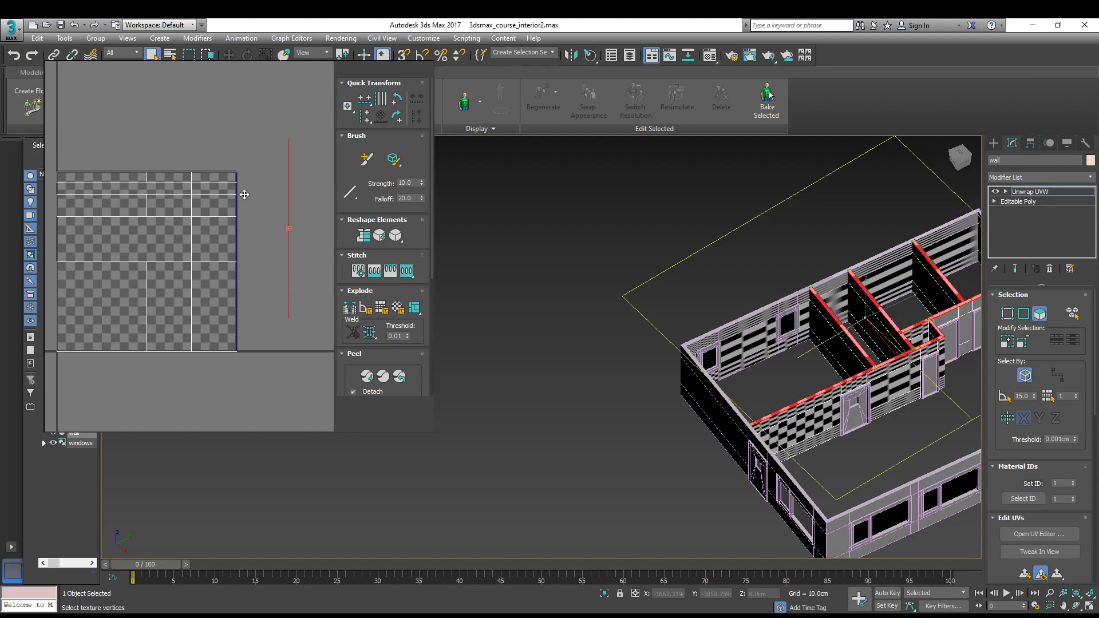
left_click(155, 38)
left_click(153, 50)
left_click(233, 188)
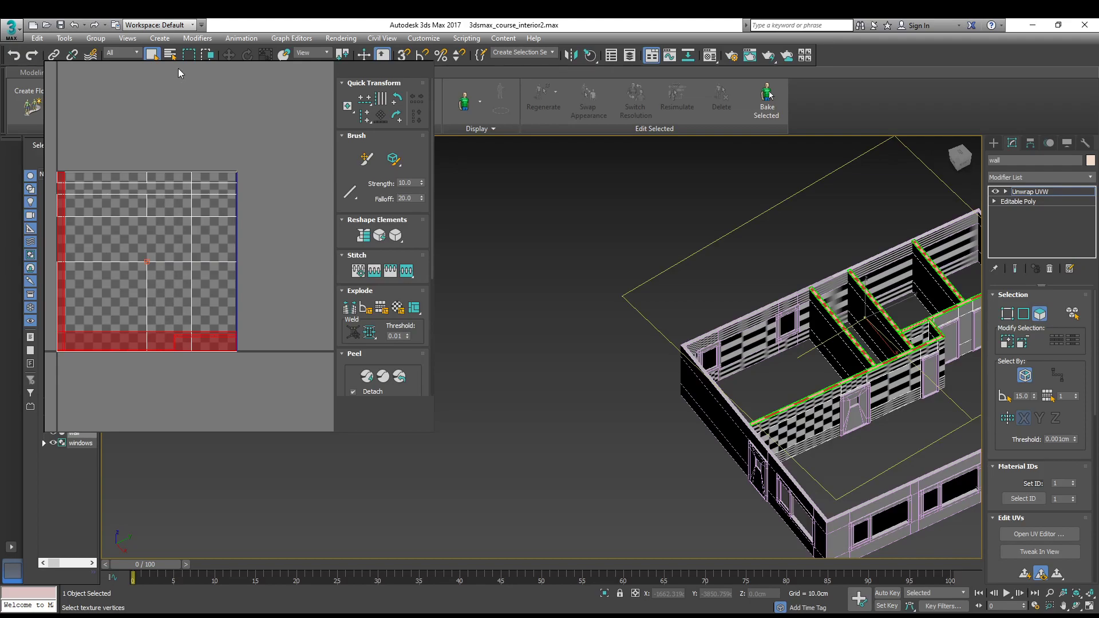
left_click(204, 63)
Place the wall tops' unwrapped UV shell in the empty space beside the texture tile
scroll(161, 196, "down", 6)
scroll(116, 221, "up", 10)
left_click_drag(207, 150, 100, 137)
scroll(100, 168, "down", 5)
middle_click_drag(101, 170, 178, 202)
scroll(127, 221, "up", 4)
left_click_drag(95, 122, 132, 206)
left_click_drag(156, 252, 122, 138)
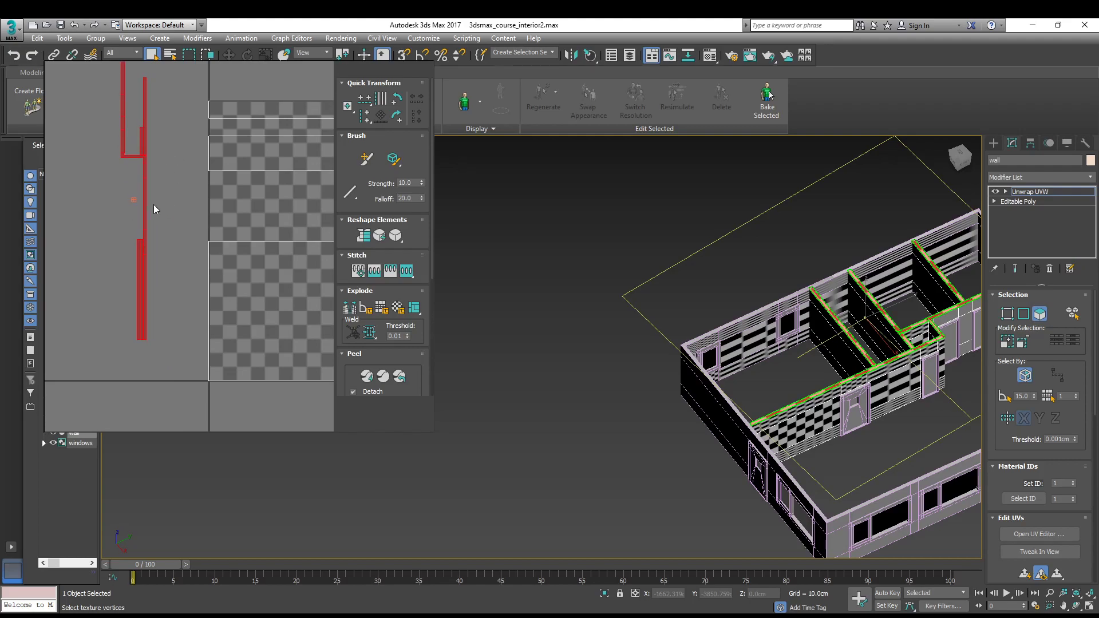
Examine the wall tops' UV shells and the checker pattern on the partition walls and their top faces
left_click(166, 295)
left_click_drag(159, 355, 120, 270)
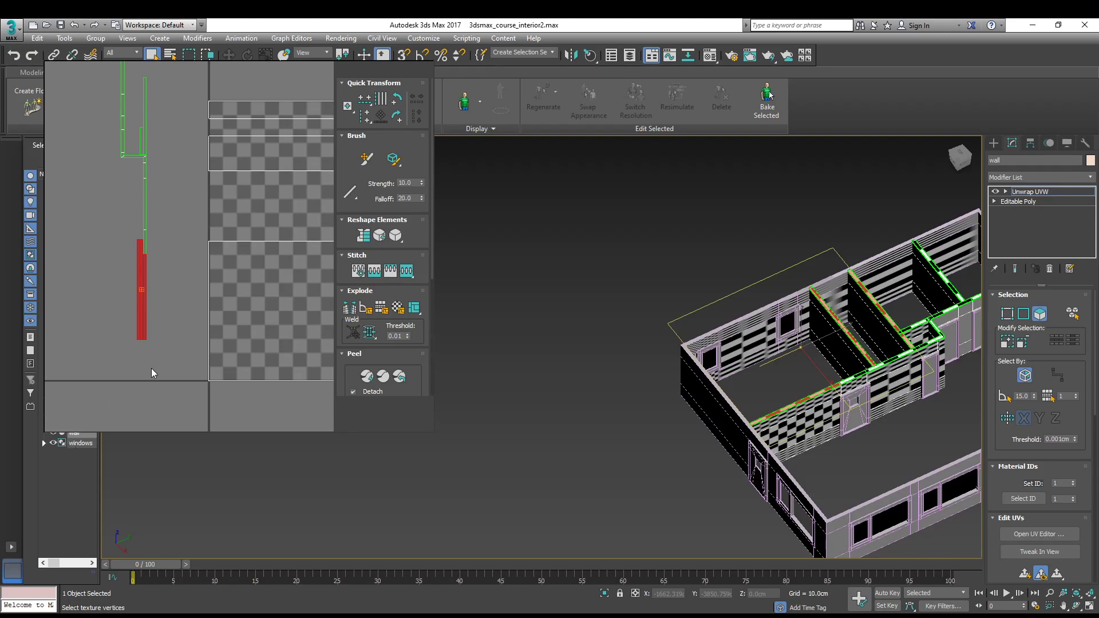
left_click(139, 298)
left_click(180, 177)
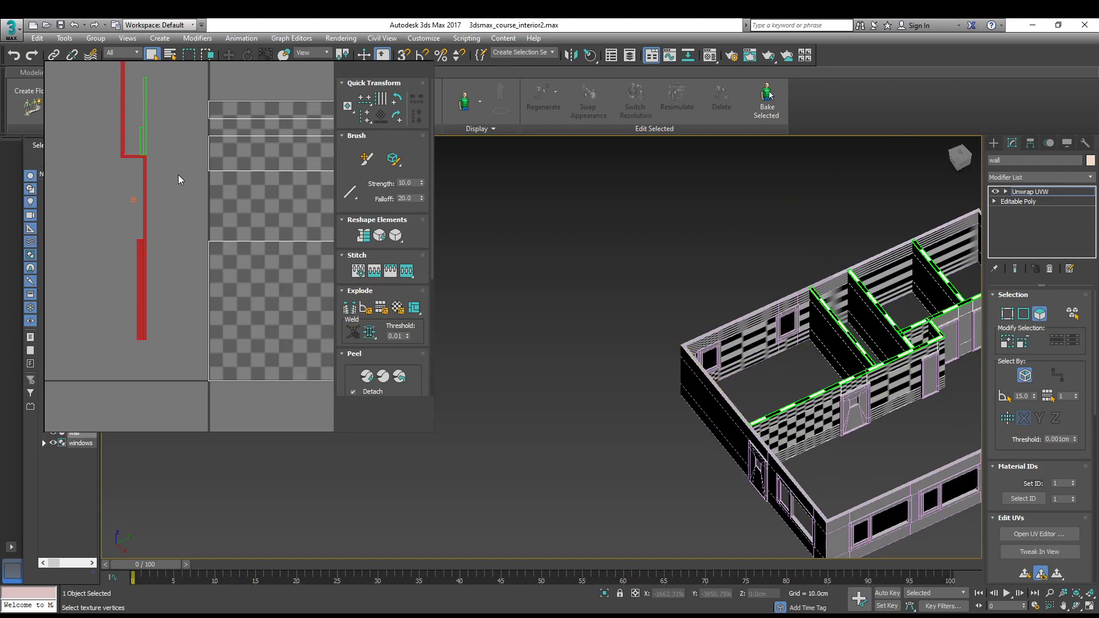
scroll(163, 174, "up", 3)
scroll(163, 174, "down", 6)
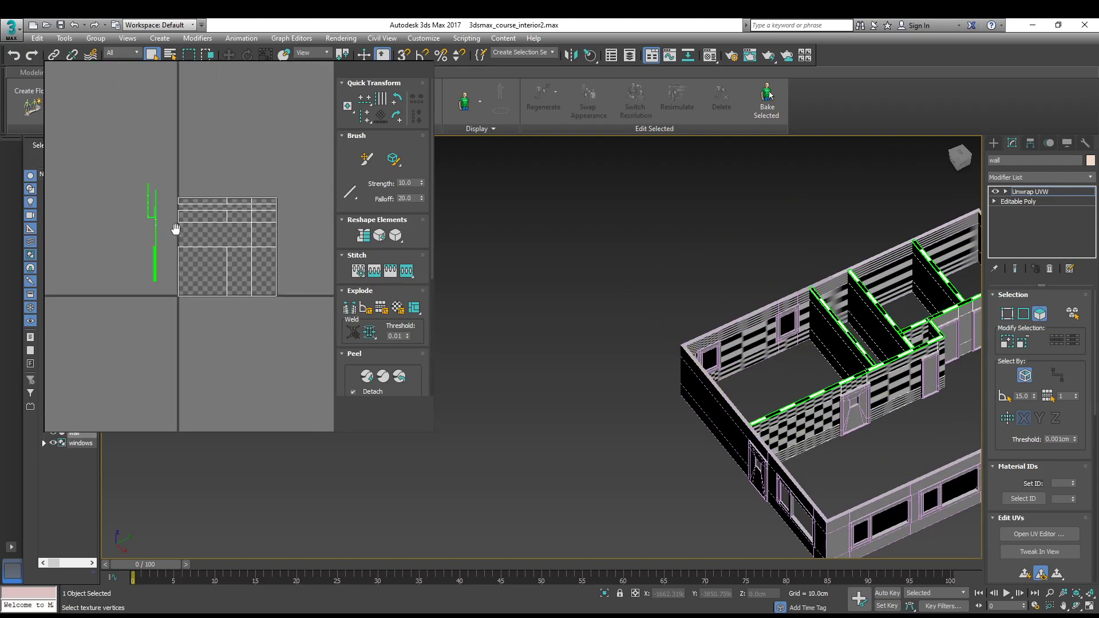
middle_click_drag(830, 379, 787, 373)
scroll(862, 285, "down", 2)
middle_click_drag(874, 283, 704, 297)
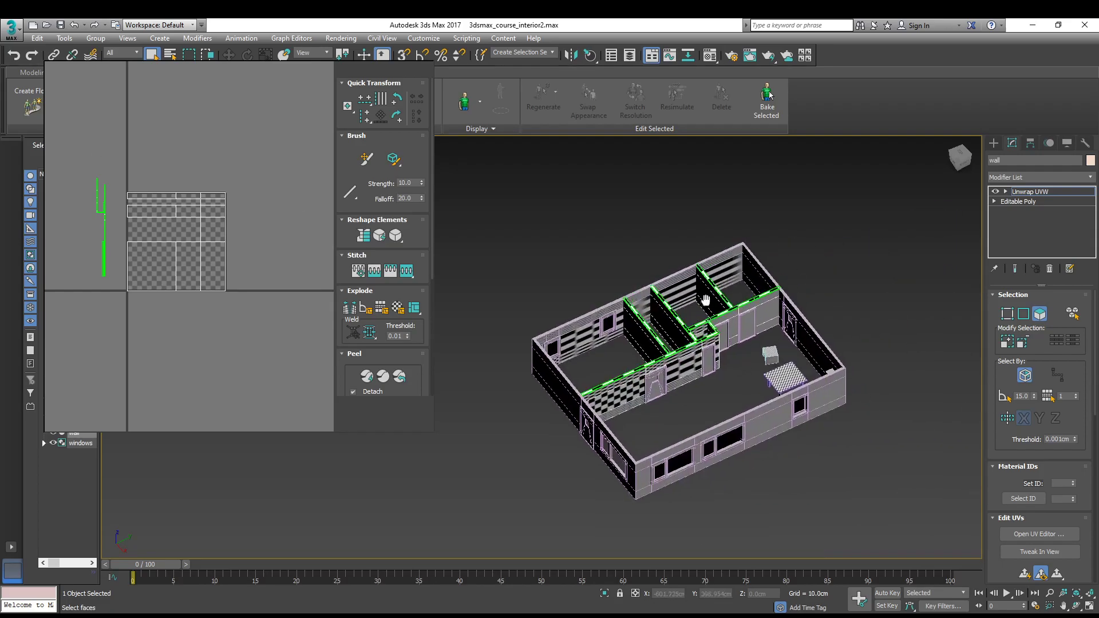
scroll(707, 332, "up", 8)
scroll(723, 307, "down", 10)
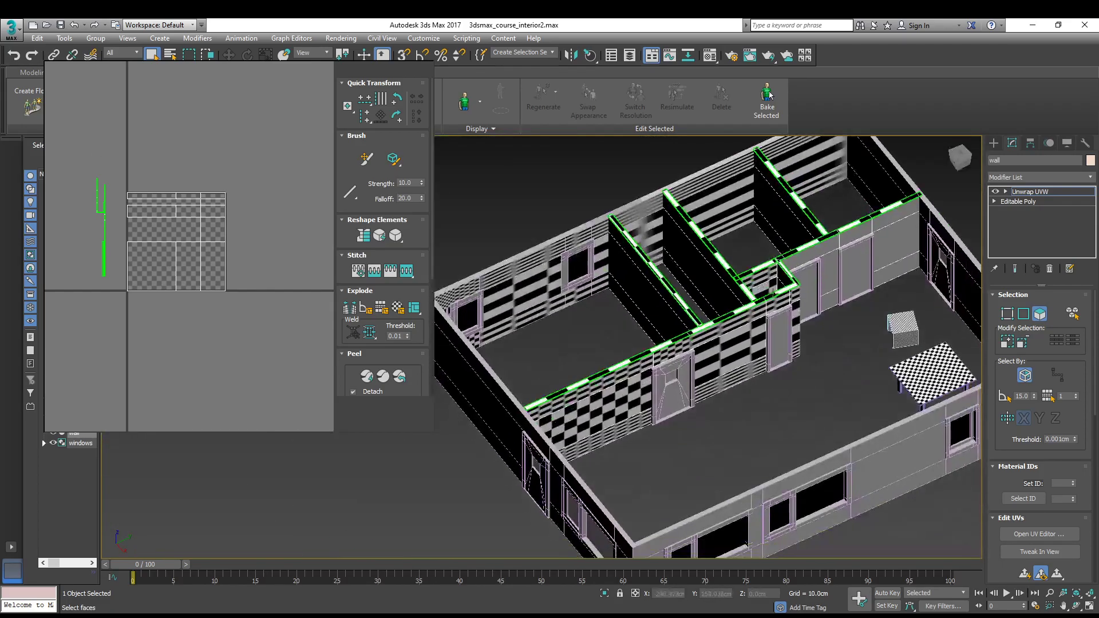
middle_click_drag(771, 314, 769, 355)
middle_click_drag(769, 355, 775, 404, "alt")
mouse_move(813, 336)
middle_mouse_down("alt")
mouse_move(834, 234)
mouse_move(824, 343)
middle_mouse_up("alt")
middle_click_drag(147, 272, 164, 273)
left_click_drag(201, 182, 144, 157)
middle_click_drag(674, 377, 781, 223, "alt")
scroll(744, 273, "up", 5)
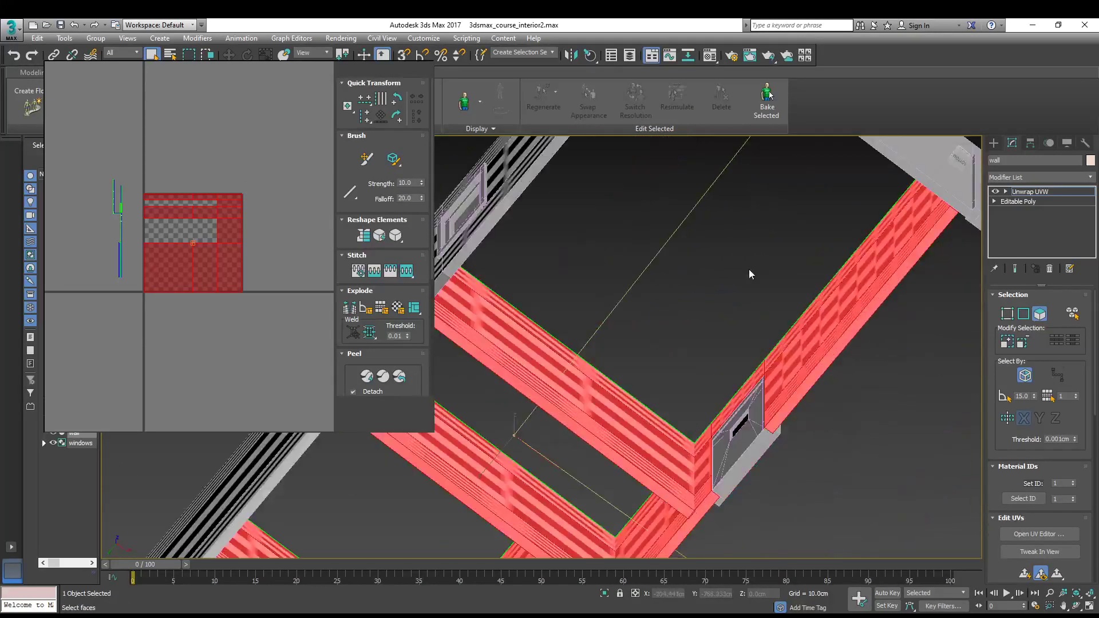
scroll(825, 361, "down", 5)
middle_click_drag(824, 361, 727, 438, "alt")
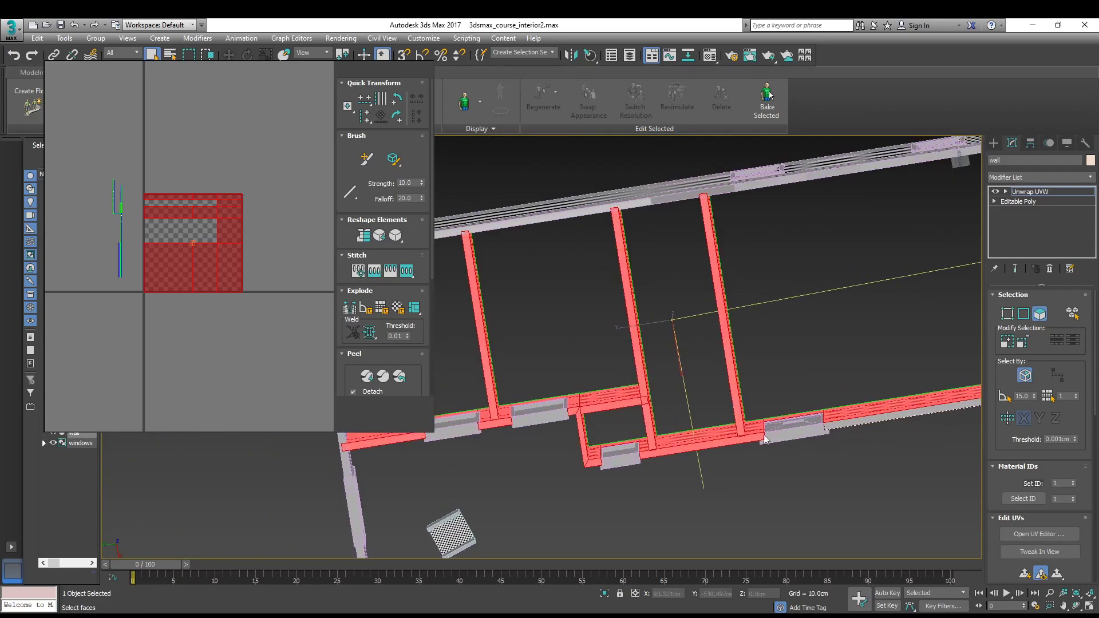
left_click(728, 442, "alt")
left_click(732, 392, "alt")
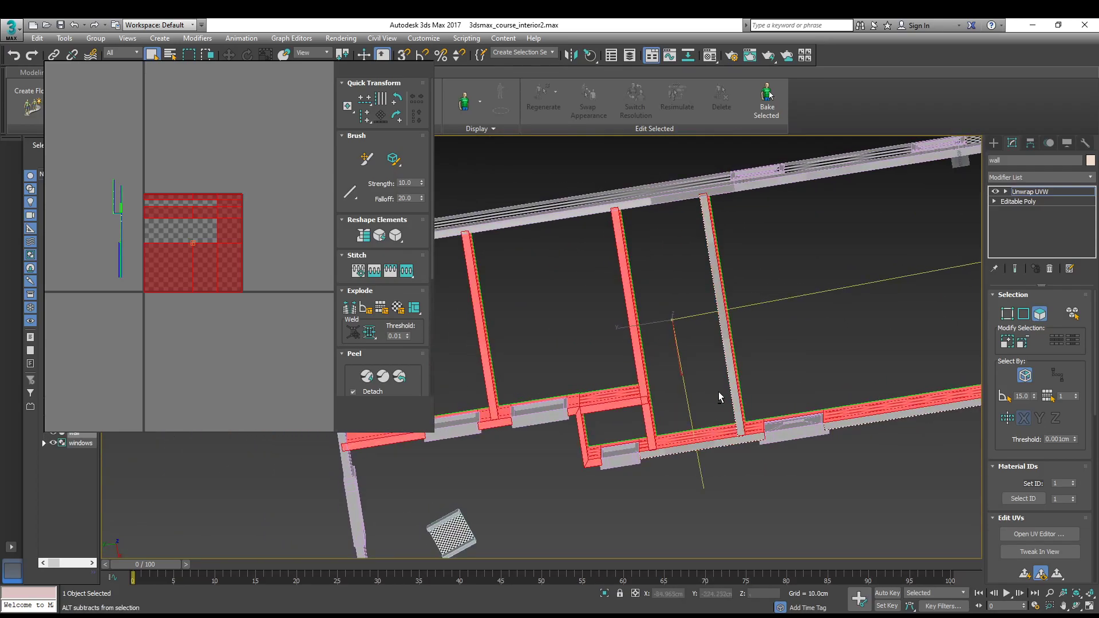
left_click(639, 379, "alt")
left_click(639, 402, "alt")
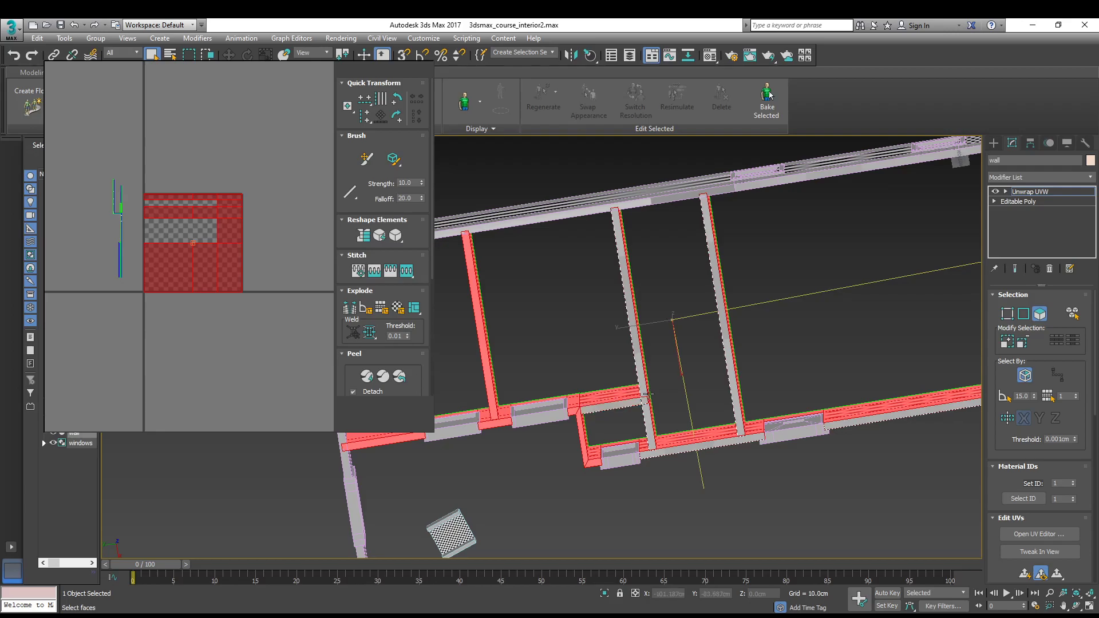
Select the main-room side faces of the long partition wall, from its outer end to past the first large door
scroll(694, 372, "down", 5)
middle_click_drag(698, 375, 550, 309, "alt")
middle_click_drag(550, 309, 728, 149)
middle_click_drag(693, 312, 658, 439, "alt")
scroll(458, 411, "up", 5)
left_click(458, 411)
left_click(657, 438, "ctrl")
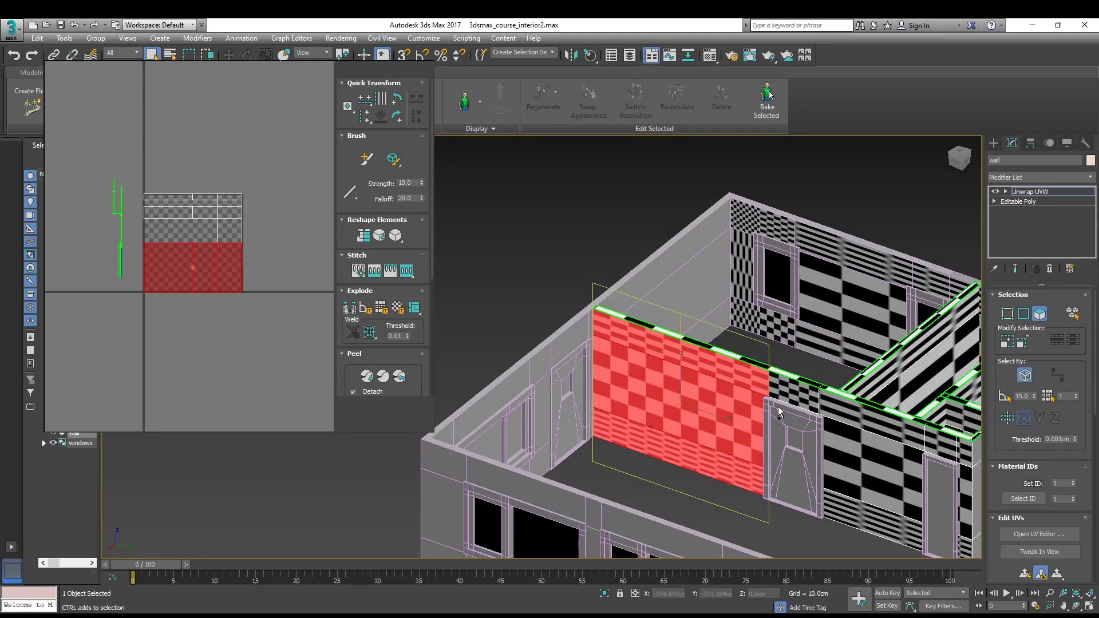
left_click(777, 394, "ctrl")
left_click(848, 410, "ctrl")
left_click(859, 458, "ctrl")
middle_click_drag(790, 444, 716, 467)
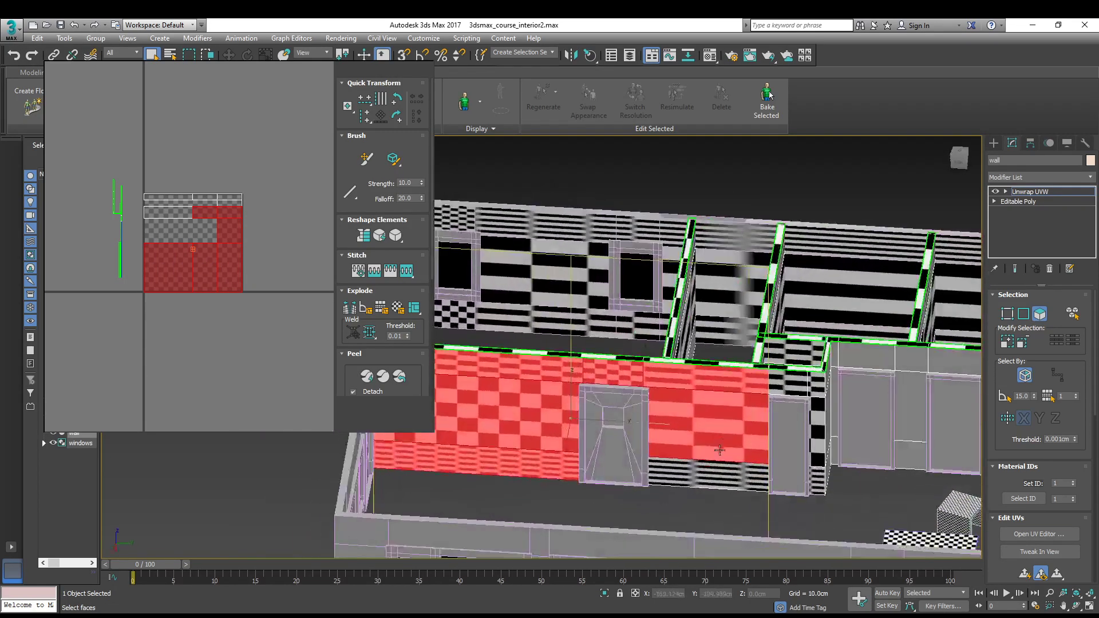
Add the lower wall face between the doors and the faces beside the narrow door, up to the protruding corner
left_click(716, 471, "ctrl")
left_click(817, 404, "ctrl")
left_click(819, 391, "ctrl")
left_click(819, 476, "ctrl")
middle_click_drag(854, 441, 772, 449)
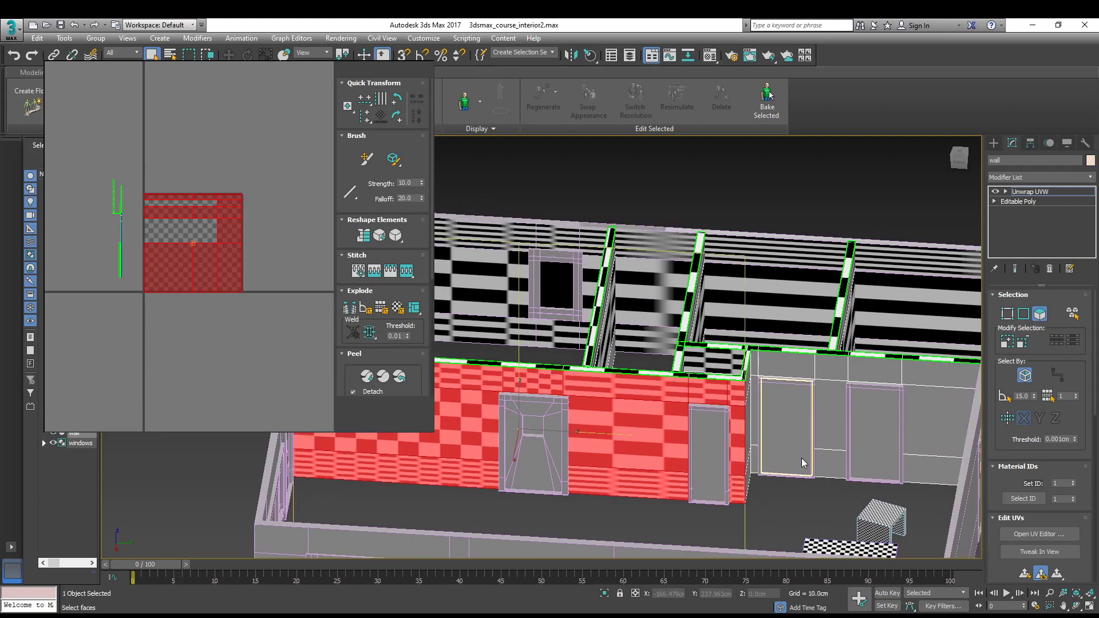
Extend the face selection with the narrow strip beside the recessed wall's first door and the face above that door
middle_click_drag(801, 445, 629, 451, "alt")
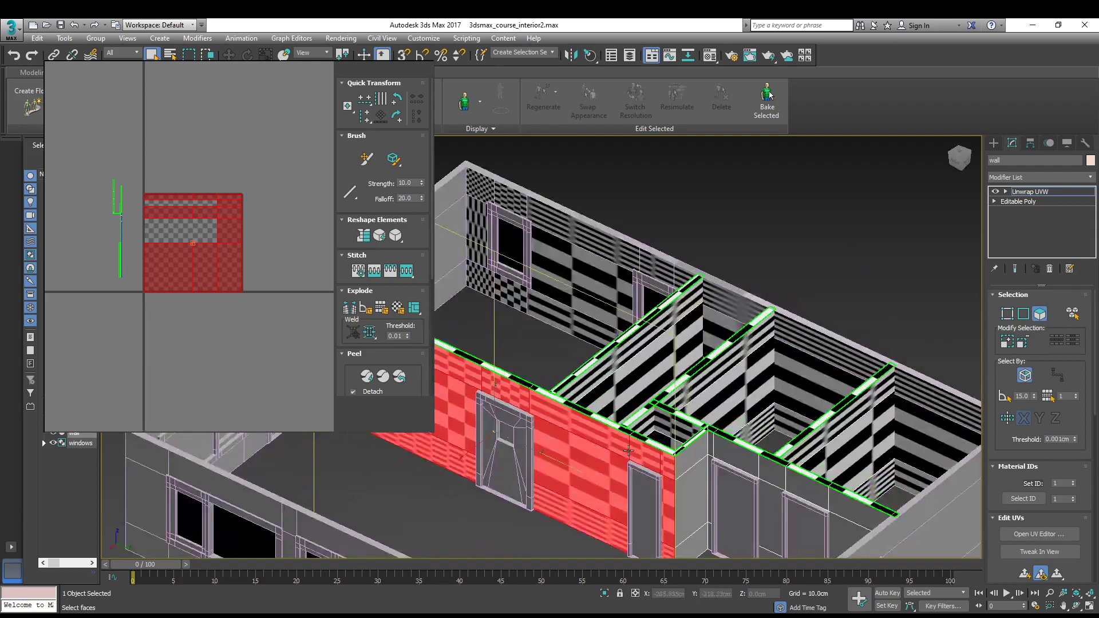
middle_click_drag(697, 547, 642, 389)
scroll(641, 378, "up", 3)
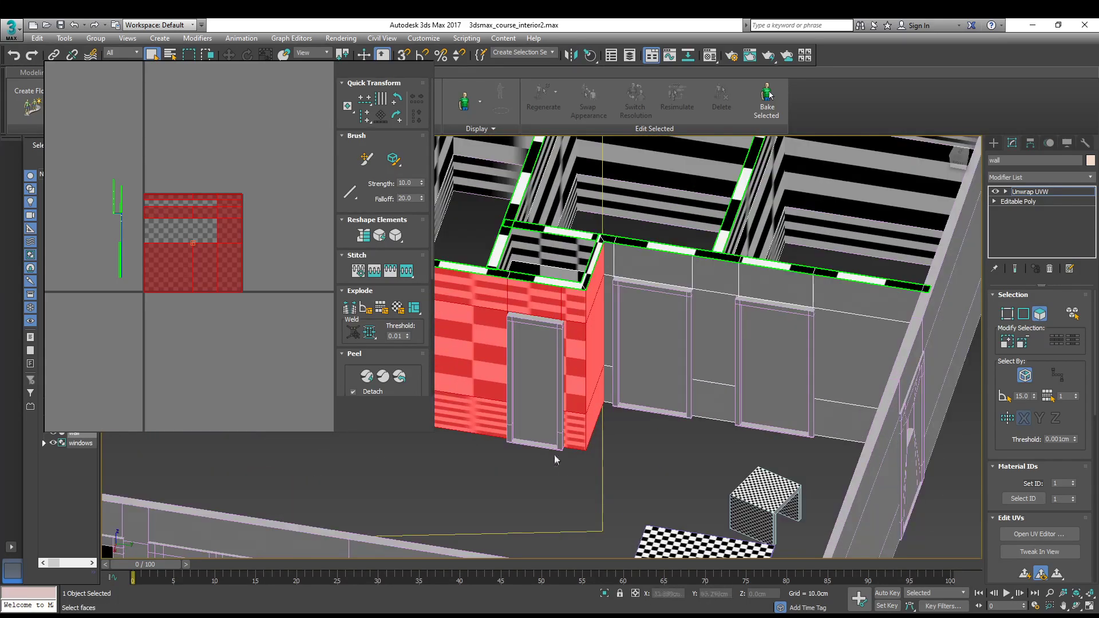
left_click(611, 374, "ctrl")
left_click(612, 349, "ctrl")
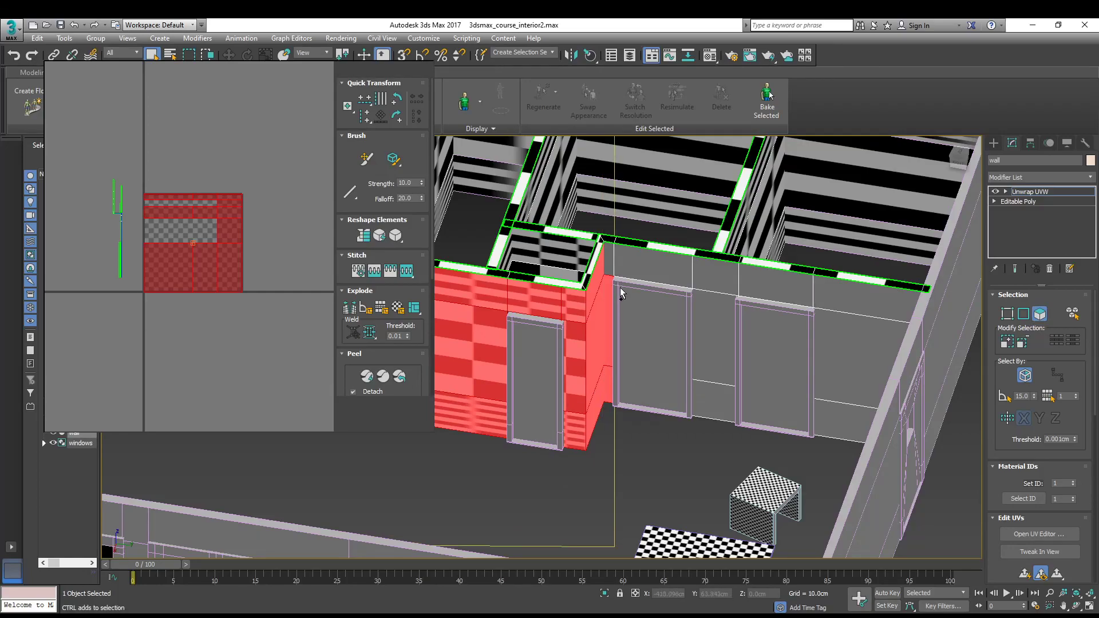
left_click(635, 264, "ctrl")
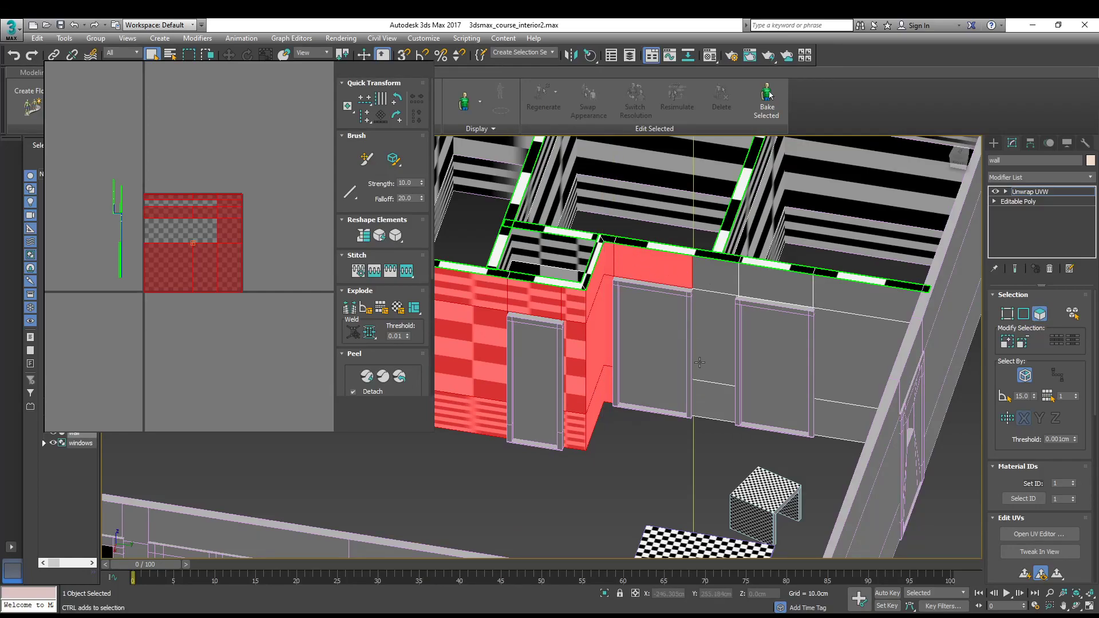
Add the wall faces between and above the recessed doors and the remaining faces up to the outer wall
left_click(710, 393, "ctrl")
left_click(712, 367, "ctrl")
left_click(716, 281, "ctrl")
left_click(774, 286, "ctrl")
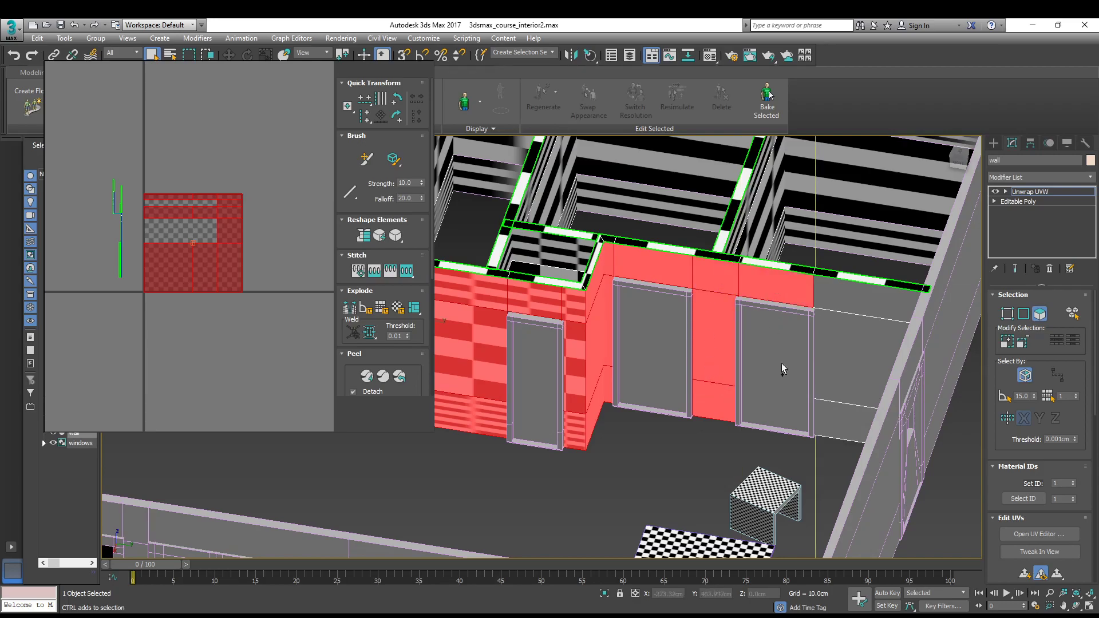
left_click(856, 364, "ctrl")
left_click(858, 290, "ctrl")
left_click(839, 421, "ctrl")
Generate a new unwrapped layout for the selected main-room wall faces and move their UV shells beside the texture tile
middle_click_drag(823, 433, 899, 449, "alt")
scroll(719, 479, "down", 5)
middle_click_drag(720, 480, 773, 470)
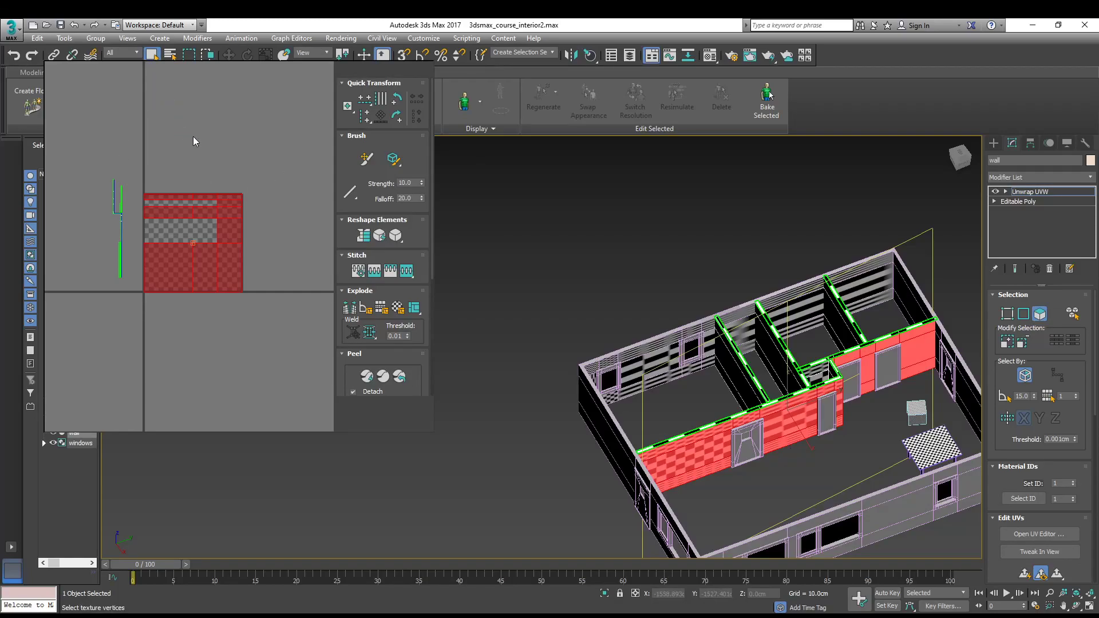
left_click(164, 51)
scroll(119, 263, "down", 2)
middle_click_drag(119, 262, 175, 228)
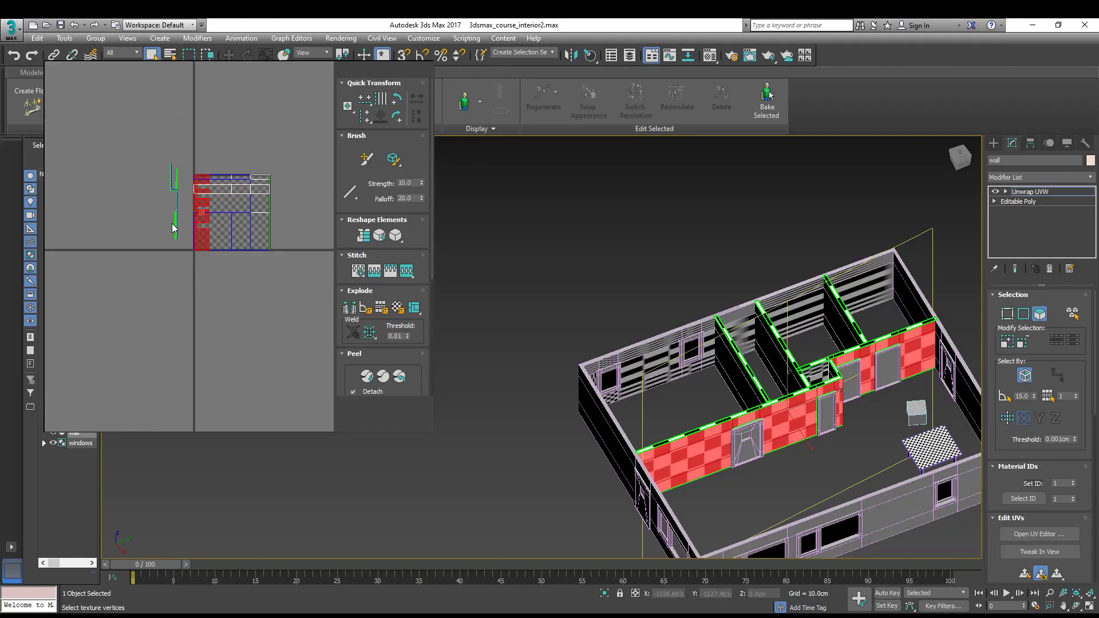
left_click_drag(197, 243, 146, 239)
Select the long partition's faces on the small-room side, around and above the two doors
middle_click_drag(757, 385, 708, 336, "alt")
scroll(601, 366, "up", 5)
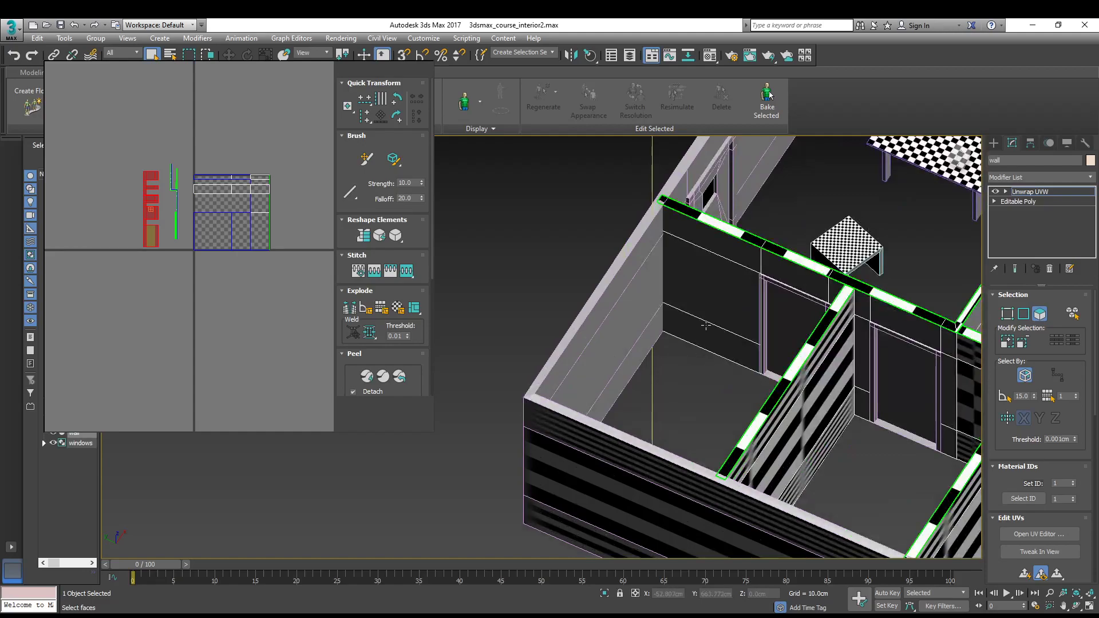
left_click(715, 300)
middle_click_drag(724, 243, 691, 283, "alt")
left_click(686, 285, "ctrl")
left_click(687, 252, "ctrl")
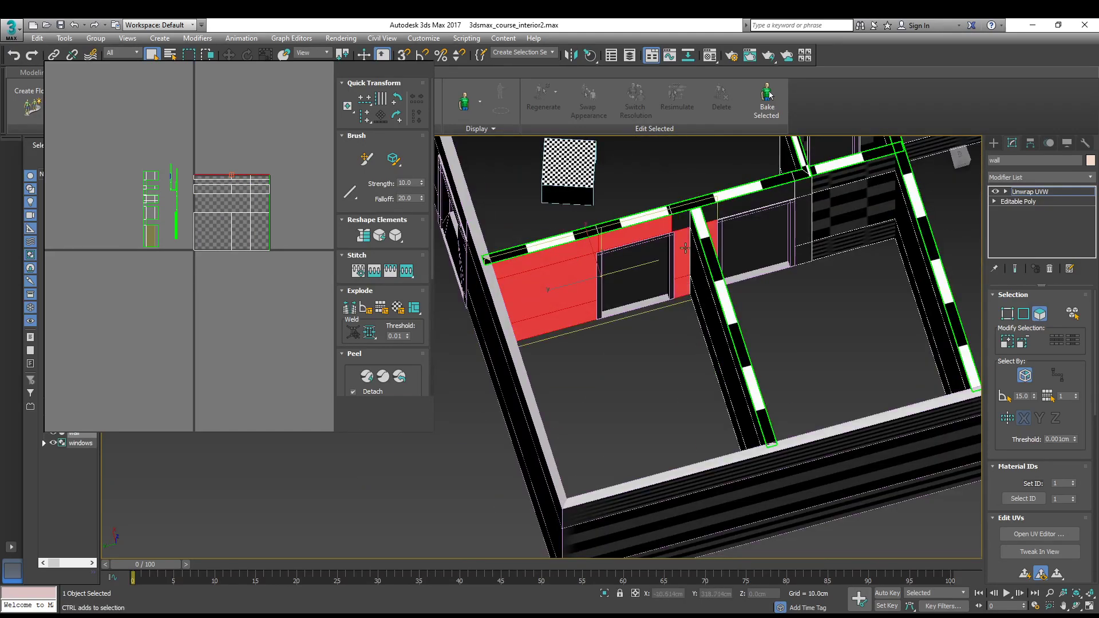
left_click(684, 223, "ctrl")
left_click(744, 199, "ctrl")
left_click(807, 189, "ctrl")
left_click(807, 226, "ctrl")
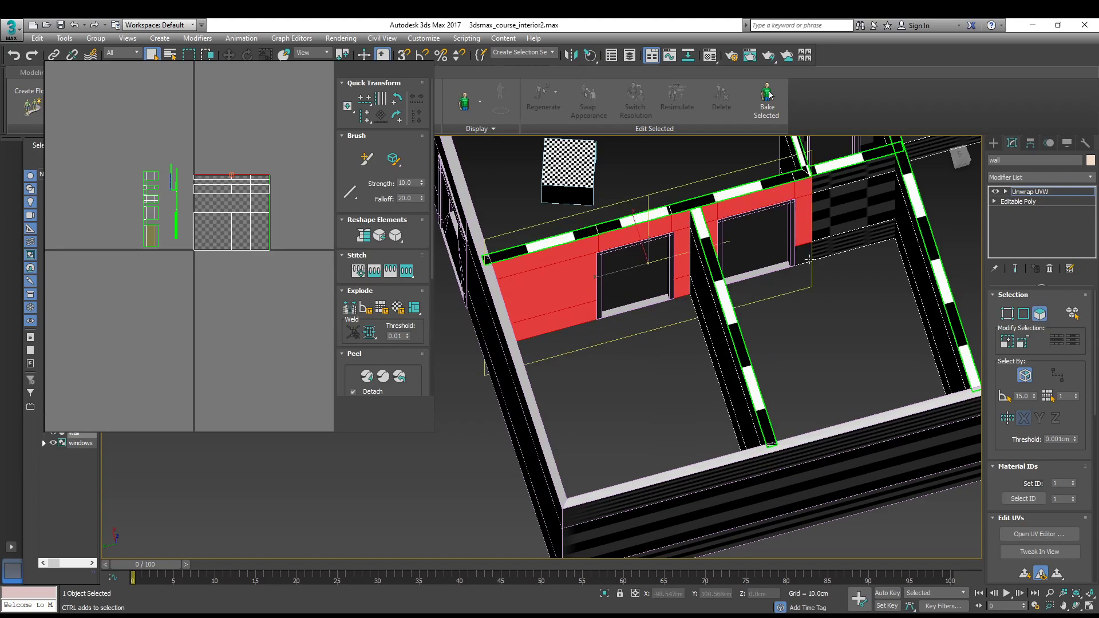
Add the adjoining short checkered wall and the side faces of the neighbouring cross partition, leaving out its top face
left_click(838, 230, "ctrl")
middle_click_drag(840, 184, 626, 360, "alt")
left_click(647, 319, "ctrl")
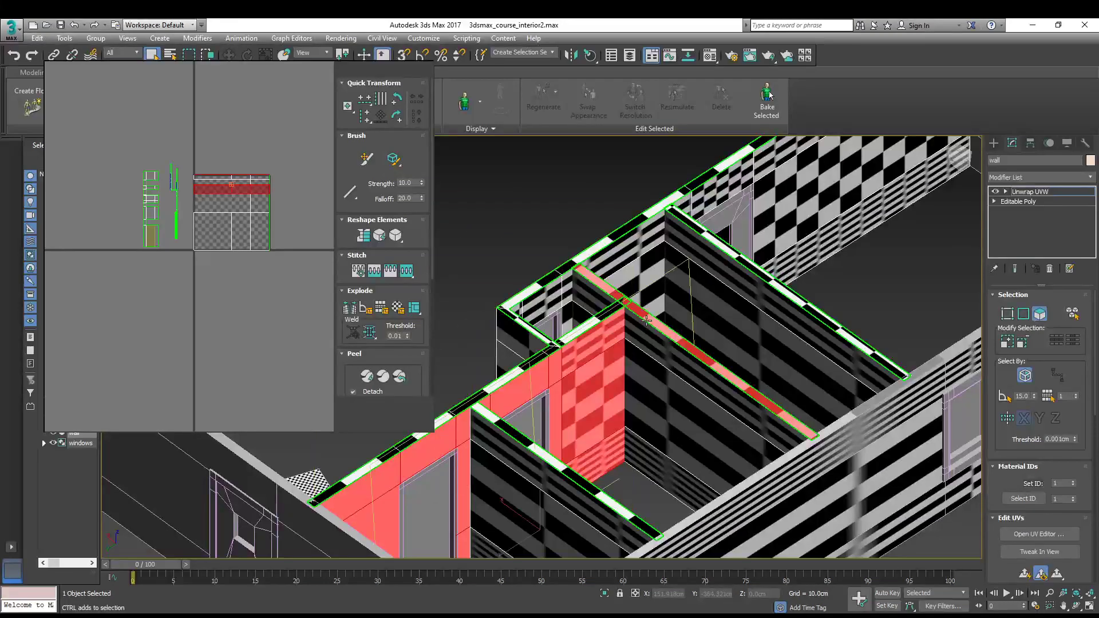
key("ctrl+z")
left_click(649, 341, "ctrl")
left_click(640, 390, "ctrl")
left_click(645, 456, "ctrl")
Add the next room's end wall faces and the facing side of the following cross partition to the selection
middle_click_drag(645, 455, 646, 237, "alt")
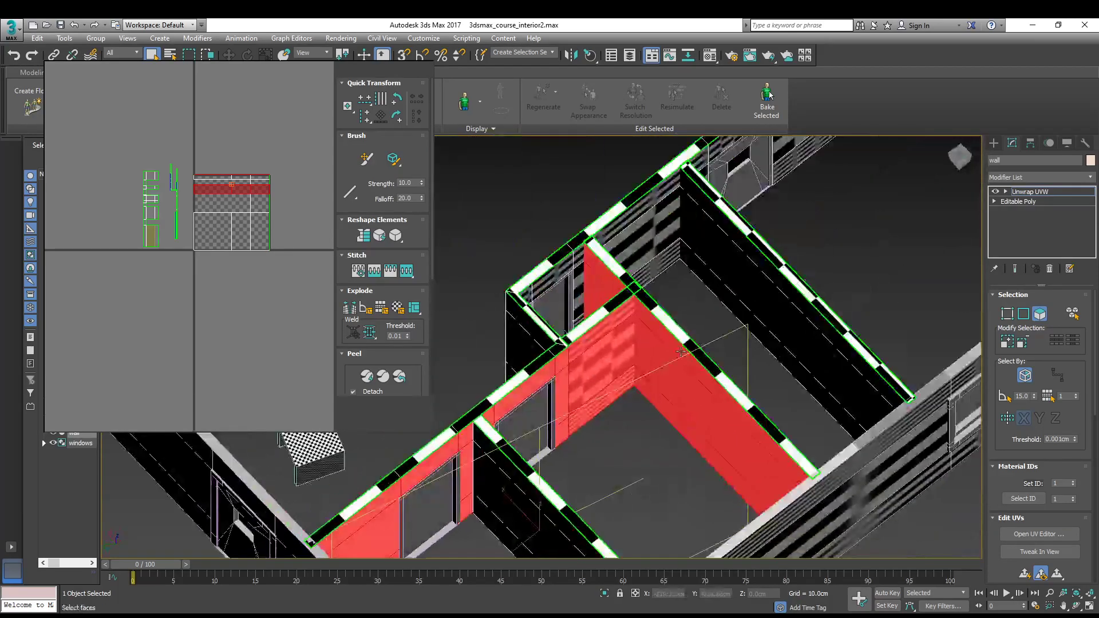
left_click(644, 244, "ctrl")
left_click(631, 217, "ctrl")
left_click(654, 266, "ctrl")
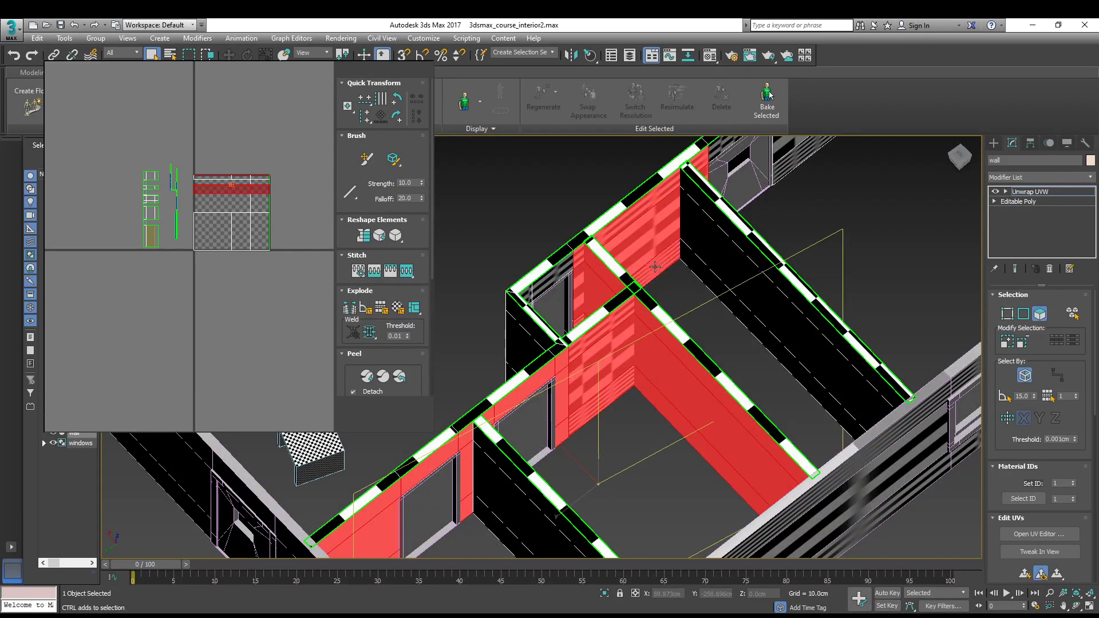
left_click(682, 259, "ctrl")
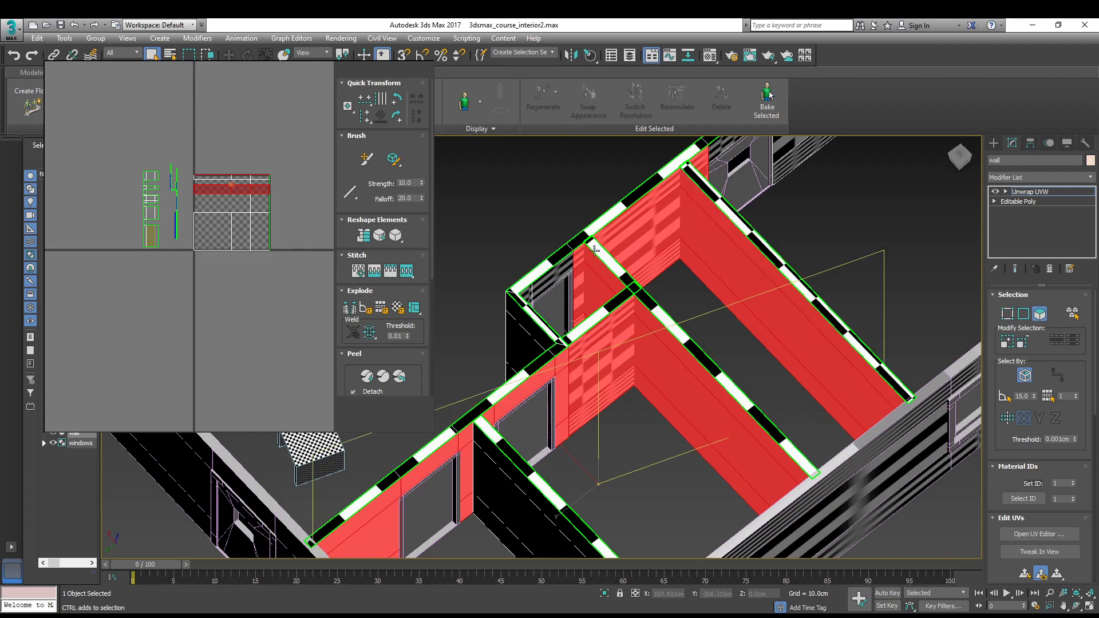
Extend the selection with the remaining small-room side partition faces further along the wall
middle_click_drag(710, 220, 563, 384, "alt")
scroll(600, 403, "up", 5)
left_click(598, 315, "ctrl")
left_click(643, 340, "ctrl")
left_click(641, 452, "ctrl")
Unwrap the selected room-side wall faces and move their UV shells out of the texture tile, past the other shells
middle_click_drag(626, 437, 692, 414, "alt")
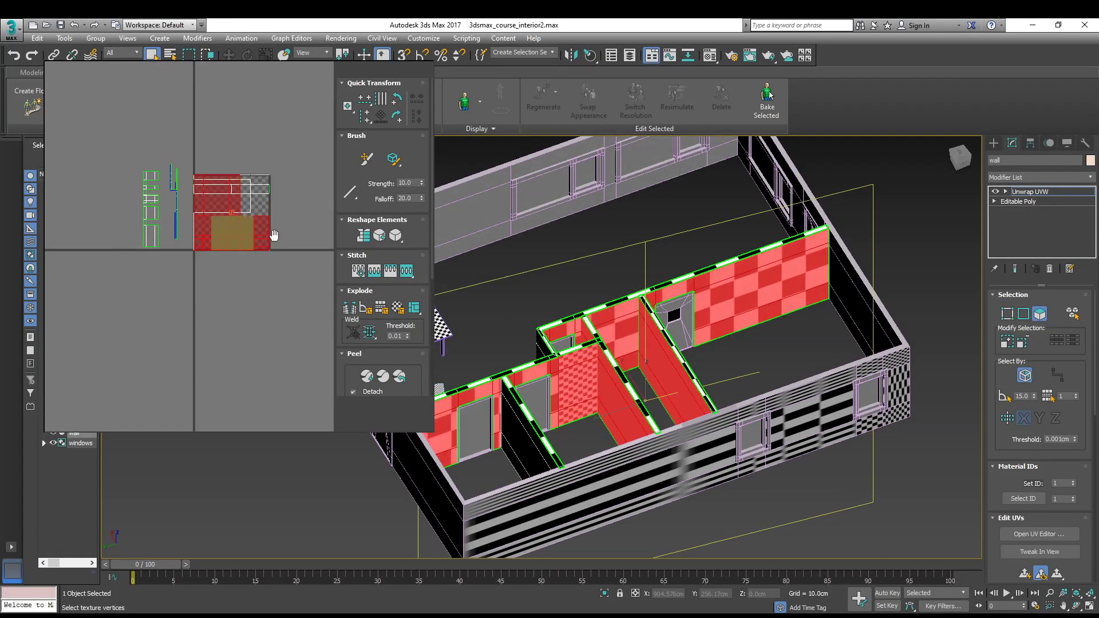
scroll(231, 212, "up", 4)
scroll(267, 251, "down", 5)
left_click_drag(267, 252, 63, 257)
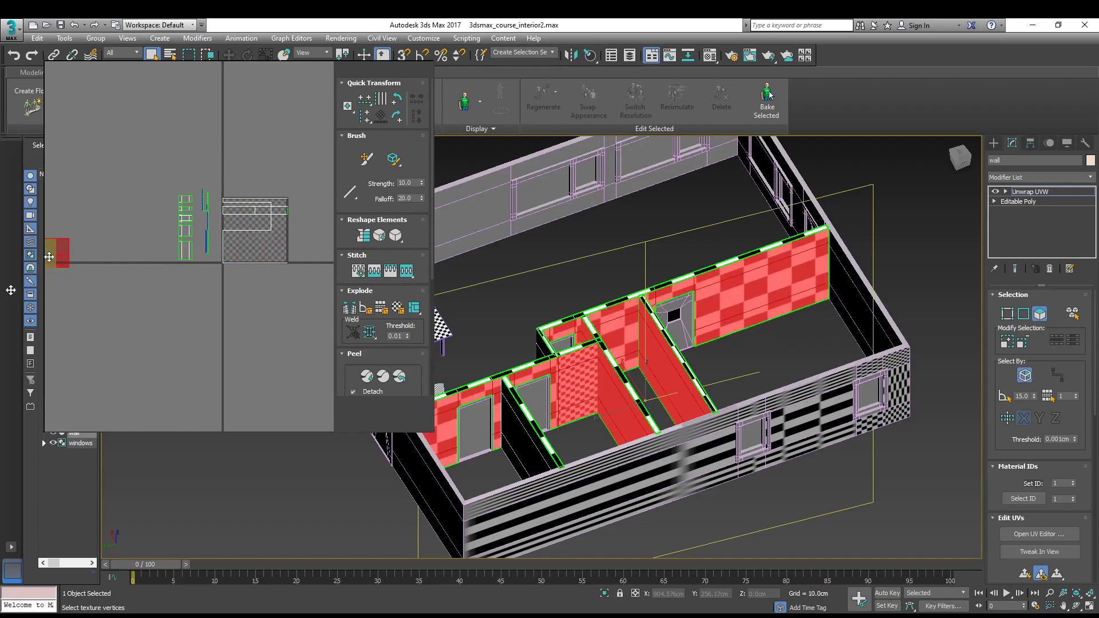
Separate the densely checkered short wall's UV shell from the overlapping shells and place it in the empty space below them
middle_click_drag(813, 288, 861, 304)
scroll(909, 303, "up", 8)
scroll(858, 302, "down", 2)
scroll(857, 303, "down", 6)
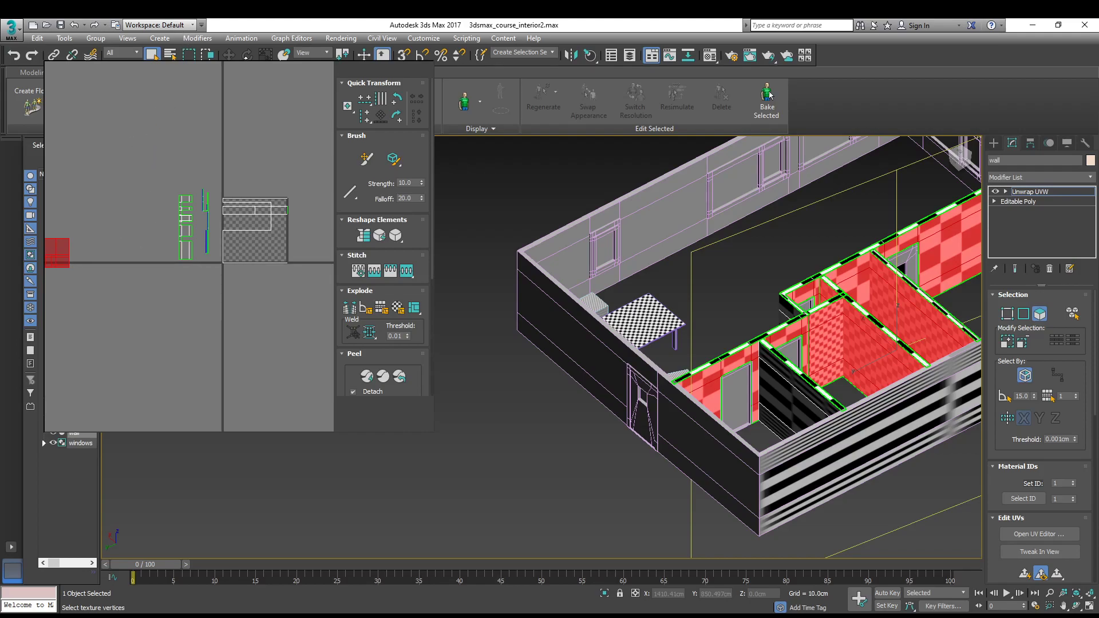
middle_click_drag(71, 228, 255, 162)
scroll(254, 163, "up", 3)
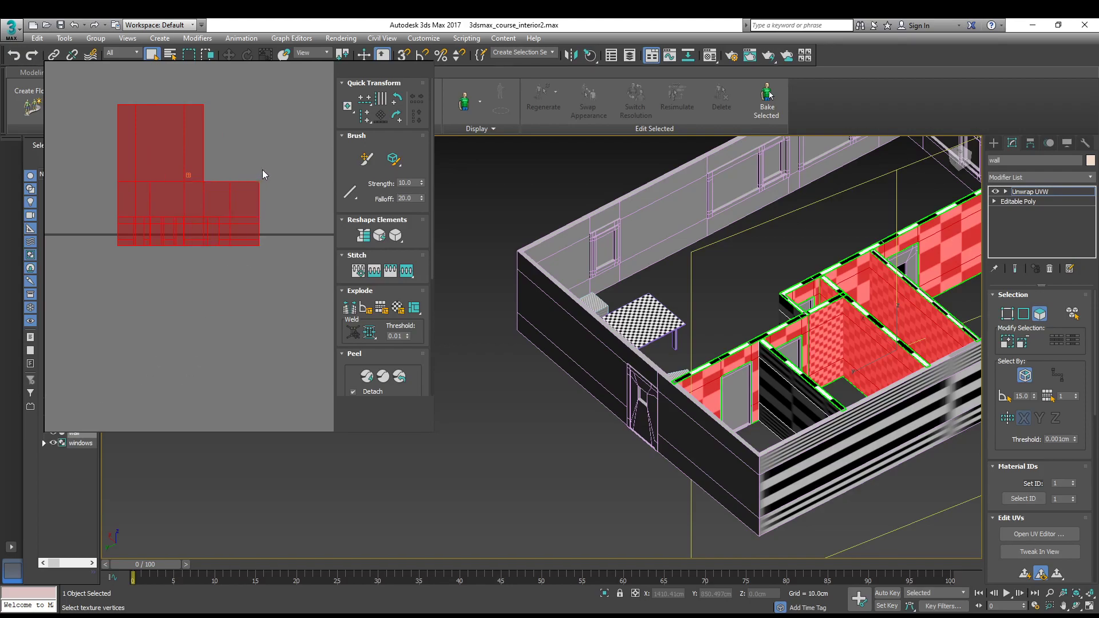
left_click(255, 164)
left_click(231, 203)
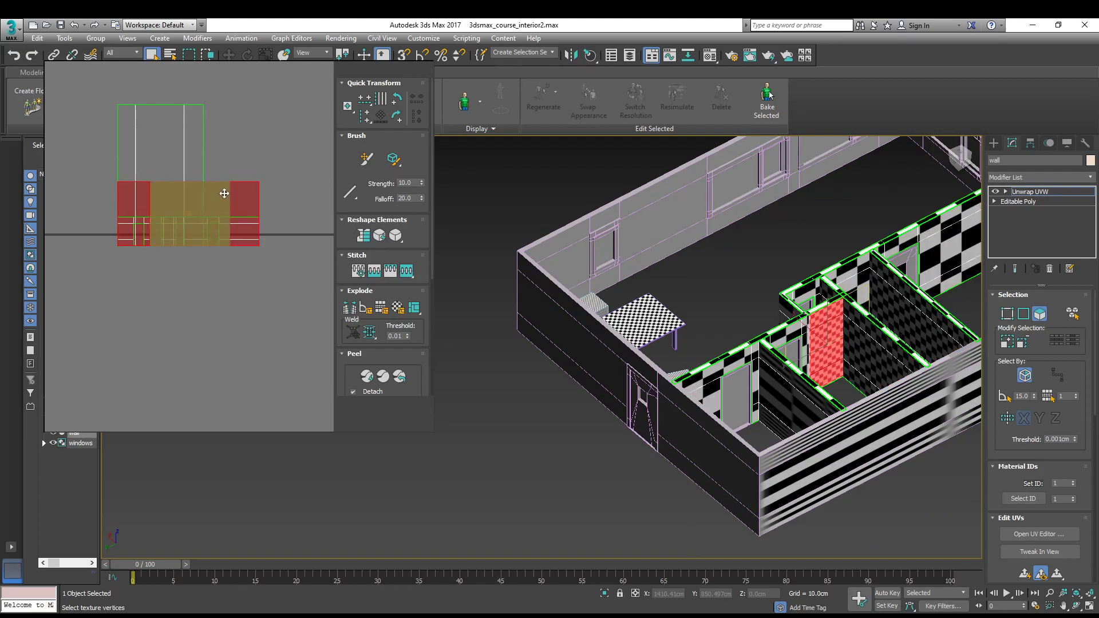
left_click_drag(228, 197, 308, 162)
scroll(150, 182, "down", 4)
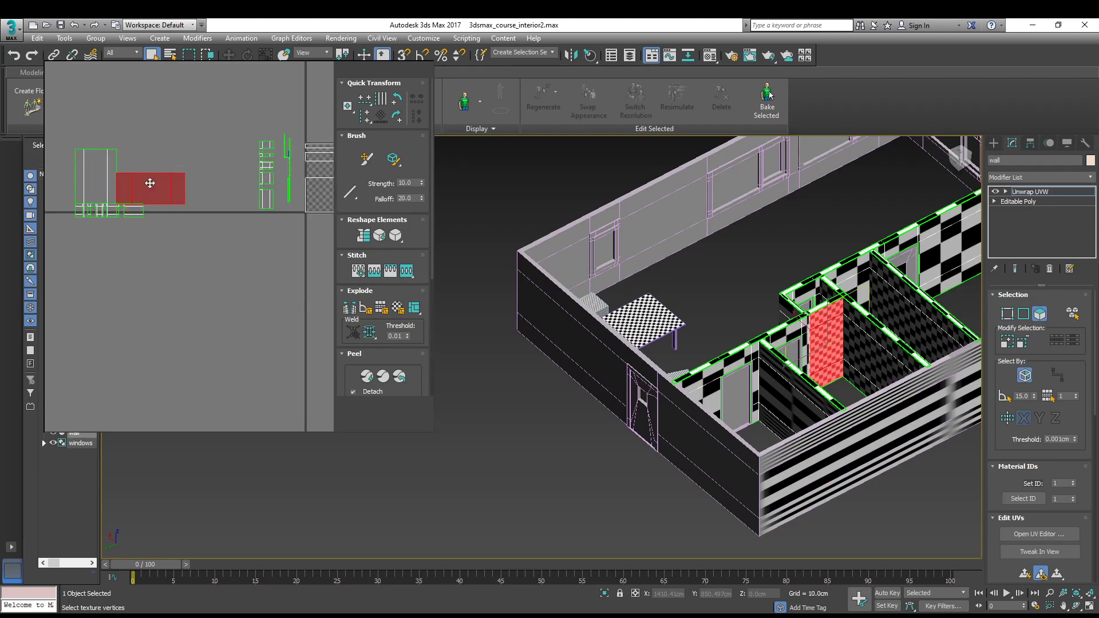
middle_click_drag(171, 189, 128, 202)
left_click_drag(117, 199, 181, 257)
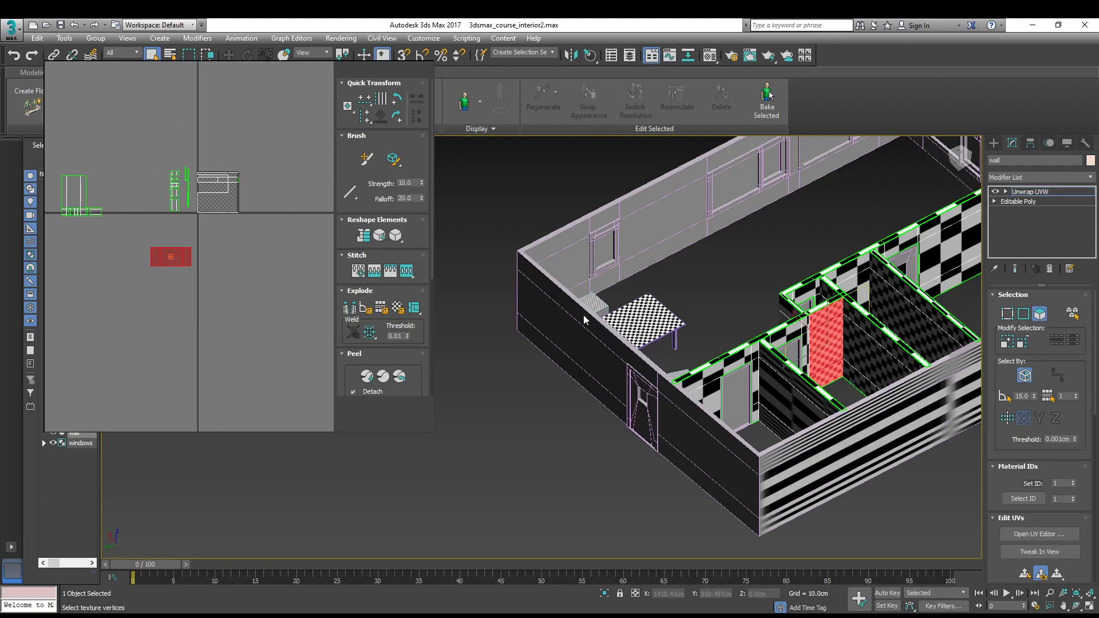
Add the wall faces above and beside the doorway next to the short wall to the face selection
middle_click_drag(806, 305, 736, 310, "alt")
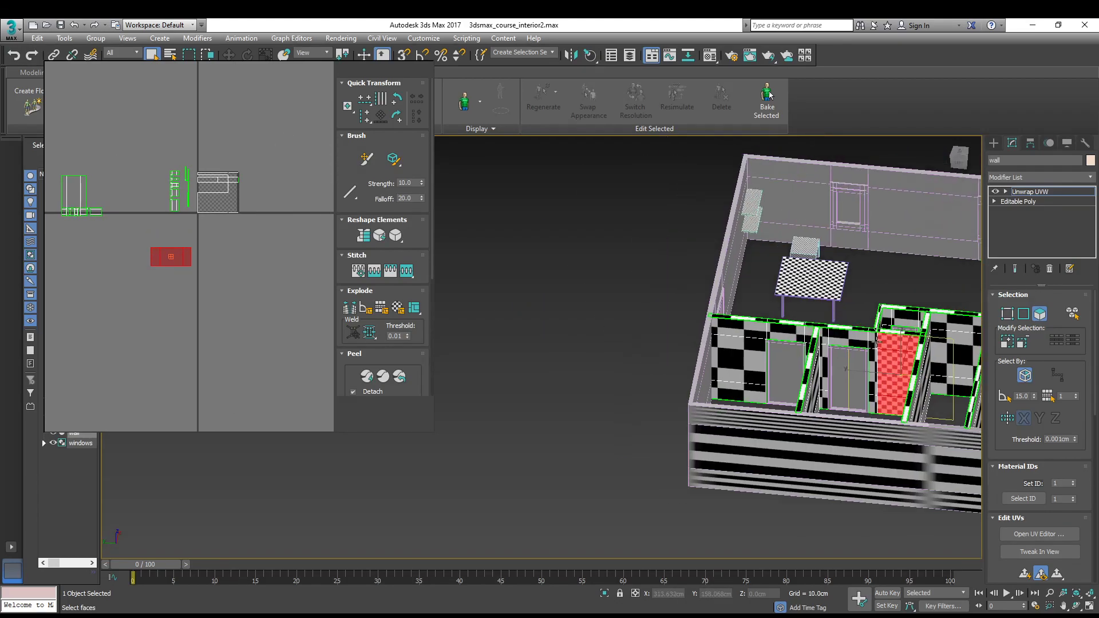
scroll(738, 310, "up", 3)
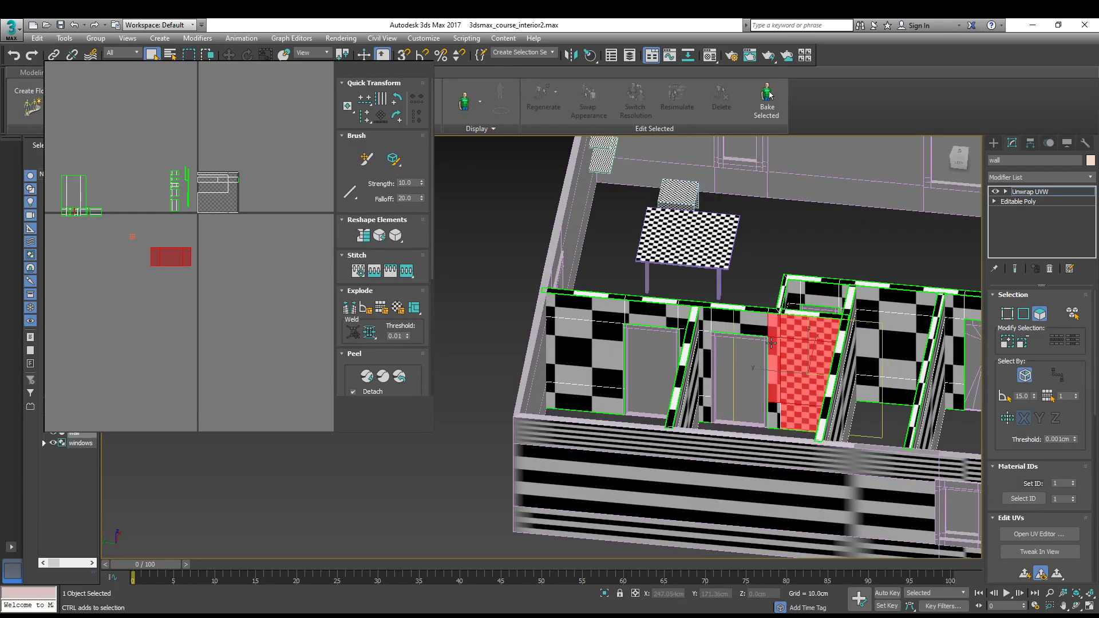
scroll(788, 395, "up", 1)
middle_click_drag(790, 395, 777, 411, "alt")
left_click(742, 335, "ctrl")
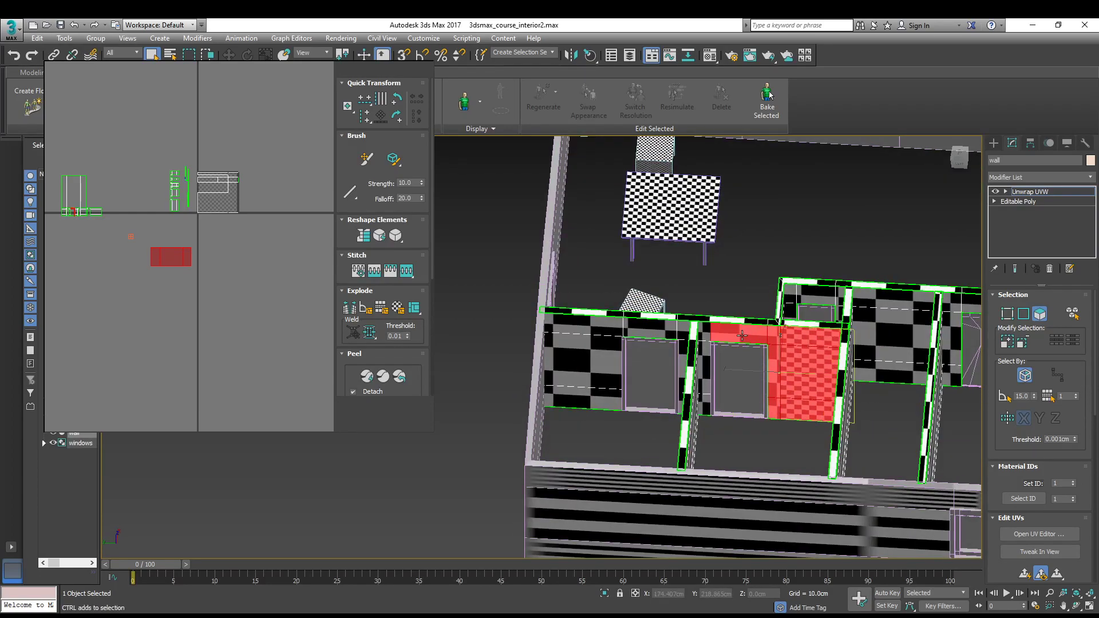
left_click(706, 329, "ctrl")
left_click(708, 378, "ctrl")
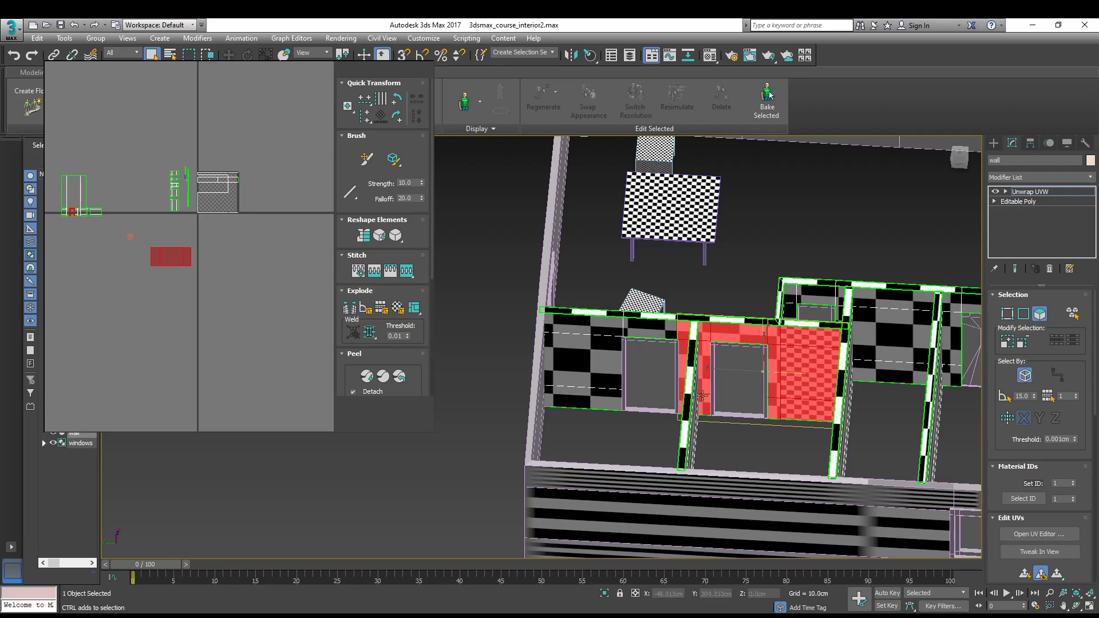
Extend the selection with the wall faces above and beside the end room's doorway
left_click(659, 332, "ctrl")
left_click(610, 326, "ctrl")
left_click(612, 356, "ctrl")
left_click(612, 395, "ctrl")
Unwrap the selected doorway and short wall faces and move their UV shells into the empty space below the texture tile
middle_click_drag(654, 349, 780, 313, "alt")
middle_click_drag(274, 186, 307, 224)
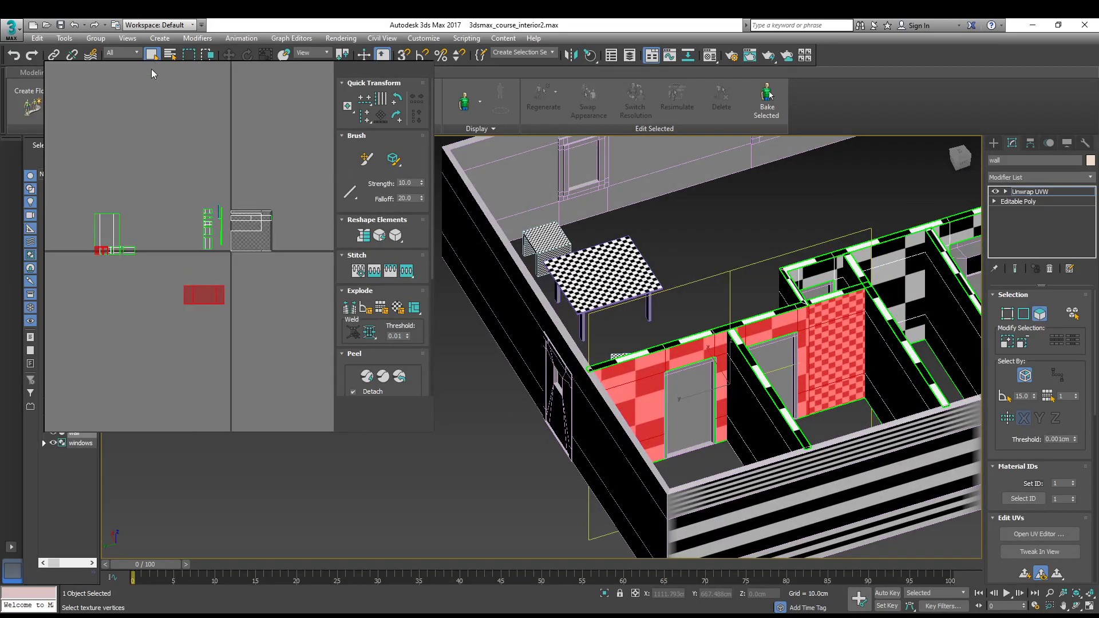
left_click(154, 102)
left_click_drag(249, 245, 177, 335)
scroll(183, 323, "up", 3)
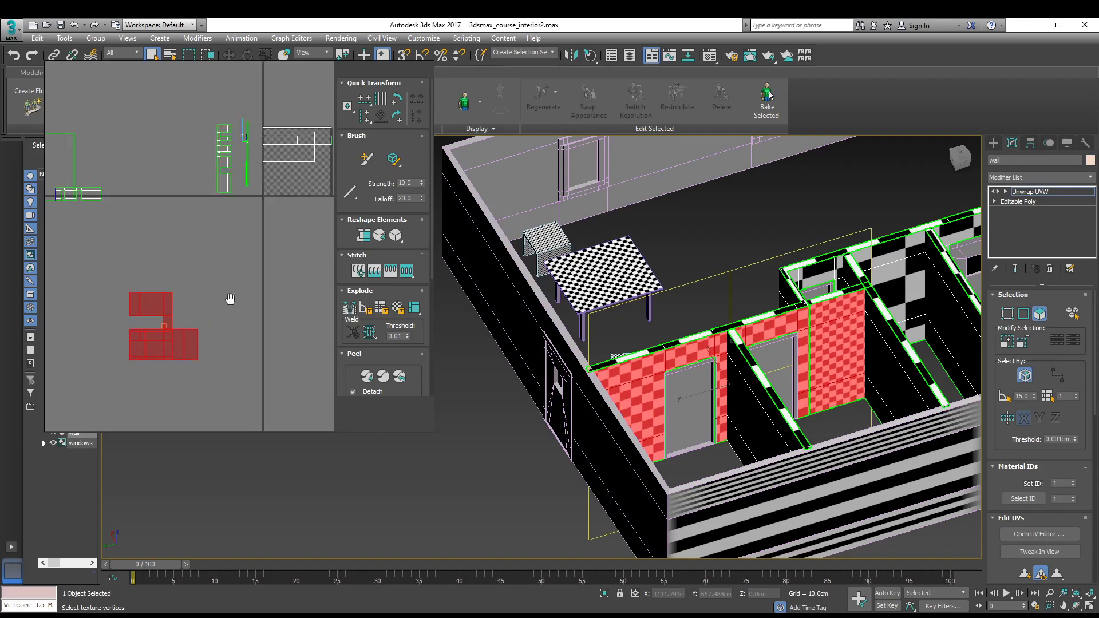
Examine the checker size and alignment at the seam between the doorway wall and the adjoining short wall
middle_click_drag(222, 305, 265, 271)
scroll(819, 315, "up", 5)
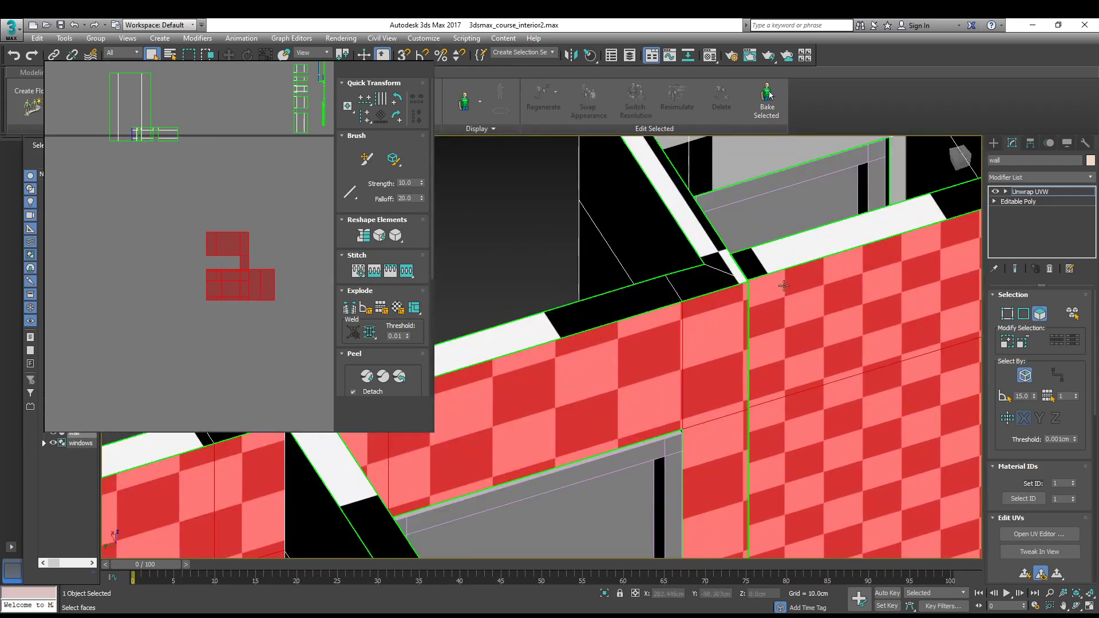
scroll(784, 286, "down", 5)
middle_click_drag(819, 281, 690, 227, "alt")
scroll(690, 227, "up", 7)
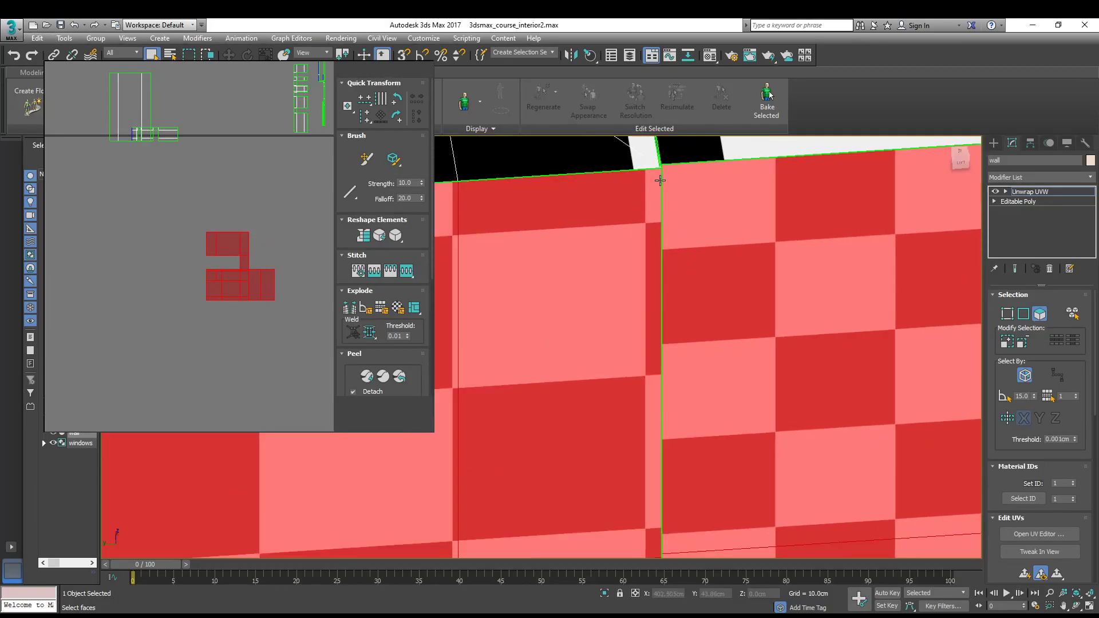
middle_click_drag(777, 230, 736, 229, "alt")
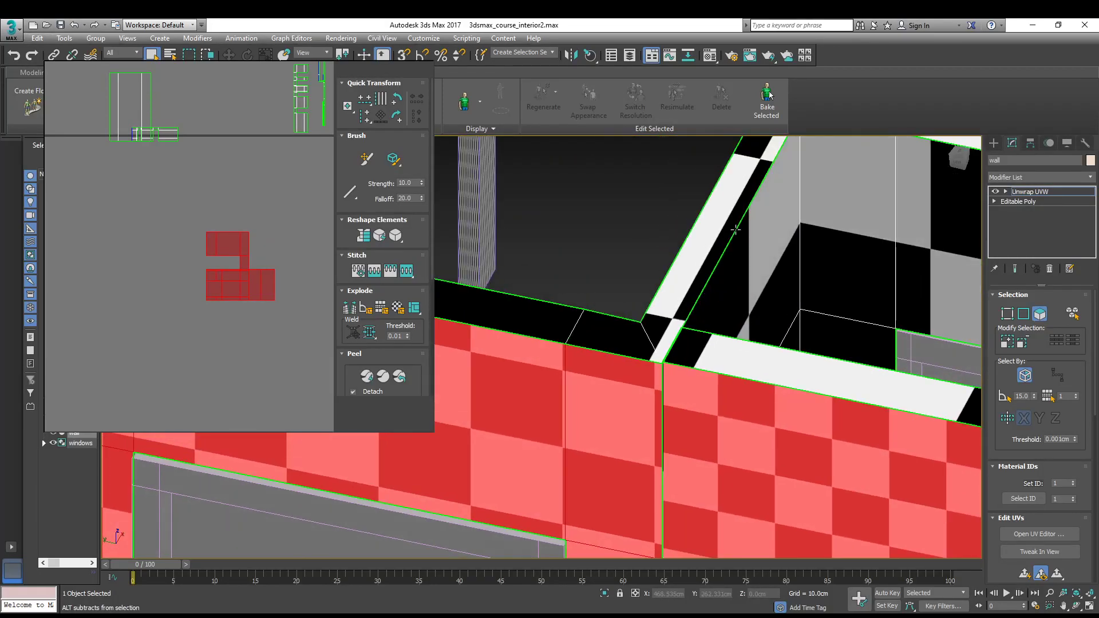
scroll(736, 231, "down", 5)
scroll(201, 282, "up", 1)
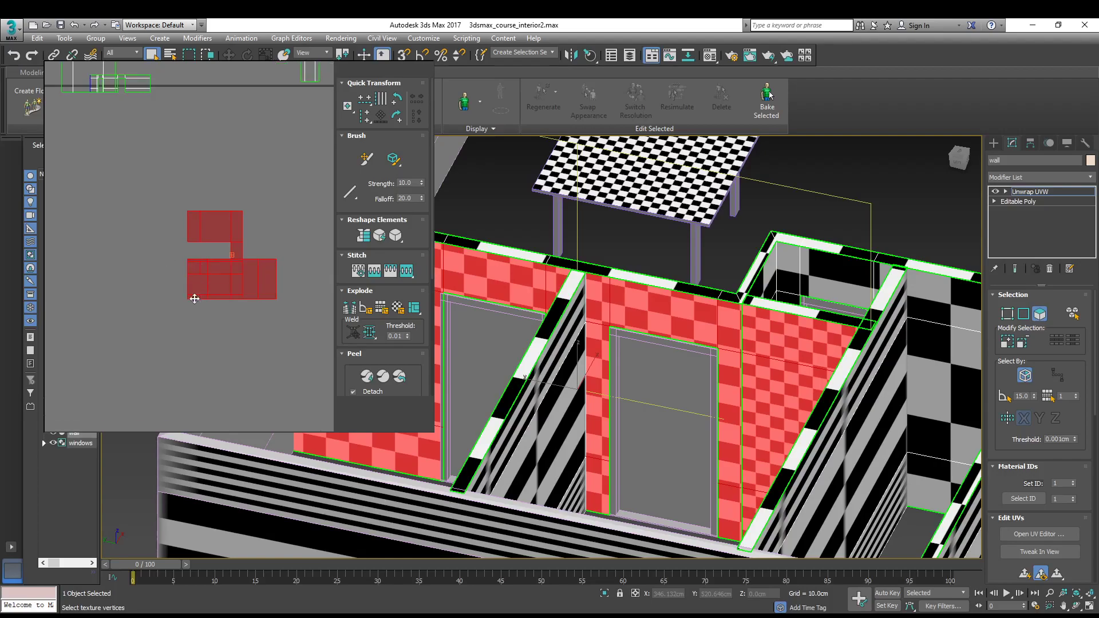
Separate the doorway walls' UV shell from the short wall's shell and place it near the other shells, just below the tile line
left_click_drag(274, 195, 162, 239)
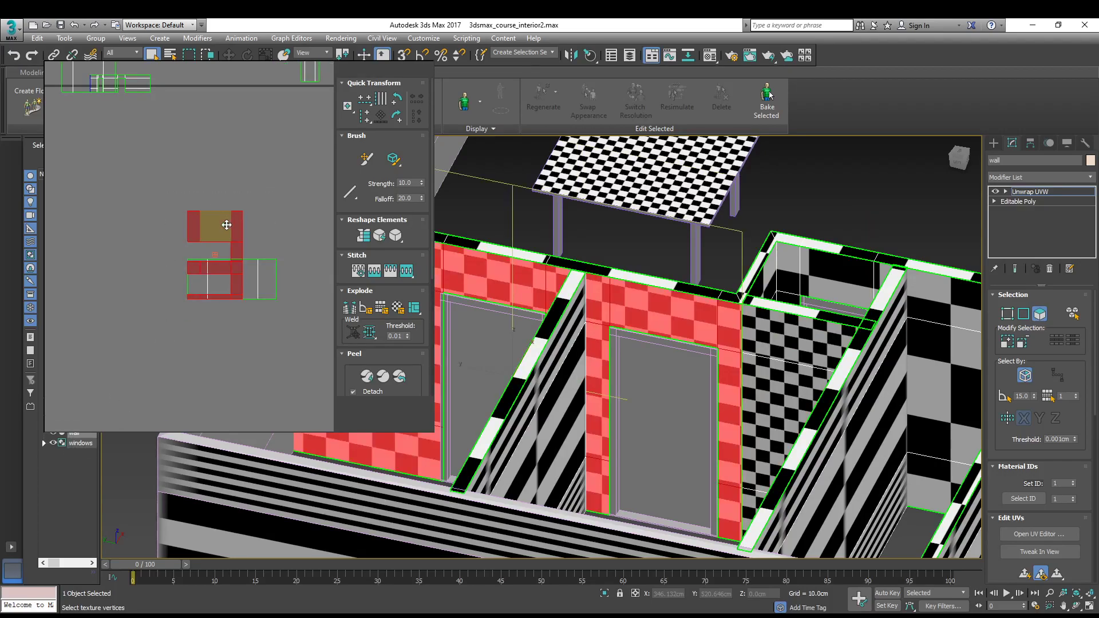
left_click_drag(227, 225, 102, 238)
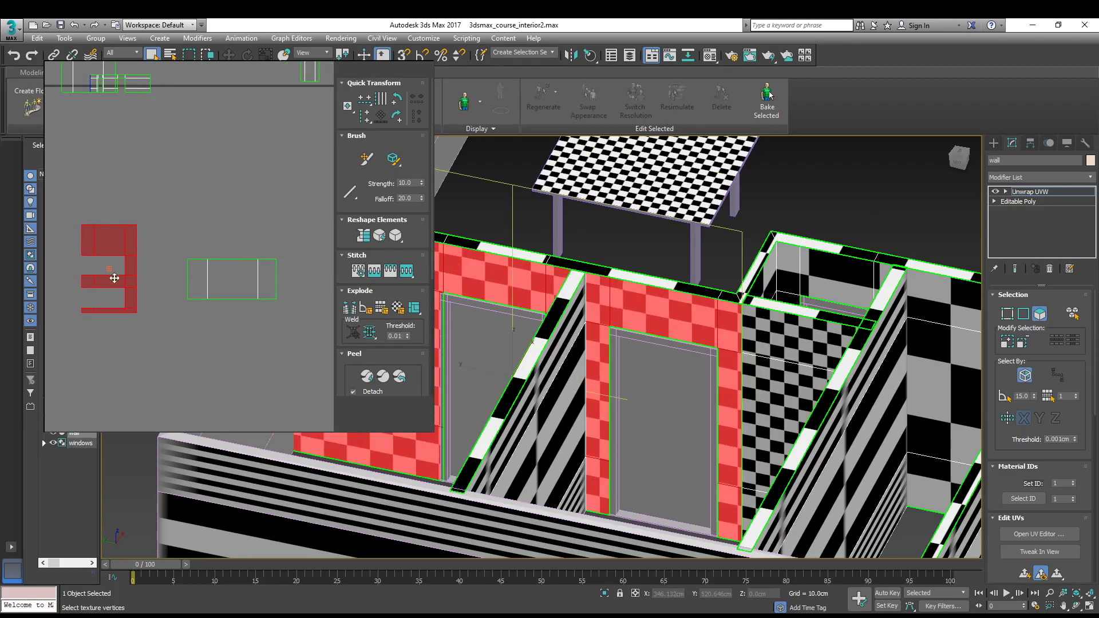
scroll(146, 268, "down", 3)
middle_click_drag(142, 266, 110, 290)
scroll(269, 276, "down", 3)
scroll(110, 291, "up", 5)
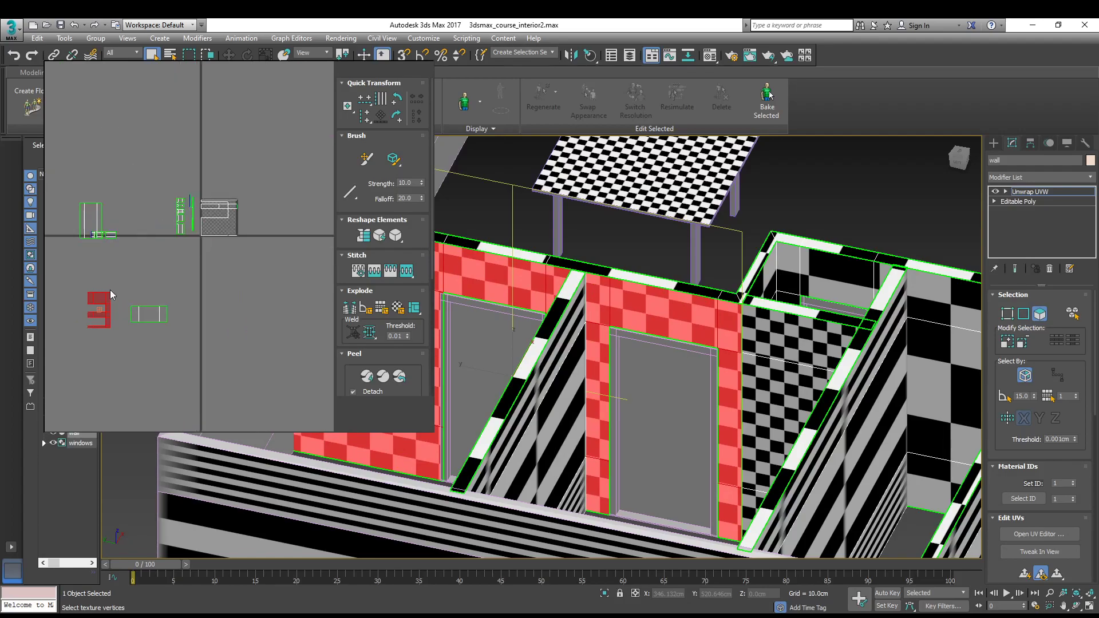
left_click_drag(109, 294, 120, 287)
left_click_drag(235, 215, 213, 218)
Move the small horizontal UV shell off the large partition shell to a free spot beside the tall narrow shell
left_click(93, 187)
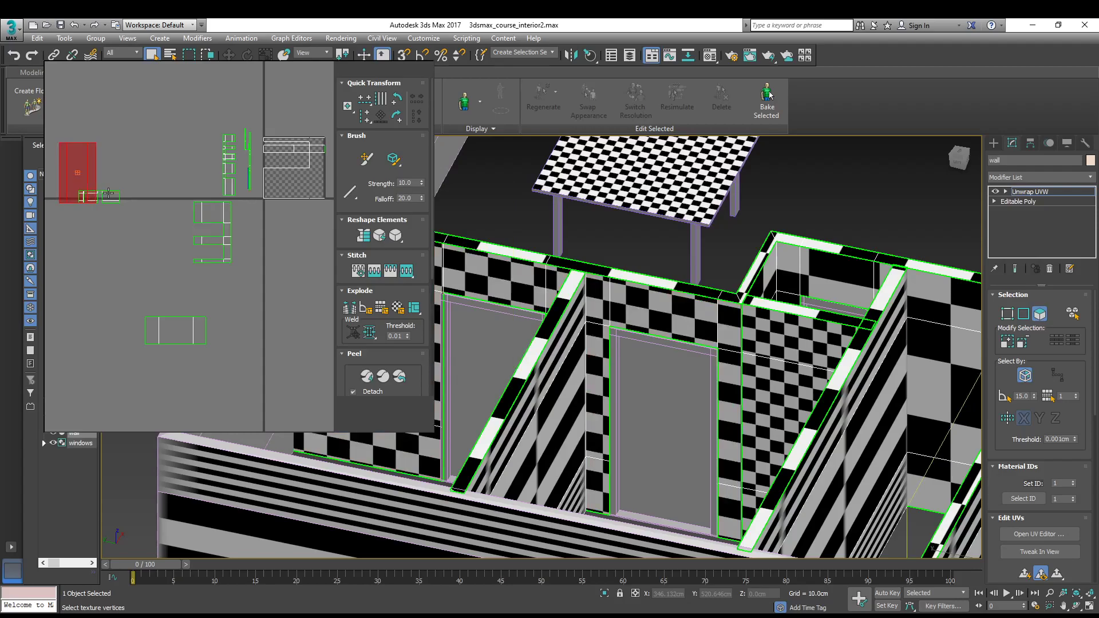
left_click(112, 195)
left_click_drag(113, 194, 207, 185)
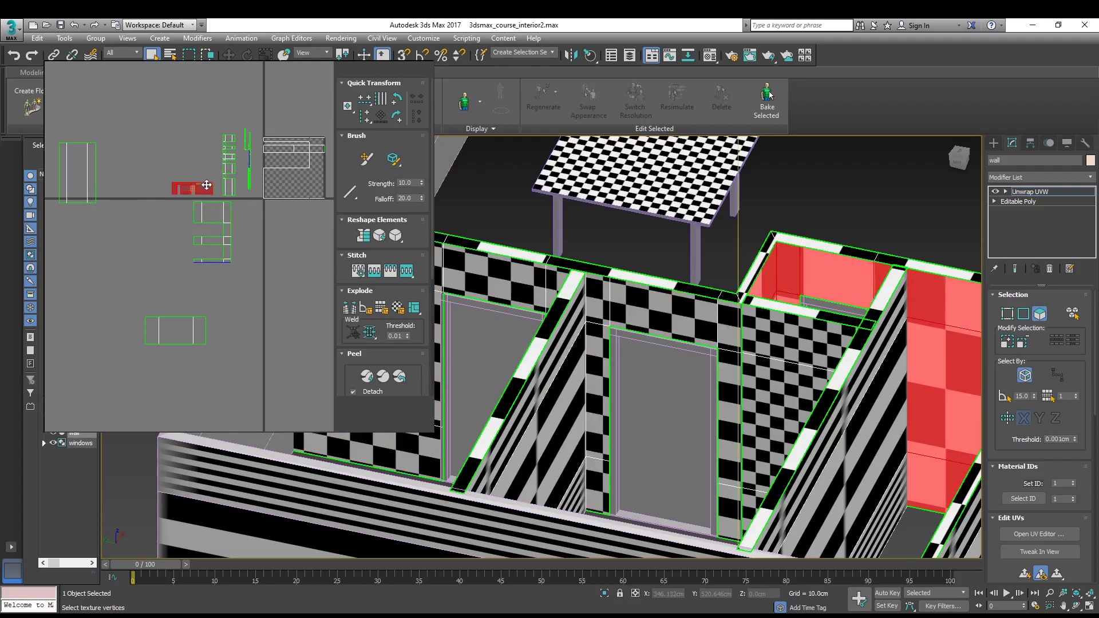
left_click(78, 172)
scroll(799, 307, "down", 3)
scroll(799, 307, "down", 3)
middle_click_drag(799, 308, 936, 300, "alt")
scroll(863, 350, "up", 5)
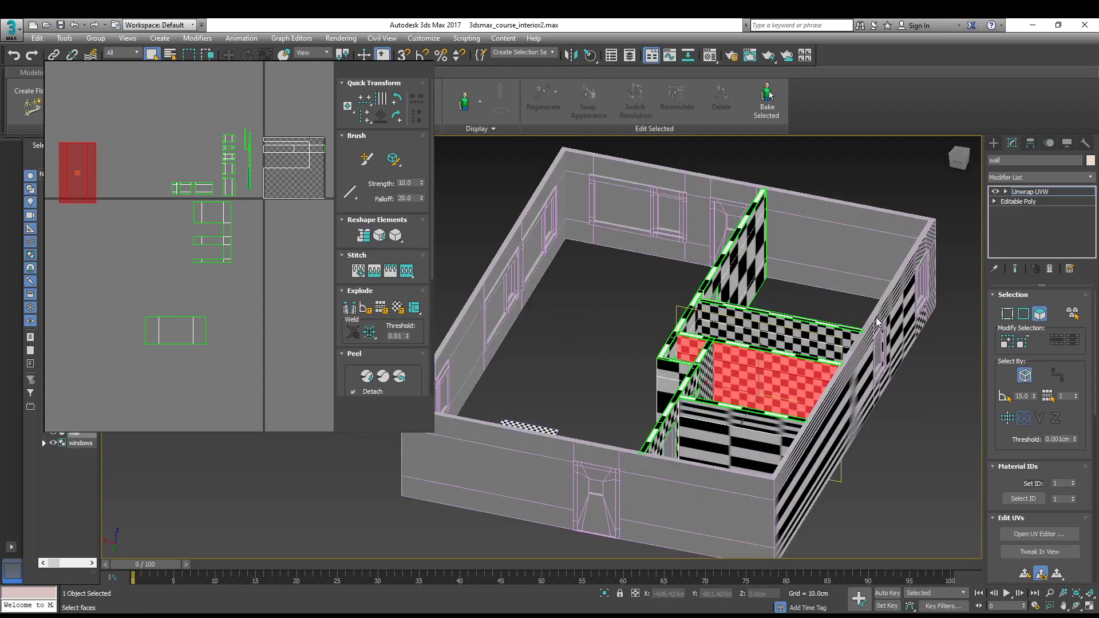
Select all the unwrapped wall side shells outside the texture tile and rescale them to a matching texel density
middle_click_drag(215, 230, 244, 284)
middle_click_drag(173, 227, 172, 192)
left_click_drag(57, 118, 273, 395)
scroll(212, 225, "down", 2)
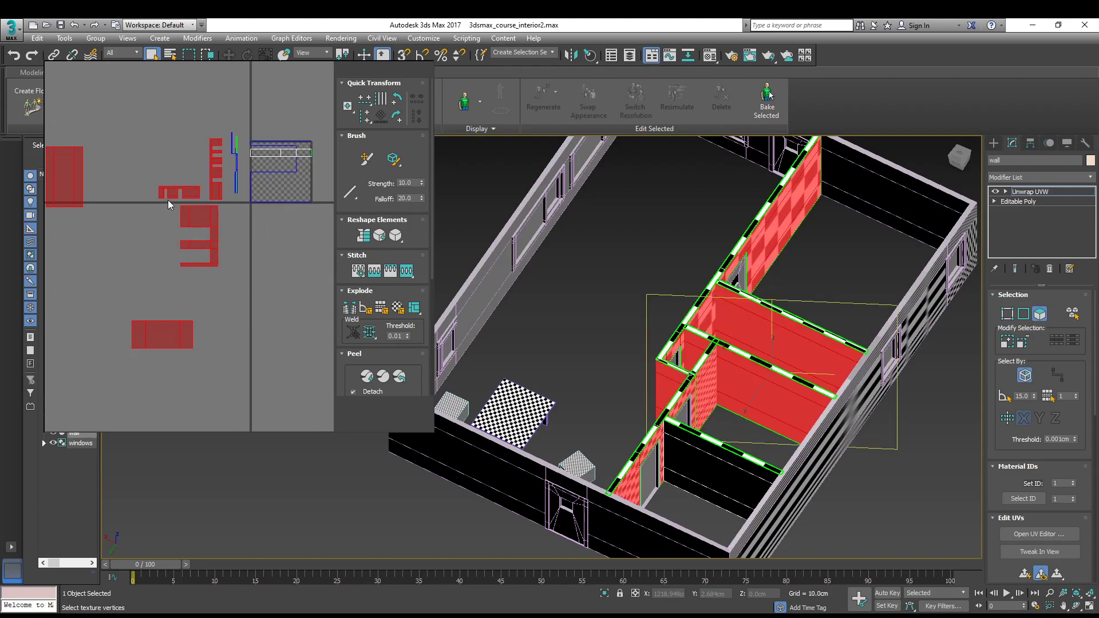
scroll(194, 249, "down", 1)
middle_click_drag(653, 207, 762, 230, "alt")
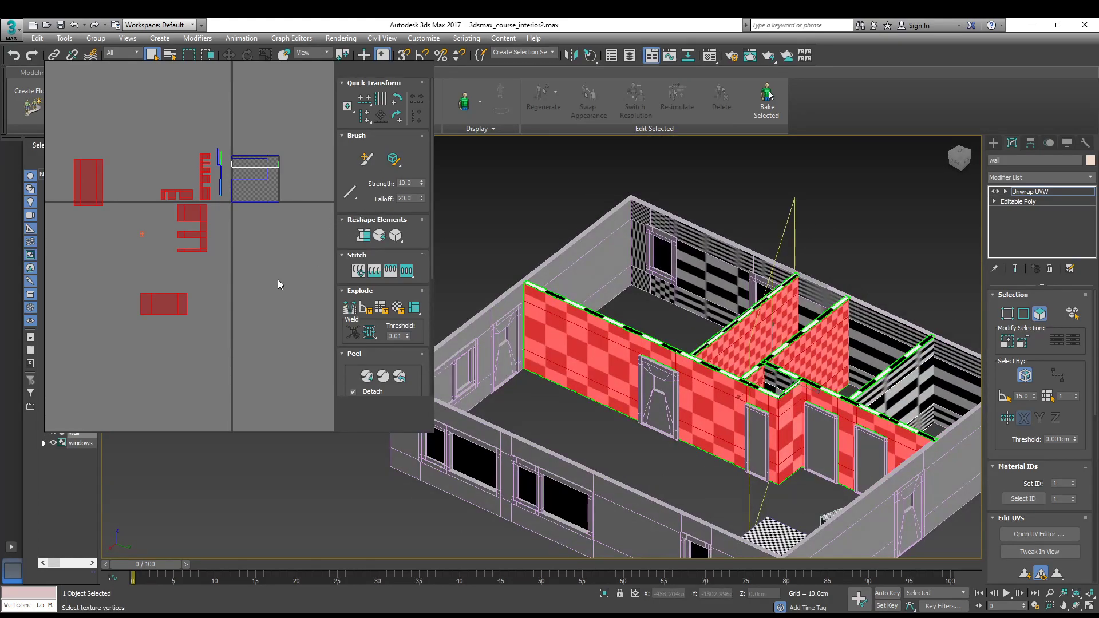
middle_click_drag(276, 280, 236, 289)
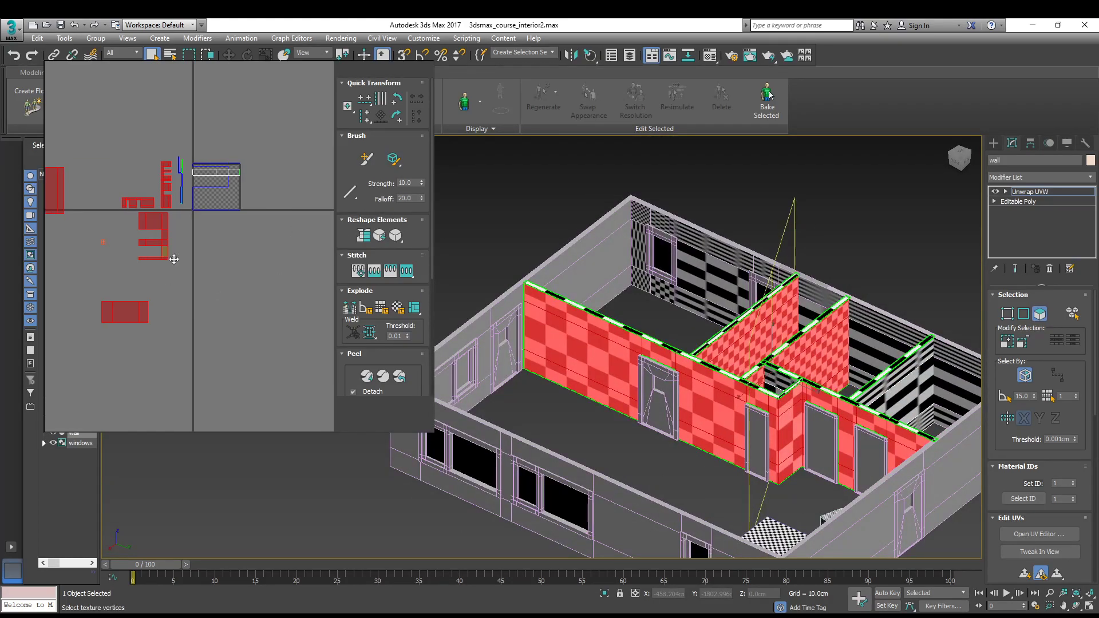
middle_click_drag(319, 300, 287, 270)
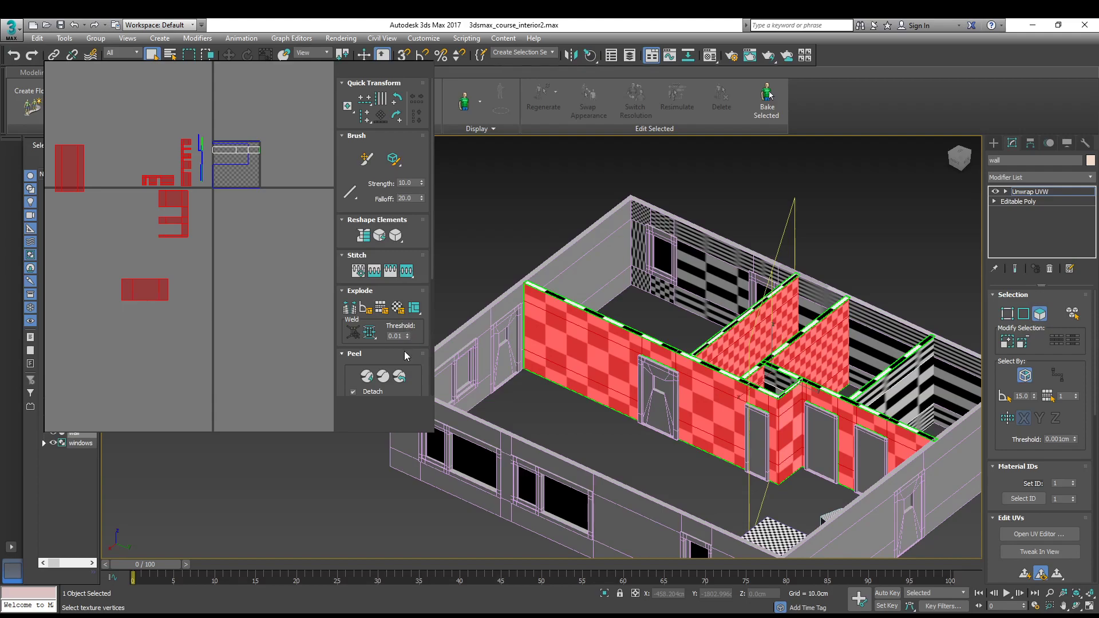
scroll(424, 327, "down", 5)
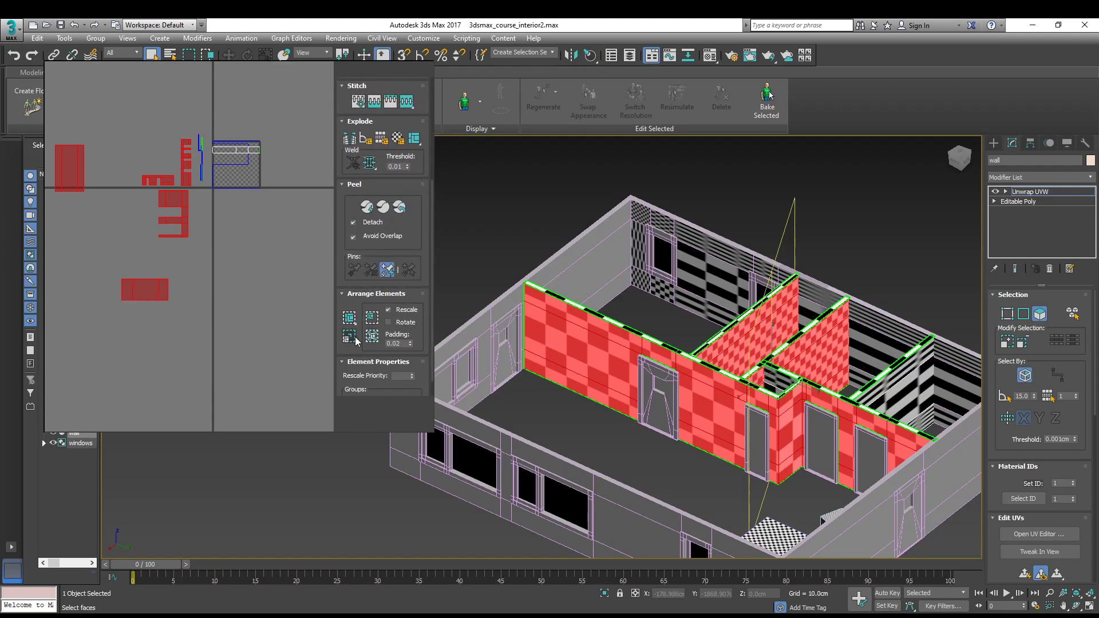
left_click(355, 338)
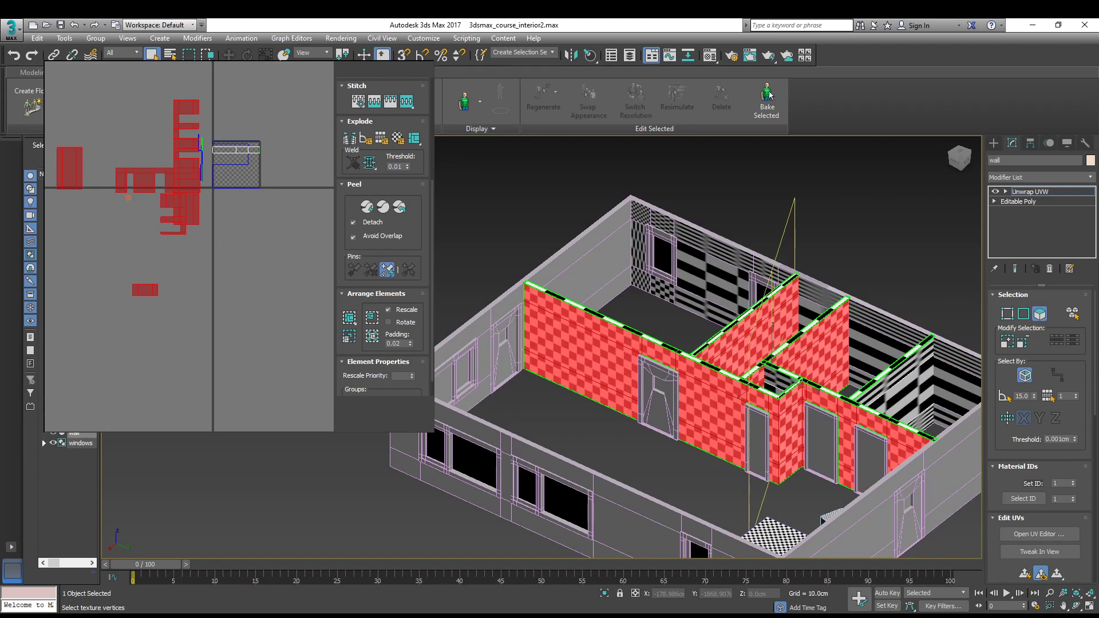
middle_click_drag(229, 108, 298, 138)
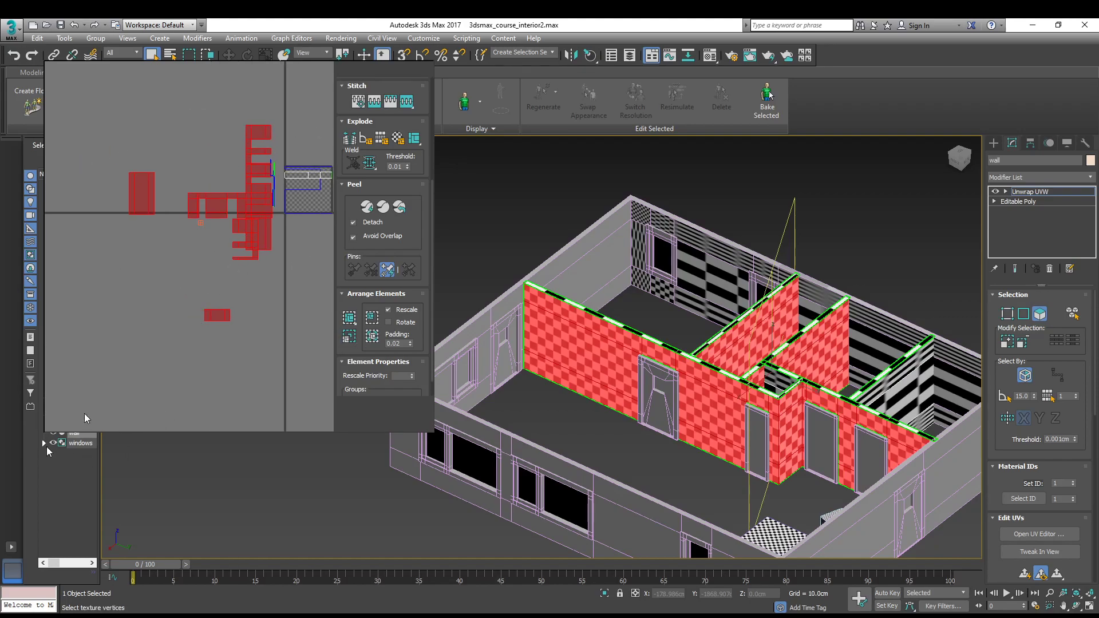
Rotate the overlapping horizontal wall shell 90 degrees and place it upright in the free space below the tile line
left_click(191, 251)
left_click_drag(217, 206, 194, 187)
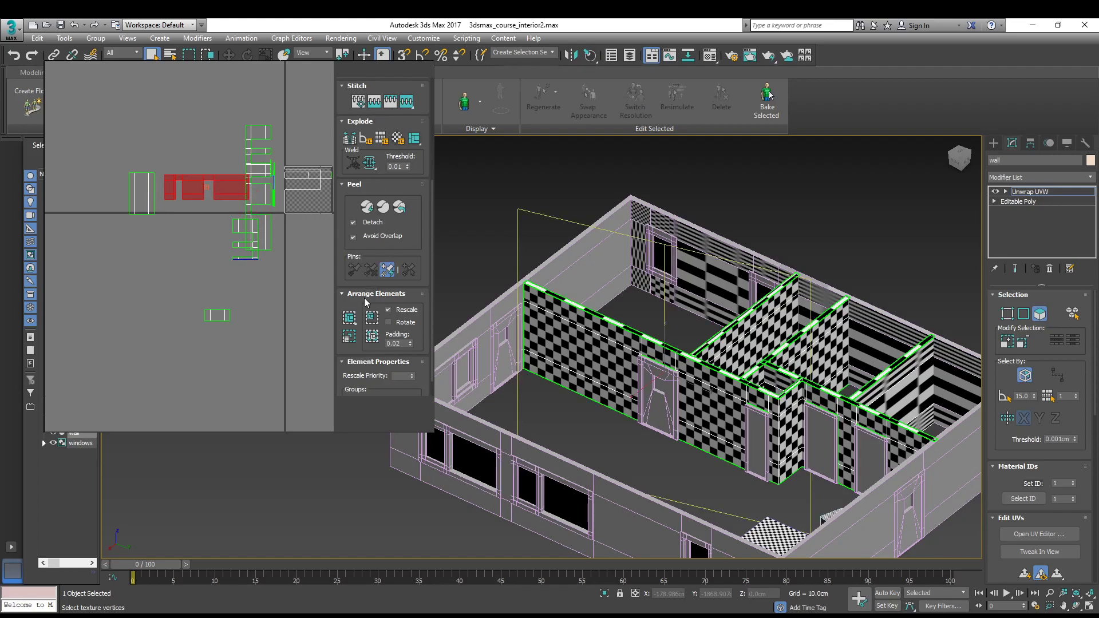
scroll(365, 301, "up", 3)
left_click(397, 115)
left_click_drag(207, 214, 178, 279)
Move the doorway walls' shell clear of the overlap and place the long corridor wall's shell beside the rotated shell
left_click(242, 226)
left_click_drag(241, 226, 113, 259)
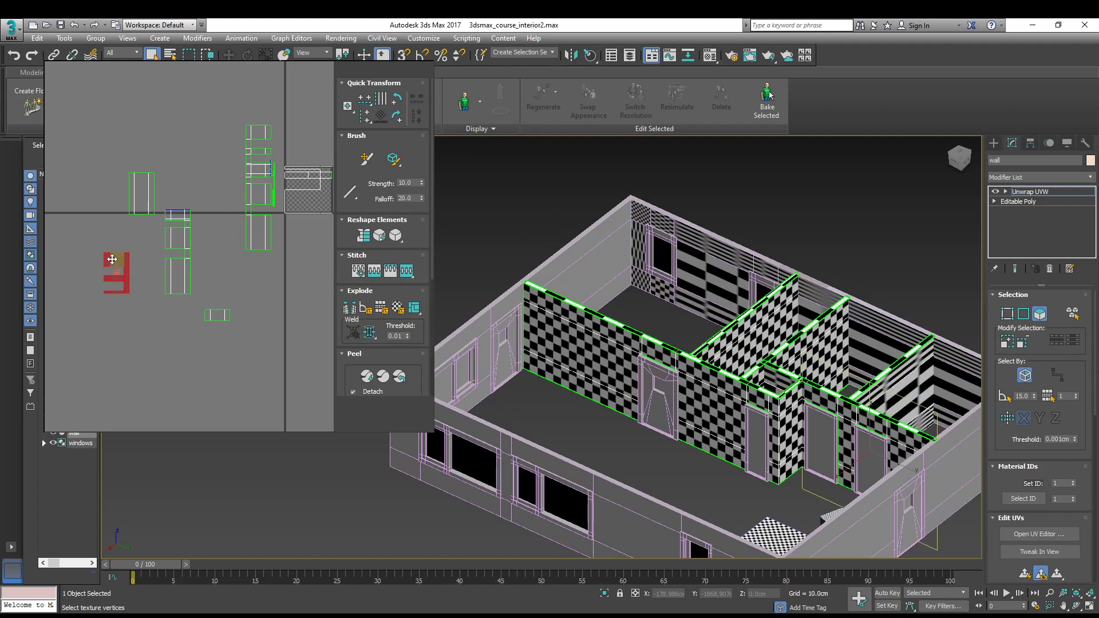
left_click(258, 229)
left_click_drag(259, 229, 208, 274)
Inspect the rescaled checker pattern along the corridor wall and the stretched partition sides in the rooms behind it
scroll(739, 331, "down", 5)
mouse_move(748, 332)
middle_mouse_down("alt")
mouse_move(707, 335)
mouse_move(728, 336)
middle_mouse_up("alt")
scroll(868, 340, "up", 5)
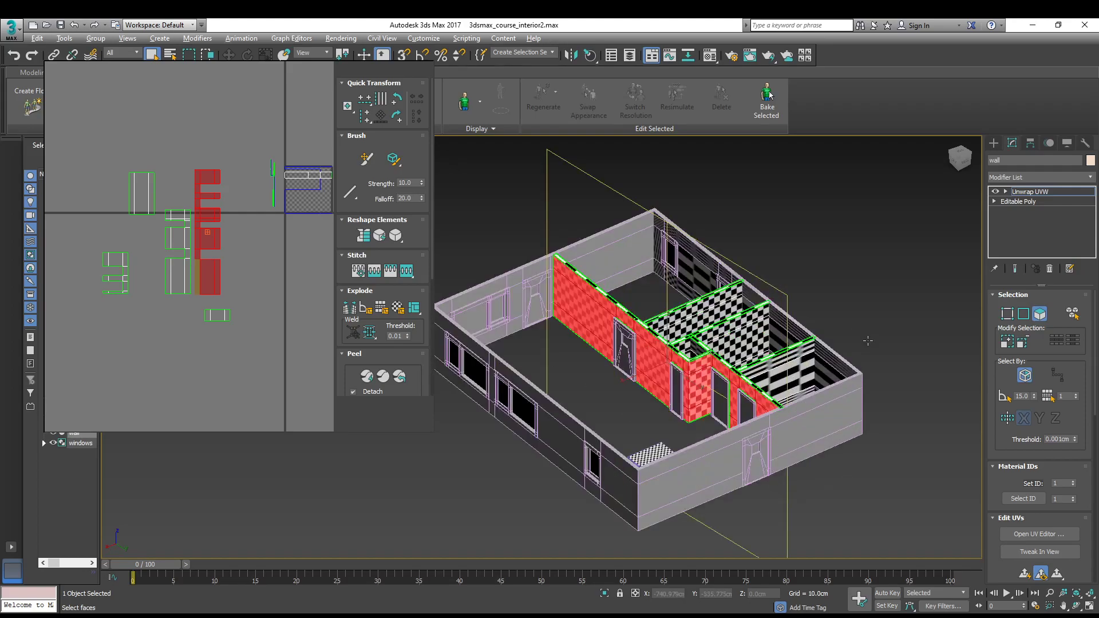
middle_click_drag(868, 340, 808, 279)
middle_click_drag(876, 270, 1059, 252, "alt")
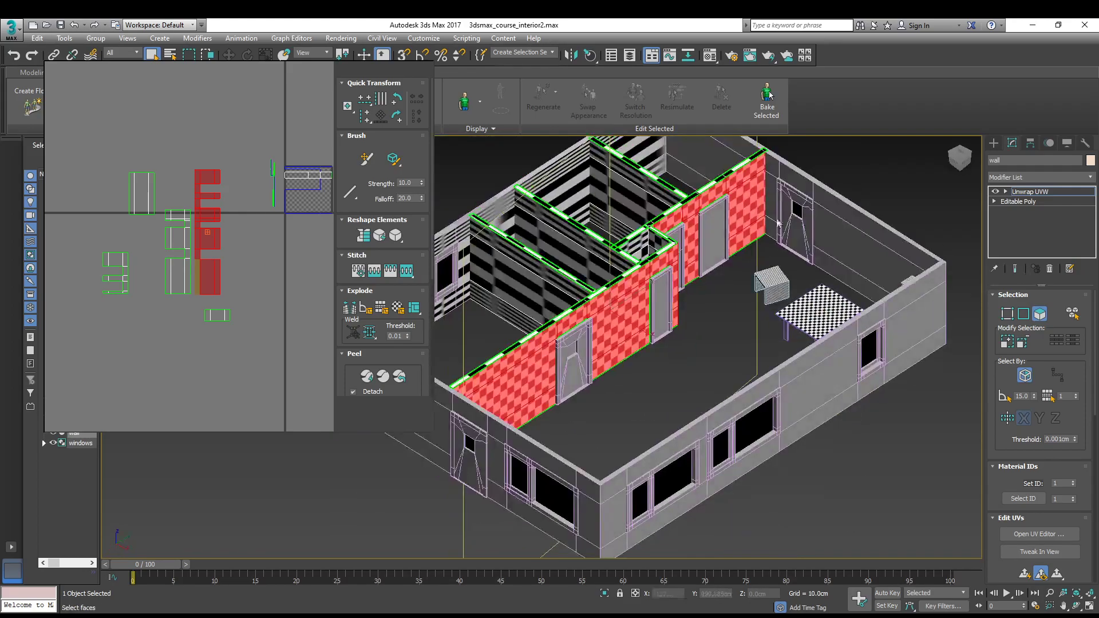
middle_click_drag(756, 226, 839, 305)
scroll(838, 305, "up", 3)
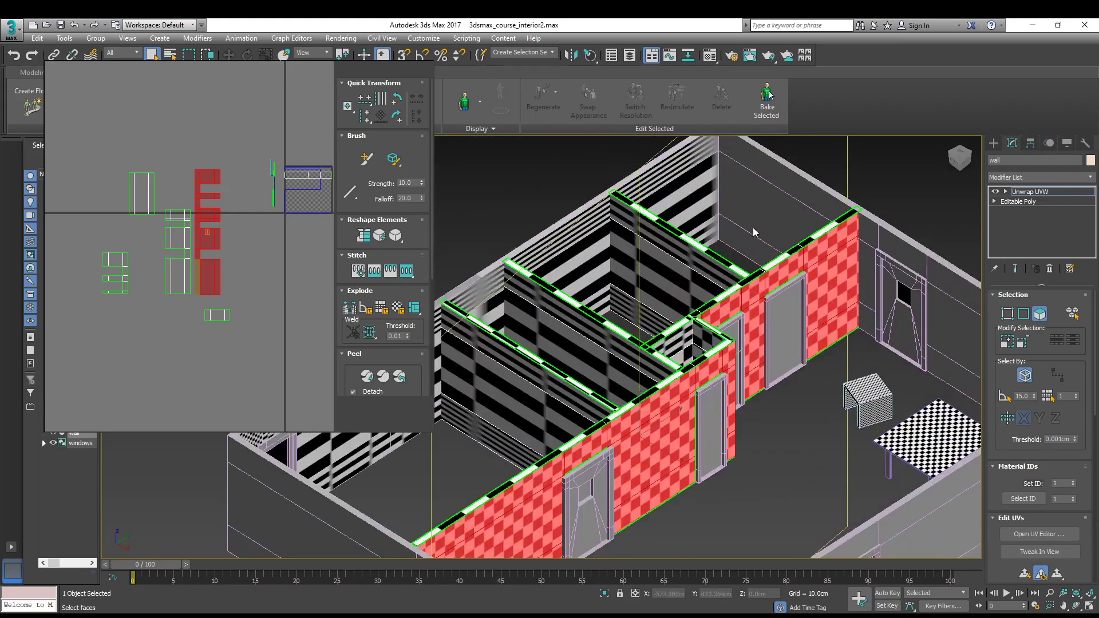
Select the stretched side faces of the two neighbouring cross partitions
left_click(689, 189)
scroll(677, 227, "down", 5)
middle_click_drag(674, 241, 575, 268, "alt")
middle_click_drag(686, 295, 653, 312, "alt")
left_click(680, 308)
scroll(670, 299, "up", 4)
left_click(656, 280, "ctrl")
left_click(658, 337, "ctrl")
left_click(621, 247, "ctrl")
left_click(620, 266, "ctrl")
Add the stretched faces on the near side of the third cross partition to the selection
middle_click_drag(621, 268, 592, 276, "alt")
left_click(549, 206, "ctrl")
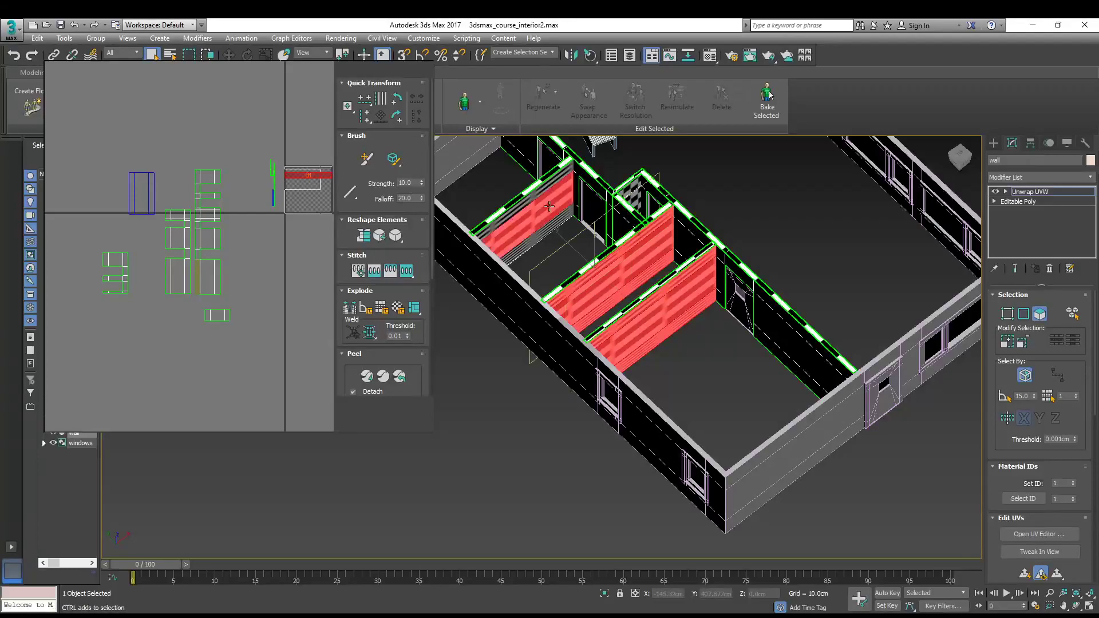
left_click(540, 191, "ctrl")
left_click(553, 228, "ctrl")
Add the third cross partition's opposite side, facing the end room, to the selection
middle_click_drag(554, 229, 726, 216, "alt")
left_click(565, 289, "ctrl")
left_click(554, 305, "ctrl")
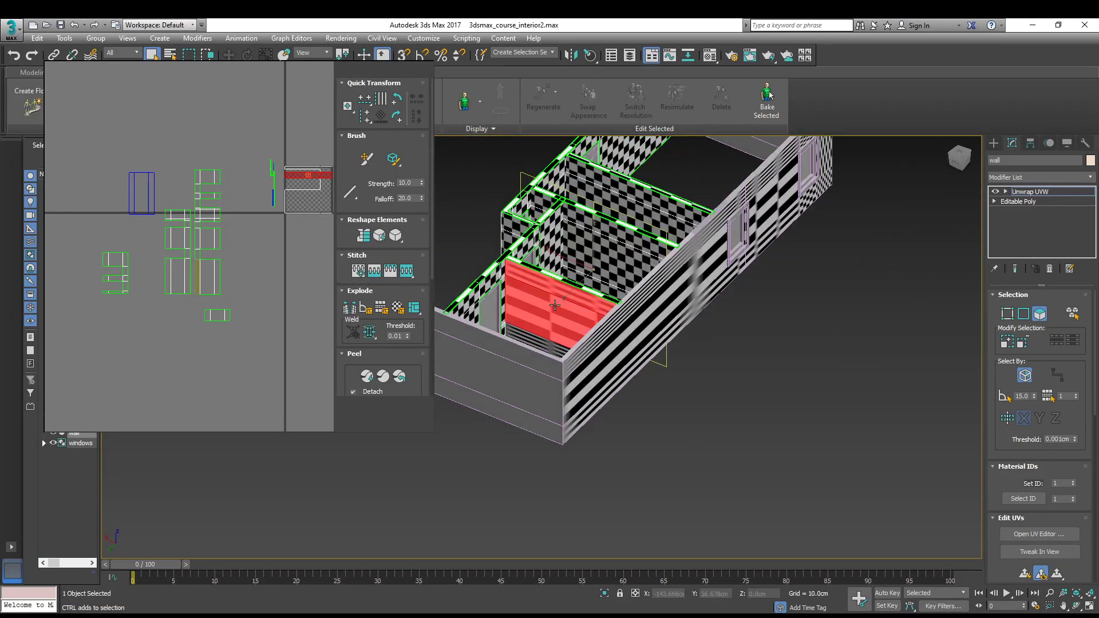
left_click(545, 348, "ctrl")
middle_click_drag(546, 346, 567, 308, "alt")
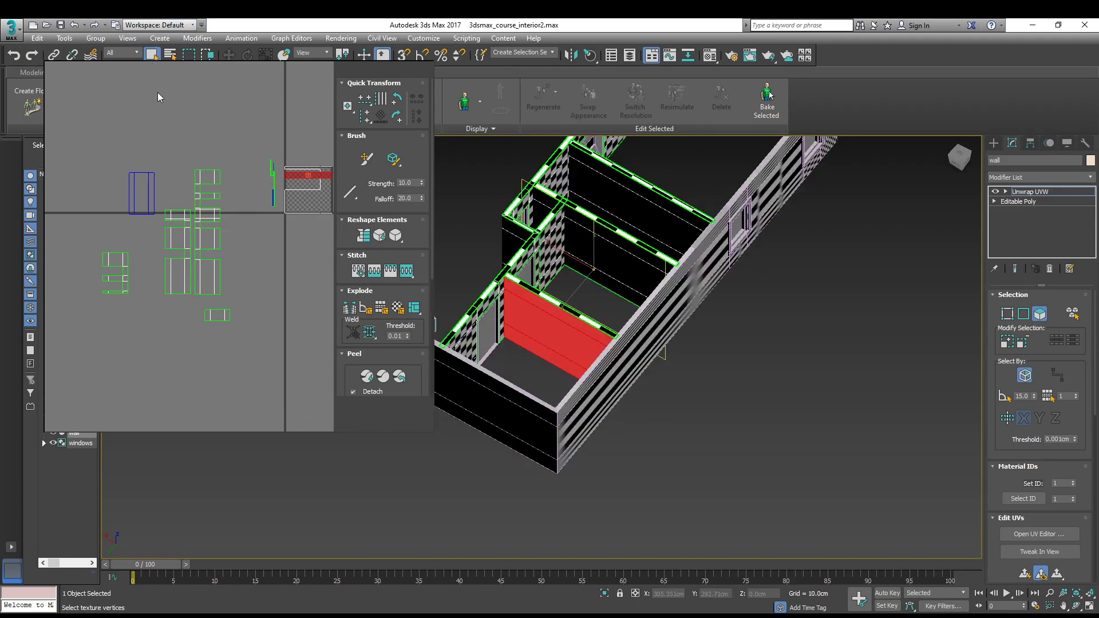
Unwrap the selected partition sides, place their shells below the others, and rescale all the wall side shells to match
scroll(245, 206, "down", 4)
left_click_drag(267, 205, 217, 267)
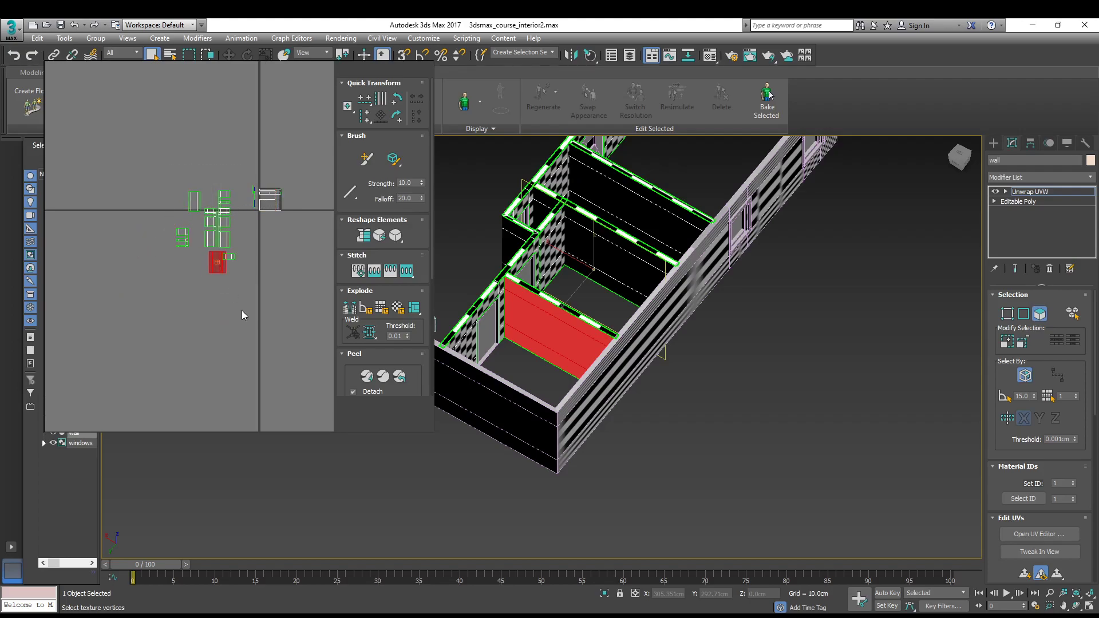
left_click_drag(241, 310, 242, 311)
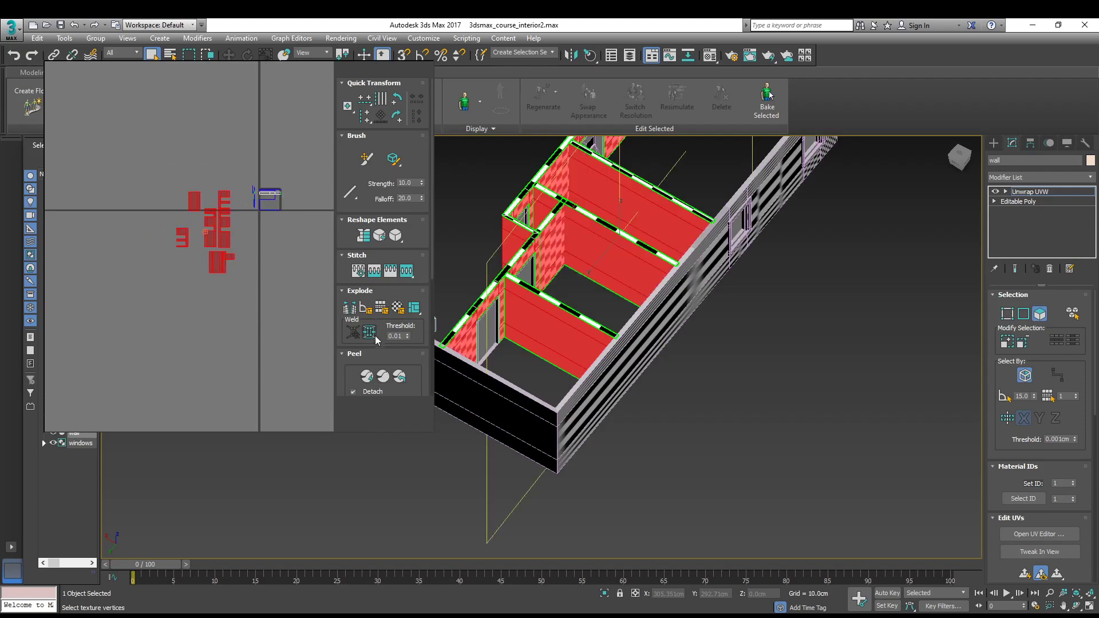
scroll(367, 293, "down", 5)
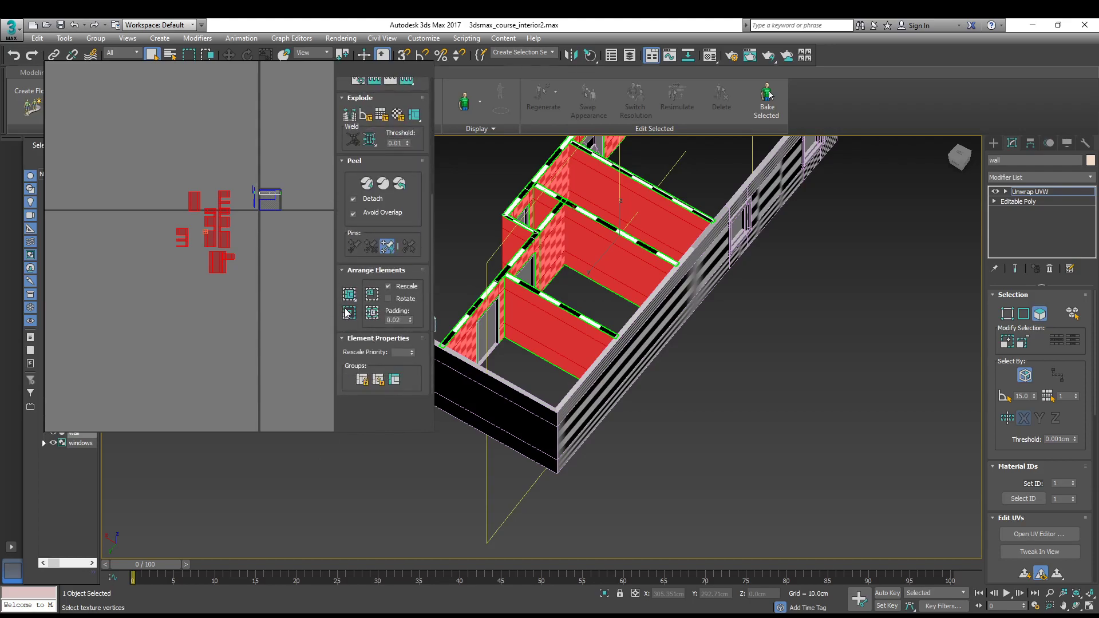
left_click(243, 285)
Move the overlapping cross-partition side shells apart so each lies in its own free area below the other shells
scroll(226, 274, "up", 6)
left_click(172, 273)
left_click_drag(172, 274, 106, 279)
left_click_drag(184, 255, 258, 277)
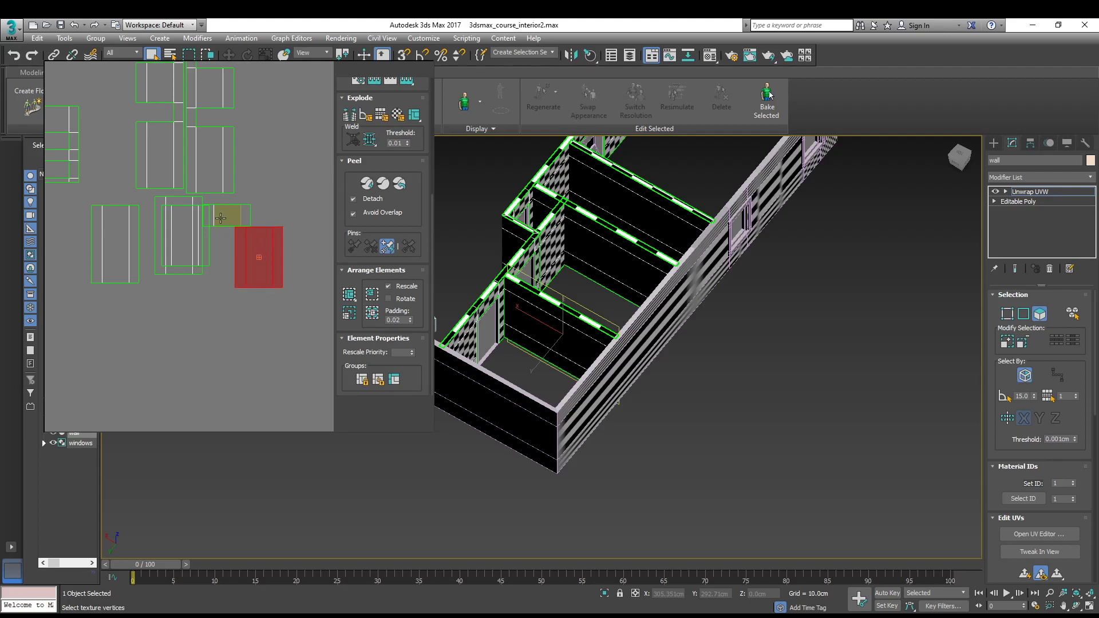
left_click_drag(221, 219, 266, 213)
left_click_drag(205, 241, 240, 340)
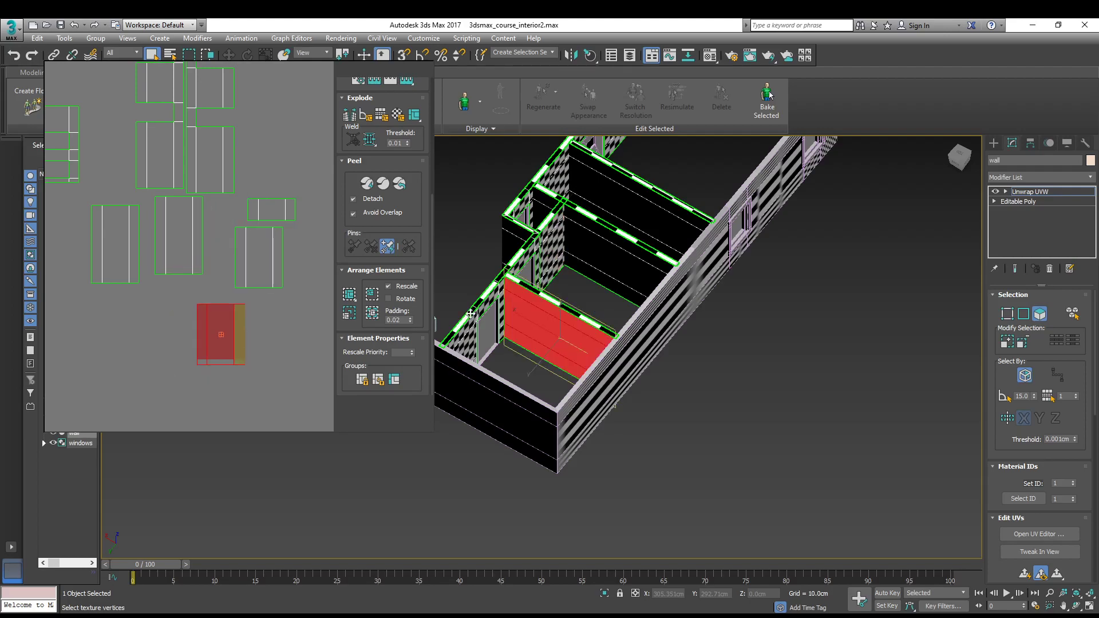
Deselect the partition shells, check the checker pattern around the partitions, and collapse the Unwrap UVW modifier into the Editable Poly
scroll(594, 303, "down", 5)
middle_click_drag(595, 305, 628, 303, "alt")
left_click(632, 336)
scroll(614, 307, "up", 6)
middle_click_drag(576, 378, 707, 285, "alt")
scroll(708, 285, "down", 8)
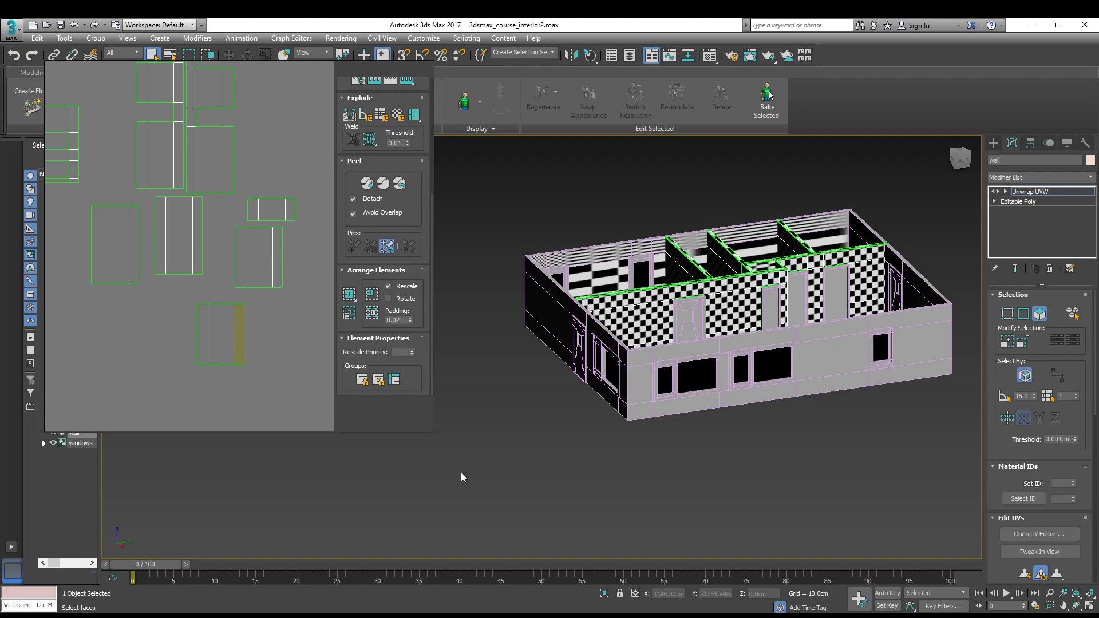
middle_click_drag(775, 317, 617, 278, "alt")
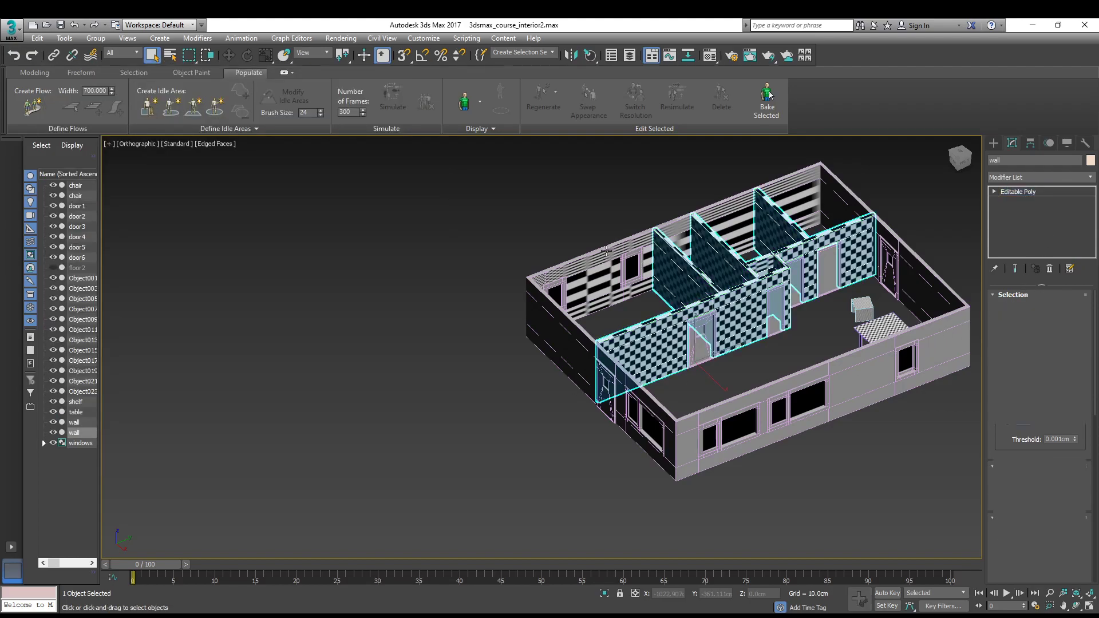
Select the outer wall object and examine its stretched and unmapped faces from all sides
left_click(608, 268)
middle_click_drag(608, 268, 607, 227)
middle_click_drag(653, 260, 678, 267, "alt")
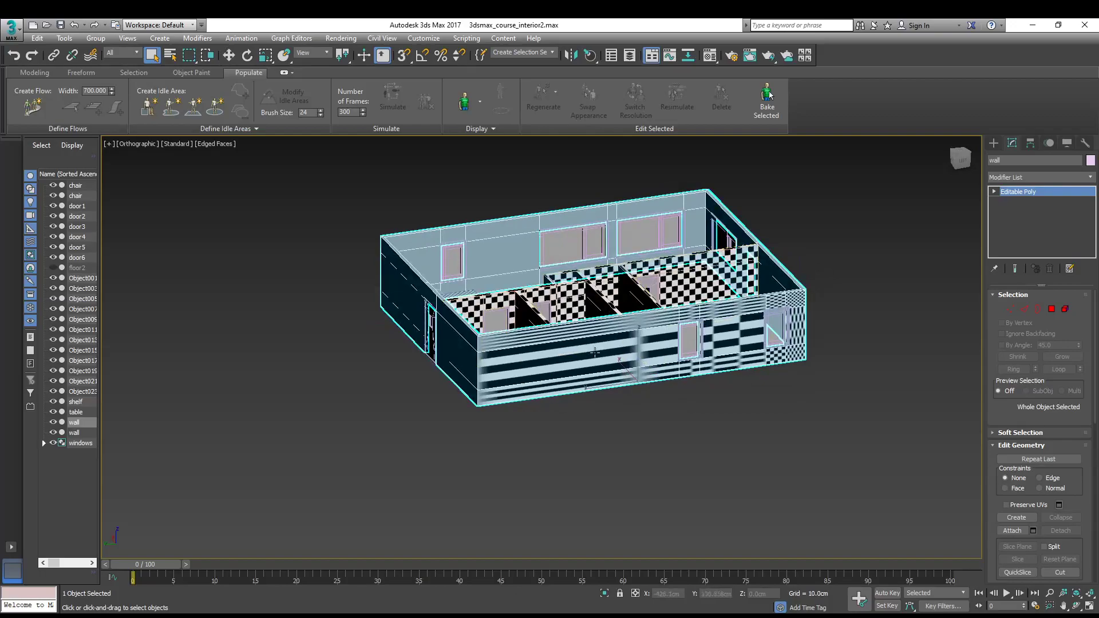
middle_click_drag(612, 275, 563, 392, "alt")
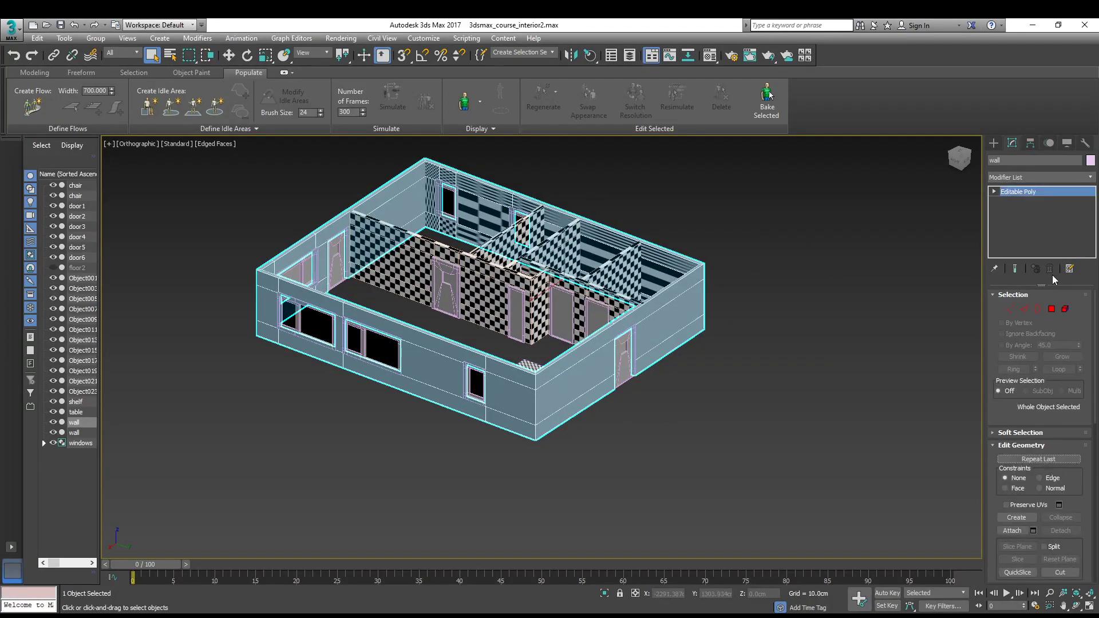
middle_click_drag(461, 326, 586, 310, "alt")
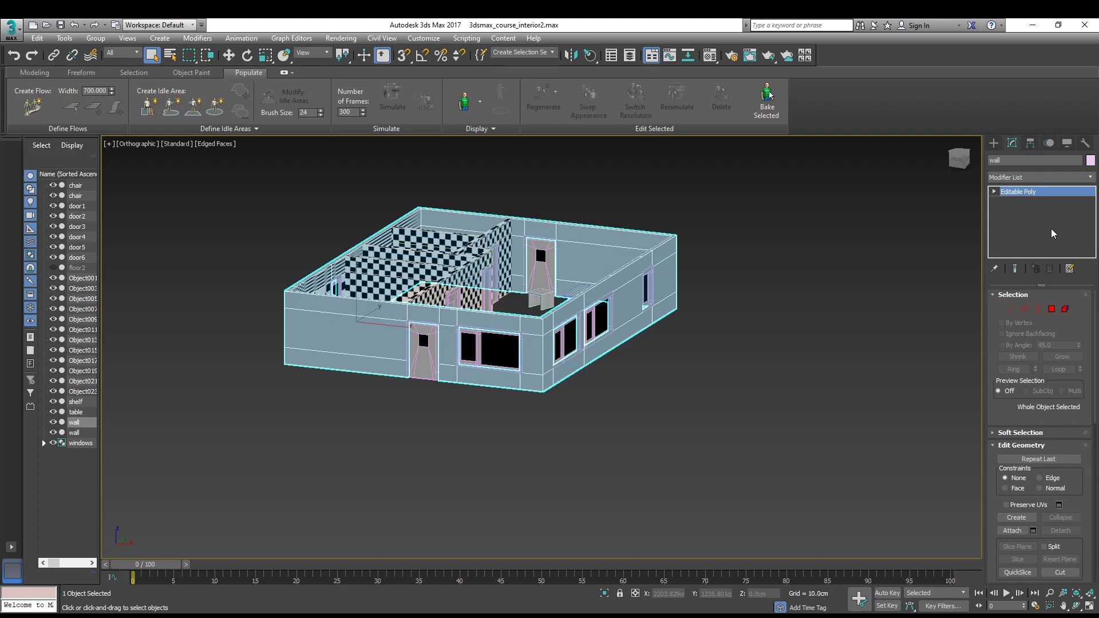
Select the ring of edges from the uppermost vertical corner edge of the outer wall and convert it to a polygon selection
left_click(1051, 310)
middle_click_drag(1012, 326, 1074, 276, "alt")
left_click(1024, 310)
scroll(522, 293, "up", 3)
left_click(568, 291)
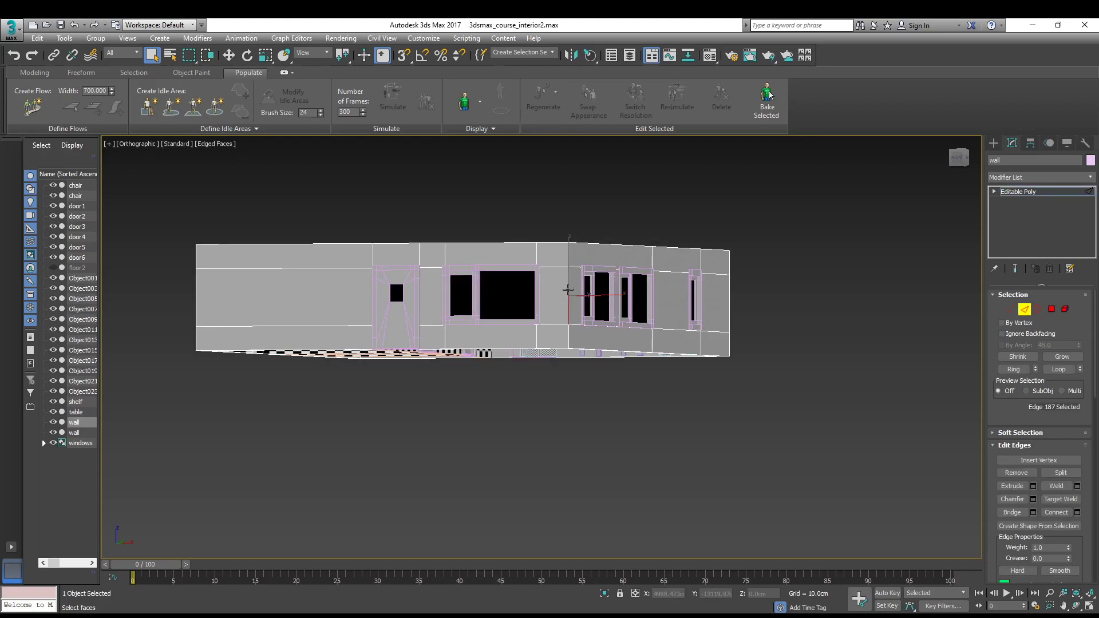
key("alt")
double_click(570, 297)
left_click(569, 260)
key("alt+r")
left_click(1052, 309, "ctrl")
middle_click_drag(916, 355, 976, 438, "alt")
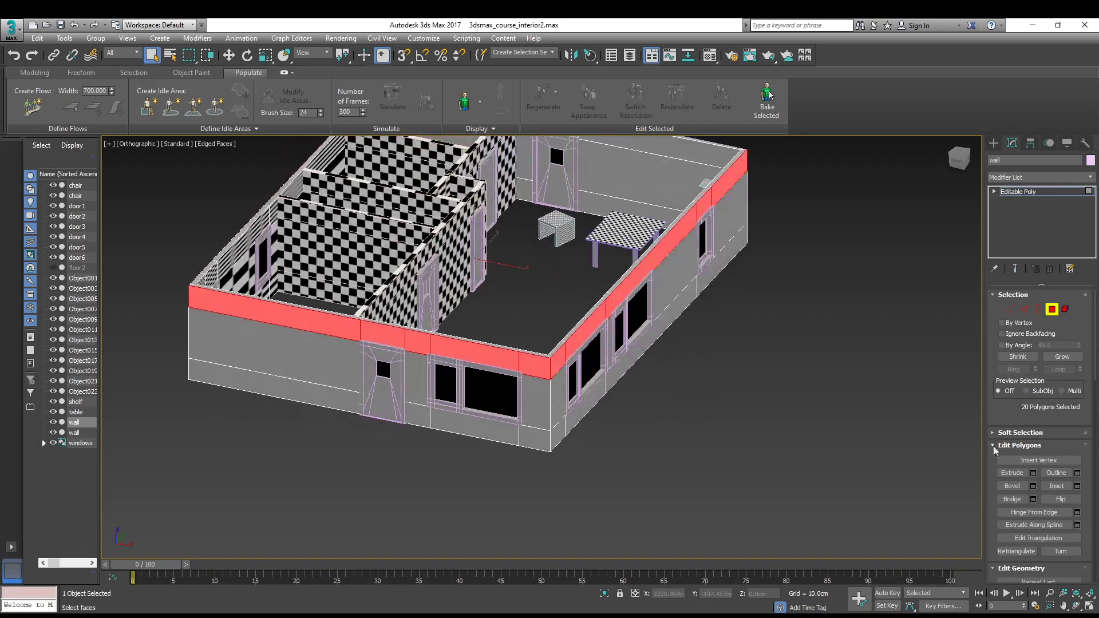
Grow the polygon selection twice so it extends from the upper band down to the base of the outer walls
left_click(1063, 358)
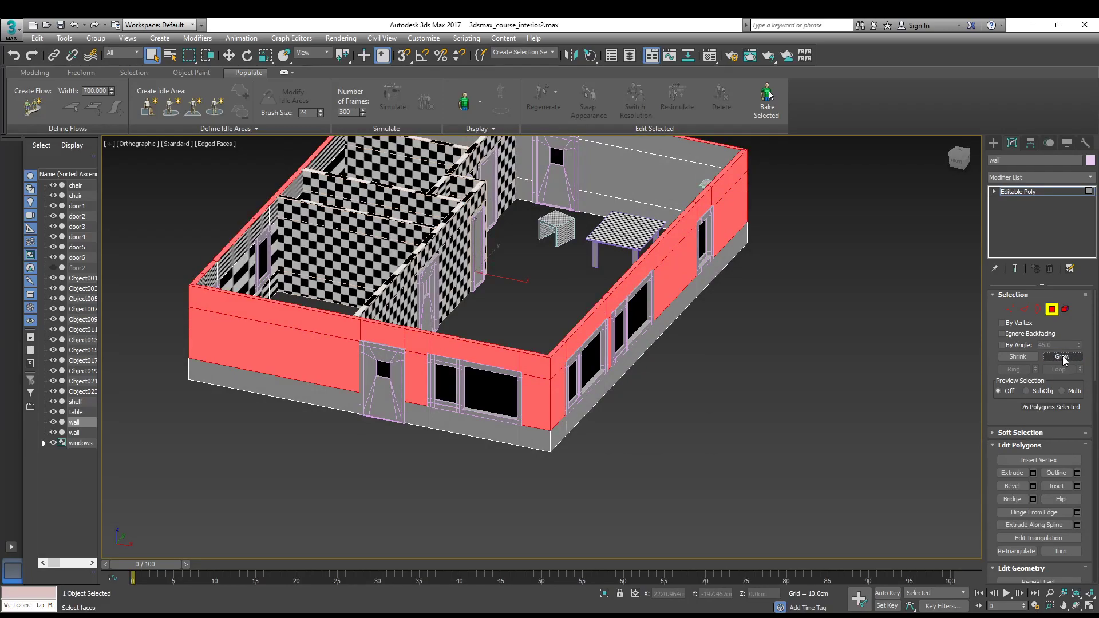
left_click(1063, 358)
middle_click_drag(554, 369, 411, 313, "alt")
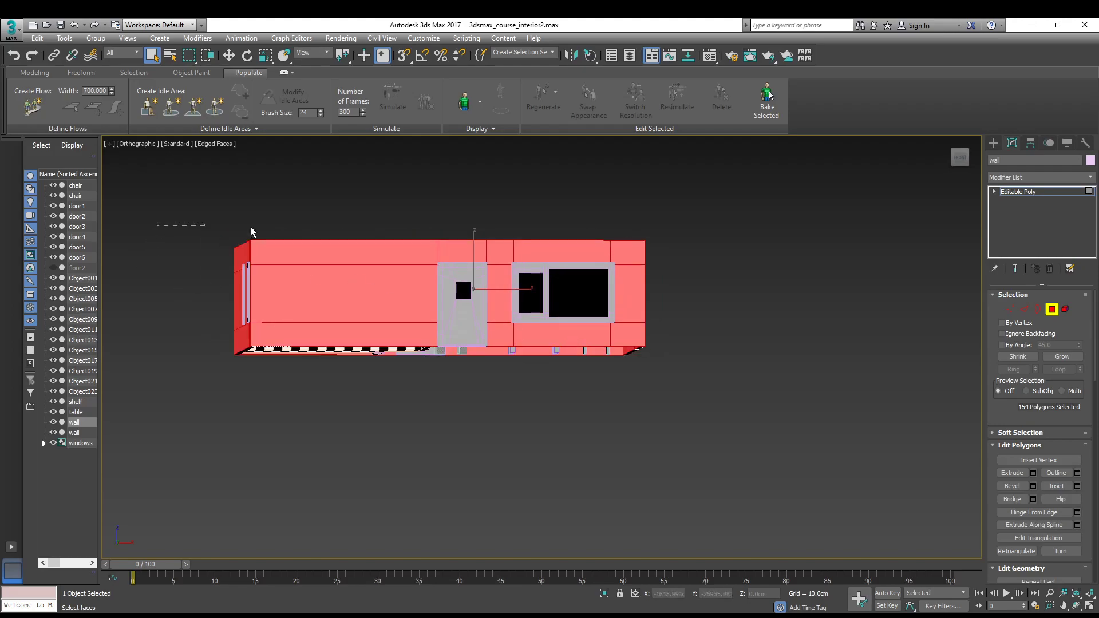
Subtract the outer wall's top and bottom faces from the polygon selection, and grow it once to cover the full wall sides
left_click_drag(836, 252, 836, 253, "alt")
left_click_drag(507, 395, 152, 447, "alt")
middle_click_drag(471, 337, 715, 338, "alt")
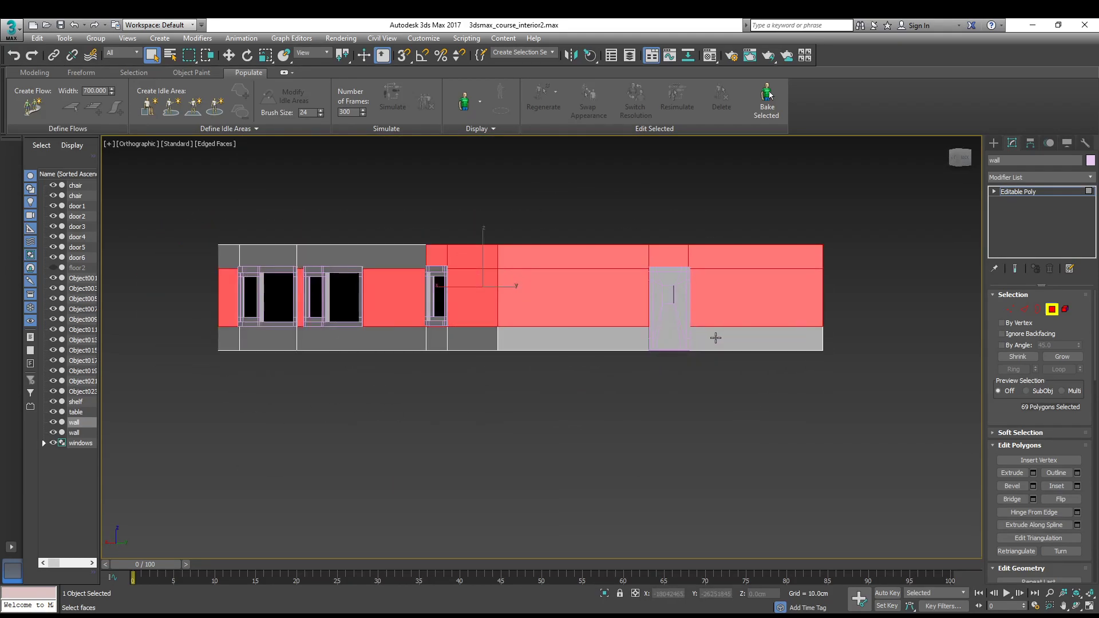
left_click_drag(403, 262, 403, 261, "alt")
middle_click_drag(402, 262, 538, 416, "alt")
left_click(1062, 356)
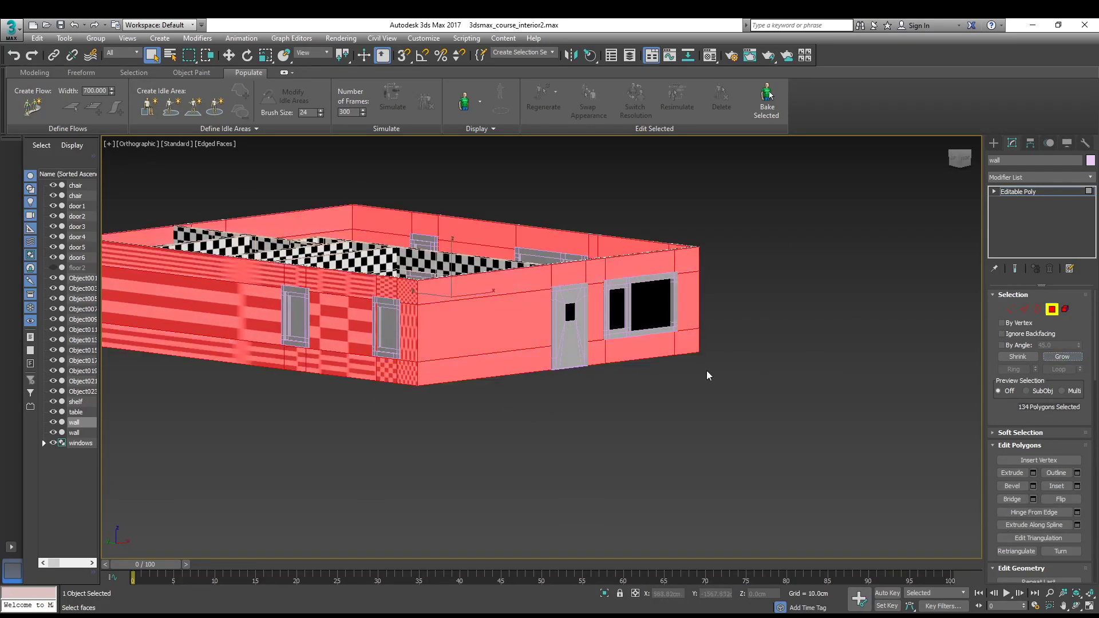
Examine the polygon selection on all sides of the outer wall, including the top rim and the door and window openings
middle_click_drag(756, 373, 567, 356, "alt")
scroll(422, 359, "up", 6)
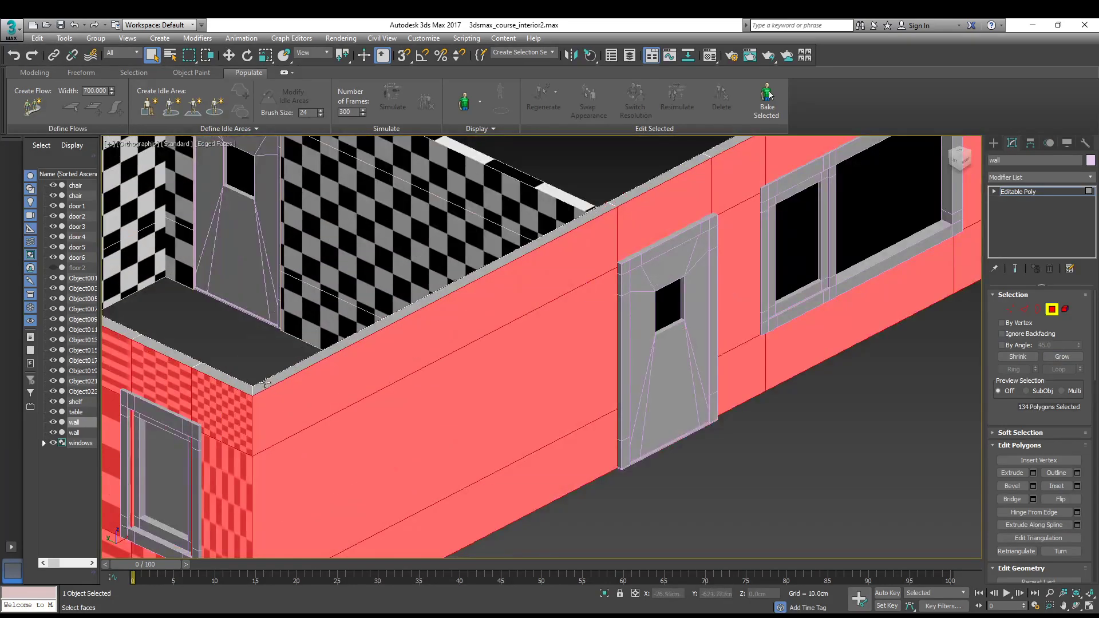
scroll(291, 370, "down", 6)
middle_click_drag(321, 392, 578, 258, "alt")
scroll(565, 299, "up", 6)
scroll(565, 300, "up", 2)
scroll(606, 361, "down", 6)
middle_click_drag(641, 286, 610, 427, "alt")
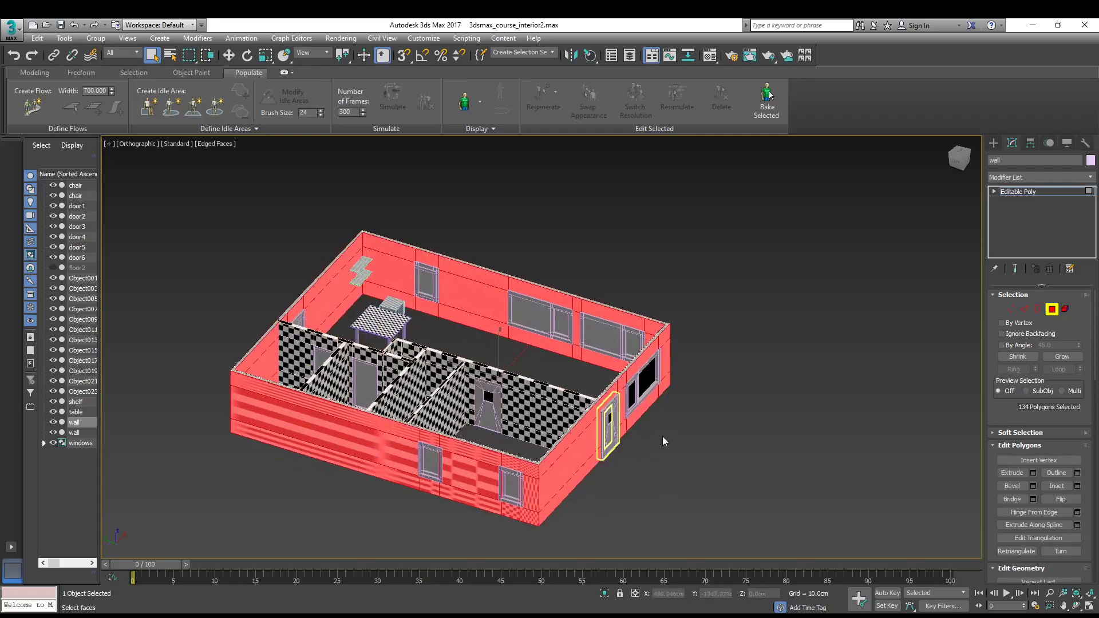
scroll(556, 408, "up", 4)
middle_click_drag(714, 424, 759, 387)
scroll(763, 374, "down", 2)
middle_click_drag(590, 421, 838, 396, "alt")
middle_click_drag(838, 396, 724, 382)
scroll(1044, 404, "down", 4)
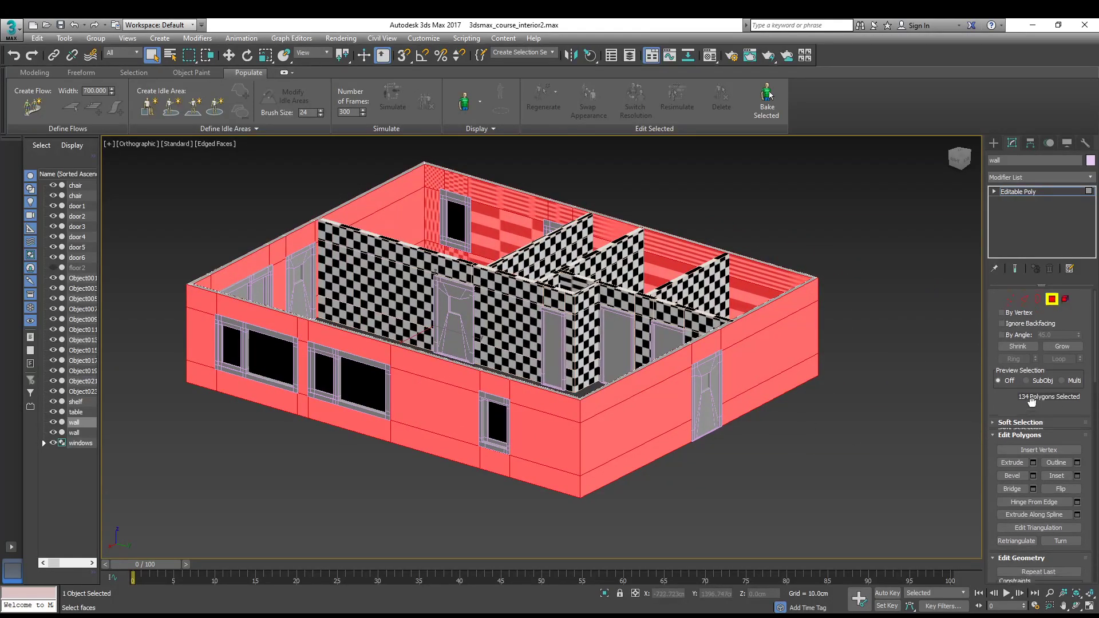
Add an Unwrap UVW modifier to the outer wall, keeping the side faces selected, and open the UV editor
scroll(1046, 403, "down", 10)
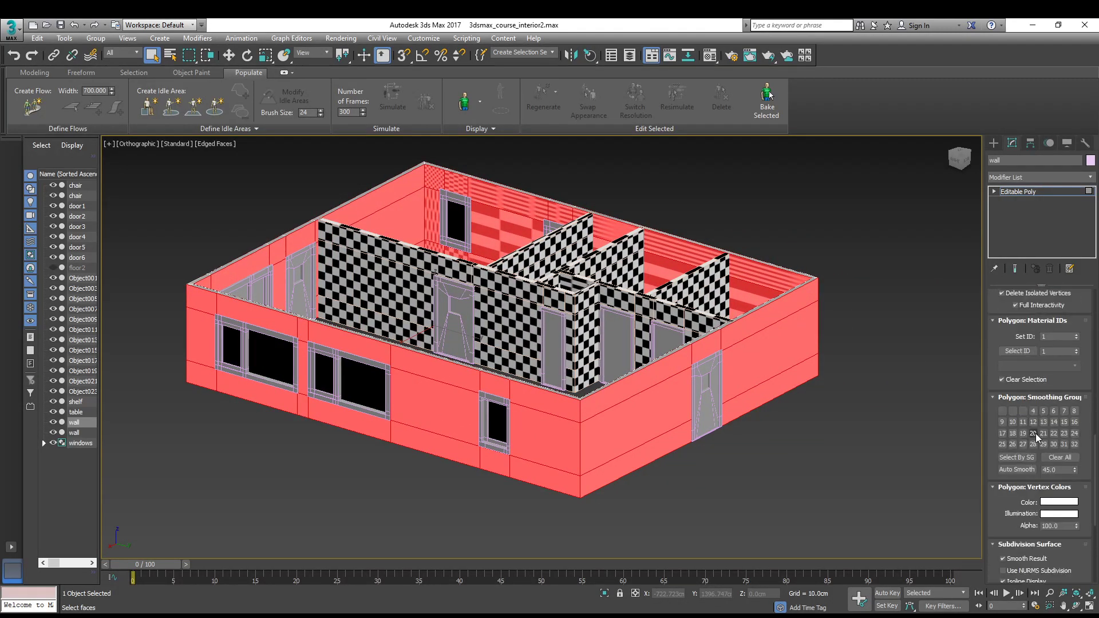
scroll(1035, 434, "up", 10)
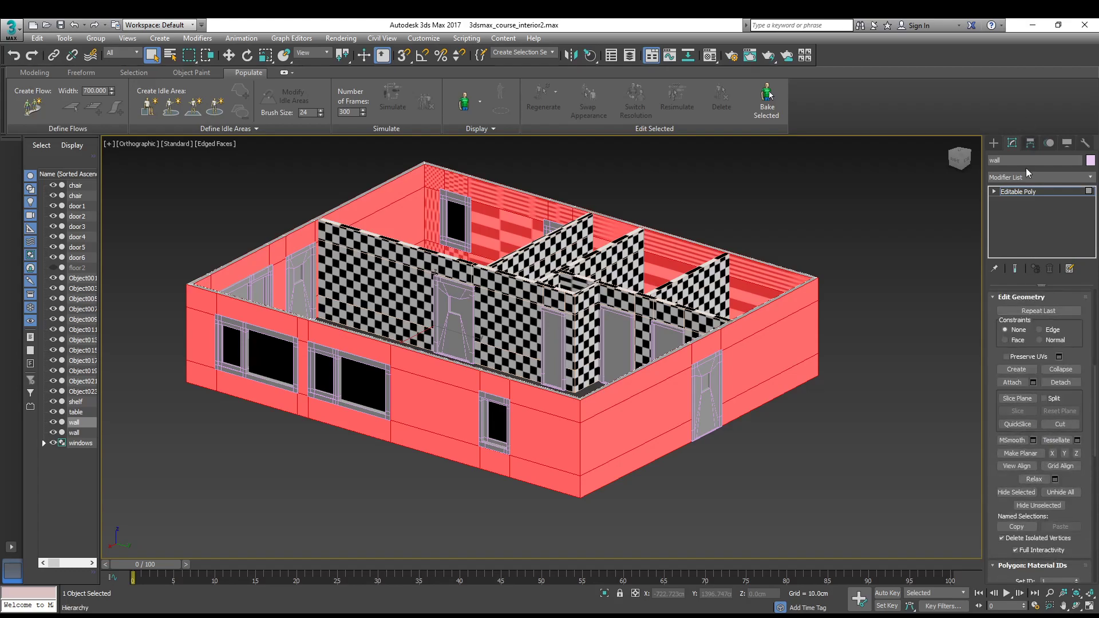
left_click(1030, 192)
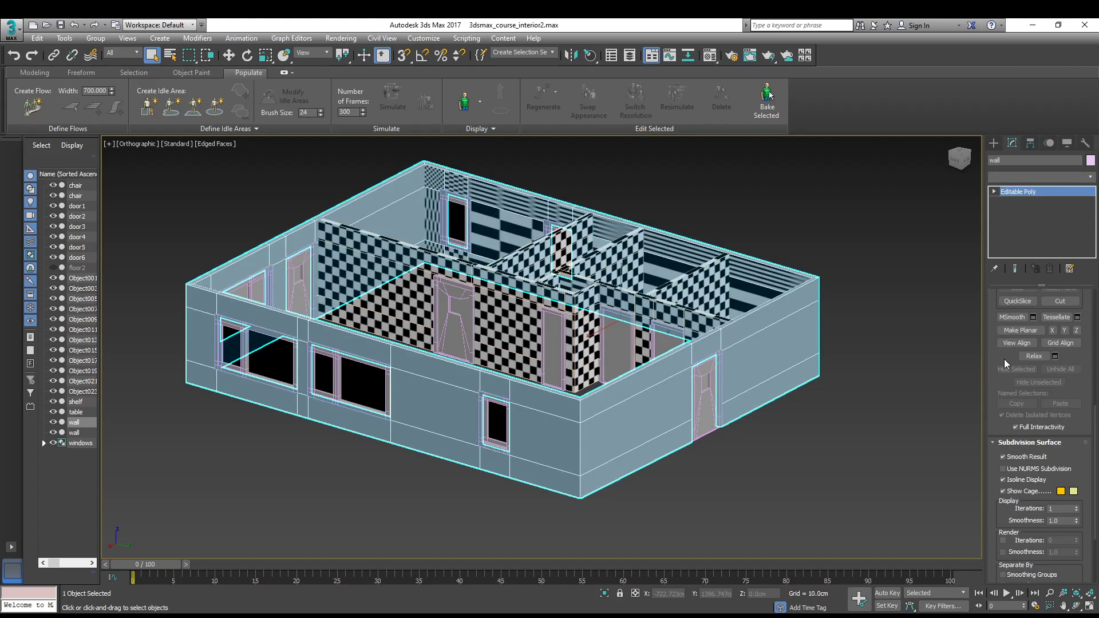
key("u")
left_click(1028, 501)
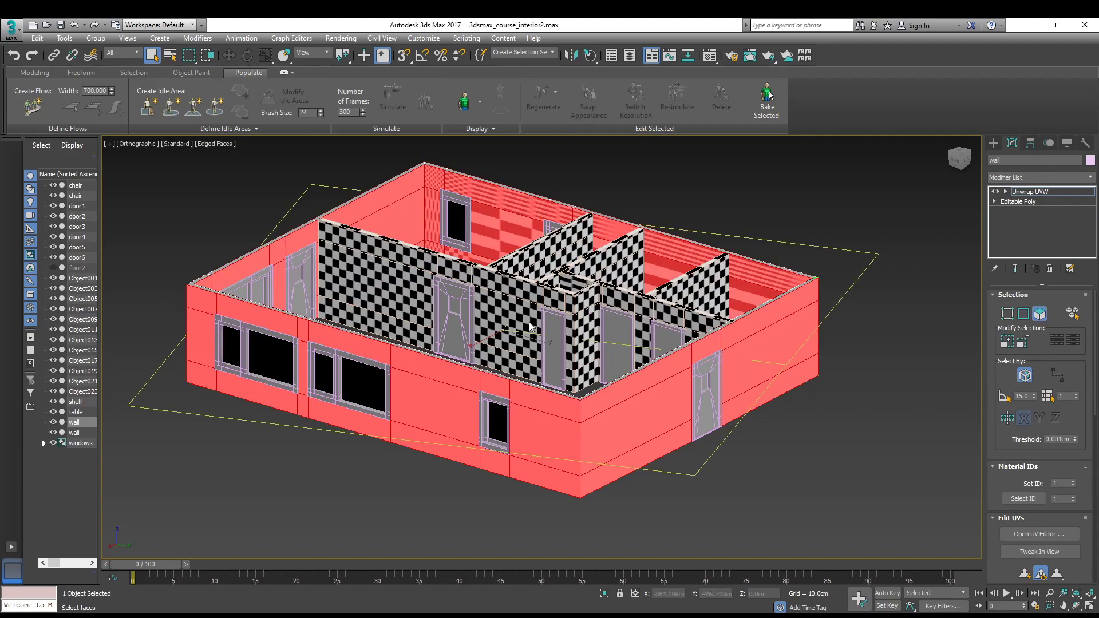
middle_click_drag(722, 348, 791, 334)
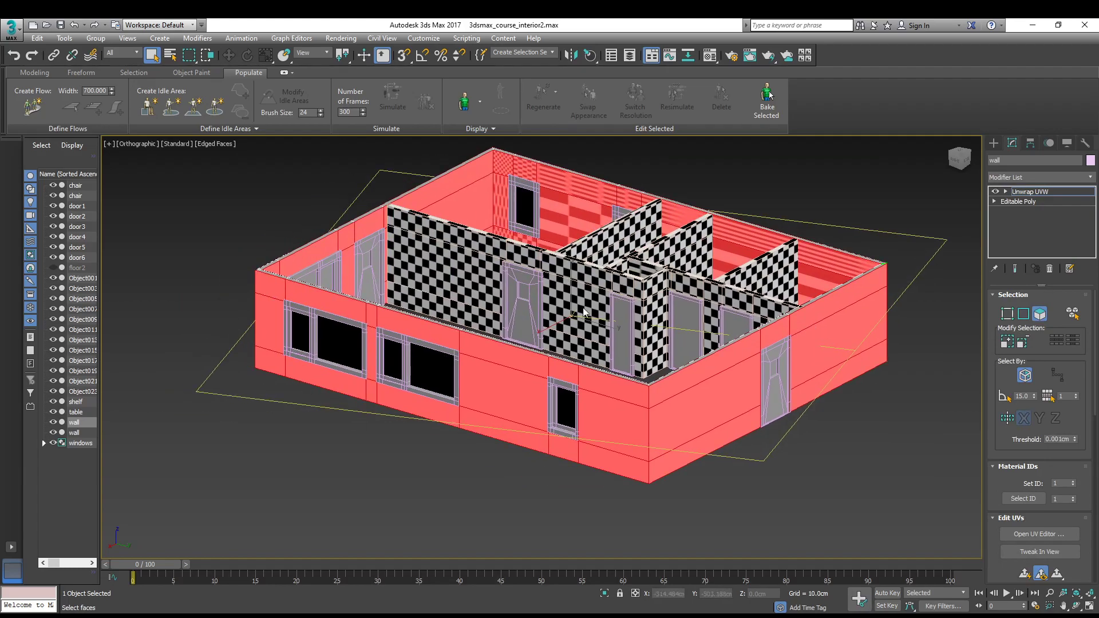
middle_click_drag(561, 316, 505, 355)
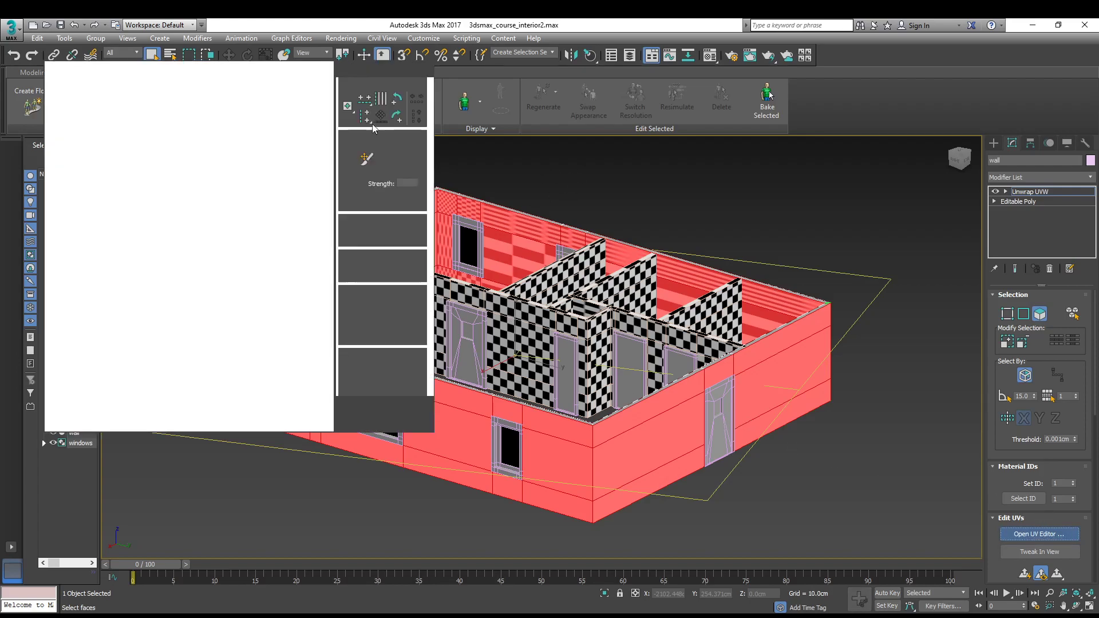
scroll(264, 228, "down", 10)
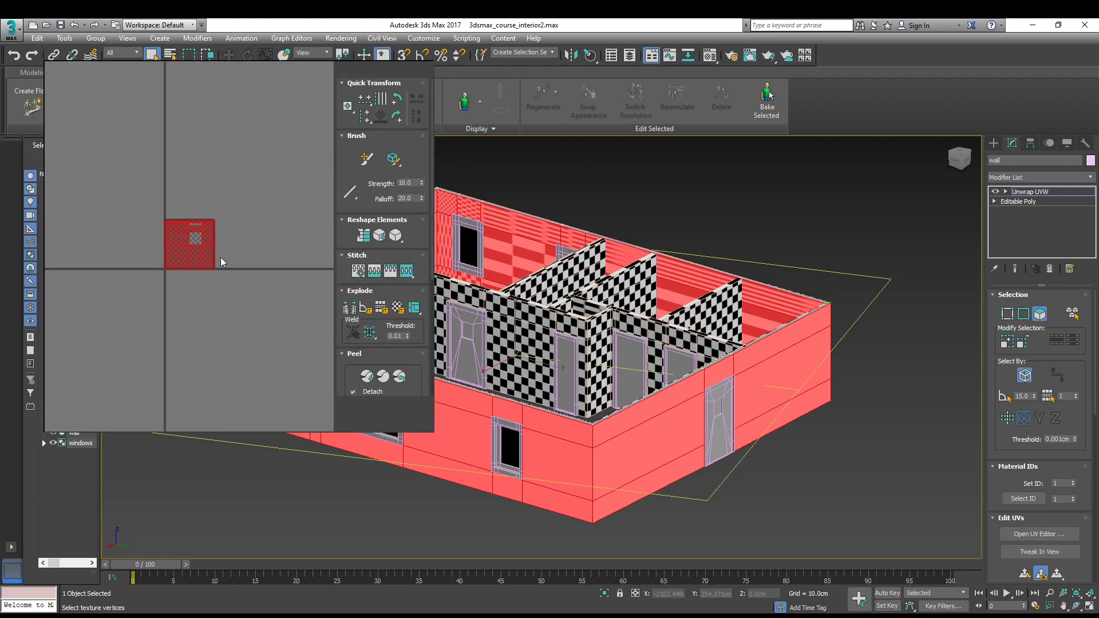
Apply a box projection to the selected outer wall faces
left_click(1012, 498)
scroll(1027, 462, "down", 5)
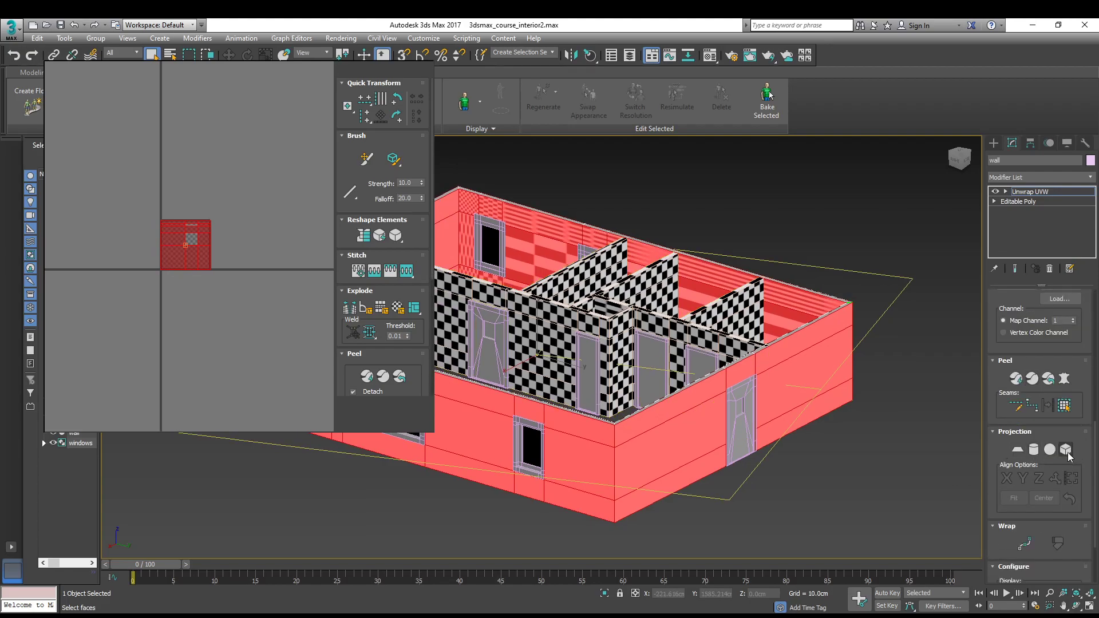
middle_click_drag(648, 371, 667, 377, "alt")
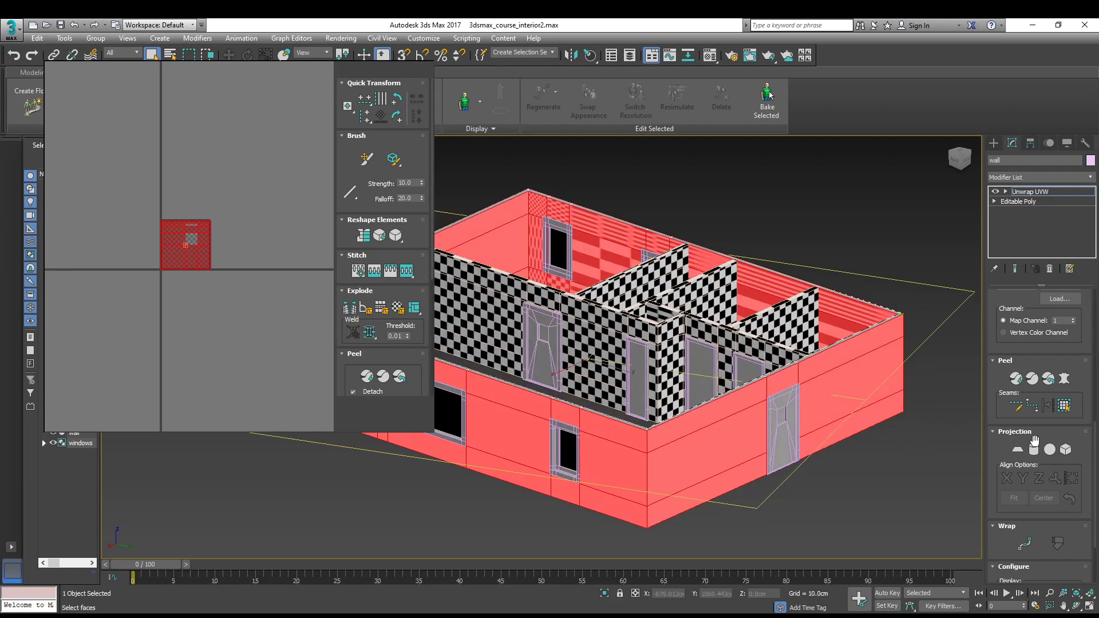
left_click(1066, 452)
middle_click_drag(798, 387, 850, 420)
scroll(869, 401, "down", 5)
scroll(850, 420, "up", 10)
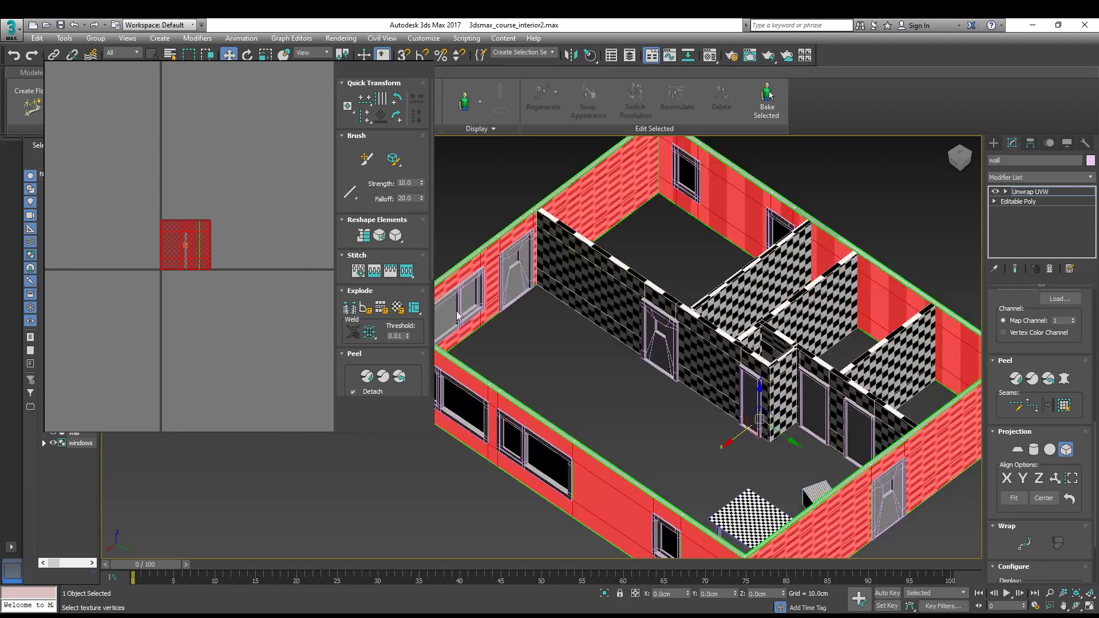
scroll(752, 315, "down", 8)
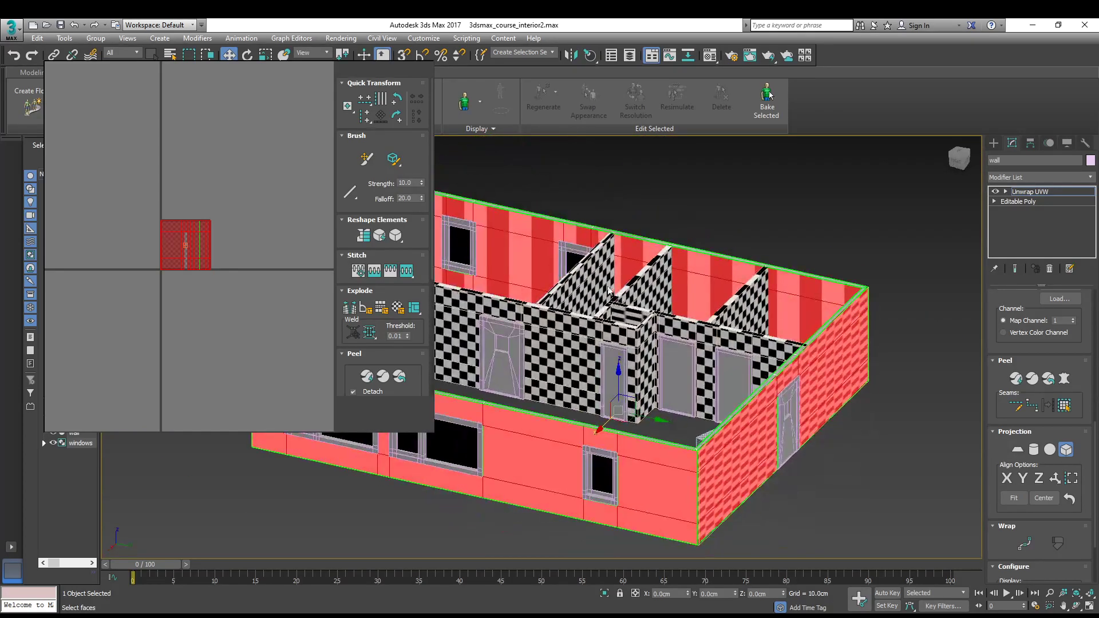
Enlarge the box projection gizmo until it extends well beyond the outer walls
left_click(267, 55)
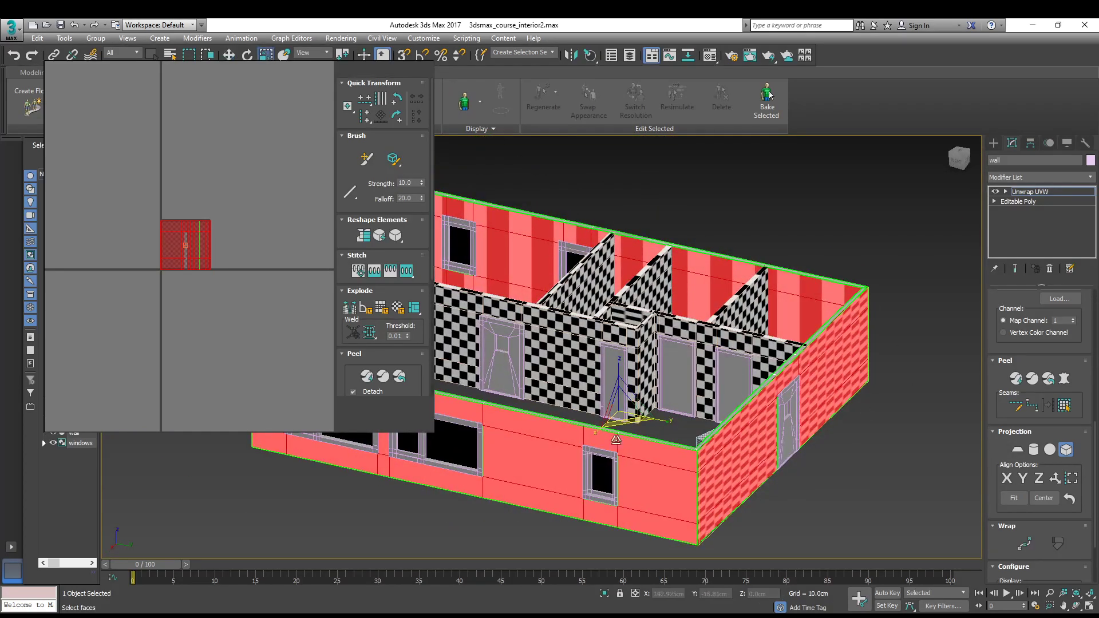
left_click_drag(628, 420, 647, 329)
scroll(710, 372, "down", 5)
middle_click_drag(713, 382, 752, 358, "alt")
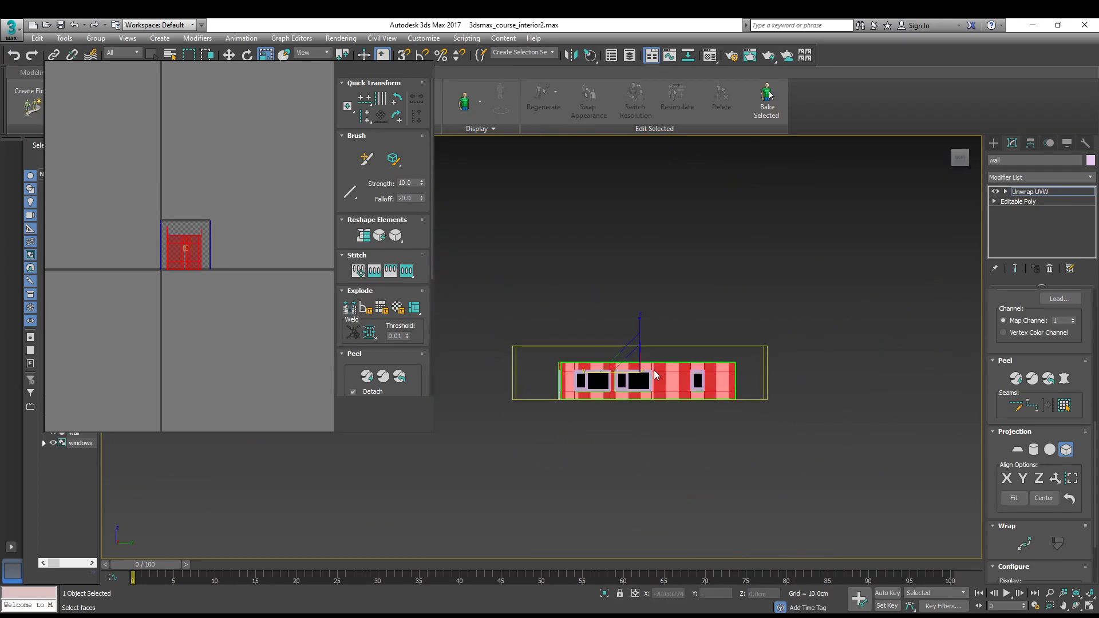
scroll(654, 370, "up", 4)
middle_click_drag(623, 330, 729, 374, "alt")
key("f")
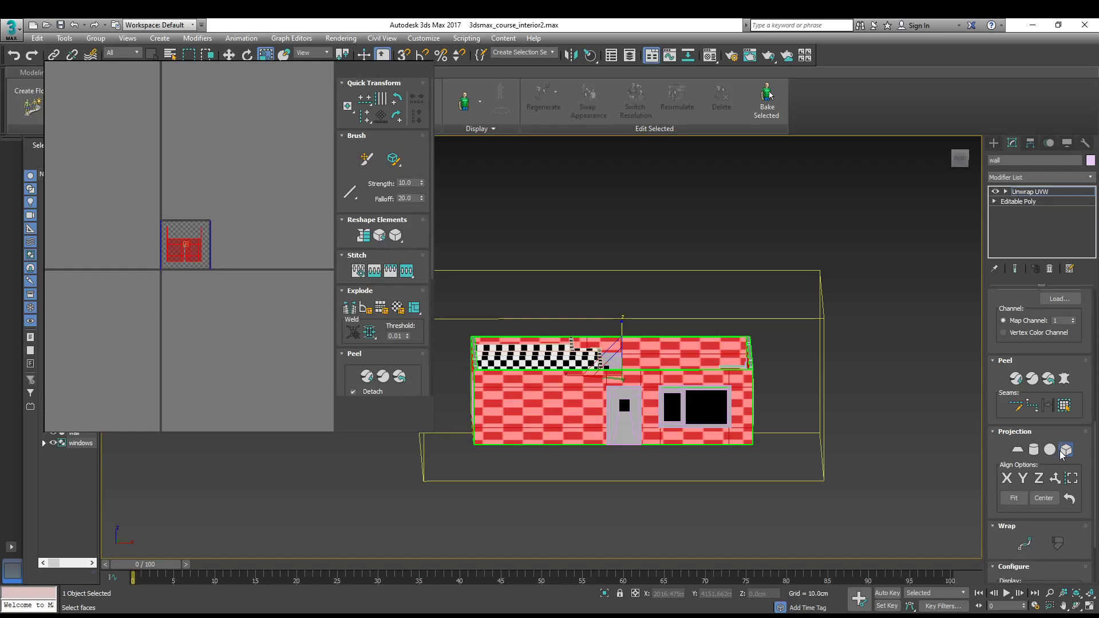
Try a spherical projection on the selected outer wall faces, and replace it with a cylindrical projection
left_click(1050, 450)
middle_click_drag(813, 441, 912, 464, "alt")
left_click(1034, 450)
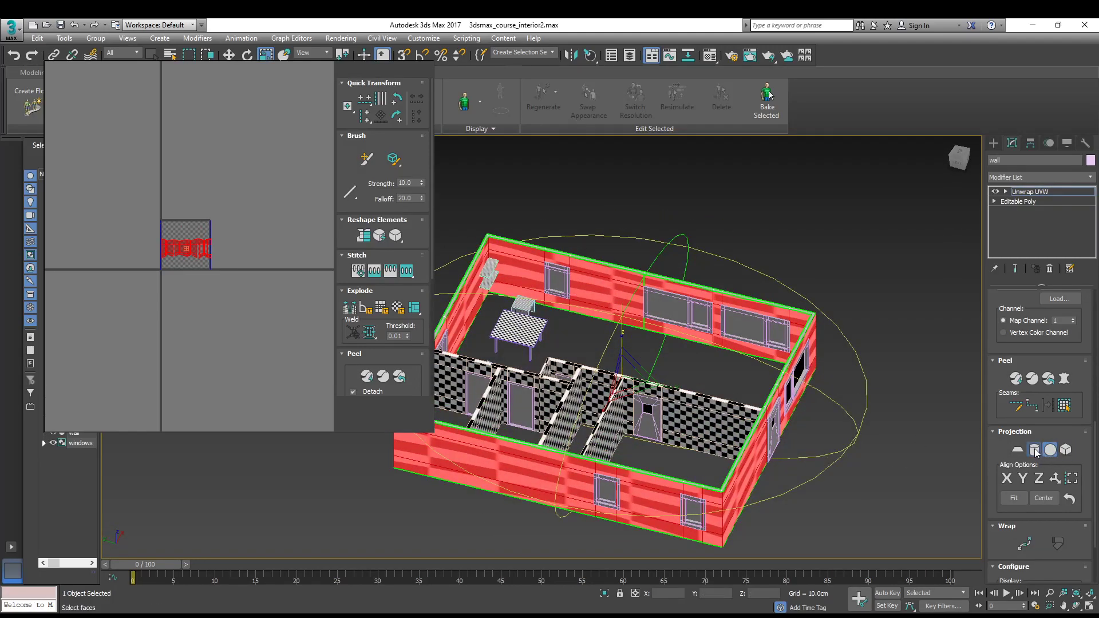
Scale the cylindrical projection gizmo so it encloses the whole building in plan
middle_click_drag(672, 376, 686, 366)
scroll(686, 366, "down", 3)
left_click_drag(657, 381, 681, 402)
middle_click_drag(681, 402, 688, 322, "alt")
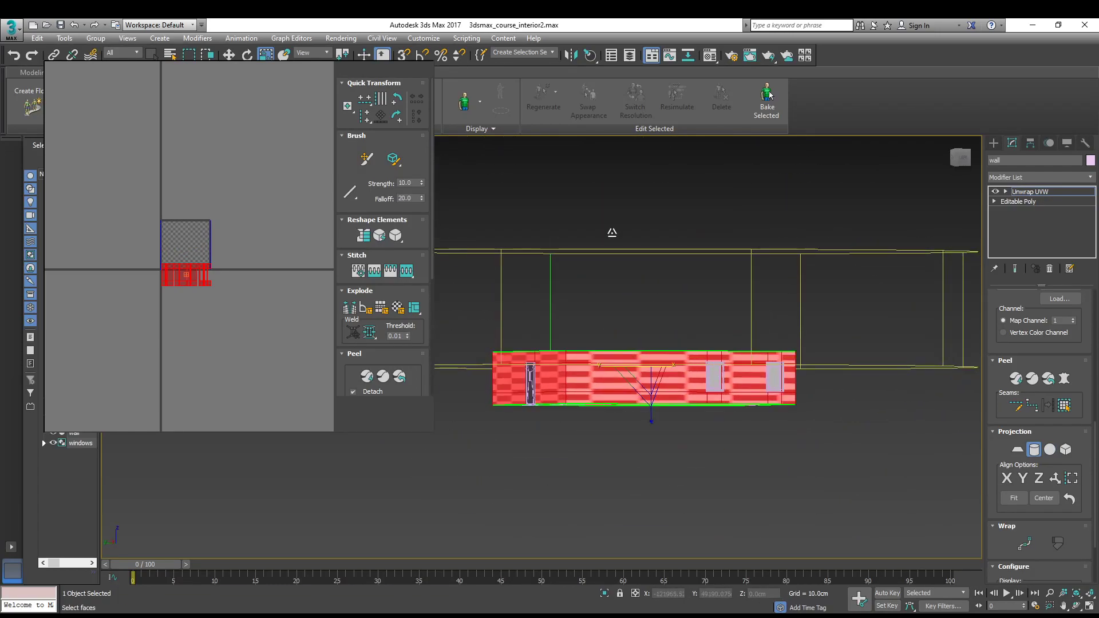
Lower the cylindrical projection gizmo to the height of the outer walls and end the projection mode
left_click(230, 56)
left_click_drag(652, 347, 651, 407)
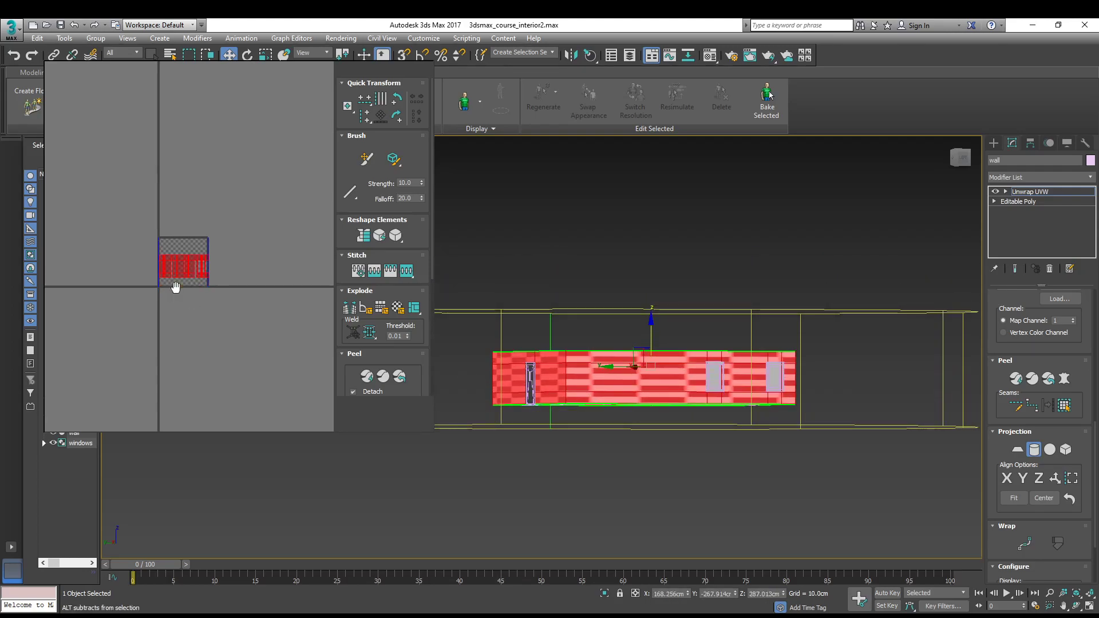
scroll(189, 245, "up", 5)
middle_click_drag(692, 413, 692, 438, "alt")
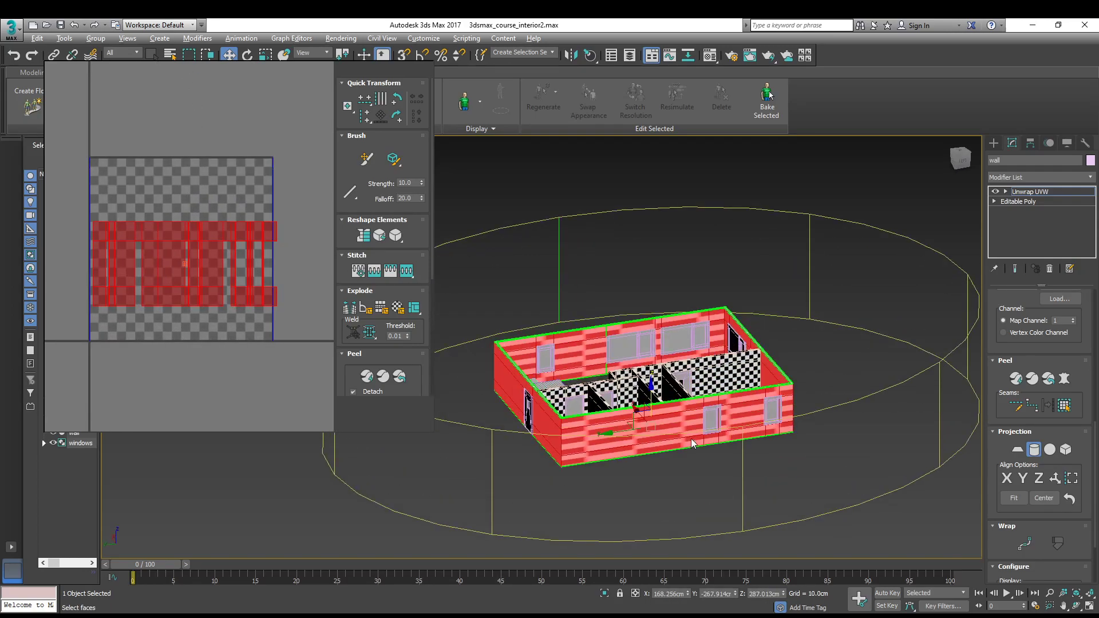
left_click(1040, 450)
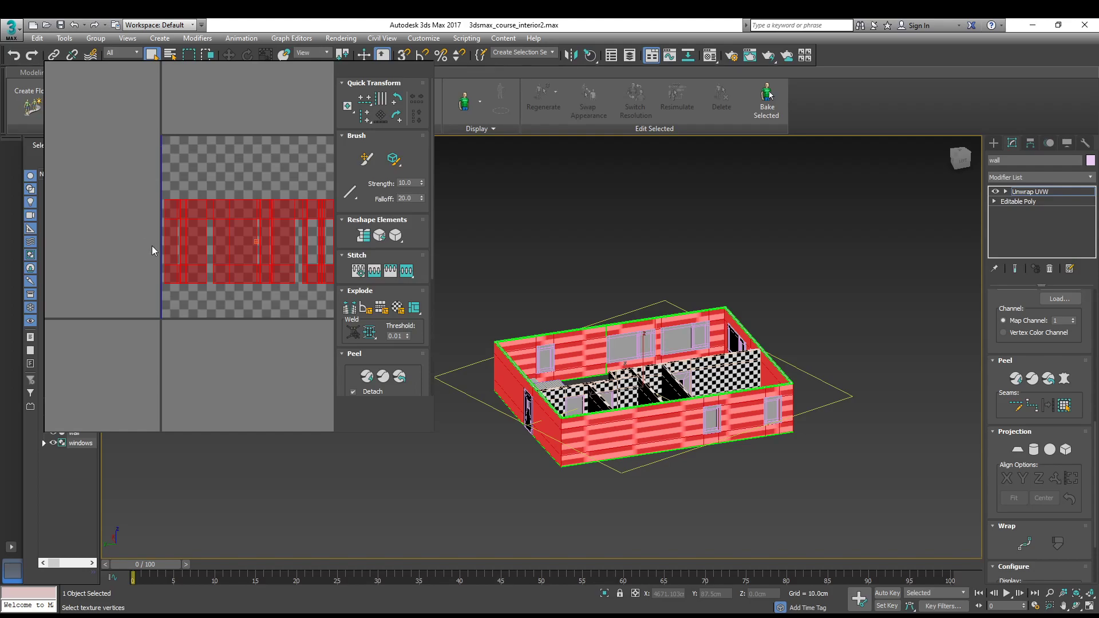
Try relaxing the cylindrically projected outer wall UVs and undo the change
left_click(176, 135)
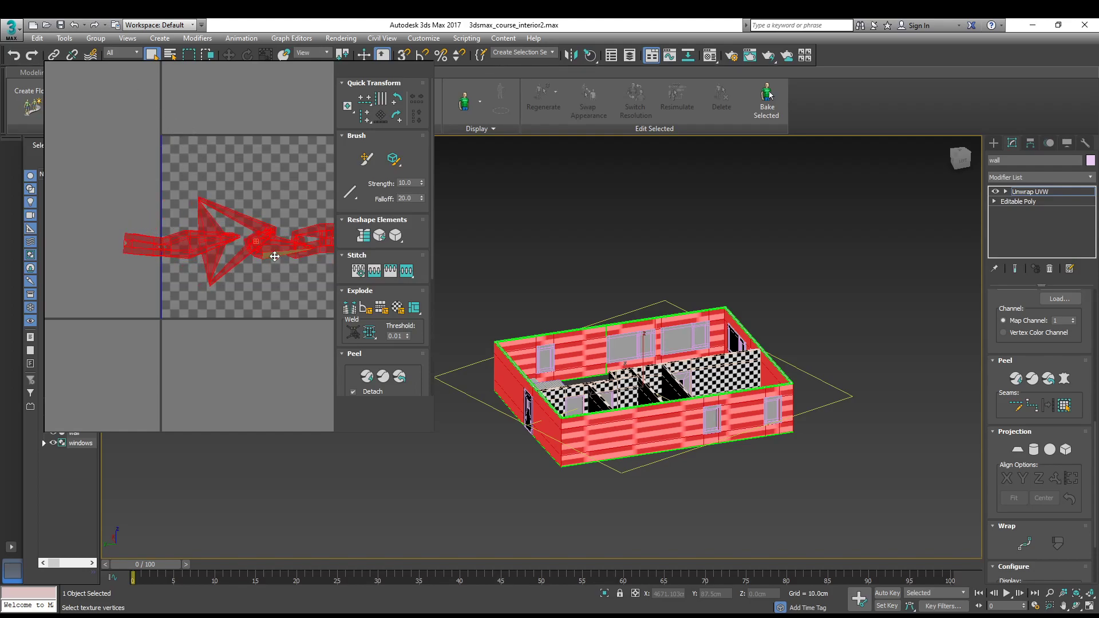
middle_click_drag(261, 254, 188, 246)
scroll(247, 260, "down", 3)
middle_click_drag(628, 442, 729, 422, "alt")
key("ctrl+z")
scroll(167, 296, "up", 3)
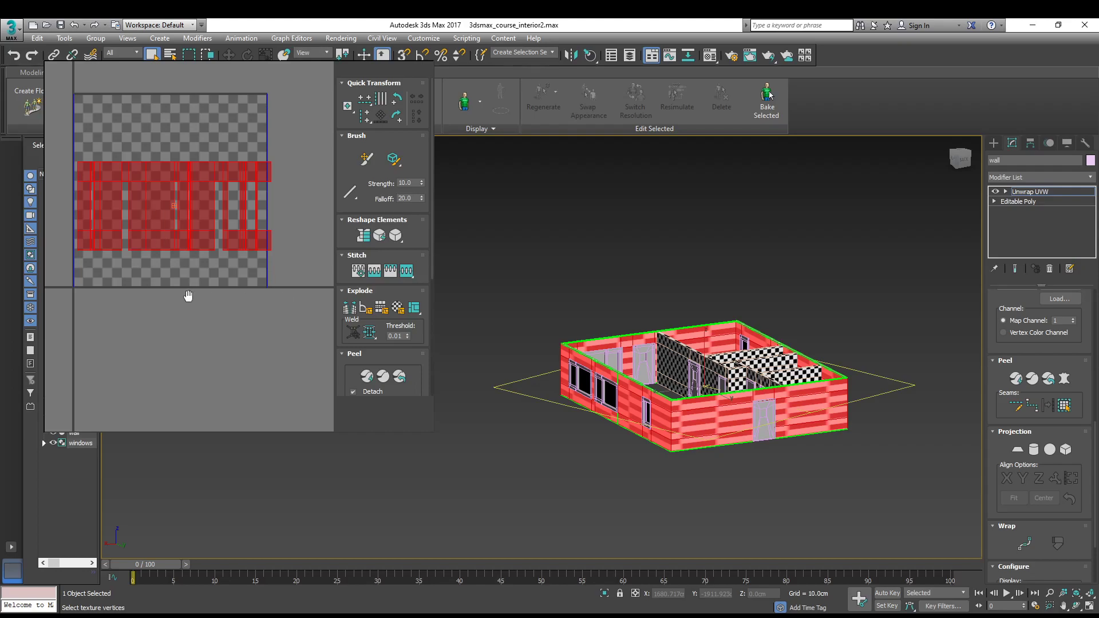
Move the selected outer wall UV strip down across the lower edge of the texture tile
middle_click_drag(187, 293, 195, 307)
left_click(108, 406)
left_click(163, 254)
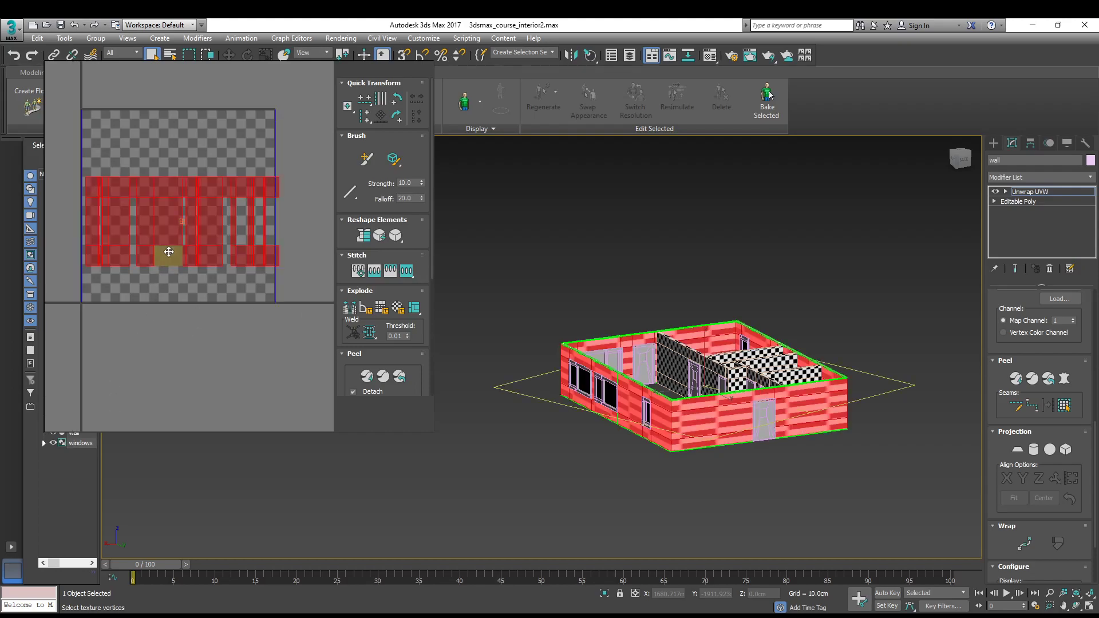
left_click_drag(167, 224, 179, 303)
Select the exterior faces around the single window on the long outer wall with three window openings
middle_click_drag(681, 417, 785, 335, "alt")
scroll(788, 329, "up", 3)
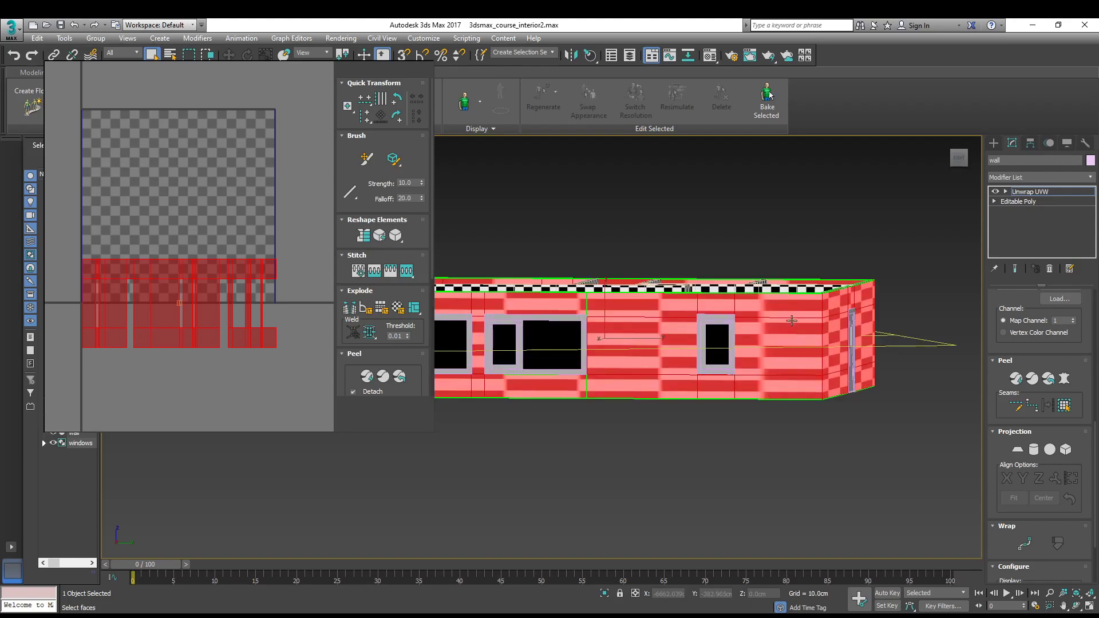
left_click(799, 304)
left_click(804, 343, "ctrl")
left_click(778, 393, "ctrl")
left_click(710, 390, "ctrl")
left_click(715, 309, "ctrl")
left_click(681, 303, "ctrl")
left_click(676, 349, "ctrl")
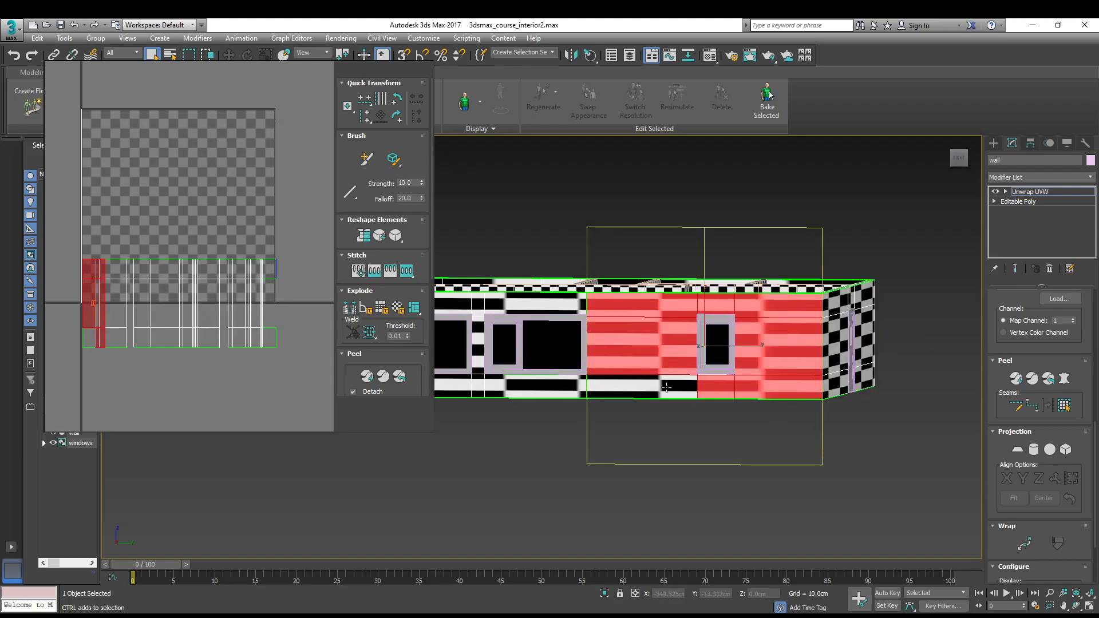
left_click(667, 387, "ctrl")
Add the exterior faces around the two wide windows, up to the far corner, to the long wall selection
left_click(567, 390, "ctrl")
left_click(567, 307, "ctrl")
left_click(476, 306, "ctrl")
left_click(474, 350, "ctrl")
left_click(473, 382, "ctrl")
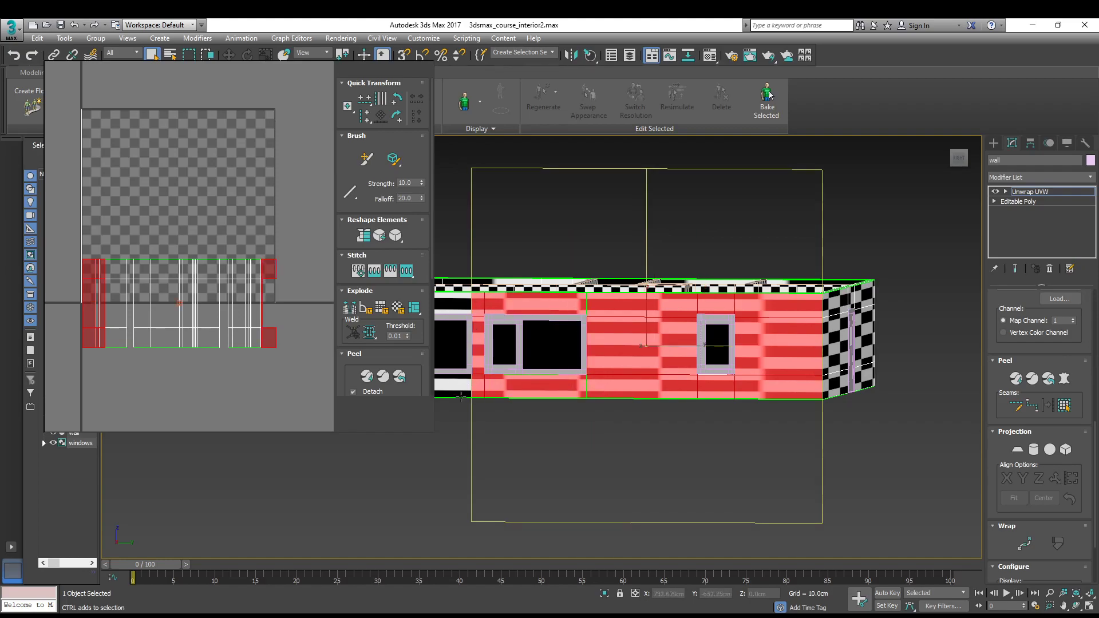
left_click(450, 306, "ctrl")
middle_click_drag(564, 299, 753, 301)
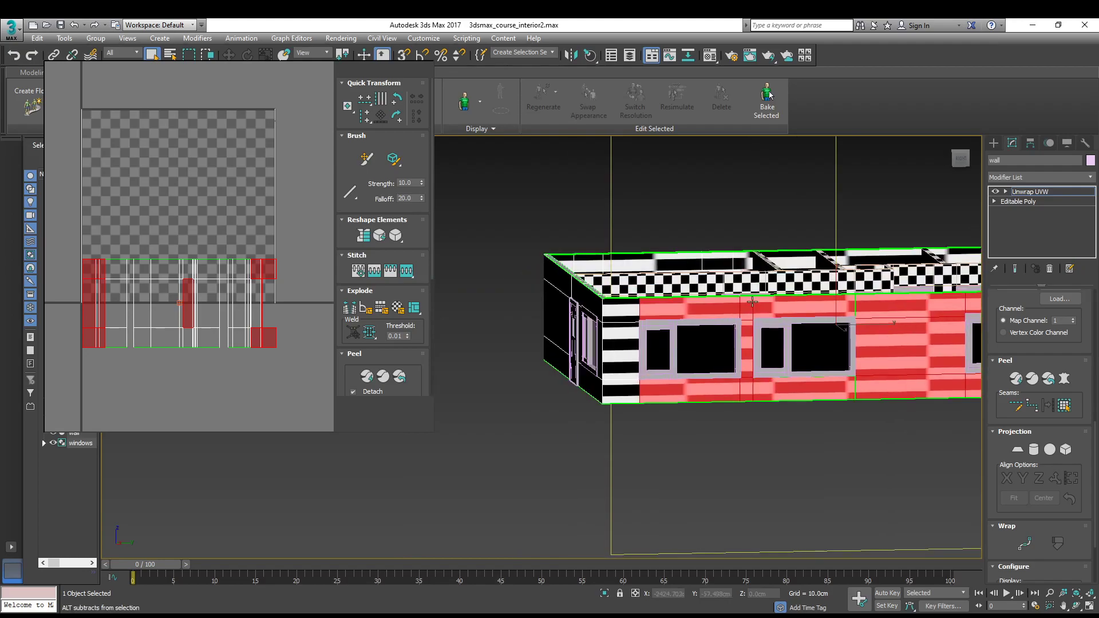
left_click(614, 390, "ctrl")
left_click(620, 363, "ctrl")
left_click(626, 316, "ctrl")
middle_click_drag(658, 322, 606, 240)
scroll(755, 385, "down", 5)
left_click_drag(605, 236, 689, 318, "alt")
mouse_move(690, 319)
middle_mouse_down("alt")
mouse_move(892, 256)
mouse_move(694, 310)
middle_mouse_up("alt")
scroll(688, 417, "up", 4)
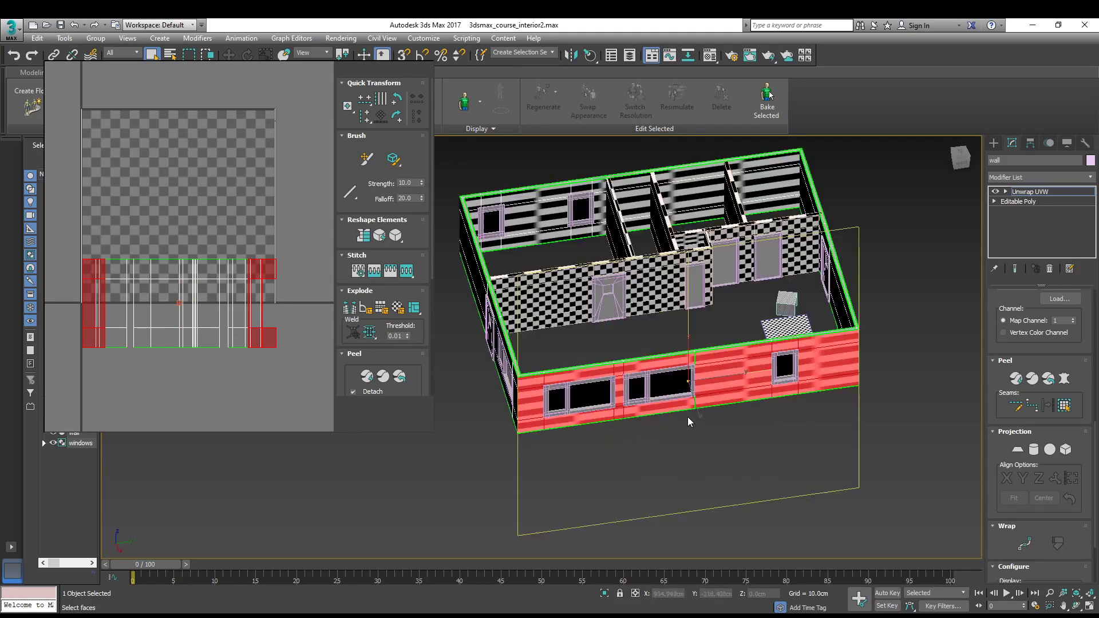
Apply Flatten Mapping to the selected long wall faces and place their UV island outside the texture tile
left_click(161, 140)
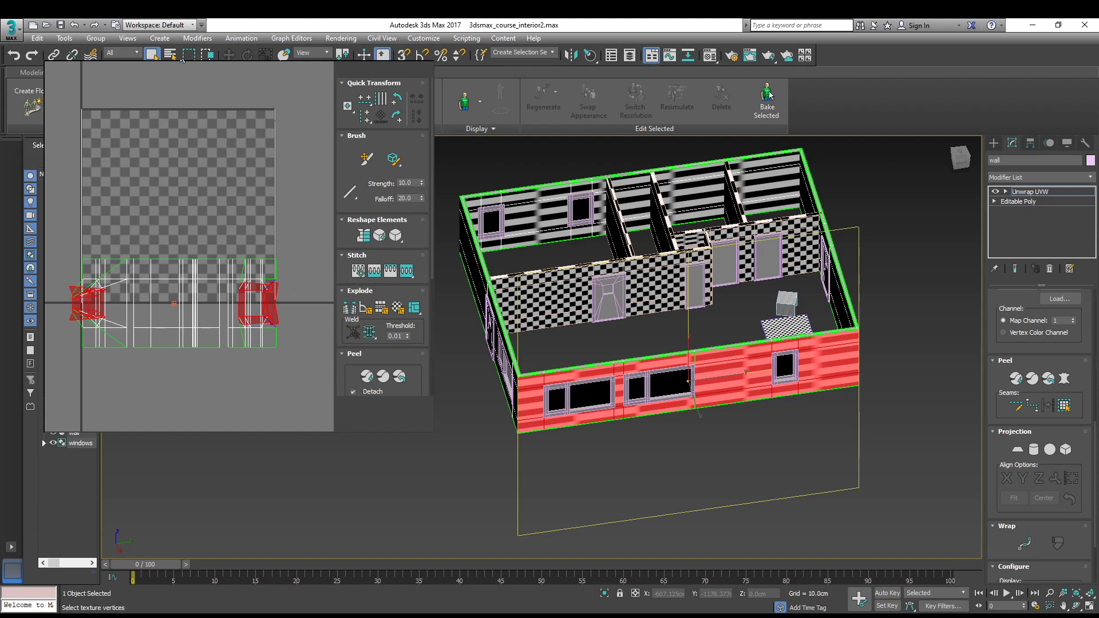
middle_click_drag(657, 342, 699, 318)
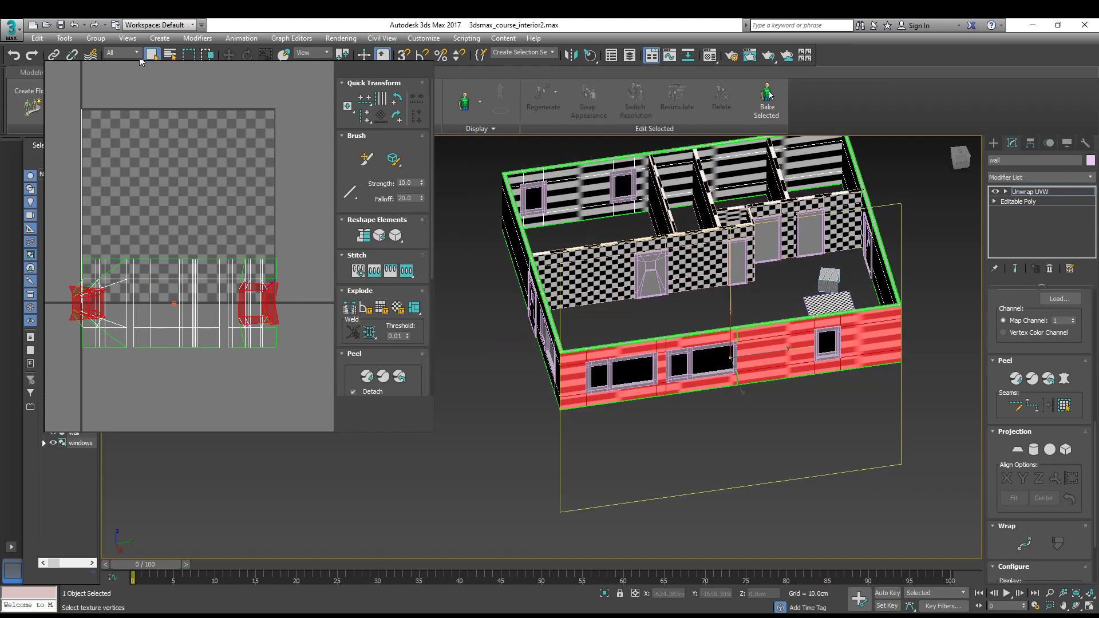
left_click(203, 139)
scroll(214, 218, "down", 4)
scroll(223, 169, "up", 1)
left_click_drag(242, 201, 144, 132)
Select all exterior faces of the end wall that has the door and the wide window
middle_click_drag(744, 343, 825, 347, "alt")
middle_click_drag(624, 416, 668, 375)
left_click(673, 391)
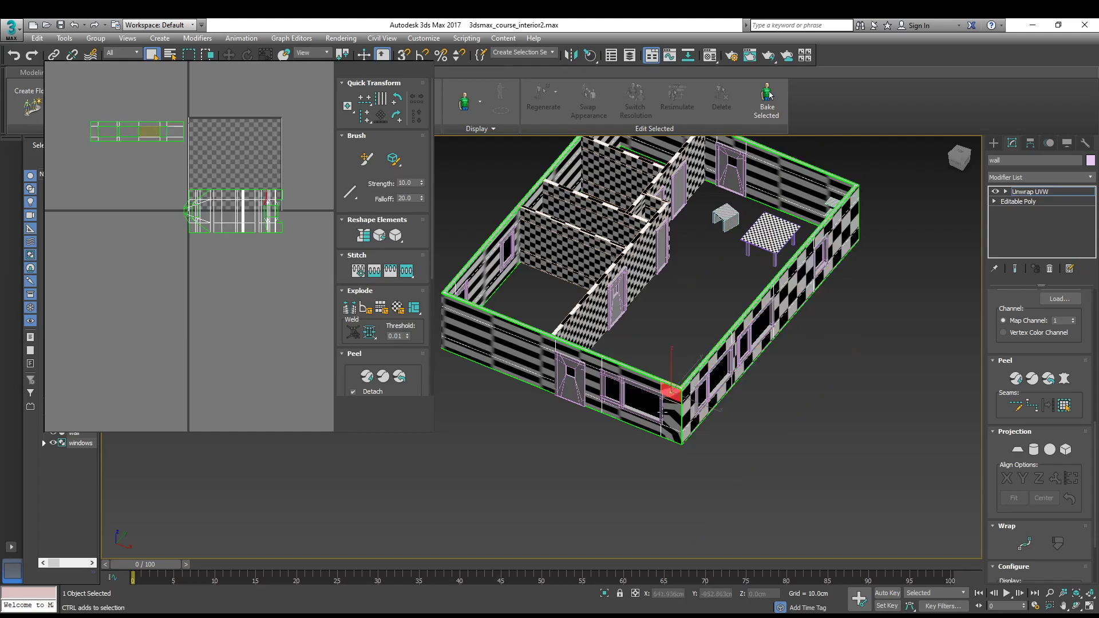
left_click(659, 426, "ctrl")
left_click(636, 373, "ctrl")
left_click(596, 360, "ctrl")
left_click(594, 395, "ctrl")
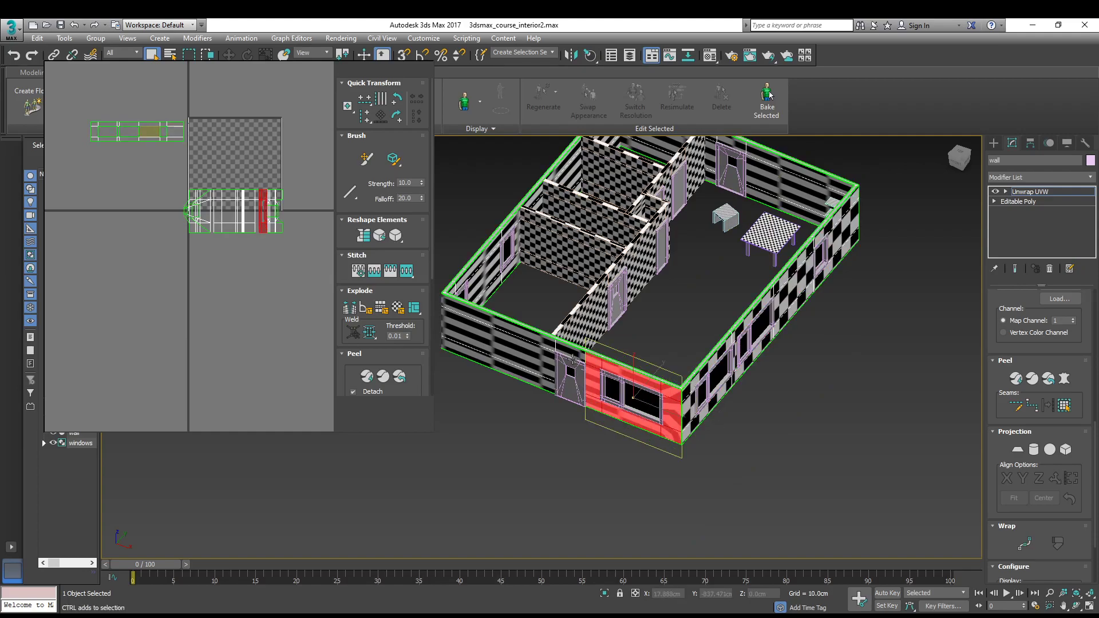
left_click(519, 340, "ctrl")
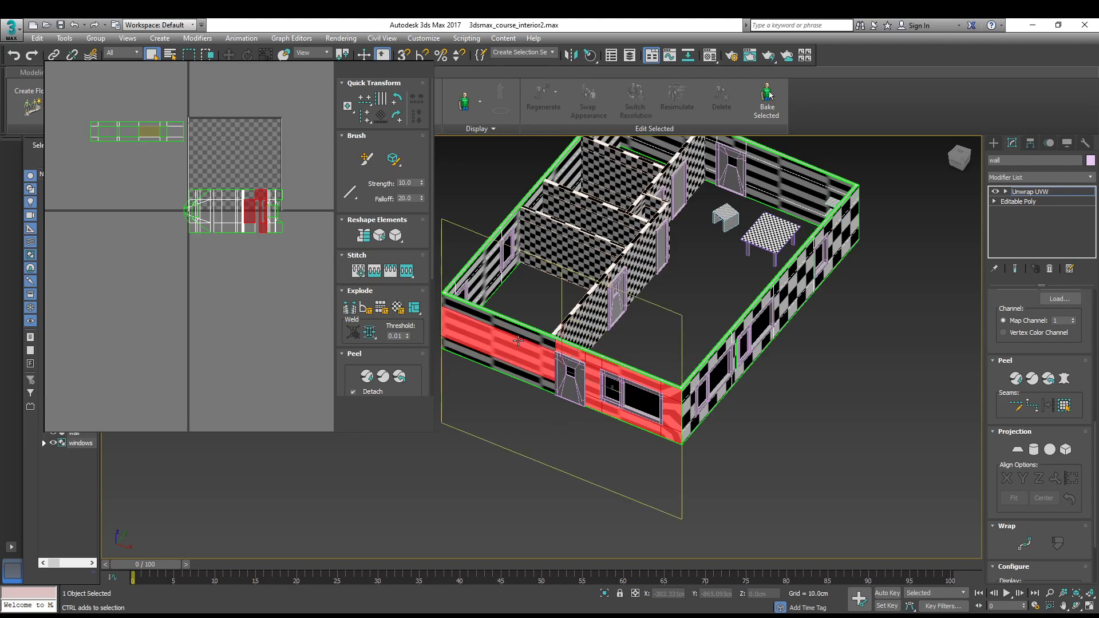
left_click(527, 377, "ctrl")
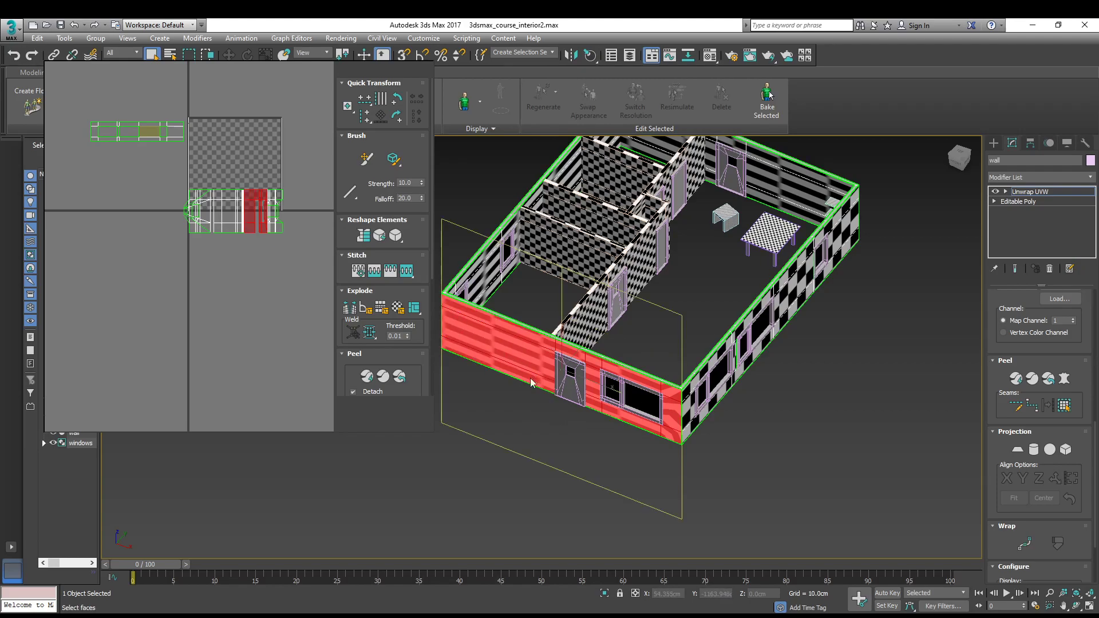
Apply Flatten Mapping to the selected end wall faces and move their UV island beside the texture tile
middle_click_drag(237, 105, 243, 95)
left_click_drag(259, 203, 130, 191)
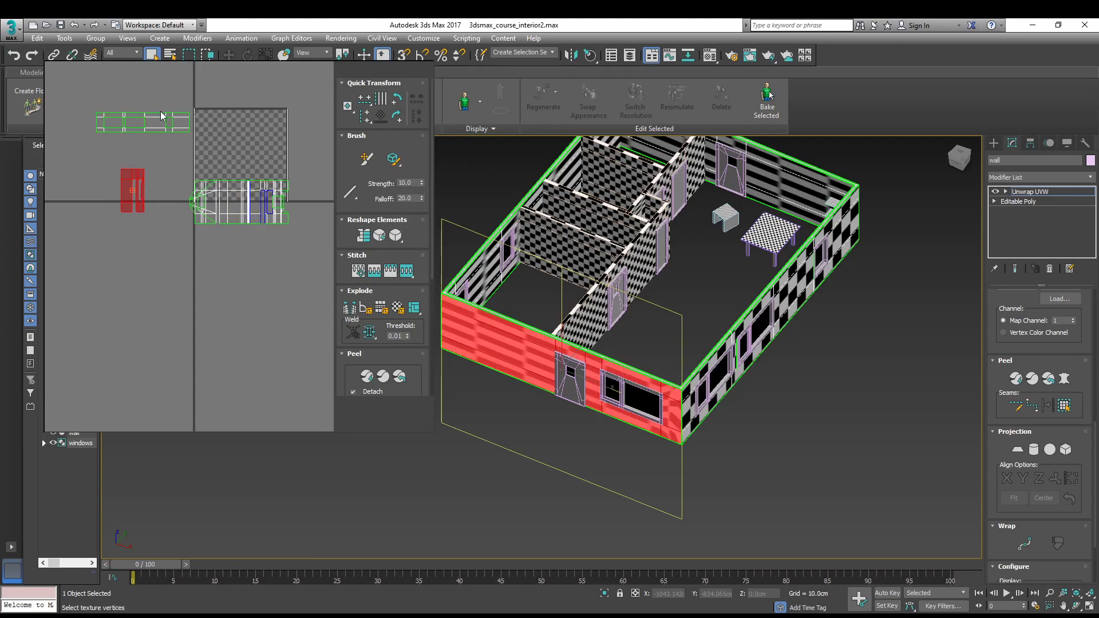
left_click(163, 50)
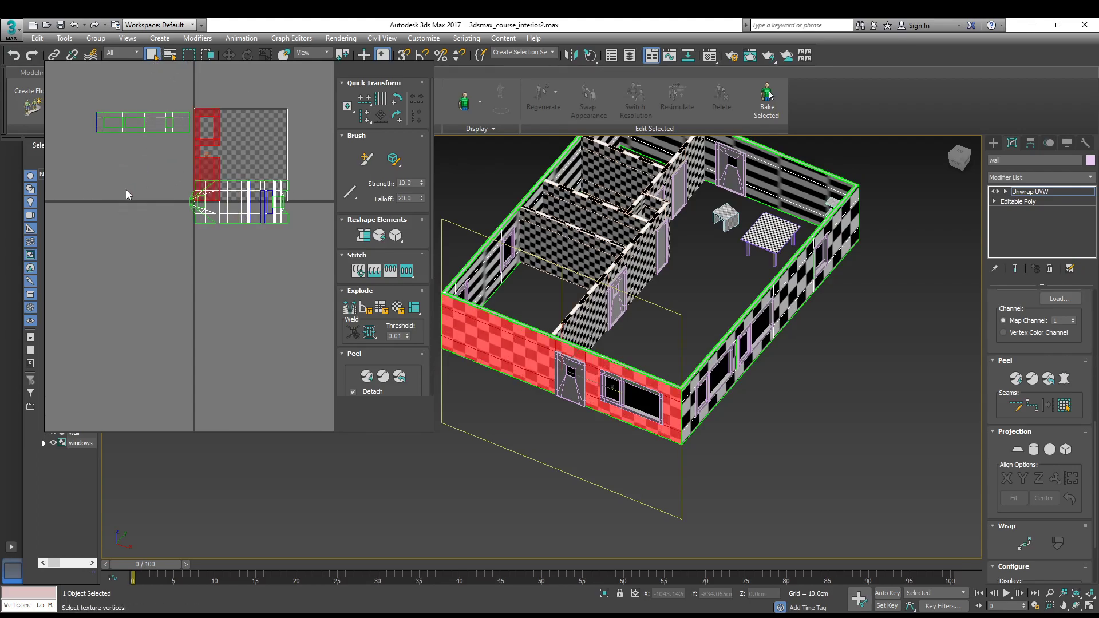
left_click_drag(199, 165, 113, 183)
Select all exterior faces of the long outer wall with the two small windows
middle_click_drag(560, 373, 742, 323, "alt")
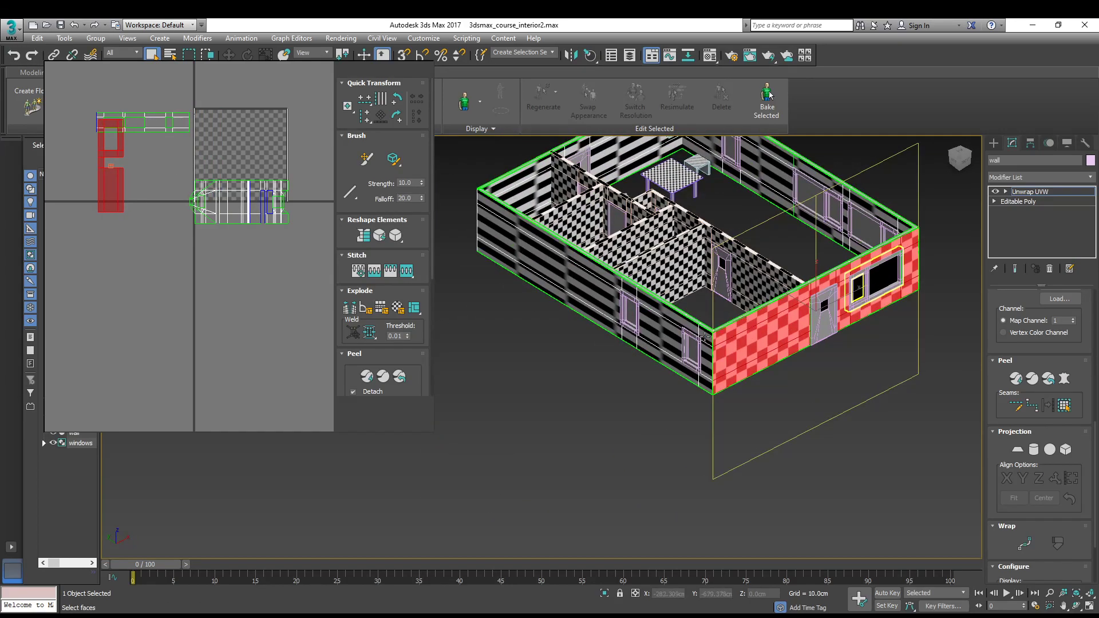
left_click(703, 346)
left_click(669, 372, "ctrl")
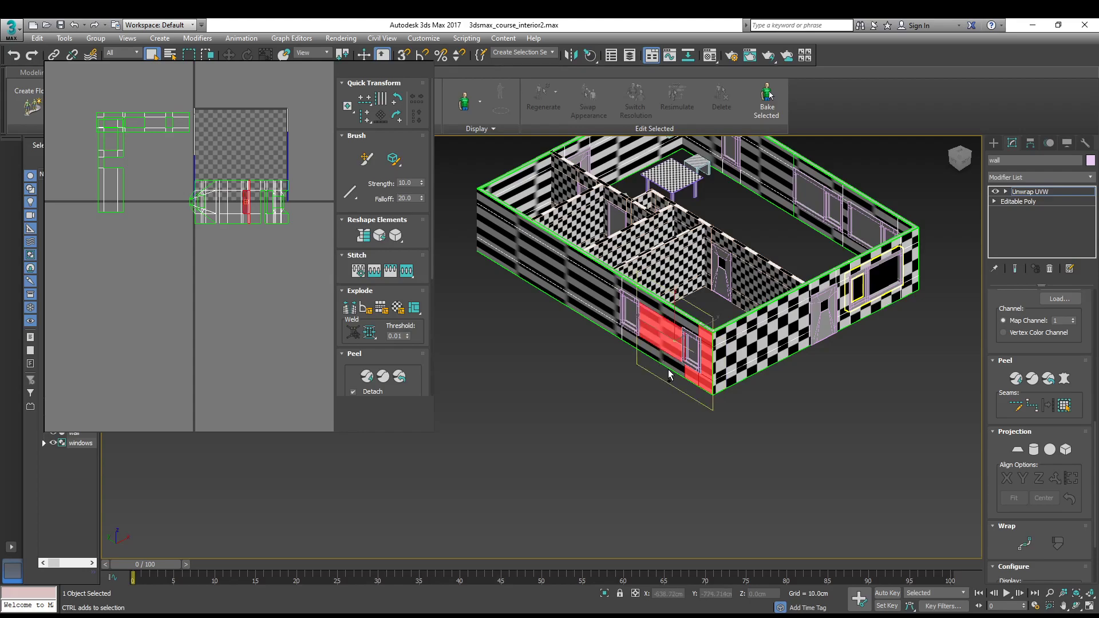
left_click(663, 358, "ctrl")
left_click(677, 314, "ctrl")
key("ctrl+z")
left_click(668, 312, "ctrl")
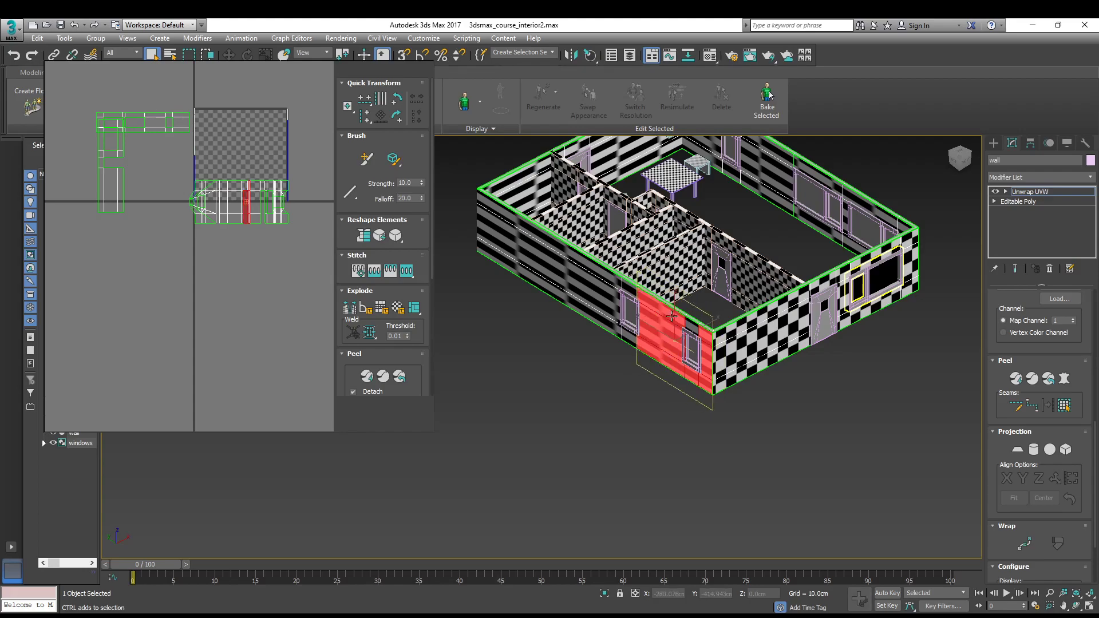
left_click(632, 295, "ctrl")
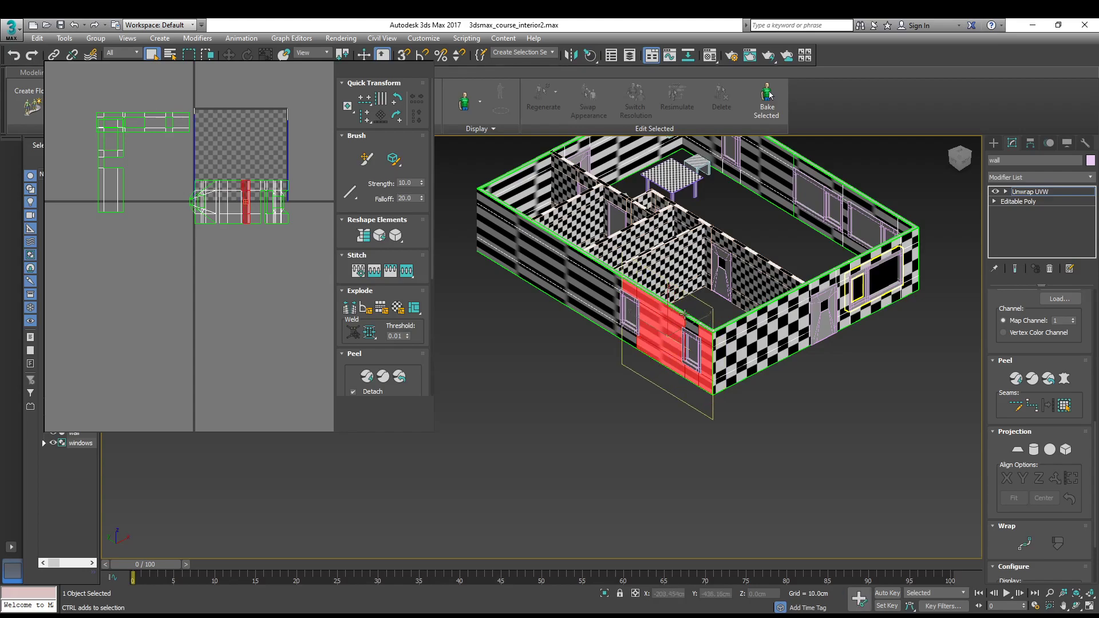
left_click(624, 338, "ctrl")
left_click(607, 327, "ctrl")
left_click(603, 301, "ctrl")
left_click(600, 276, "ctrl")
Flatten-map the selected long wall with two small windows and place its UV island beside the finished ones
middle_click_drag(600, 289, 723, 294, "alt")
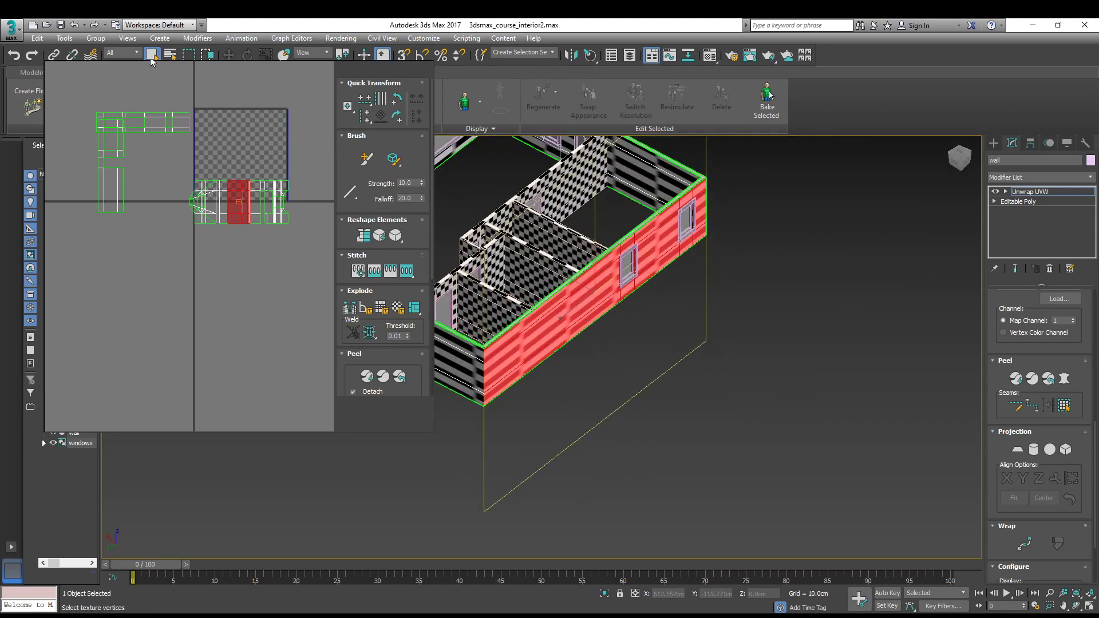
left_click(176, 53)
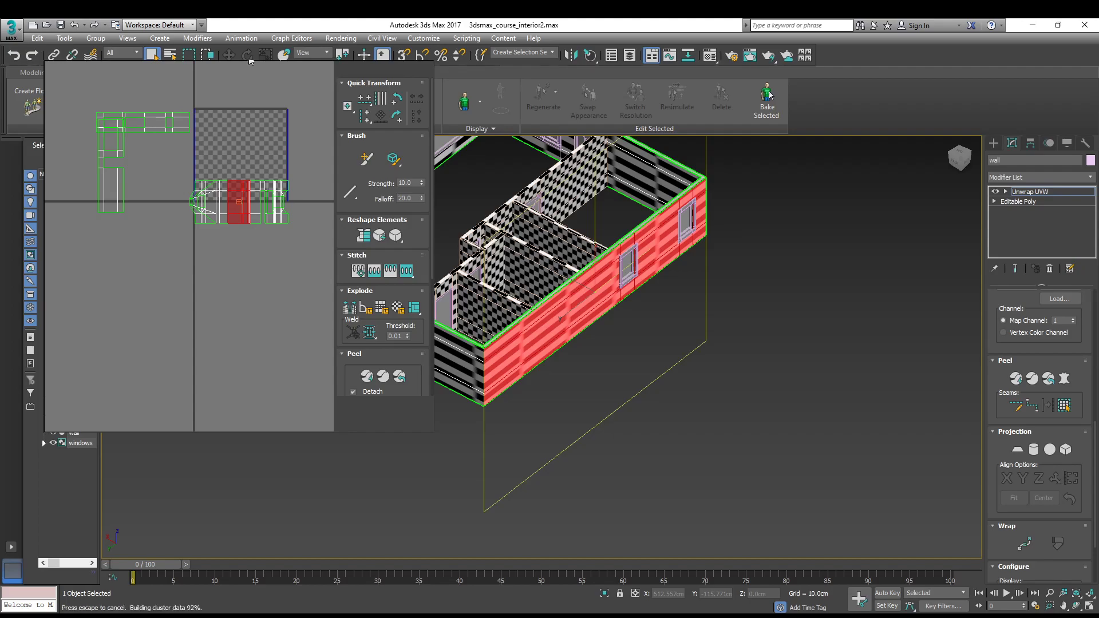
middle_click_drag(513, 316, 618, 320)
left_click_drag(209, 139, 145, 177)
Select all exterior faces of the remaining end wall, which has only a door
middle_click_drag(710, 298, 739, 321, "alt")
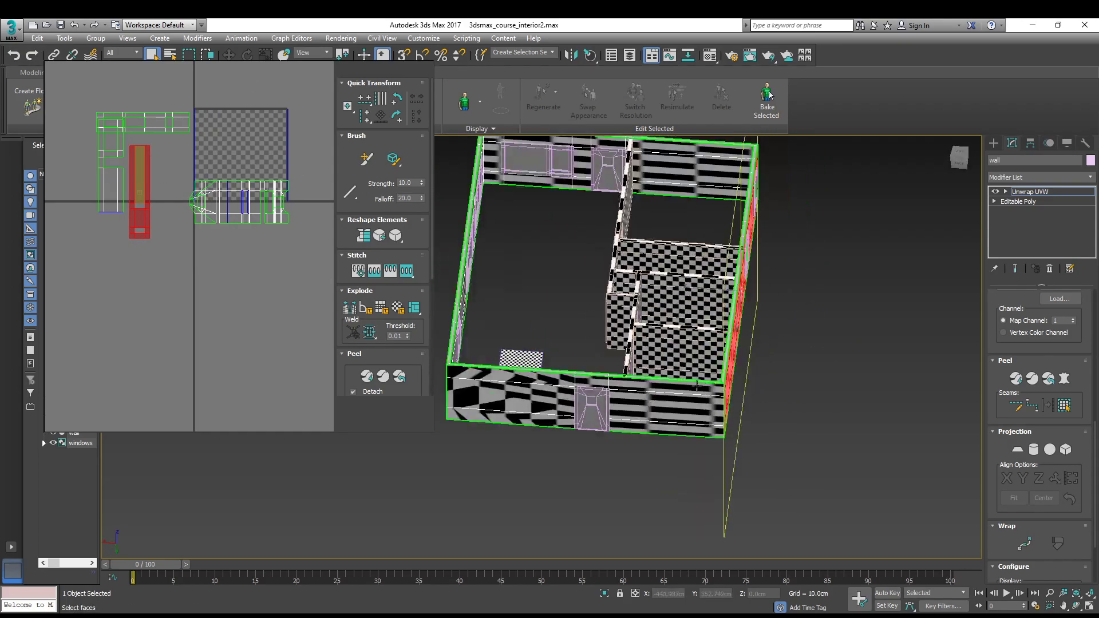
left_click(664, 387)
left_click(665, 407, "ctrl")
left_click(665, 429, "ctrl")
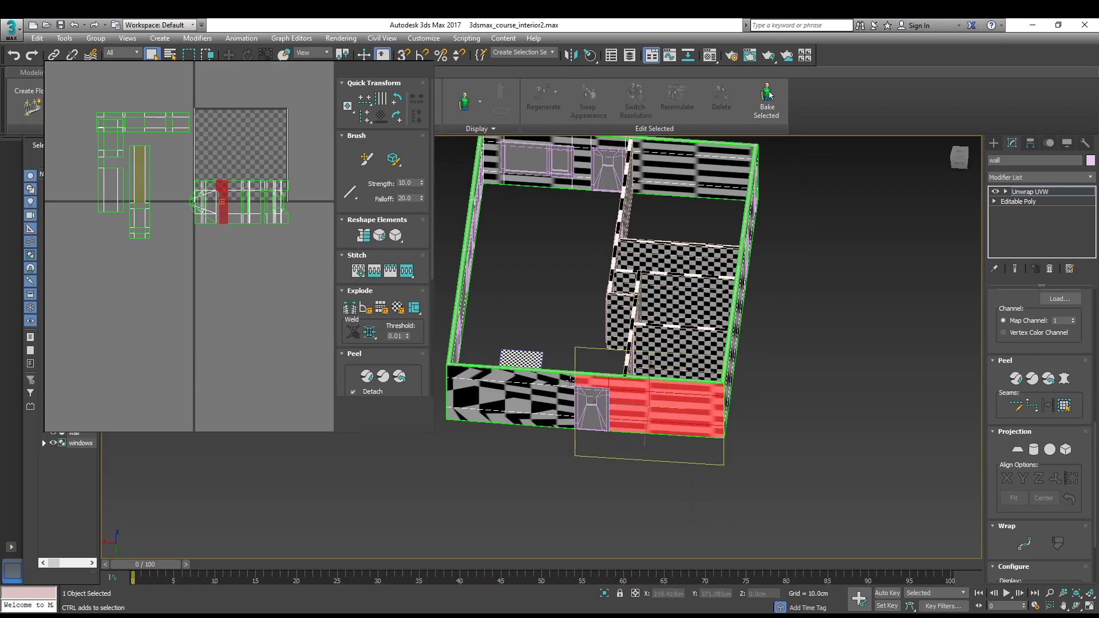
left_click(564, 381, "ctrl")
left_click(550, 398, "ctrl")
left_click(522, 412, "ctrl")
Flatten-map the selected door-only end wall and move its UV island between the finished islands and the tile
middle_click_drag(522, 411, 573, 401, "alt")
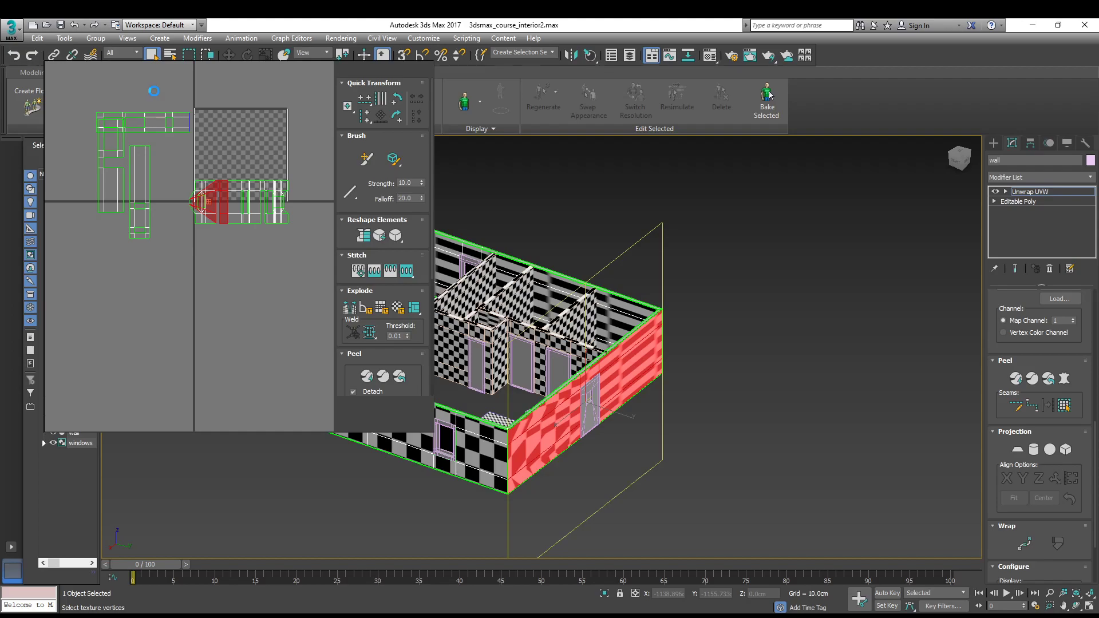
left_click(169, 54)
middle_click_drag(489, 332, 798, 328)
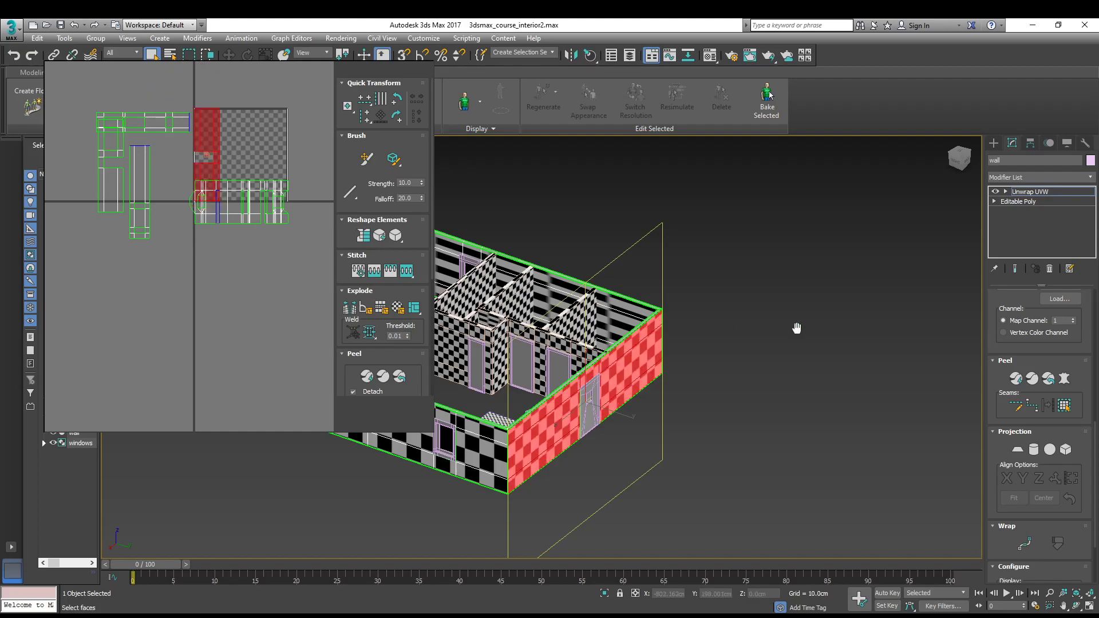
left_click_drag(194, 121, 176, 167)
Select the four finished exterior wall UV islands together and move them farther away from the texture tile
middle_click_drag(504, 252, 493, 231)
left_click_drag(71, 93, 192, 263)
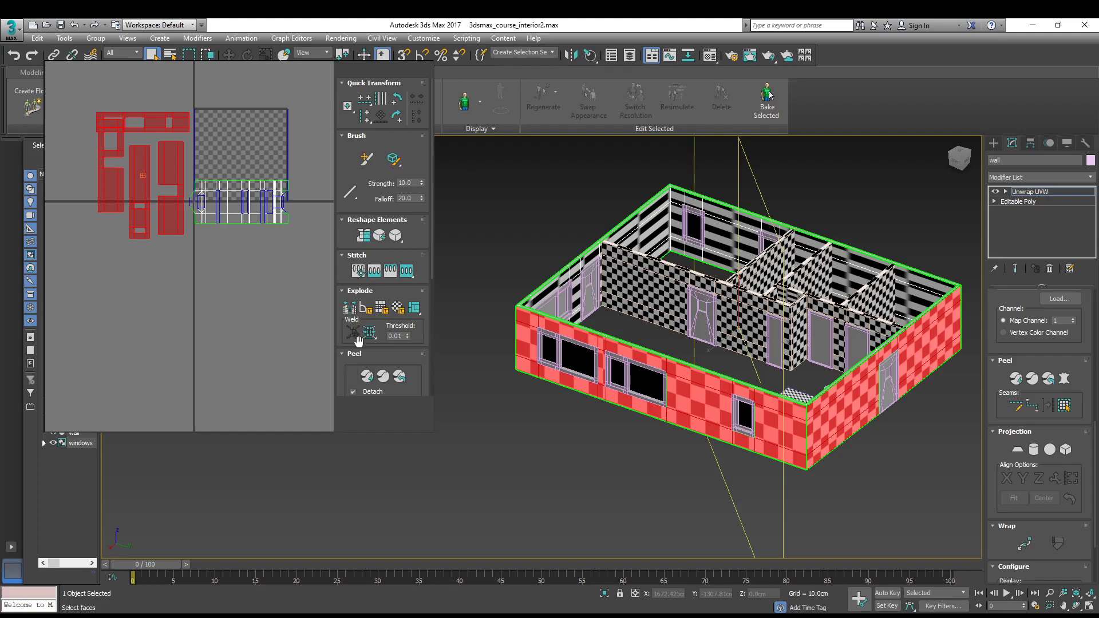
scroll(343, 298, "down", 4)
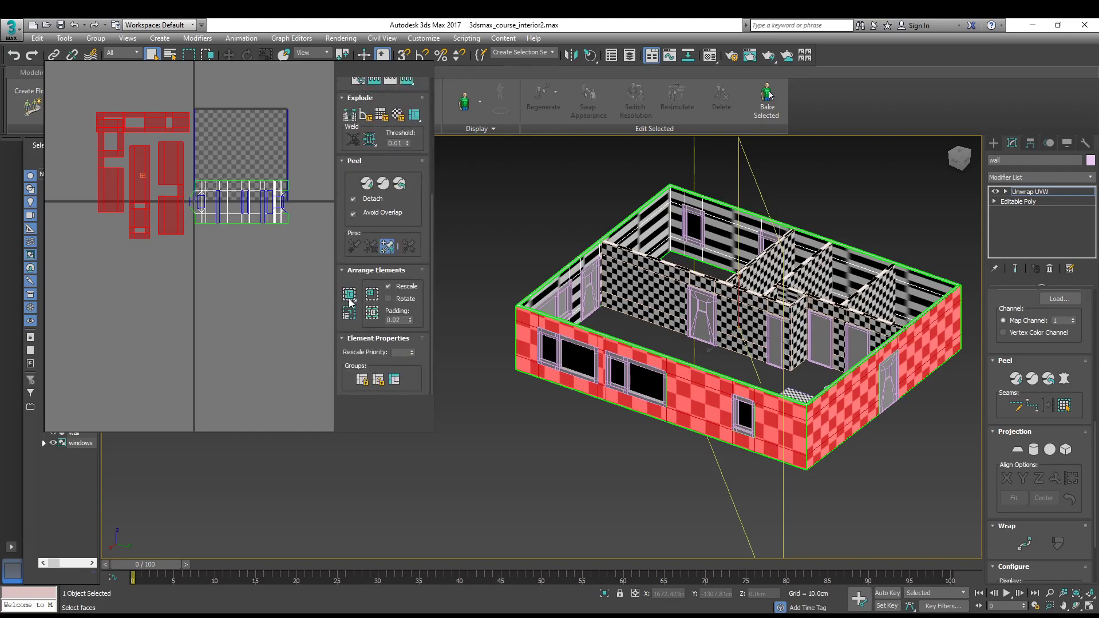
key("1")
middle_click_drag(197, 204, 242, 216)
left_click_drag(180, 214, 128, 270)
middle_click_drag(212, 244, 110, 241)
Select the unfinished UV strip of the outer walls' interior faces, leaving out the edges along the texture tile
left_click_drag(123, 257, 291, 155)
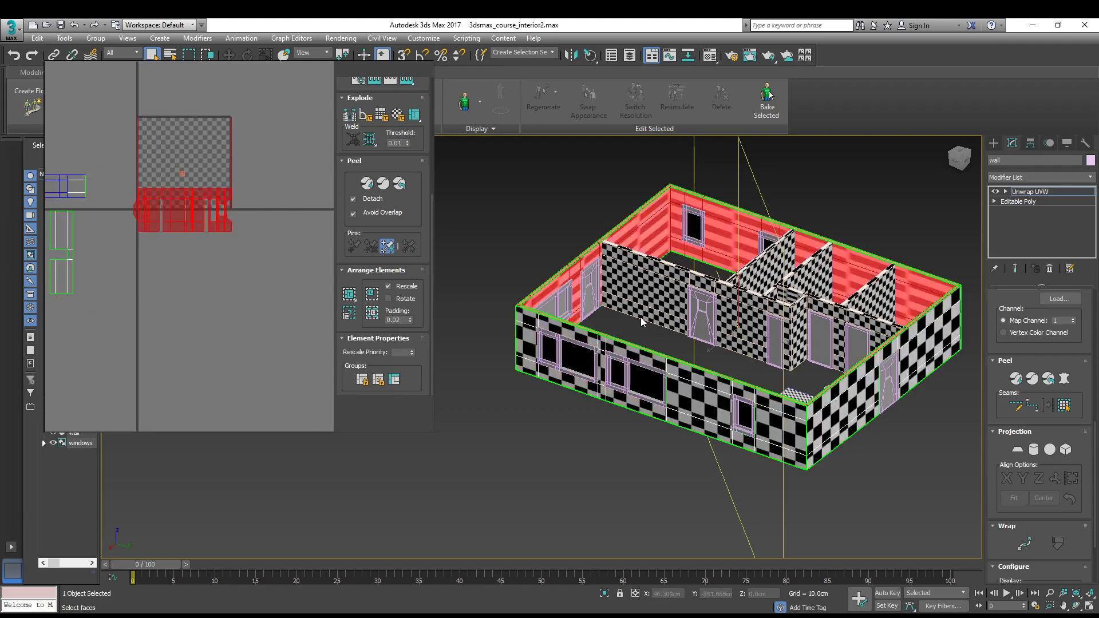
middle_click_drag(724, 345, 729, 347, "alt")
scroll(630, 350, "up", 6)
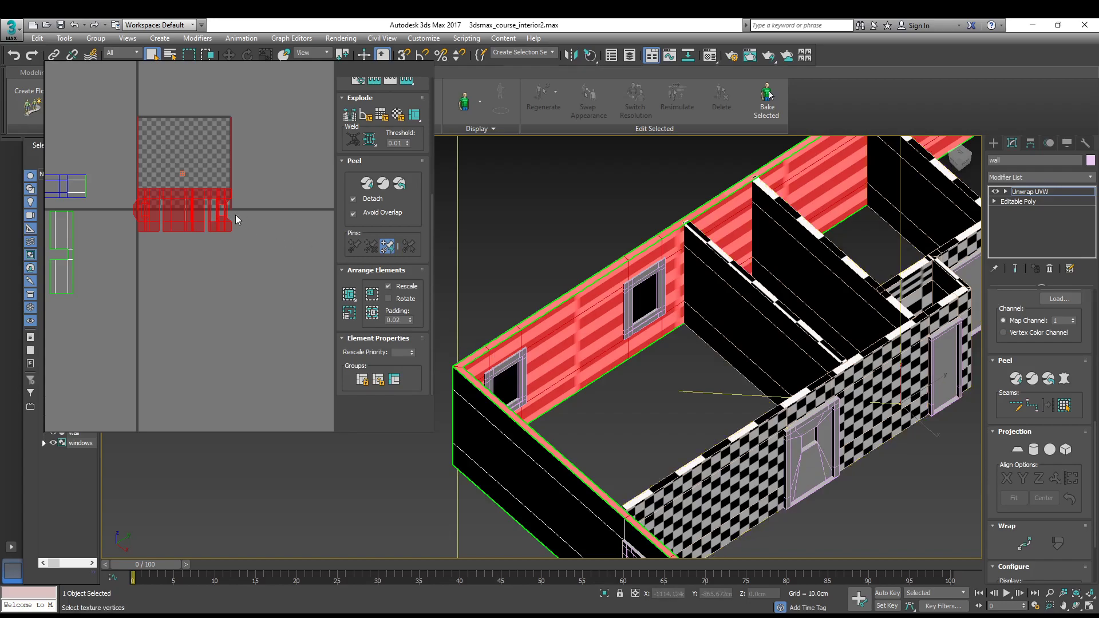
left_click_drag(156, 218, 229, 256)
Mark a point-to-point seam along the vertical inner corner near the small window, from wall top to floor
scroll(726, 320, "down", 6)
middle_click_drag(802, 320, 967, 304, "alt")
middle_click_drag(728, 336, 762, 366, "alt")
scroll(776, 375, "up", 8)
scroll(777, 375, "up", 5)
scroll(623, 345, "up", 3)
left_click(1033, 406)
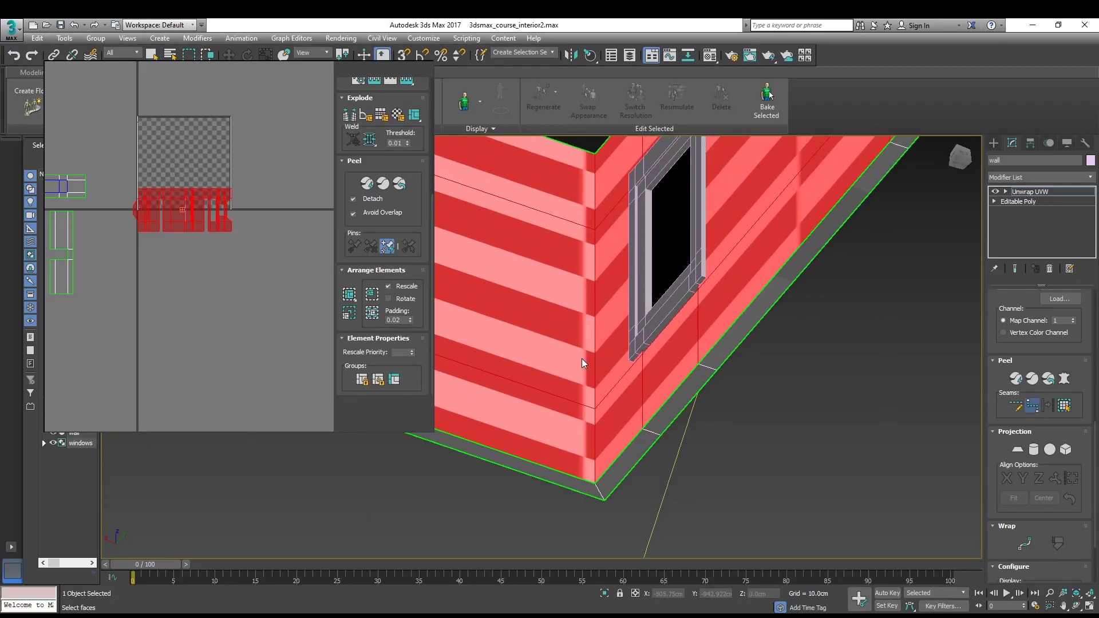
scroll(584, 355, "down", 3)
left_click(583, 285)
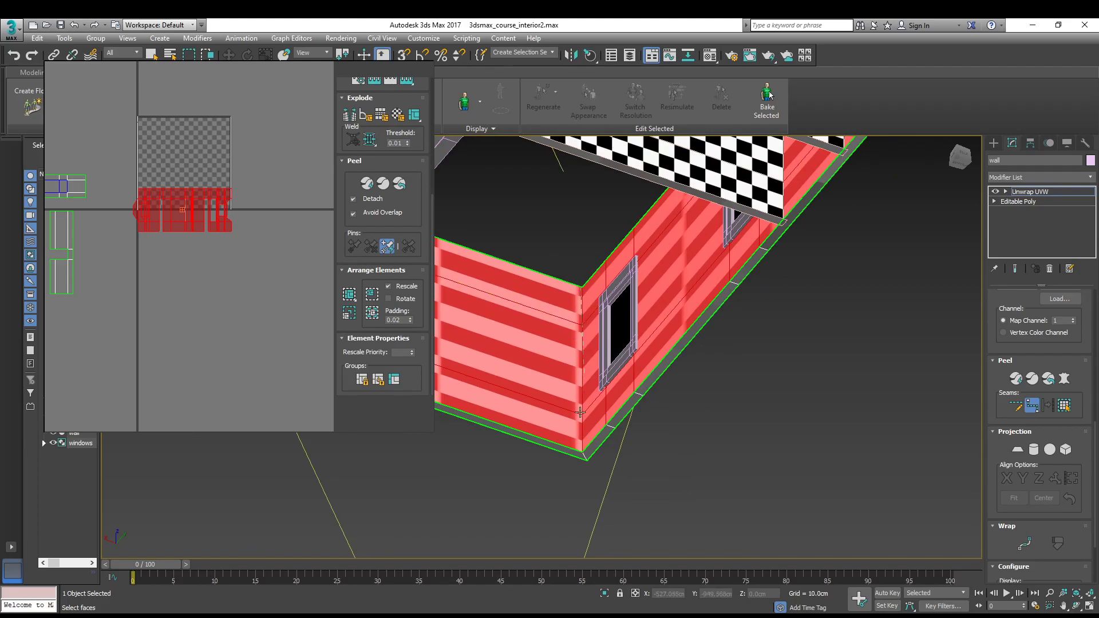
left_click(582, 451)
left_click(583, 452)
middle_click_drag(467, 328, 529, 322)
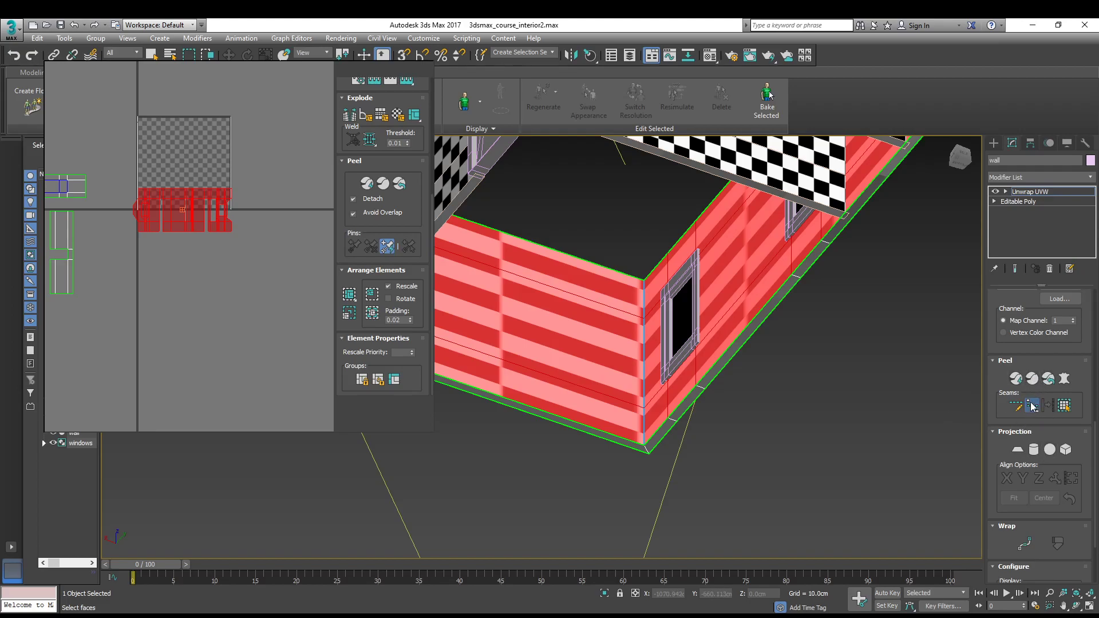
scroll(622, 366, "down", 5)
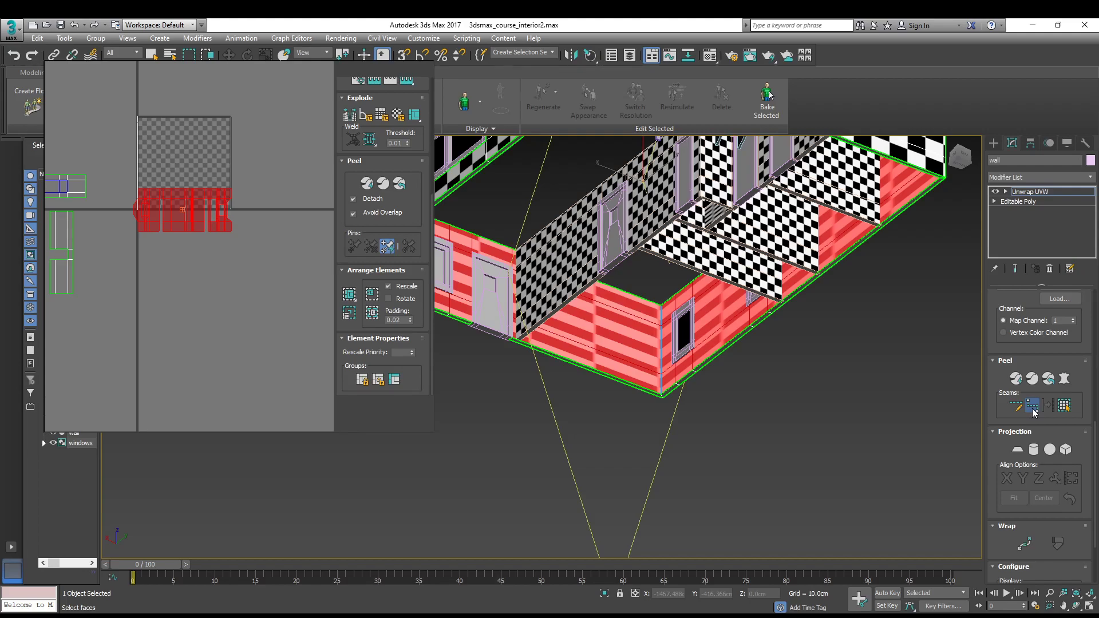
middle_click_drag(651, 347, 709, 383)
middle_click_drag(169, 201, 179, 218)
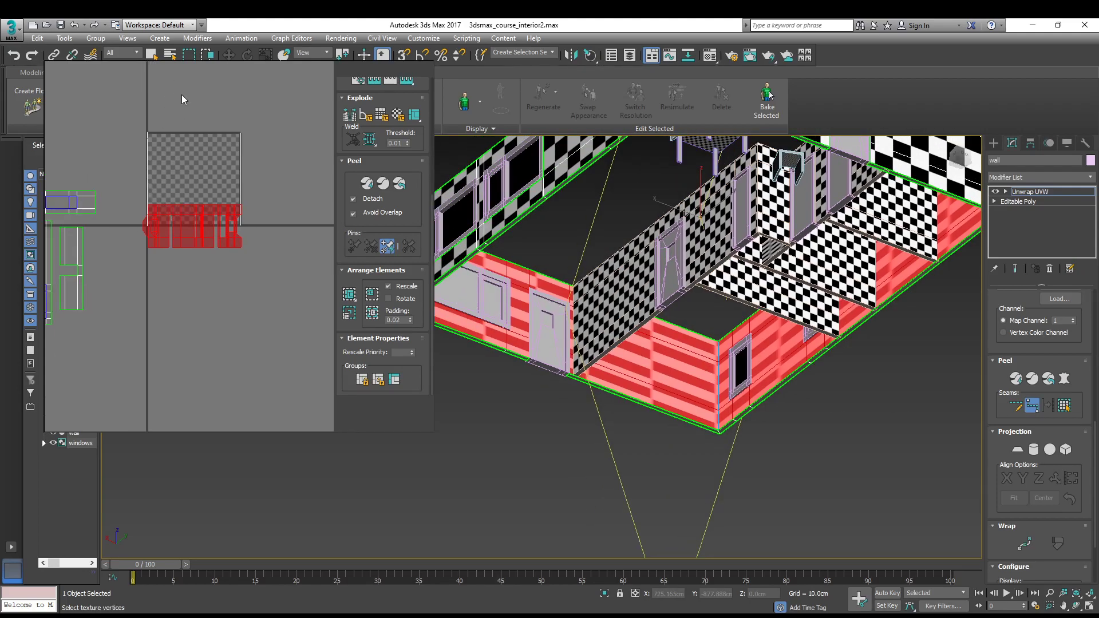
Pelt-map the selected interior faces of the outer walls, place their UV island below the texture tile and relax it
left_click(1065, 379)
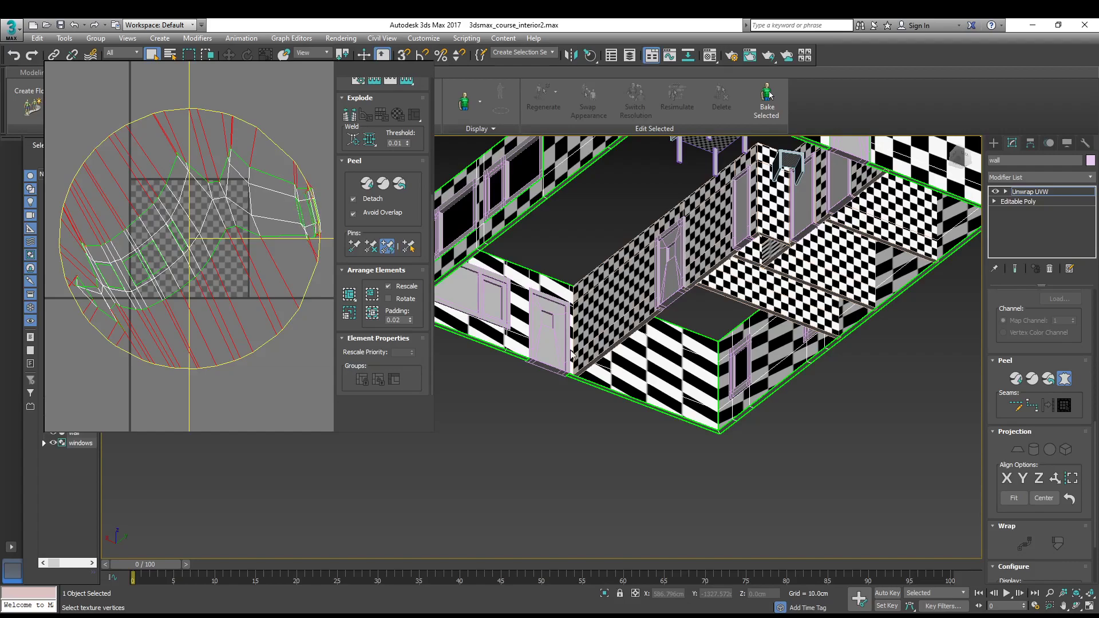
left_click(564, 466)
scroll(222, 301, "down", 5)
middle_click_drag(226, 320, 256, 276)
left_click_drag(244, 247, 255, 337)
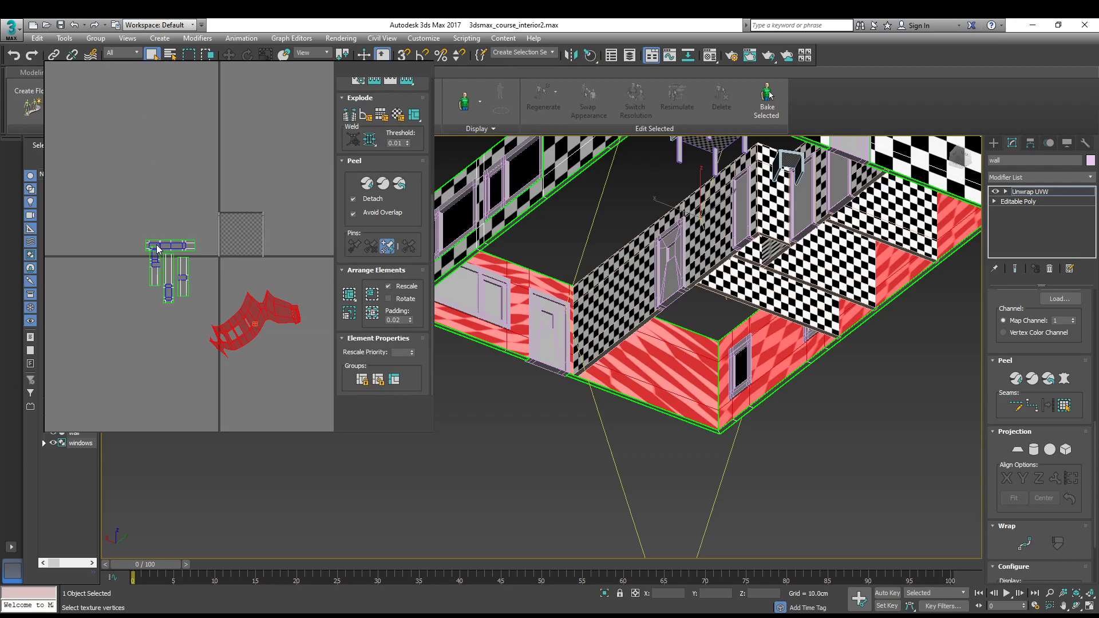
left_click(169, 136)
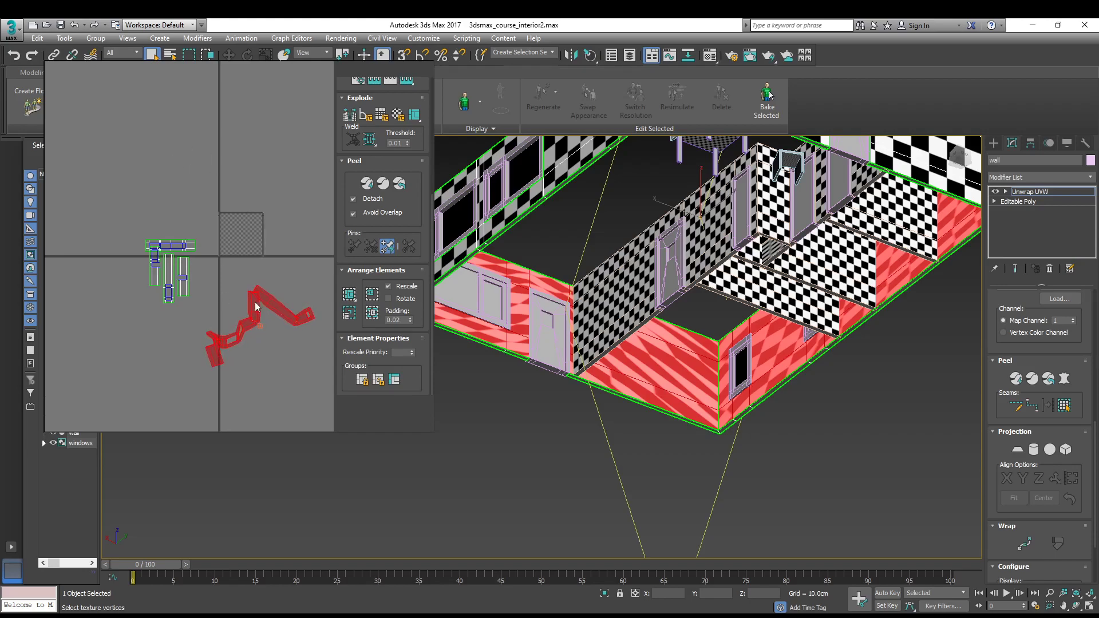
middle_click_drag(330, 324, 268, 300)
scroll(268, 300, "up", 1)
scroll(228, 265, "up", 1)
middle_click_drag(228, 264, 259, 226)
left_click_drag(313, 207, 163, 315)
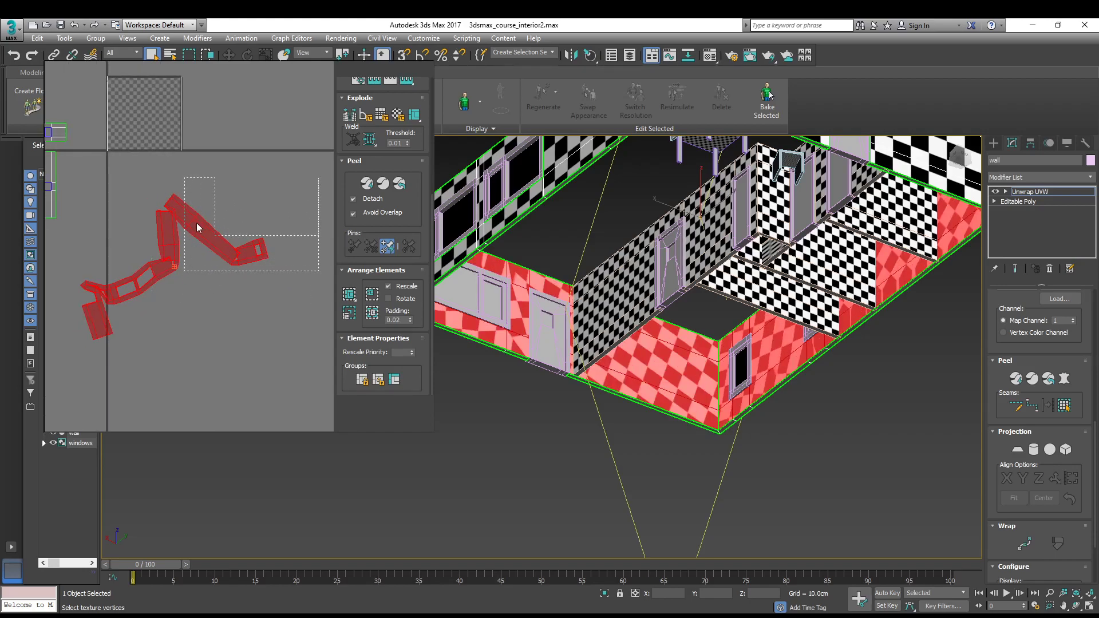
left_click_drag(201, 227, 274, 210)
key("ctrl+z")
Select the interior faces around the wide window and the door on the end wall, up to the long partition
scroll(676, 247, "down", 2)
middle_click_drag(670, 252, 587, 343, "alt")
middle_click_drag(587, 267, 555, 412, "alt")
middle_click_drag(530, 315, 517, 382)
scroll(543, 258, "up", 2)
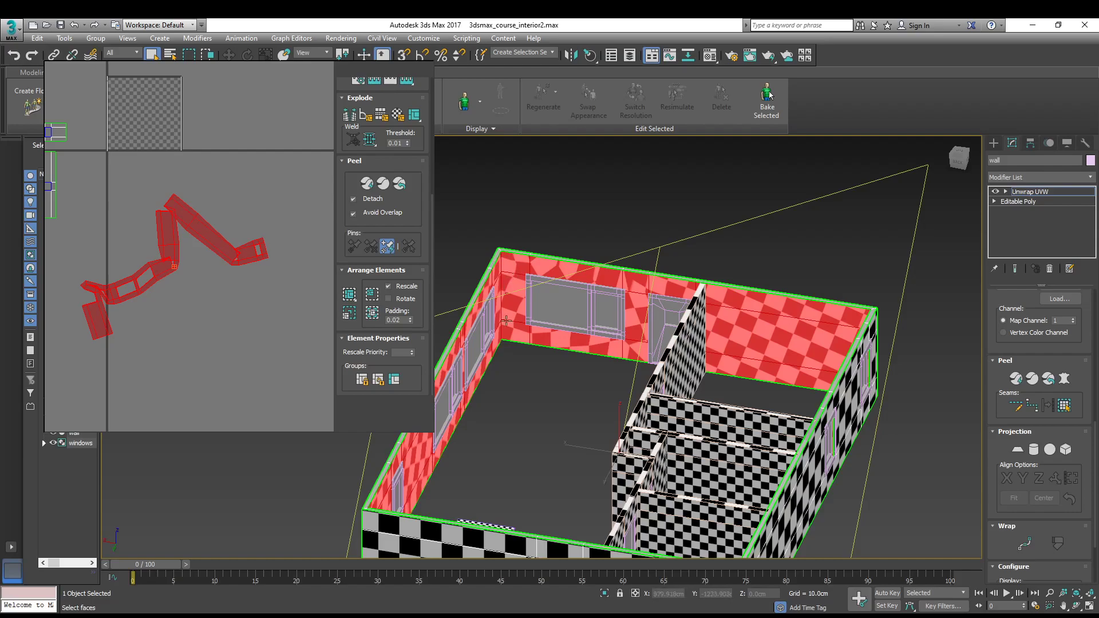
left_click(521, 331)
left_click(516, 300, "ctrl")
left_click(521, 267, "ctrl")
left_click(566, 269, "ctrl")
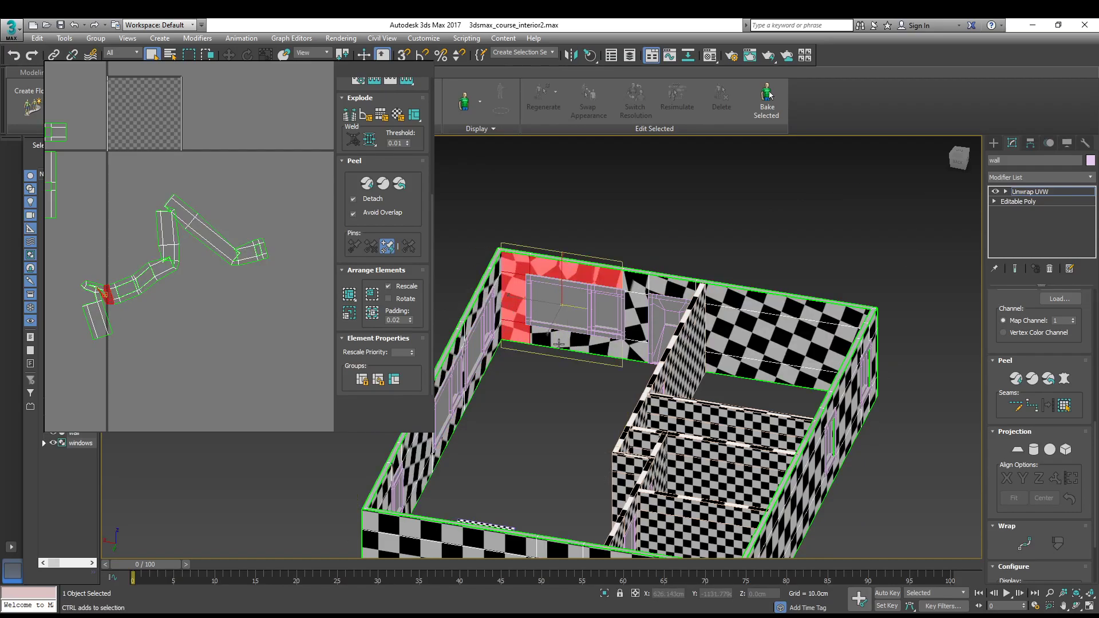
left_click(592, 344, "ctrl")
left_click(634, 352, "ctrl")
left_click(637, 322, "ctrl")
left_click(641, 289, "ctrl")
left_click(661, 288, "ctrl")
Add the same end wall's interior faces on the other side of the partition to the selection
middle_click_drag(662, 289, 720, 299, "alt")
left_click(726, 255, "ctrl")
left_click(736, 279, "ctrl")
left_click(750, 294, "ctrl")
Flatten-map the selected interior end wall and move its UV island past the finished exterior islands, away from the tile
middle_click_drag(180, 239, 258, 253)
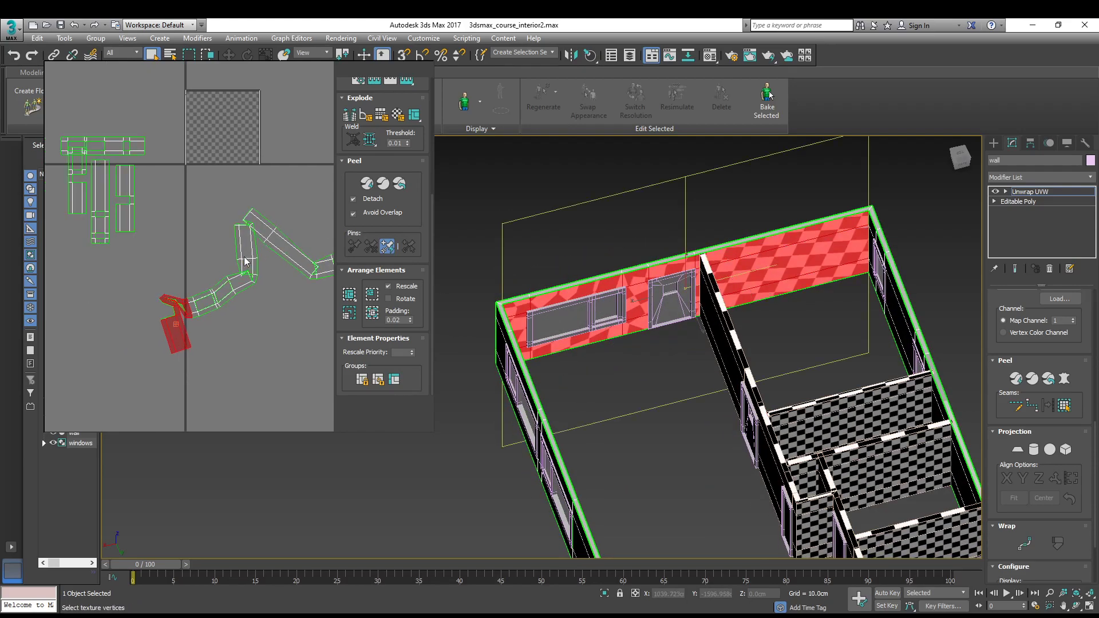
middle_click_drag(157, 336, 210, 322)
left_click_drag(223, 308, 150, 325)
scroll(173, 317, "up", 3)
scroll(173, 313, "up", 5)
scroll(314, 266, "down", 5)
mouse_move(273, 260)
middle_mouse_down()
mouse_move(190, 247)
mouse_move(266, 265)
middle_mouse_up()
scroll(266, 260, "down", 3)
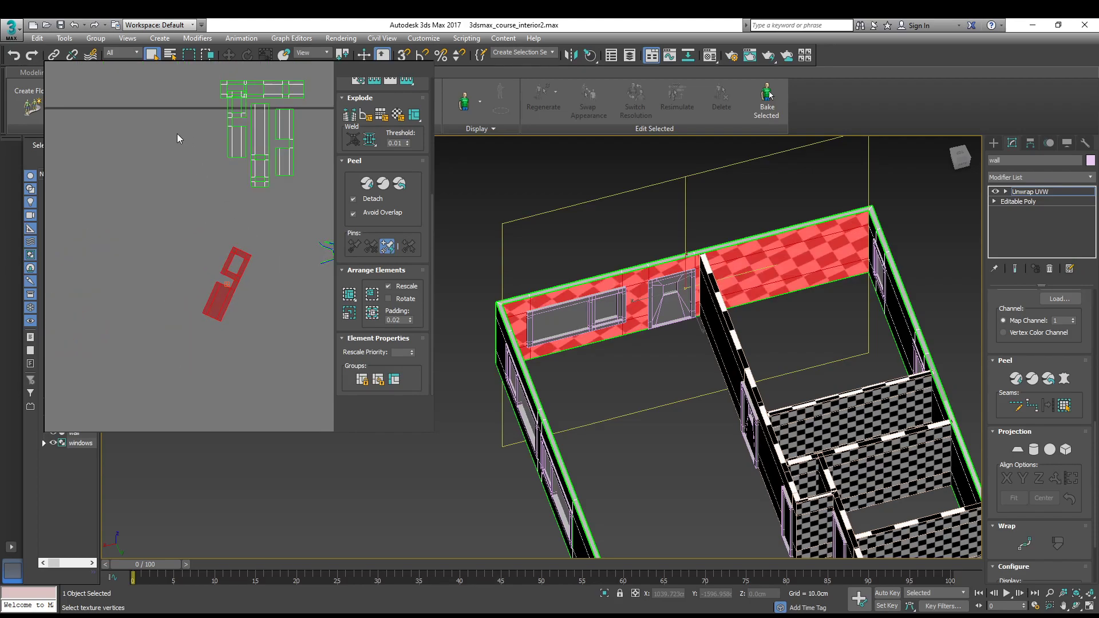
middle_click_drag(177, 134, 175, 134)
middle_click_drag(499, 300, 448, 295)
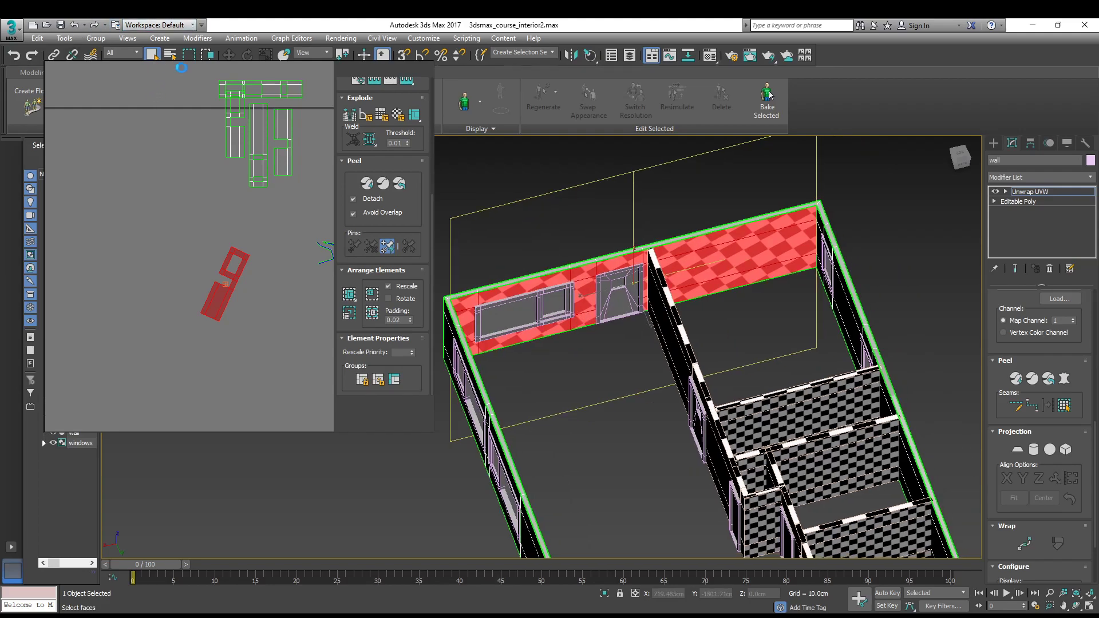
scroll(260, 283, "down", 8)
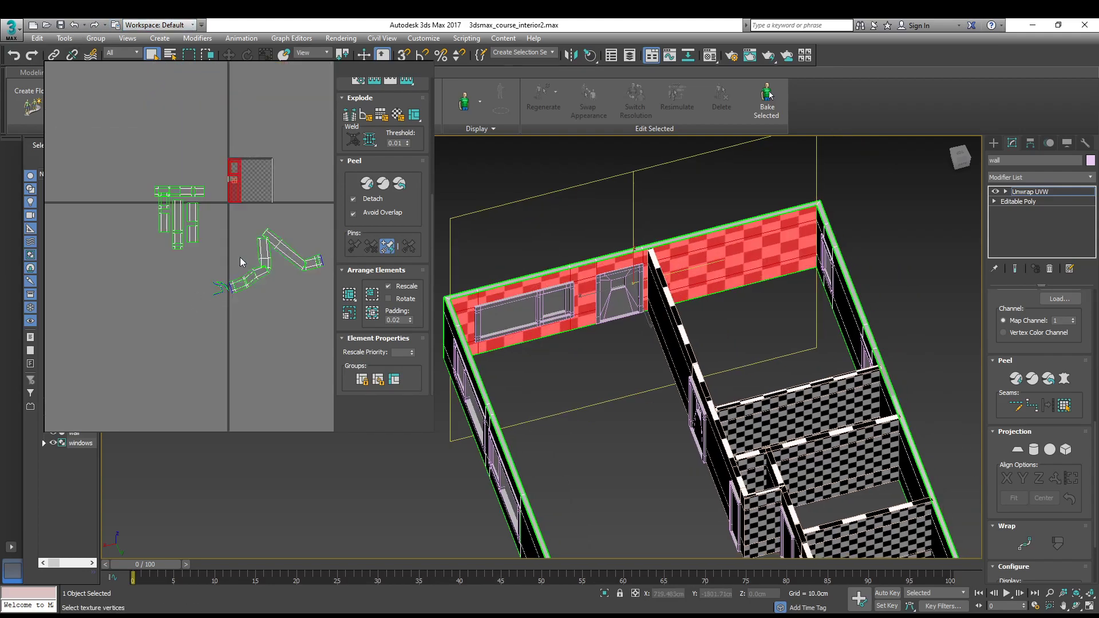
middle_click_drag(274, 263, 299, 315)
left_click_drag(263, 265, 150, 317)
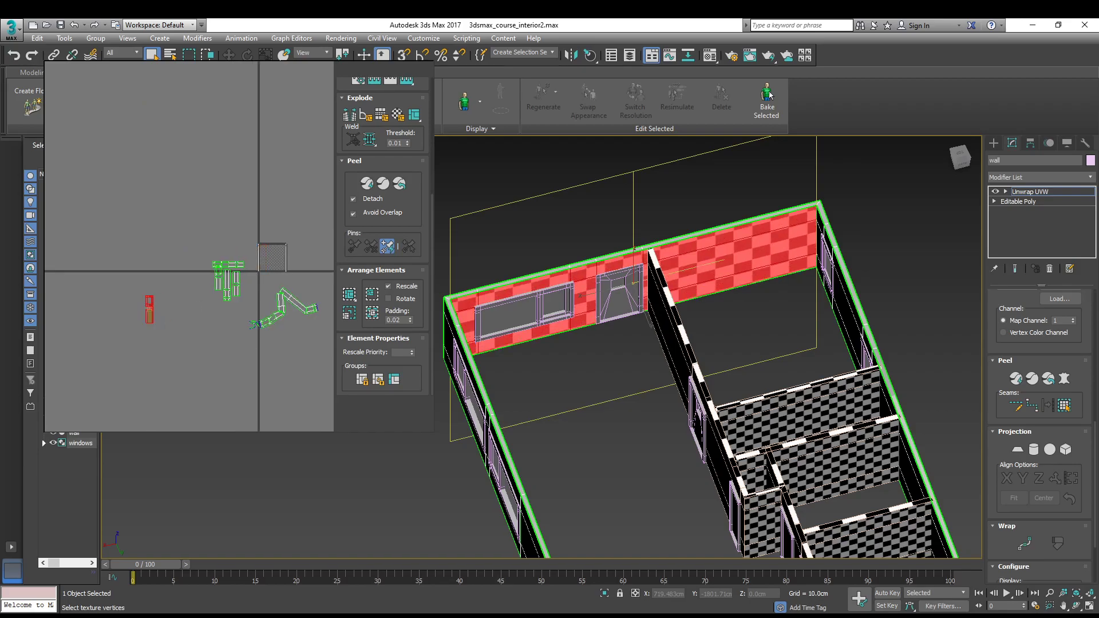
Select the interior faces of the long wall with the two small windows, starting at the corner and working along the first window
middle_click_drag(788, 360, 705, 321, "alt")
middle_click_drag(704, 321, 840, 365, "alt")
middle_click_drag(754, 253, 744, 303)
middle_click_drag(744, 303, 684, 323, "alt")
middle_click_drag(684, 324, 664, 348)
scroll(661, 323, "up", 4)
left_click(676, 304)
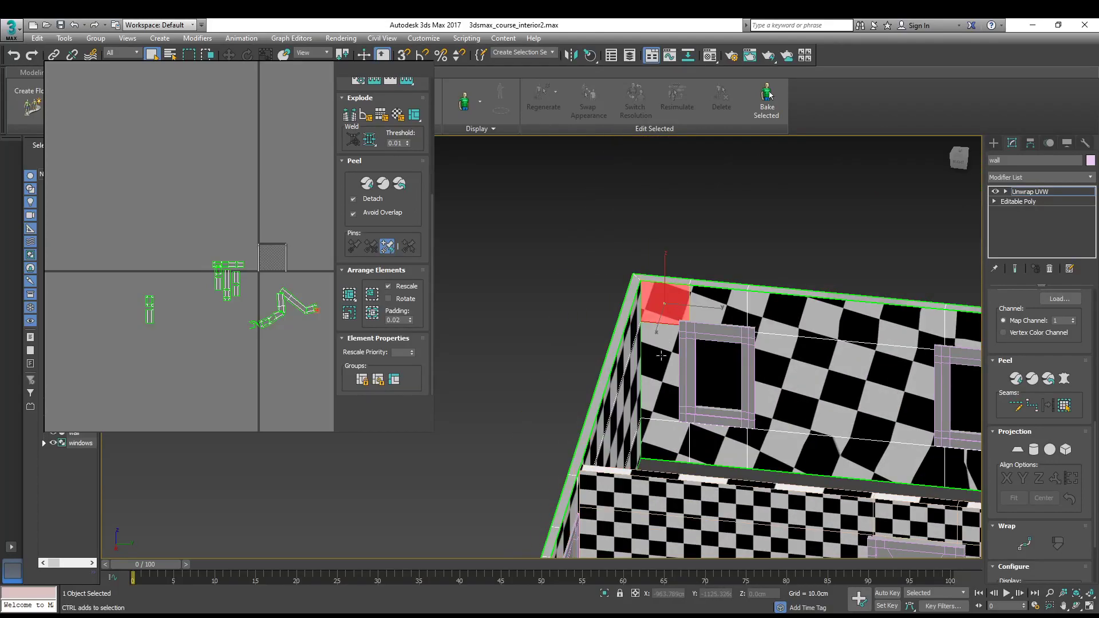
left_click(662, 356, "ctrl")
left_click(661, 427, "ctrl")
left_click(701, 433, "ctrl")
left_click(714, 315, "ctrl")
left_click(813, 327, "ctrl")
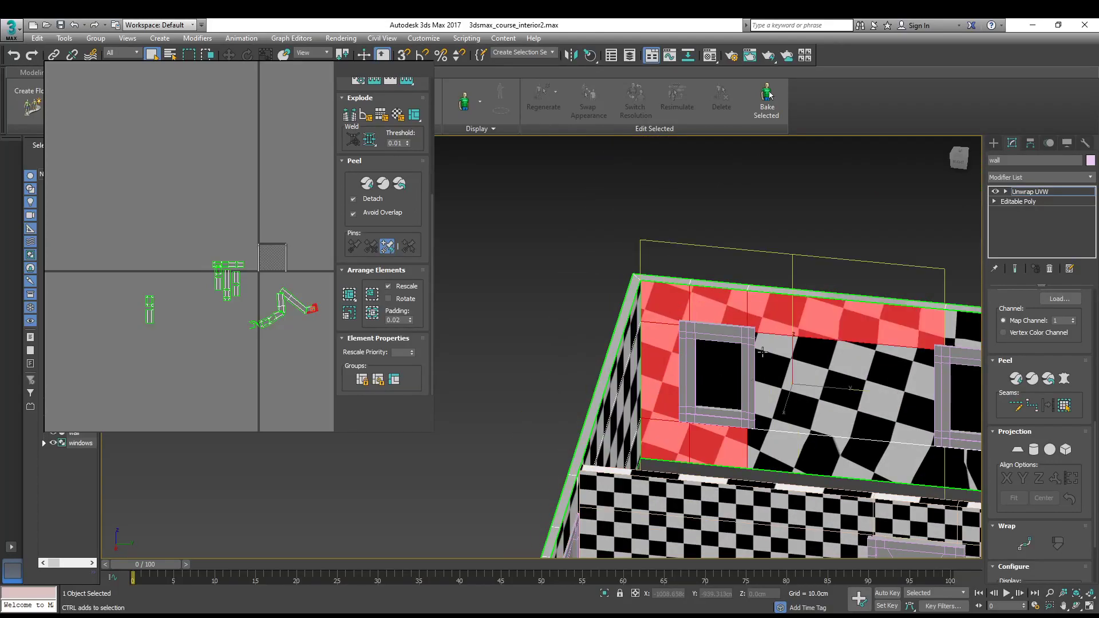
left_click(794, 380, "ctrl")
left_click(819, 453, "ctrl")
Add the long wall's remaining interior faces around the second small window and between the partitions to the selection
middle_click_drag(819, 453, 666, 413)
left_click(792, 411, "ctrl")
left_click(807, 406, "ctrl")
left_click(815, 303, "ctrl")
left_click(781, 280, "ctrl")
left_click(812, 282, "ctrl")
Flatten-map the selected interior side of the long wall and place its UV island beside the first interior island
middle_click_drag(814, 286, 718, 278)
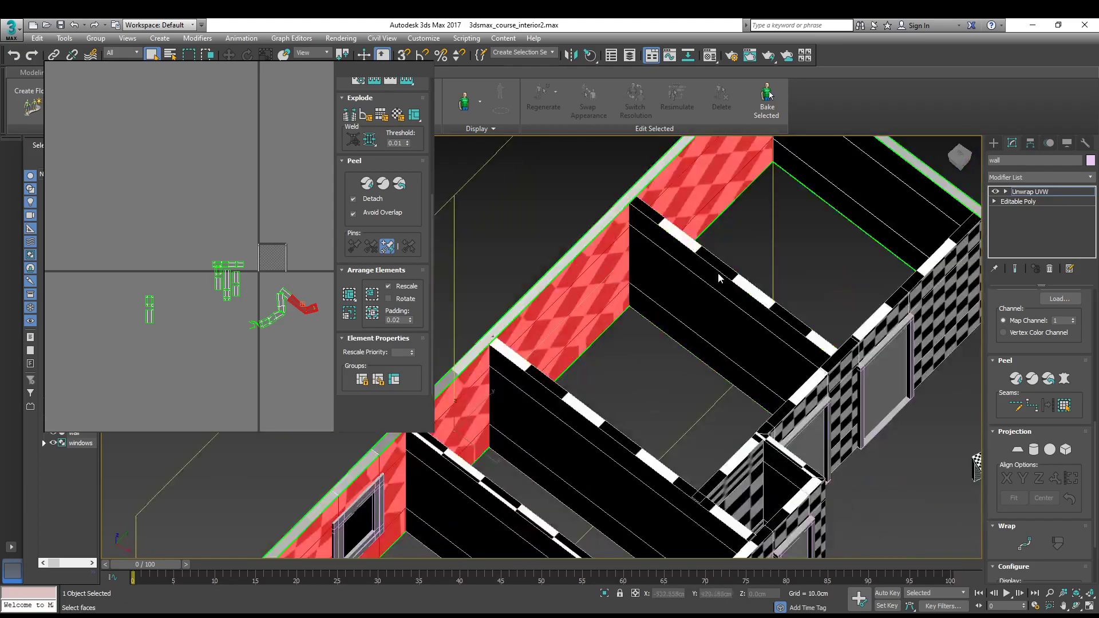
scroll(718, 277, "down", 6)
middle_click_drag(686, 332, 583, 294, "alt")
middle_click_drag(116, 285, 57, 289)
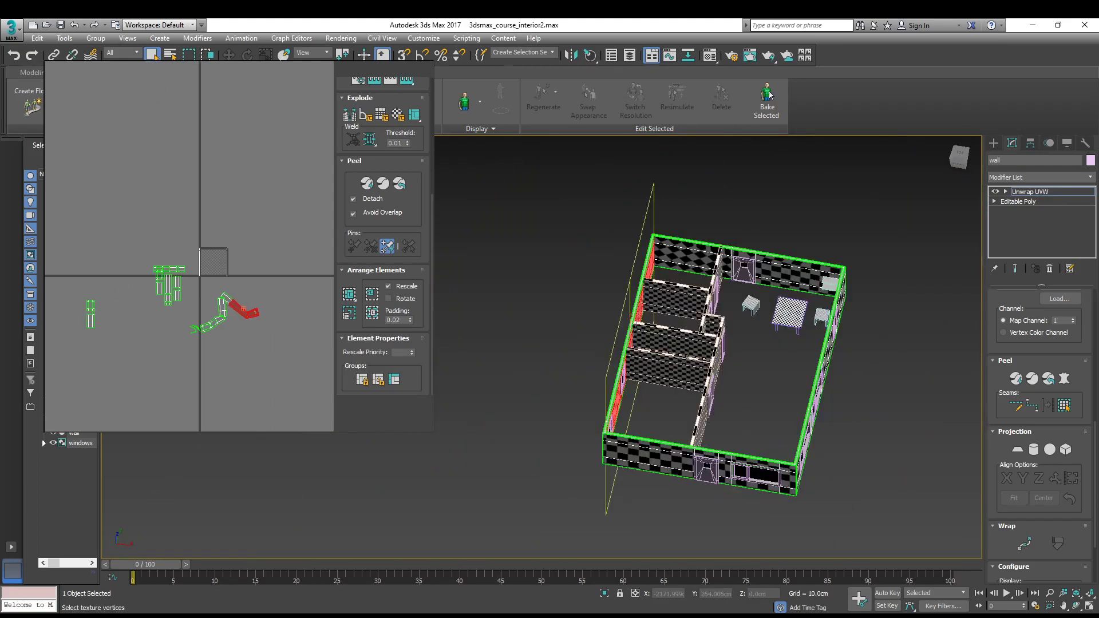
left_click(288, 101)
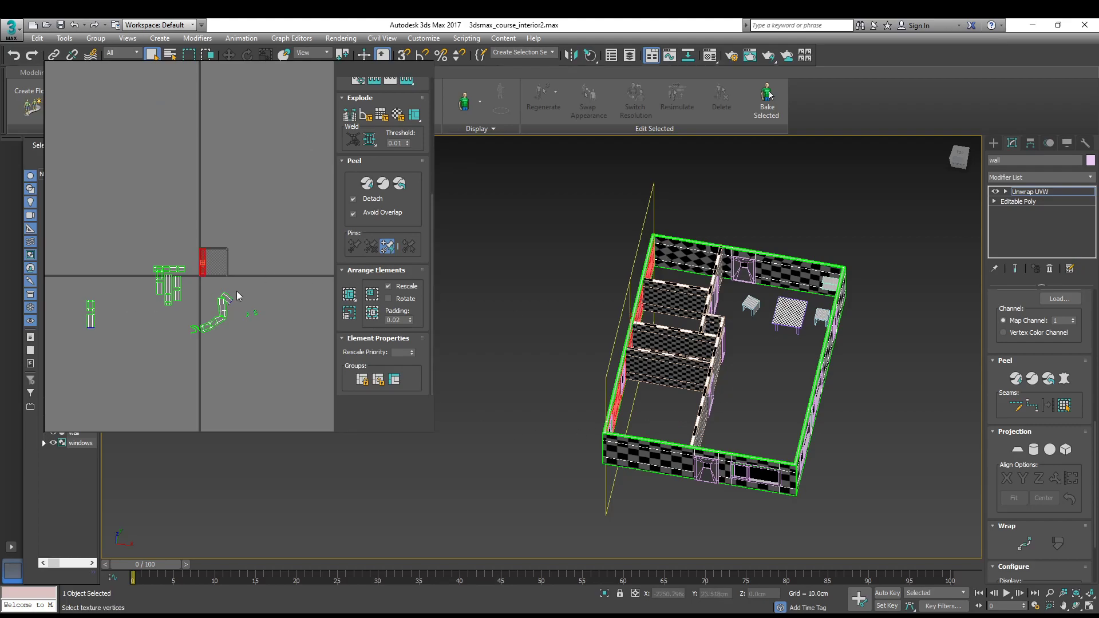
middle_click_drag(59, 279, 154, 252)
scroll(155, 252, "up", 3)
scroll(154, 252, "down", 3)
middle_click_drag(320, 236, 274, 229)
left_click_drag(255, 218, 153, 277)
scroll(677, 291, "up", 2)
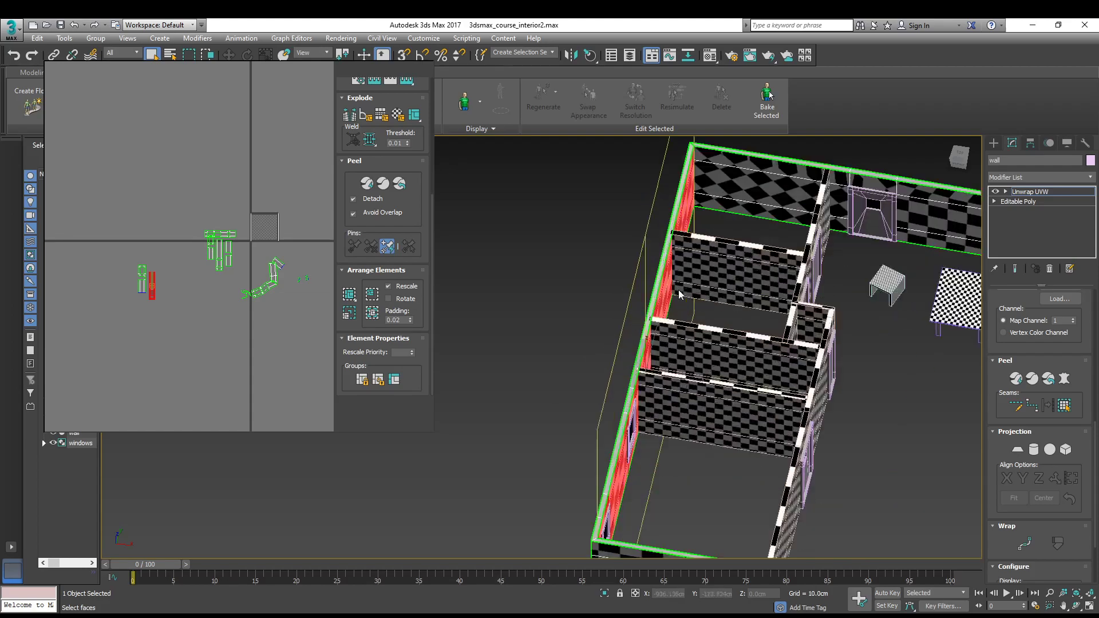
Select the interior faces of the door-only end wall, flatten-map them and place the island beside the other two interior islands
scroll(677, 291, "up", 3)
left_click(534, 301)
left_click(543, 259, "ctrl")
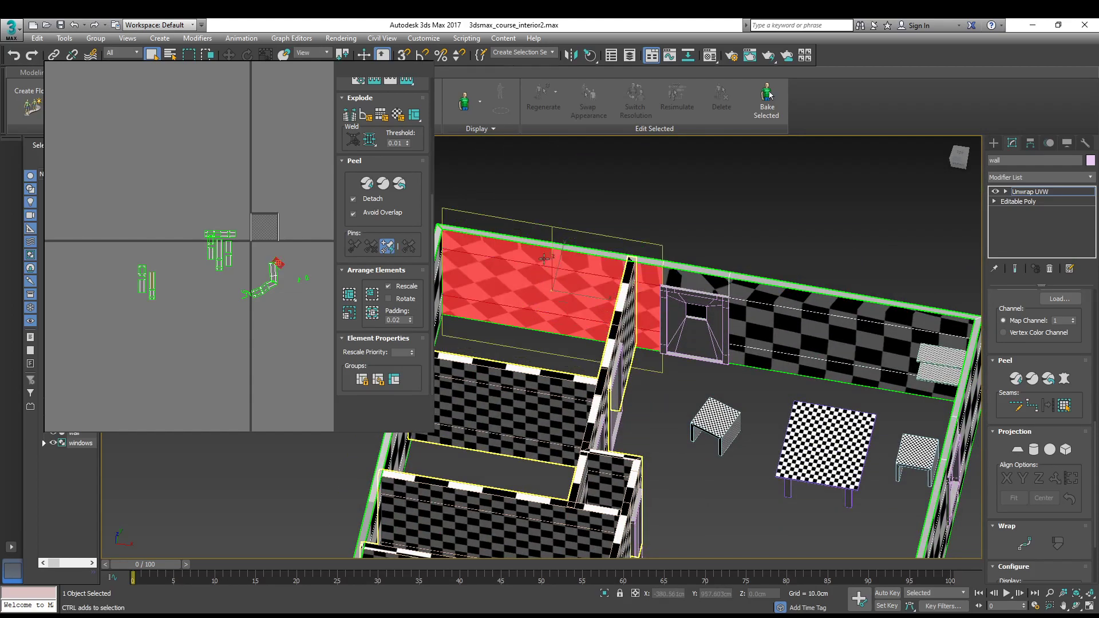
left_click(710, 287, "ctrl")
left_click(764, 296, "ctrl")
left_click(762, 344, "ctrl")
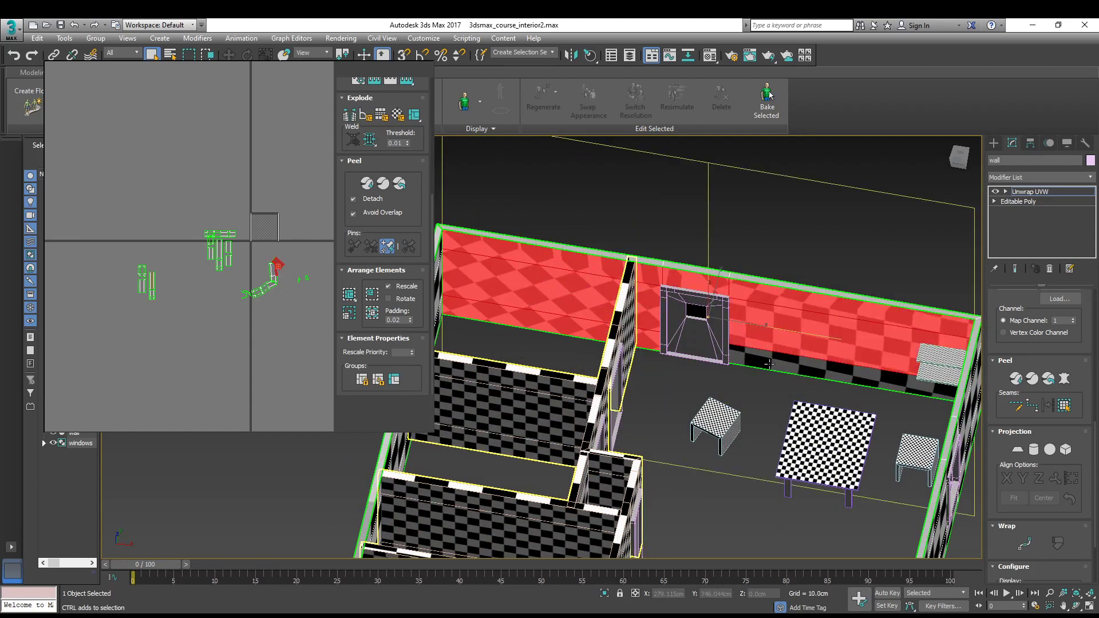
left_click(770, 364, "ctrl")
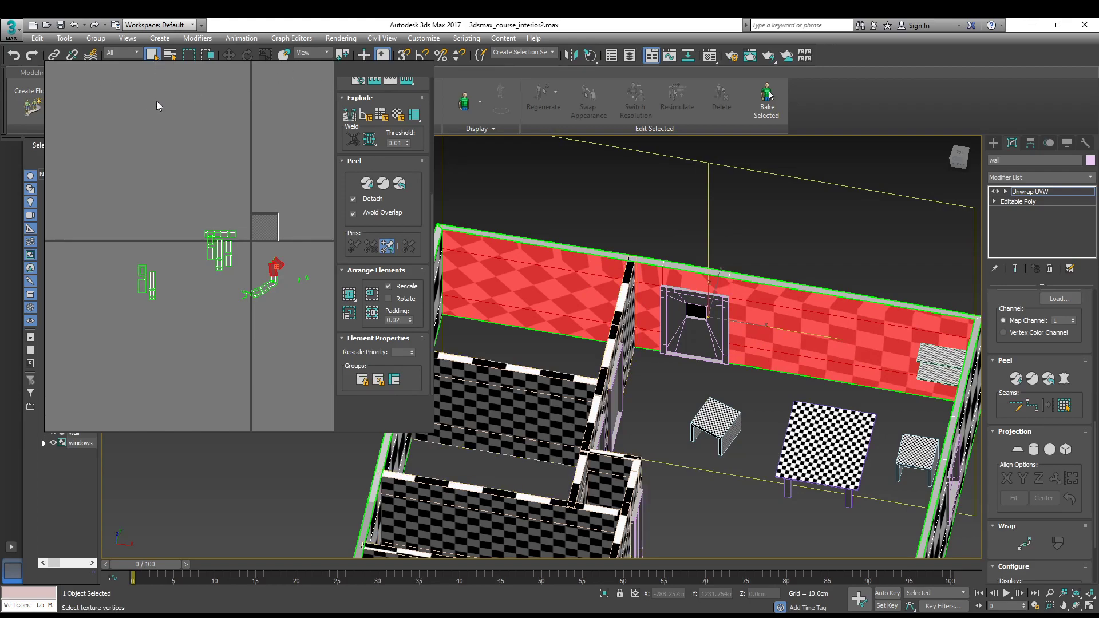
left_click(147, 43)
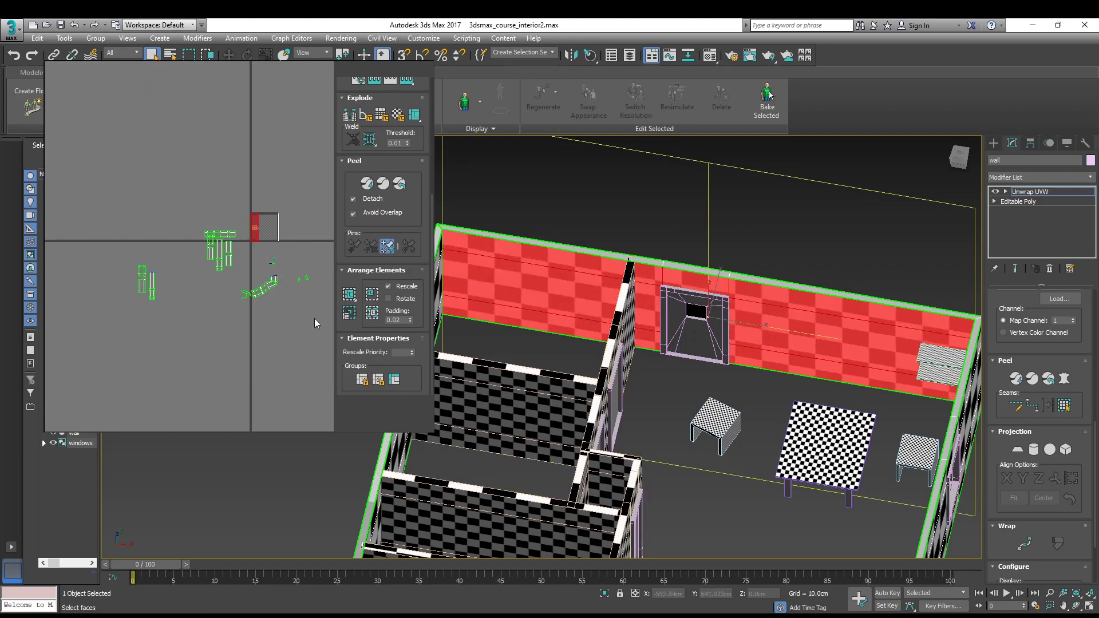
left_click_drag(252, 238, 158, 297)
Select the interior faces of the other long wall around the single small window, up to the first wide window
scroll(672, 405, "down", 3)
middle_click_drag(648, 418, 669, 385, "alt")
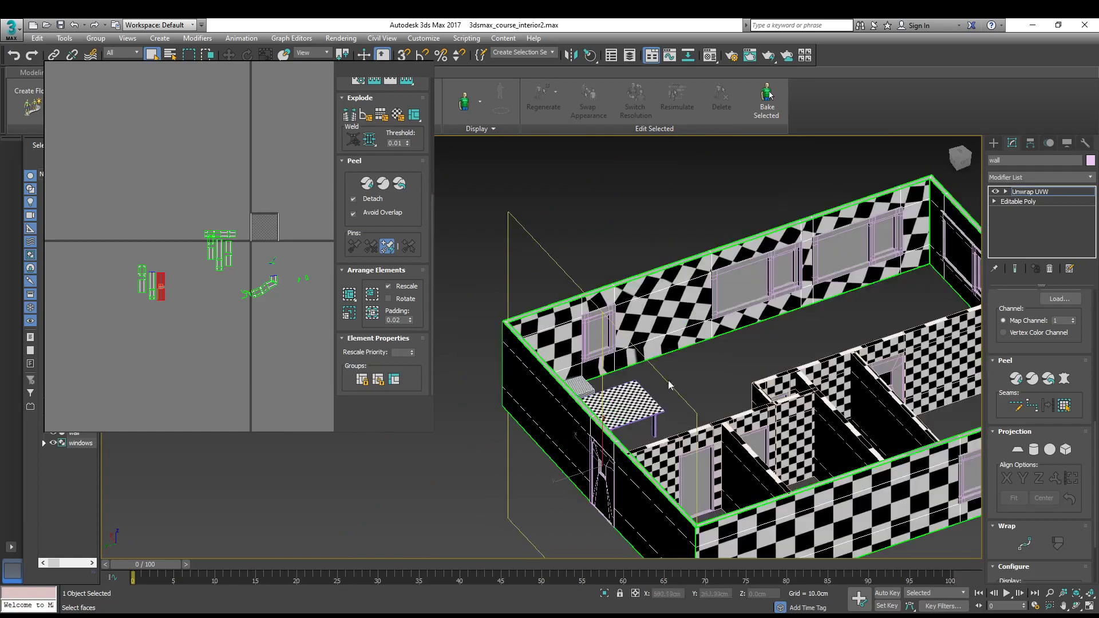
left_click(579, 375)
left_click(564, 334, "ctrl")
left_click(565, 315, "ctrl")
left_click(607, 303, "ctrl")
left_click(606, 362, "ctrl")
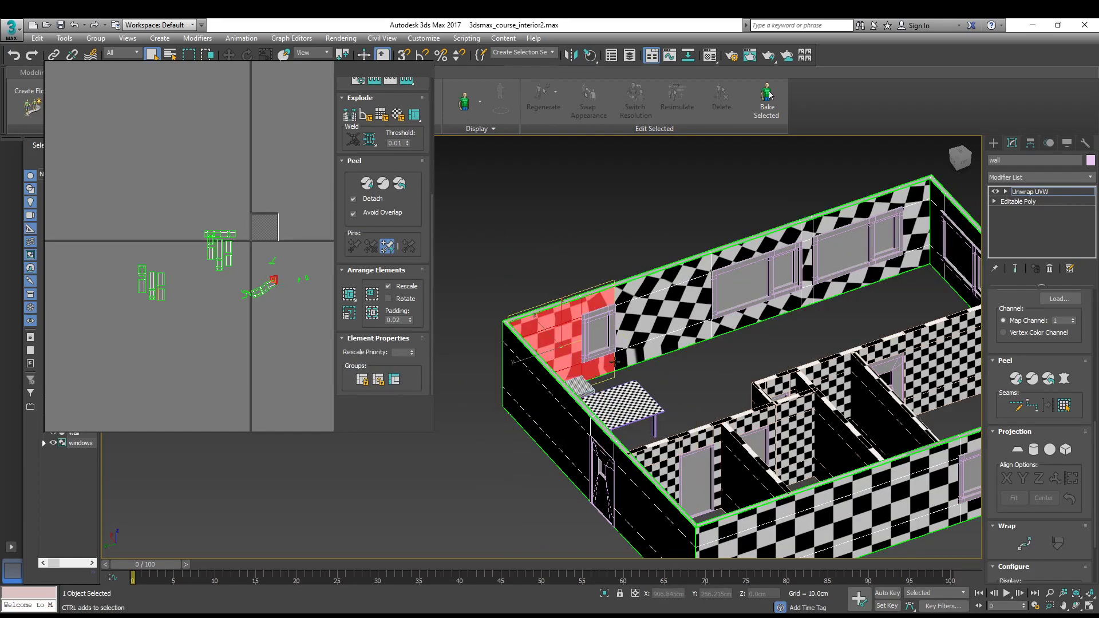
left_click(640, 355, "ctrl")
left_click(652, 333, "ctrl")
left_click(674, 275, "ctrl")
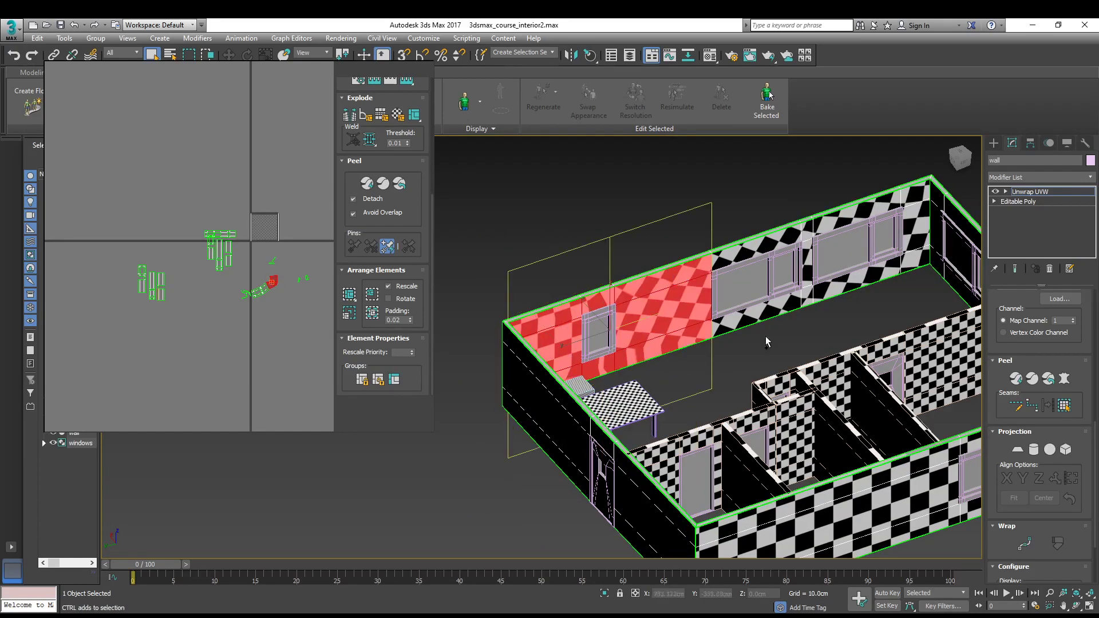
Add the interior faces around both wide windows to the selection, as far as the wall's end corner
left_click(747, 312, "ctrl")
left_click(754, 249, "ctrl")
left_click(813, 232, "ctrl")
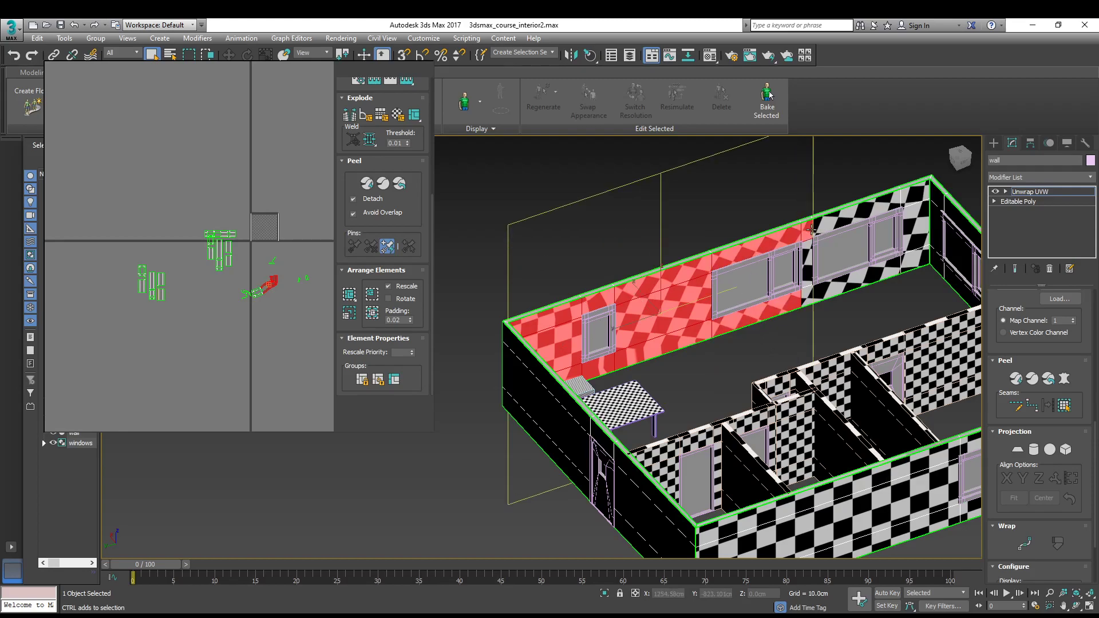
left_click(813, 293, "ctrl")
left_click(837, 227, "ctrl")
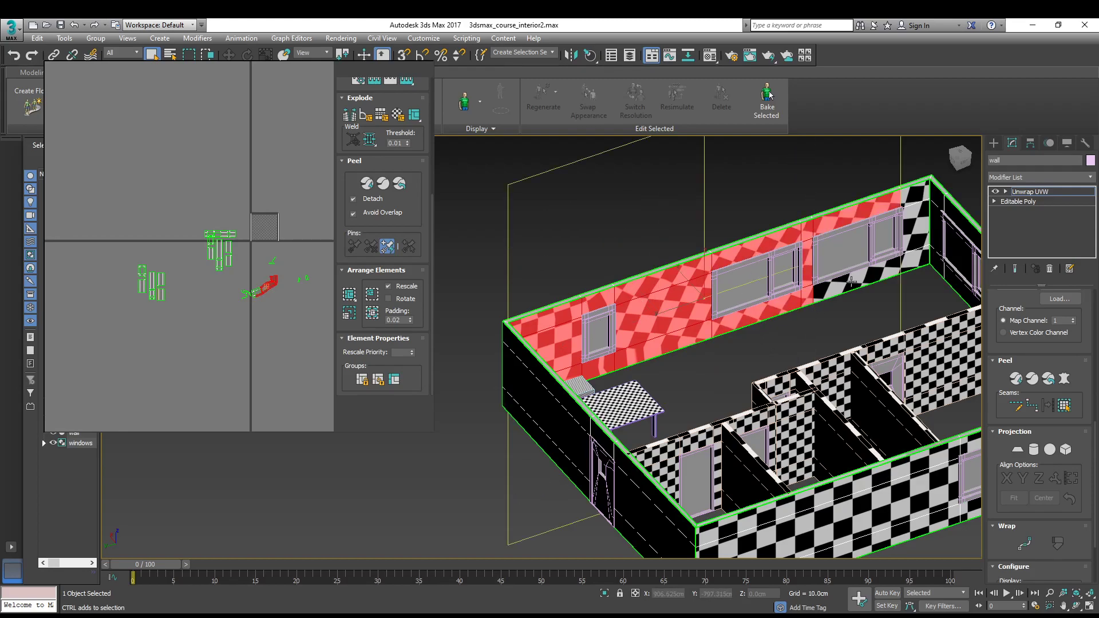
left_click(851, 281, "ctrl")
left_click(912, 262, "ctrl")
left_click(915, 241, "ctrl")
Flatten-map the selected interior side of the wide-window wall and place its UV island below the other three interior islands
middle_click_drag(905, 194, 836, 426, "alt")
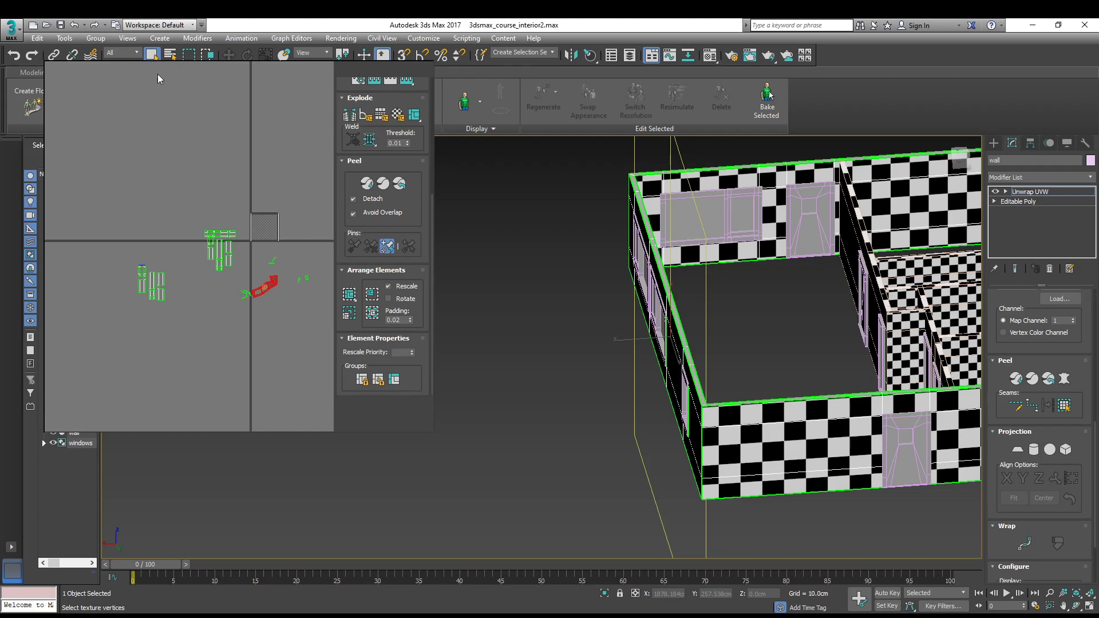
left_click(273, 267)
left_click_drag(186, 304, 152, 317)
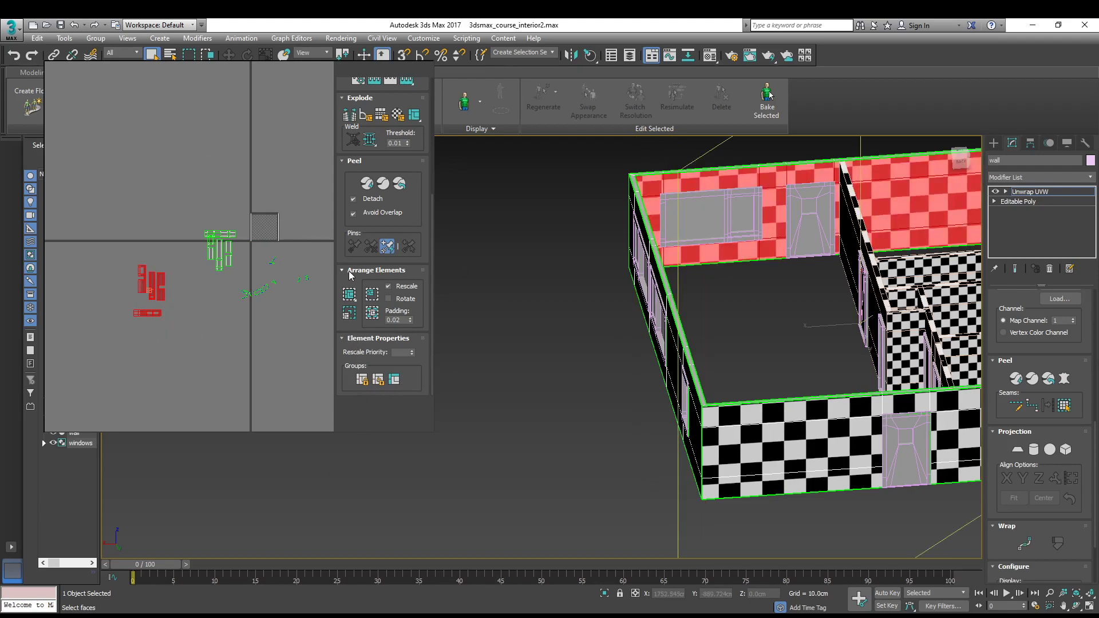
Select all exterior and interior wall UV islands and rescale them to a matching checker size
scroll(364, 329, "up", 1)
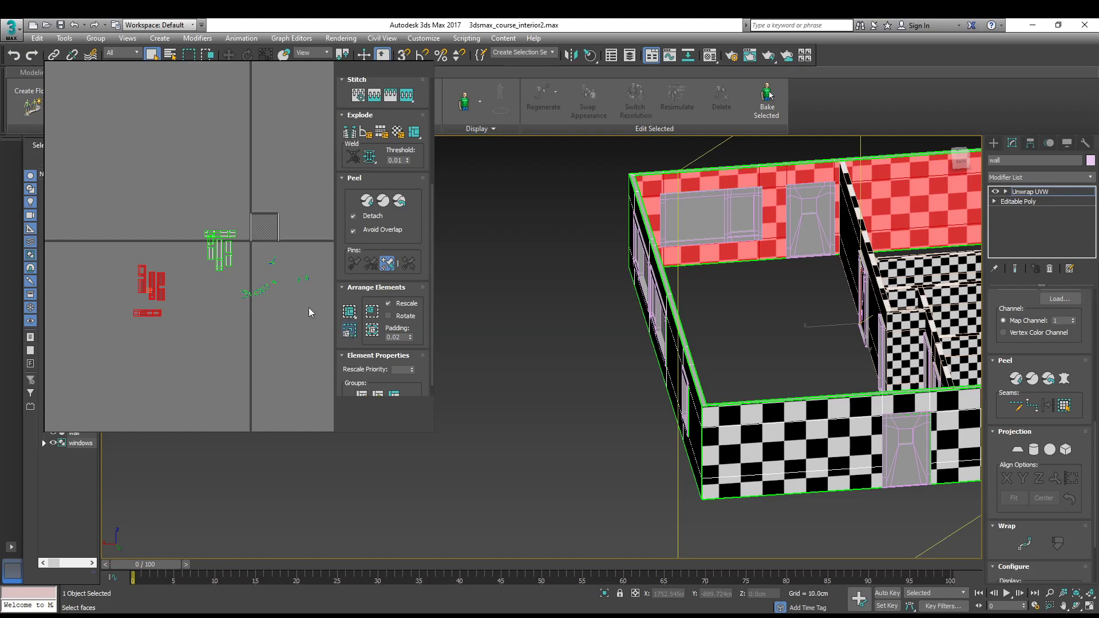
left_click_drag(88, 193, 233, 343)
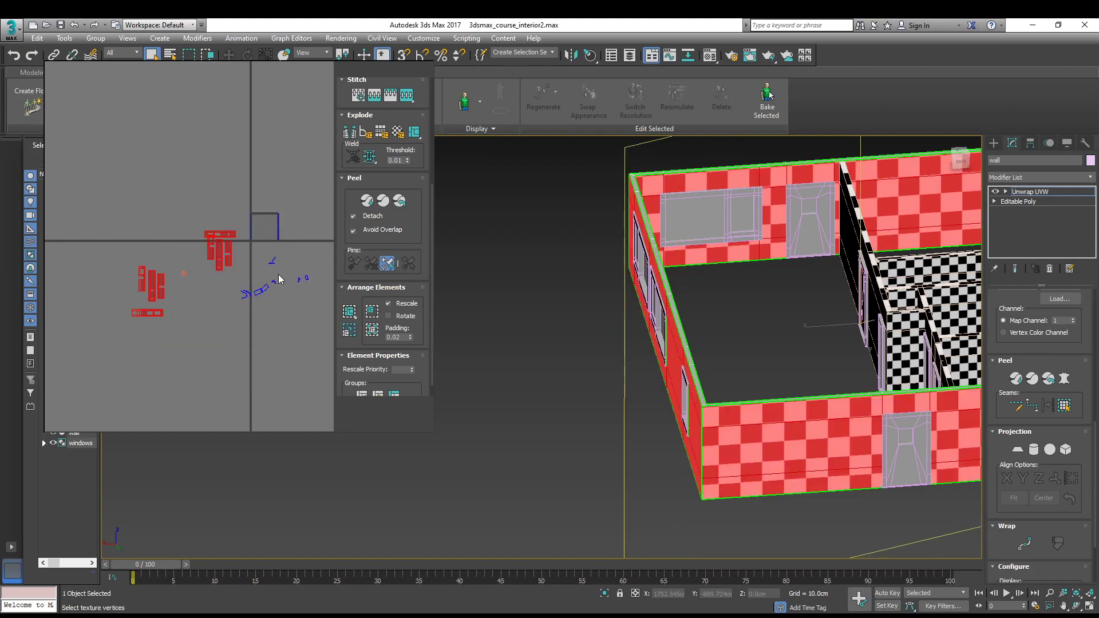
left_click(349, 331)
Shift the horizontal interior island sideways, and move the three vertical interior islands closer to the exterior islands
left_click(204, 320)
scroll(176, 304, "up", 5)
left_click_drag(81, 344, 175, 341)
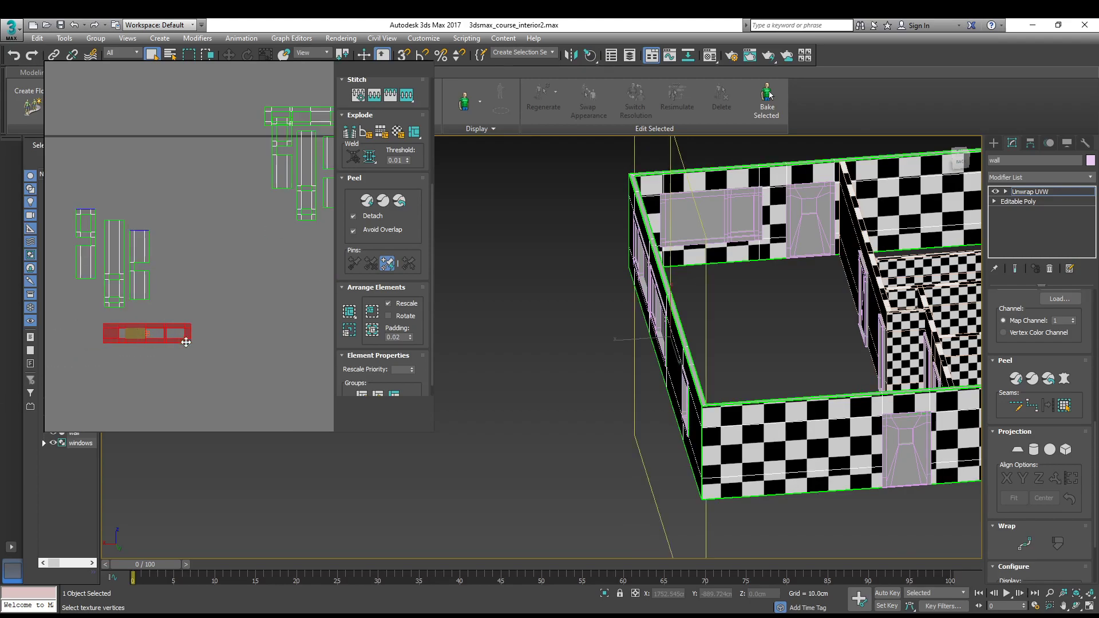
left_click_drag(111, 289, 228, 296)
Examine the UV island layout and the checker pattern on the outer walls from several sides of the house
scroll(231, 296, "down", 6)
middle_click_drag(271, 284, 187, 339)
scroll(163, 268, "up", 4)
scroll(691, 314, "down", 3)
middle_click_drag(764, 320, 880, 334)
scroll(777, 332, "down", 4)
scroll(813, 337, "up", 5)
middle_click_drag(696, 338, 782, 310, "alt")
middle_click_drag(778, 317, 752, 314, "alt")
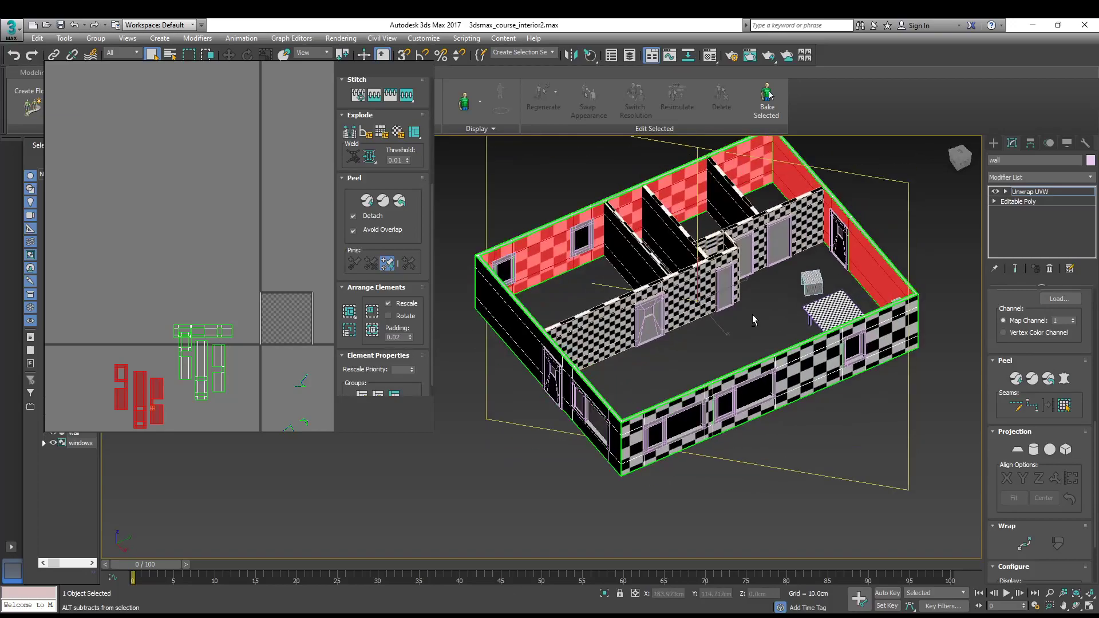
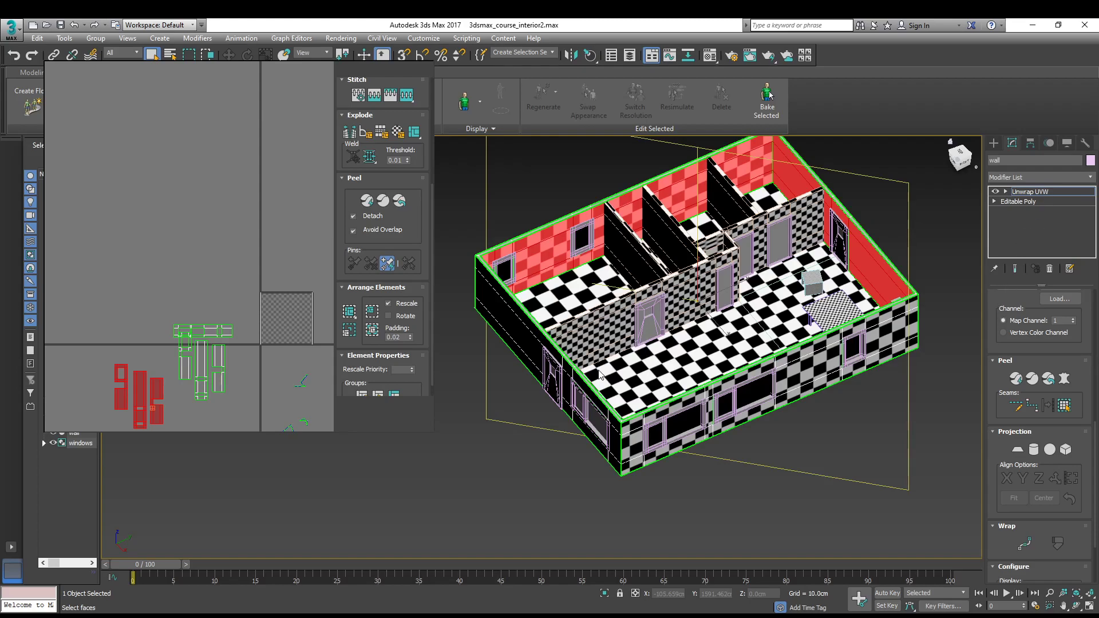
Collapse the finished outer wall to an Editable Poly and select the interior partition wall object
left_click(680, 299)
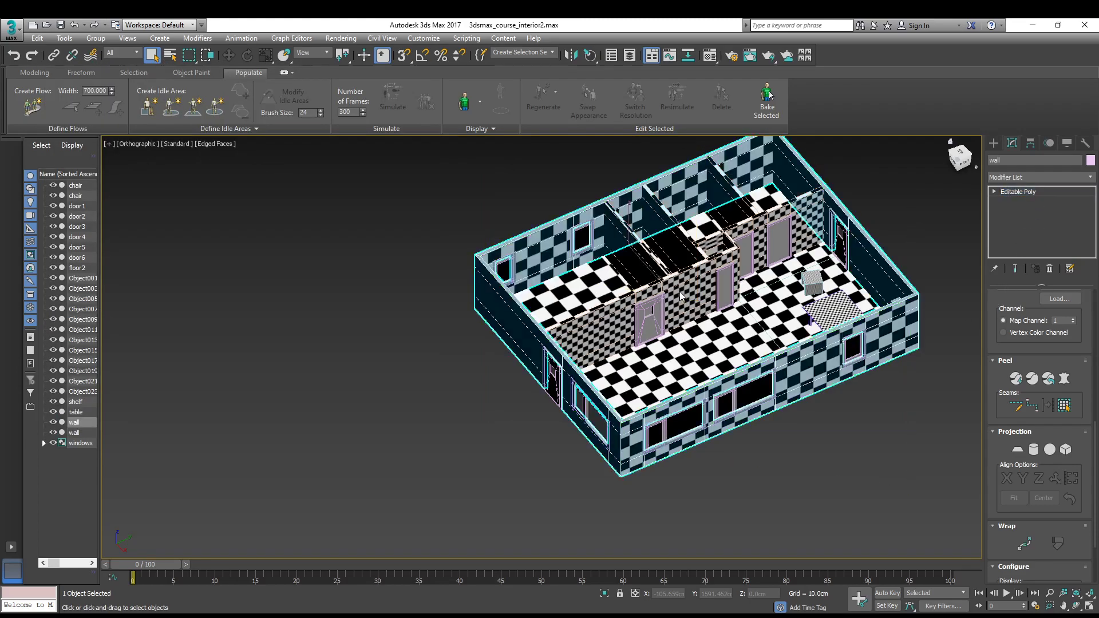
left_click(679, 291)
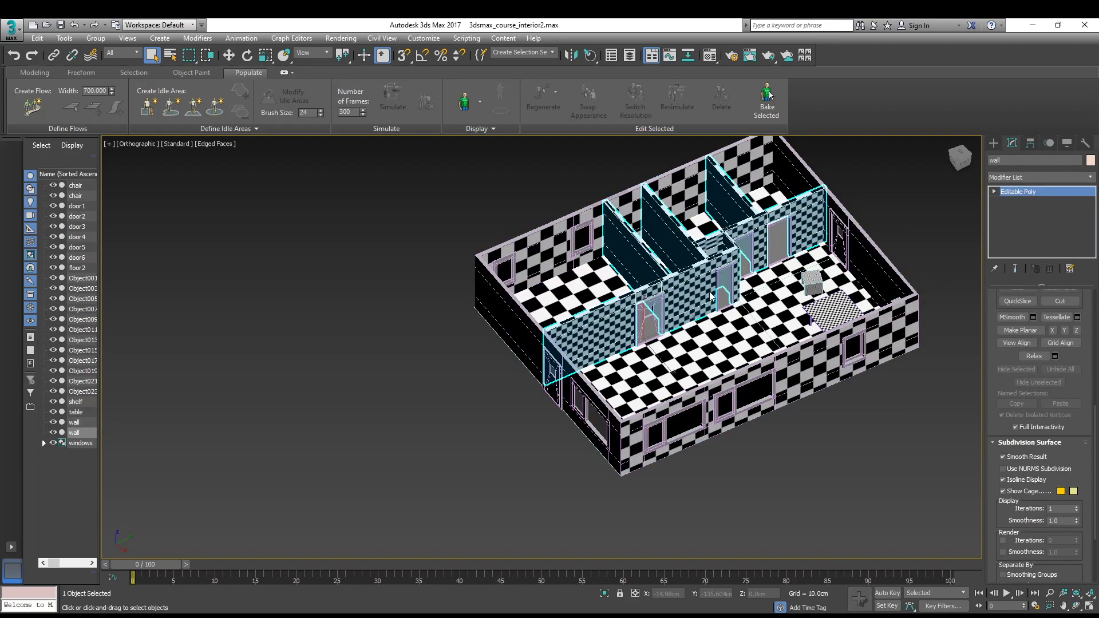
Hide the interior partition wall, the floor and the outer walls so only doors, windows and furniture remain
key("alt+h")
left_click(701, 349)
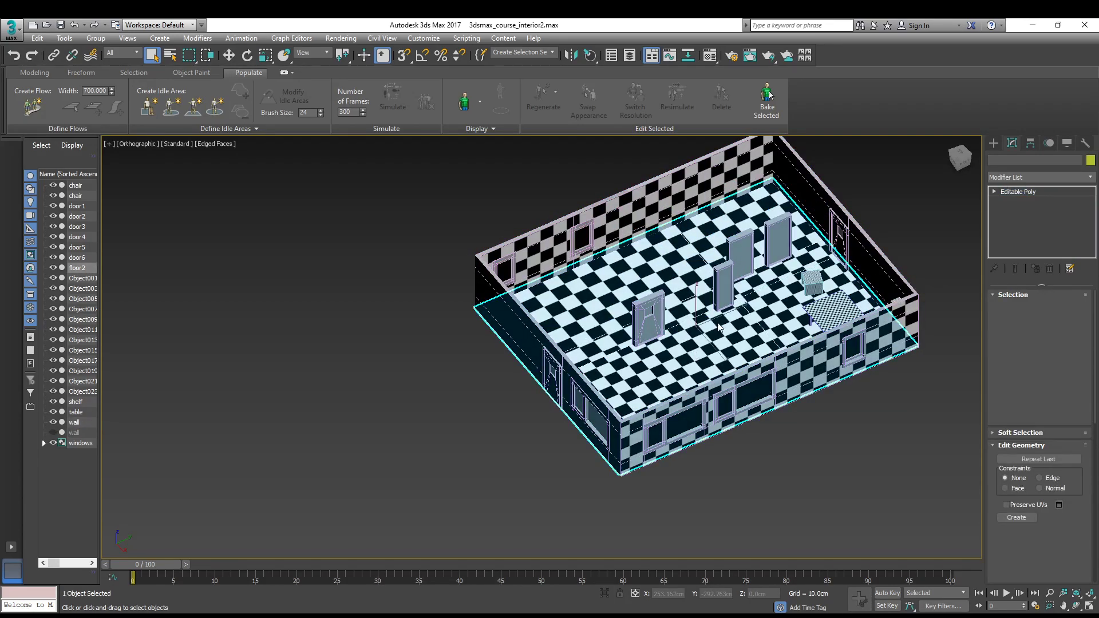
key("alt+h")
left_click(672, 182)
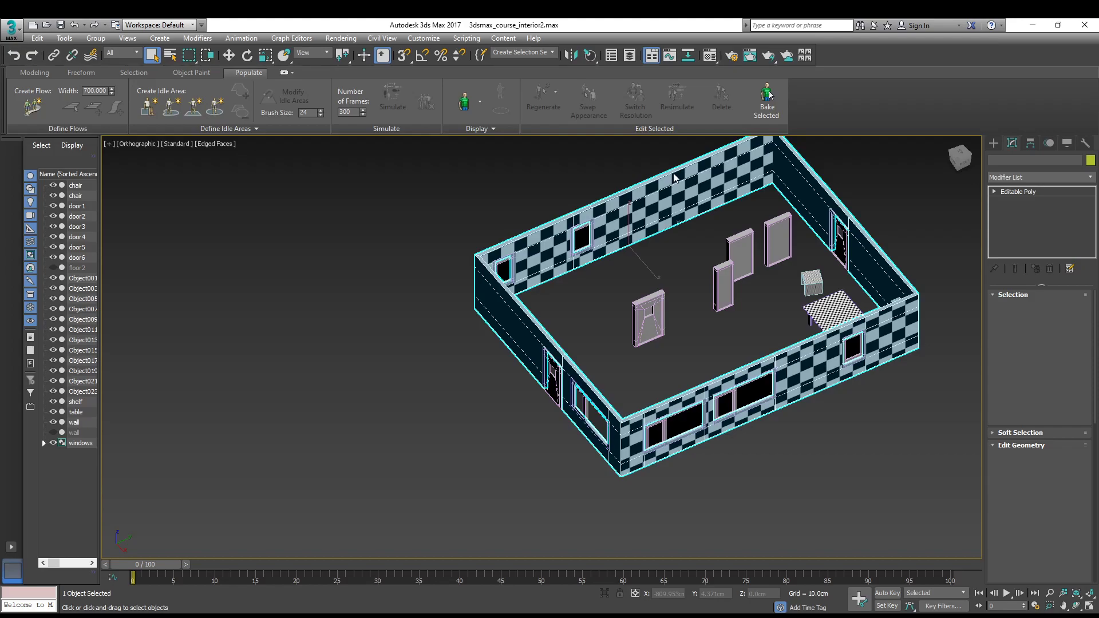
key("alt+h")
Select the entrance door panel, door1, and examine how it sits within its surrounding frame
middle_click_drag(889, 395, 716, 435)
left_click(636, 454)
middle_click_drag(636, 454, 684, 447, "alt")
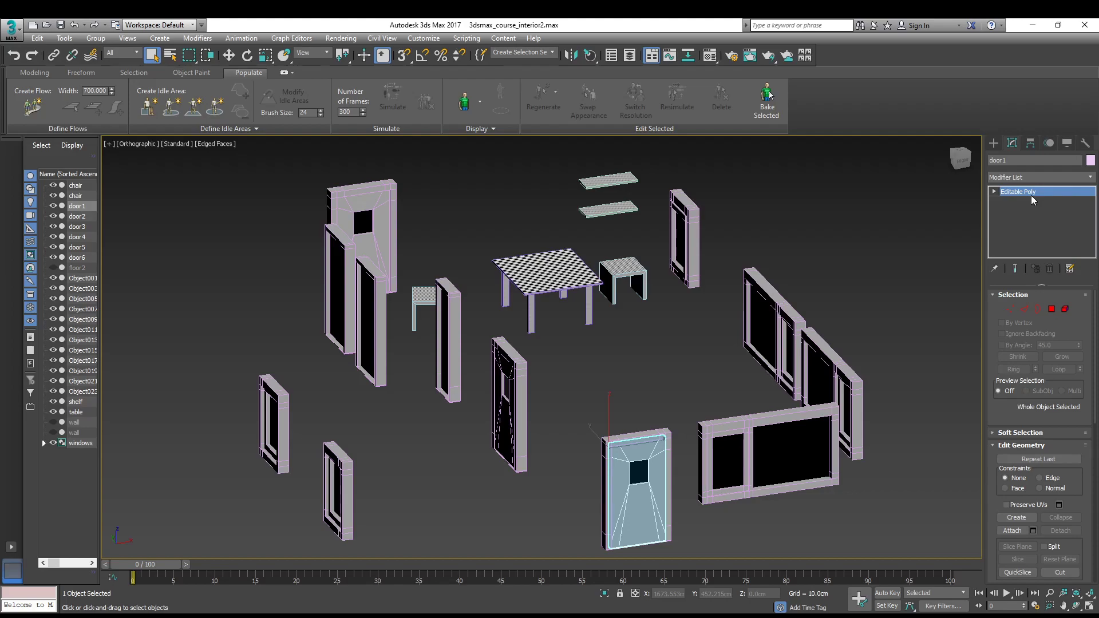
middle_click_drag(650, 338, 763, 263, "alt")
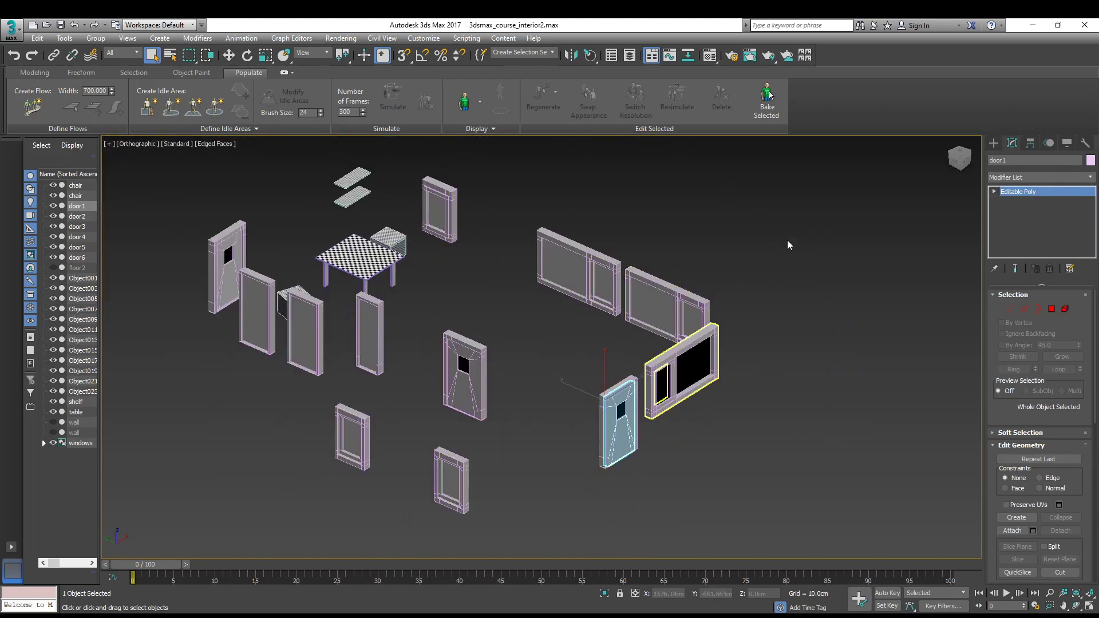
scroll(618, 418, "up", 9)
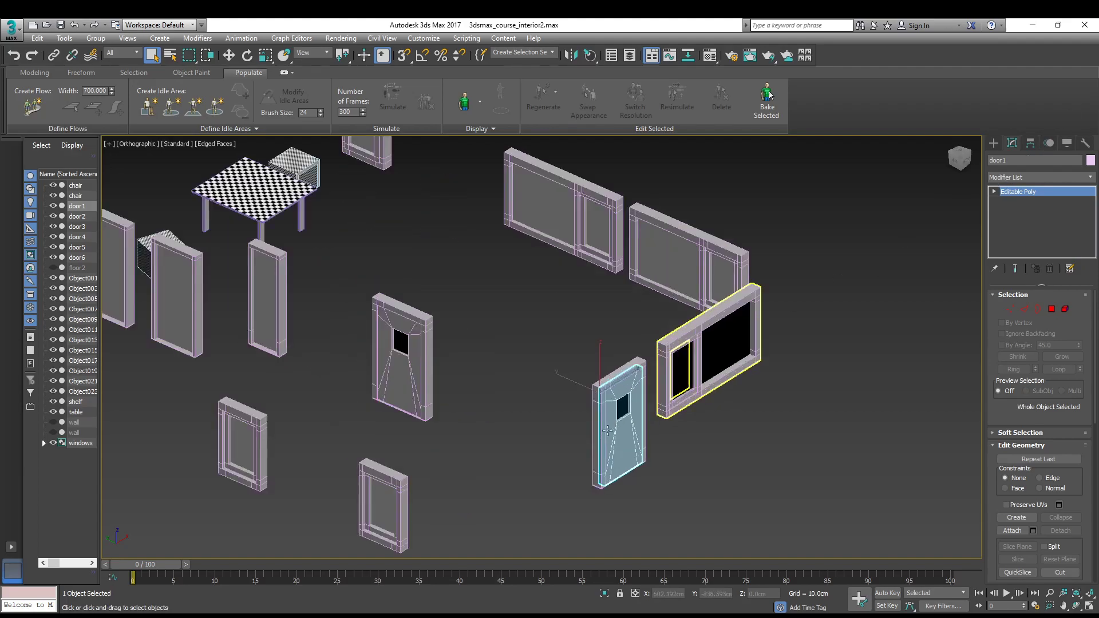
scroll(618, 310, "down", 7)
middle_click_drag(620, 310, 634, 310, "alt")
scroll(641, 299, "up", 5)
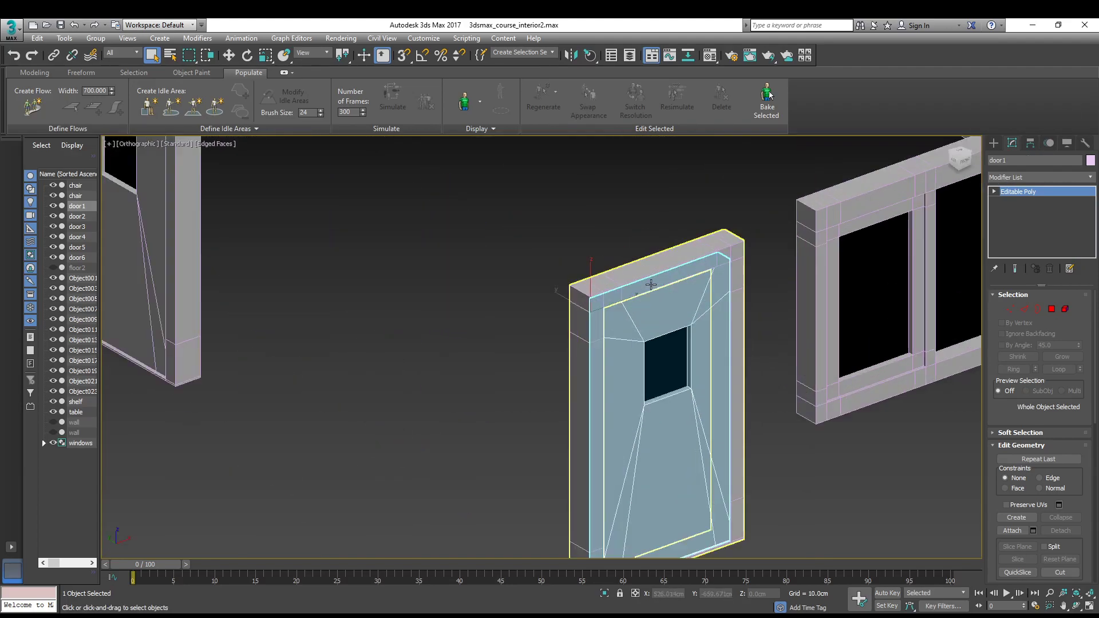
scroll(643, 274, "down", 5)
Select door1 together with its surrounding door frame
left_click(634, 305)
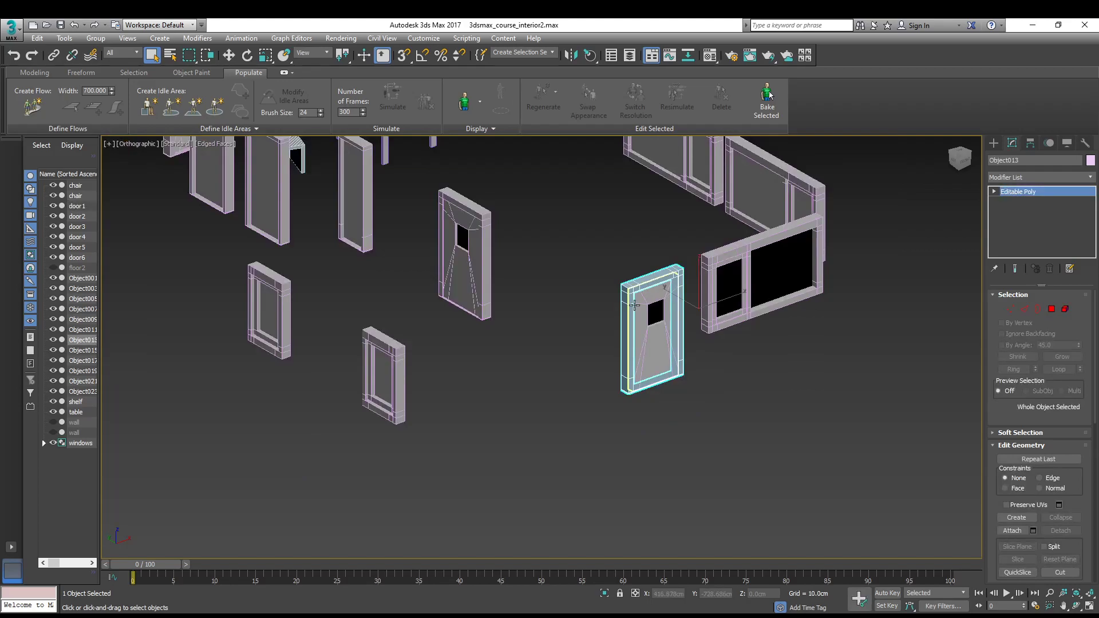
left_click(641, 300)
middle_click_drag(641, 300, 859, 318, "alt")
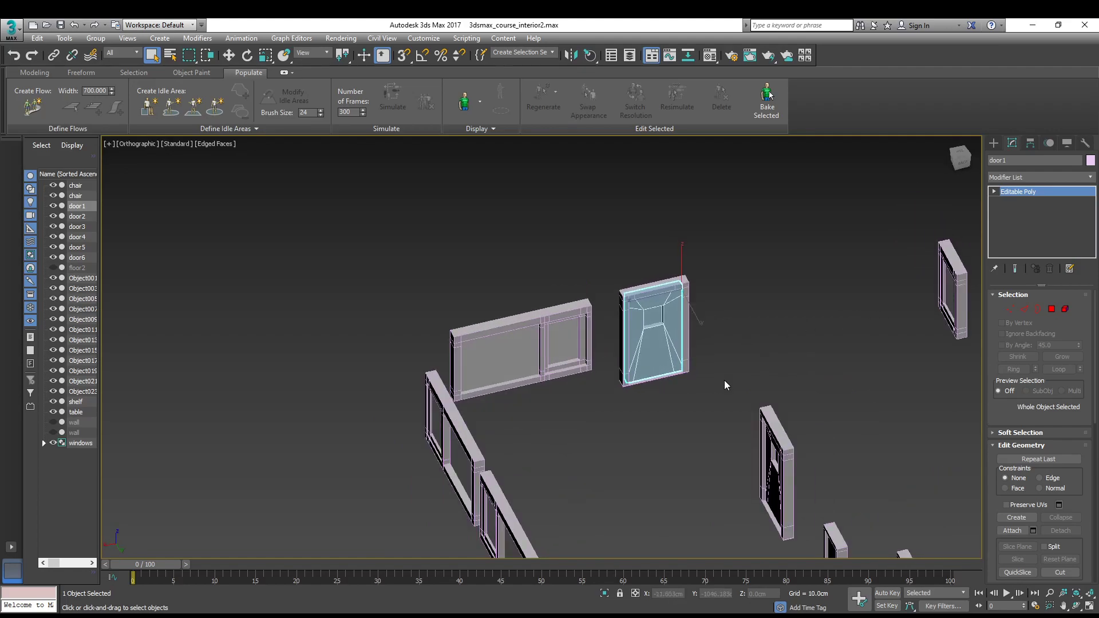
left_click(667, 280, "ctrl")
middle_click_drag(686, 334, 827, 330, "alt")
scroll(770, 334, "up", 5)
middle_click_drag(713, 335, 550, 319, "alt")
scroll(558, 350, "down", 3)
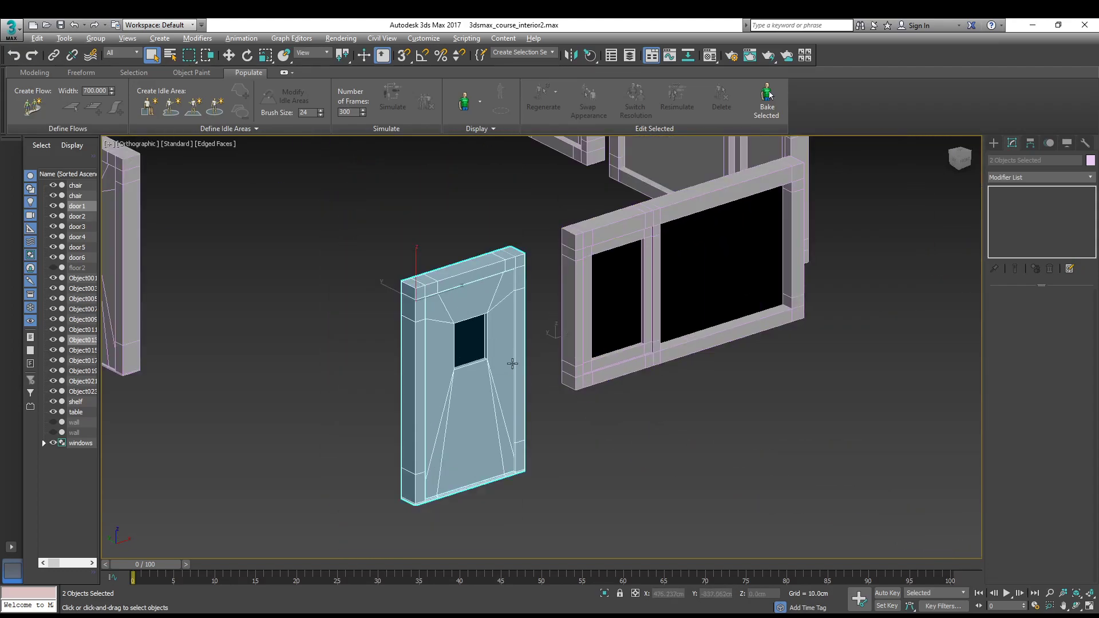
middle_click_drag(513, 364, 399, 478, "alt")
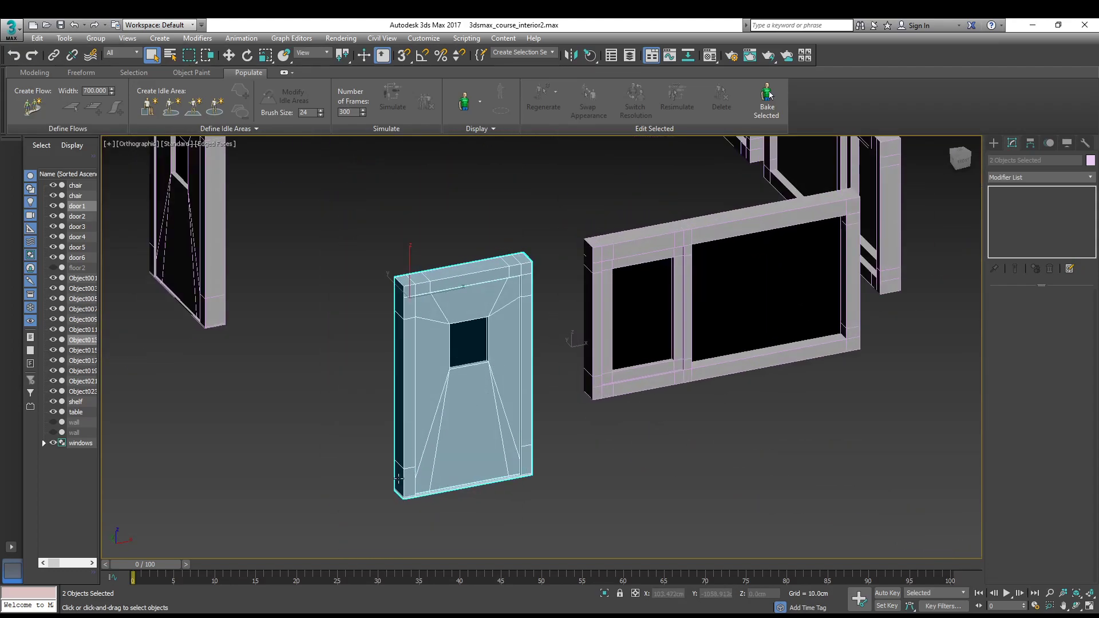
Apply an Unwrap UVW modifier to the door and frame, and select all their polygons in the UV editor
left_click(1041, 173)
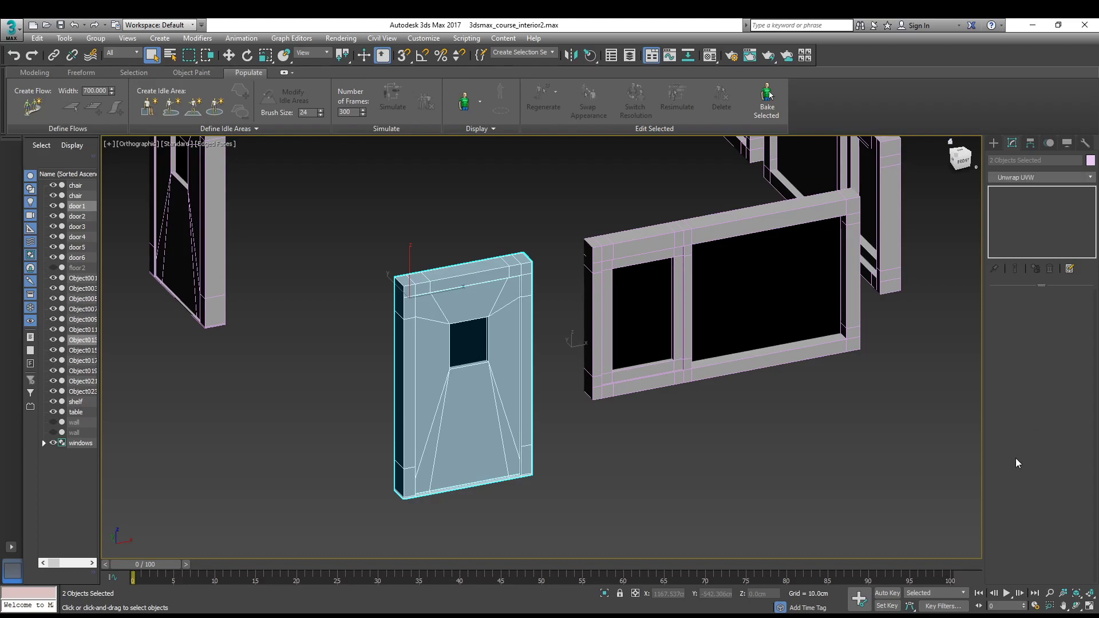
key("Return")
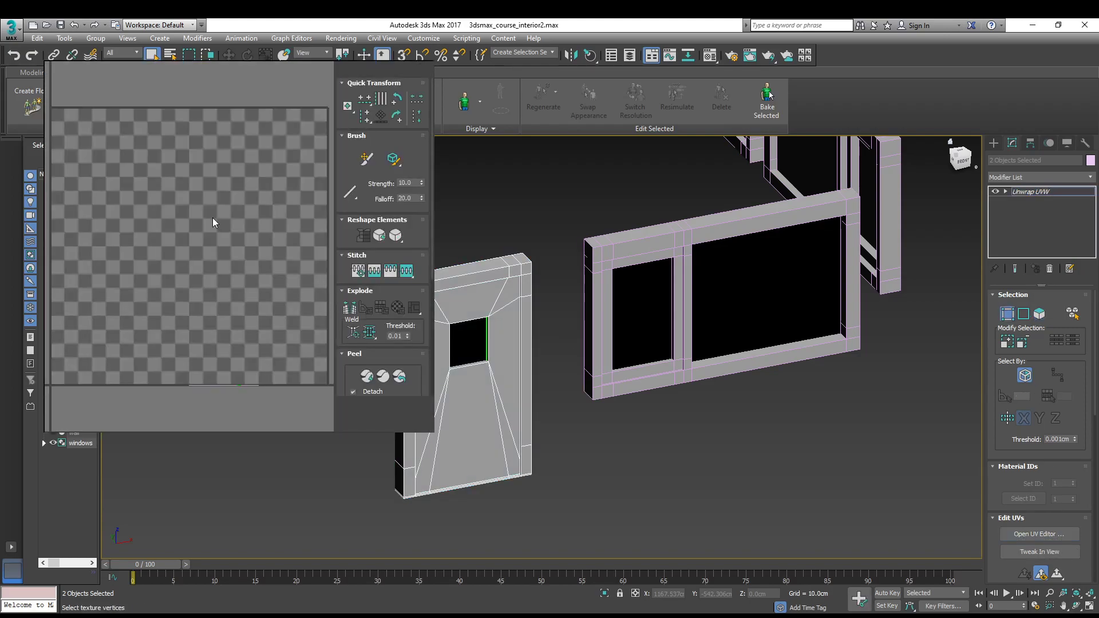
scroll(212, 218, "down", 8)
scroll(212, 217, "up", 3)
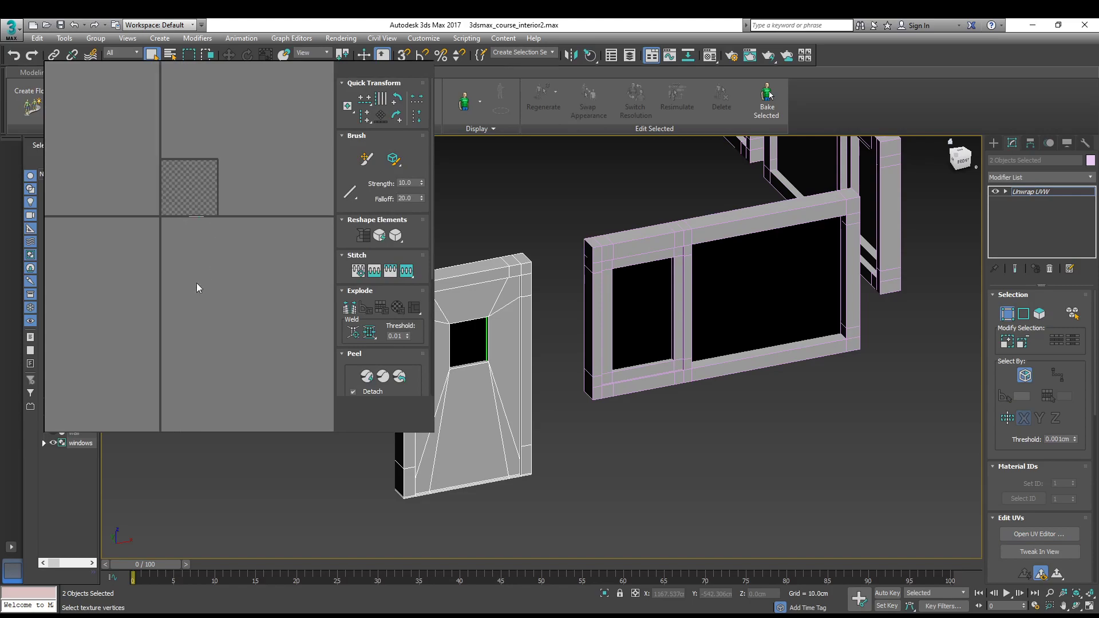
left_click(93, 407)
left_click_drag(238, 266, 97, 109)
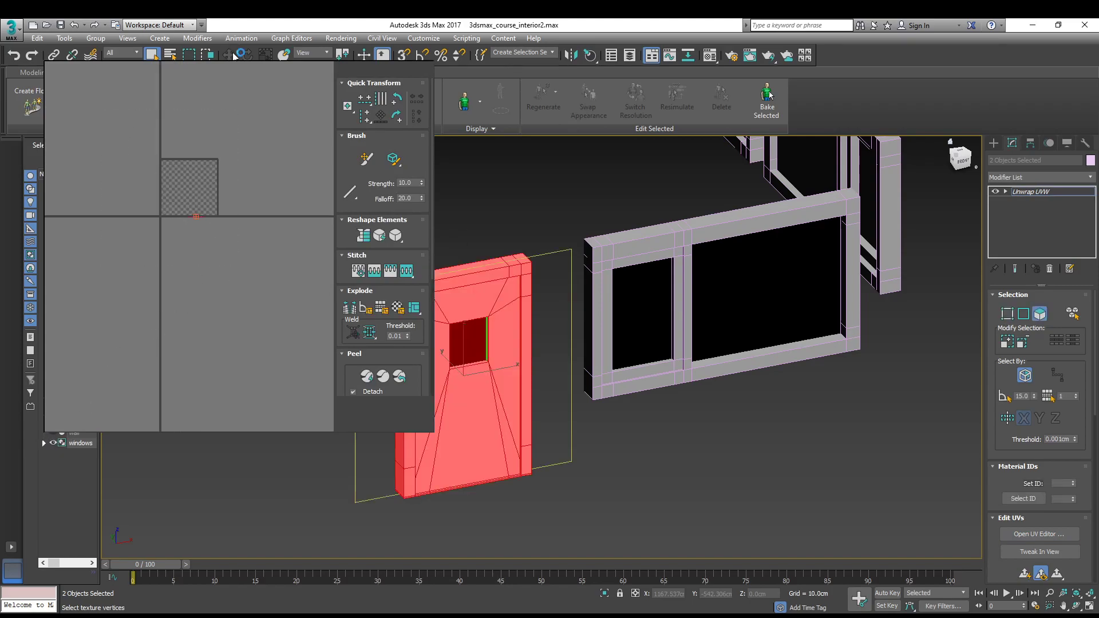
Select all polygons on the front face of the door panel around its small window
middle_click_drag(607, 355, 488, 321)
scroll(687, 370, "up", 3)
left_click(302, 464)
left_click(289, 287, "ctrl")
left_click(343, 246, "ctrl")
left_click(430, 240, "ctrl")
left_click(424, 266, "ctrl")
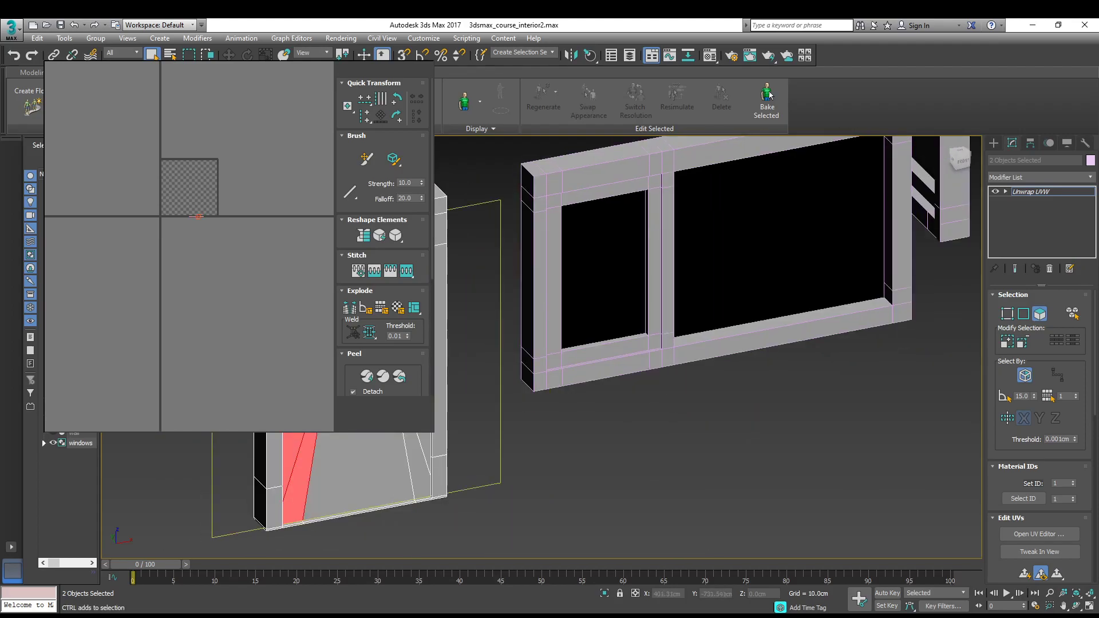
left_click(367, 343, "ctrl")
scroll(190, 251, "down", 3)
scroll(192, 248, "up", 4)
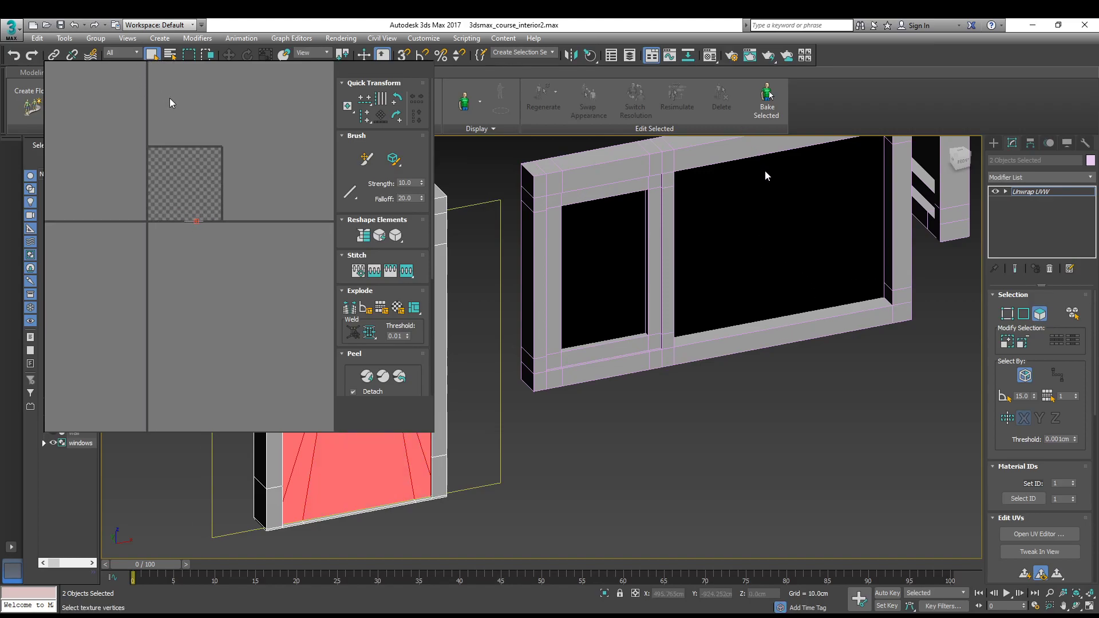
Map the selected front panel faces as a flat UV island and move it above the texture square
left_click(116, 169)
scroll(229, 253, "up", 4)
scroll(113, 151, "down", 1)
middle_click_drag(135, 174, 152, 270)
scroll(152, 269, "down", 4)
left_click_drag(163, 258, 161, 181)
middle_click_drag(647, 392, 595, 344)
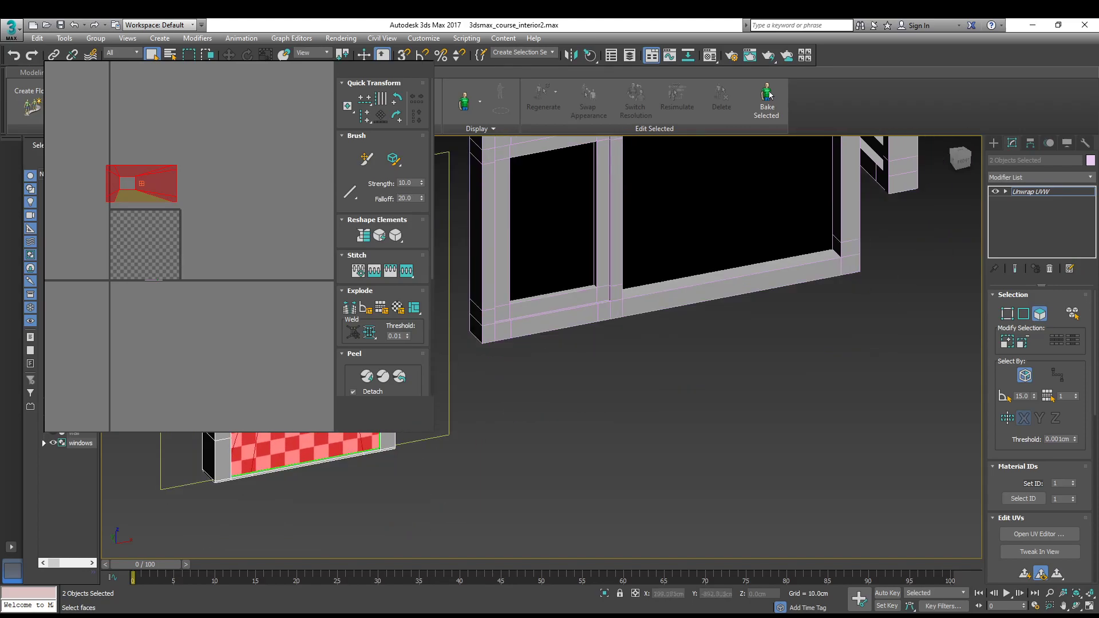
Select the front faces of the door frame on both sides and along the bottom edge
left_click(223, 449)
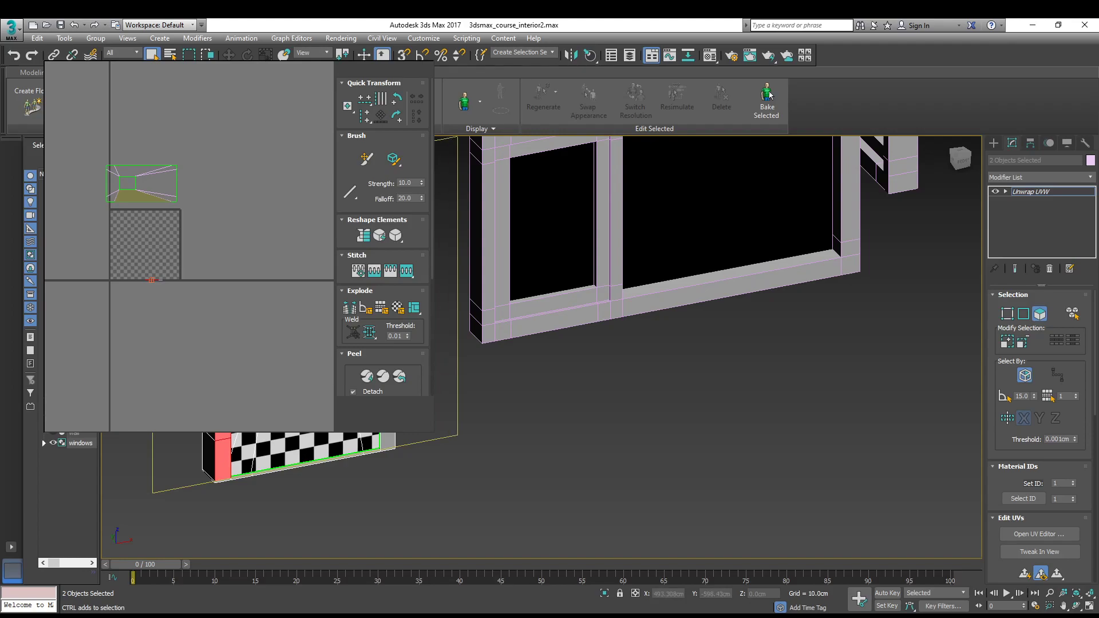
scroll(367, 458, "up", 5)
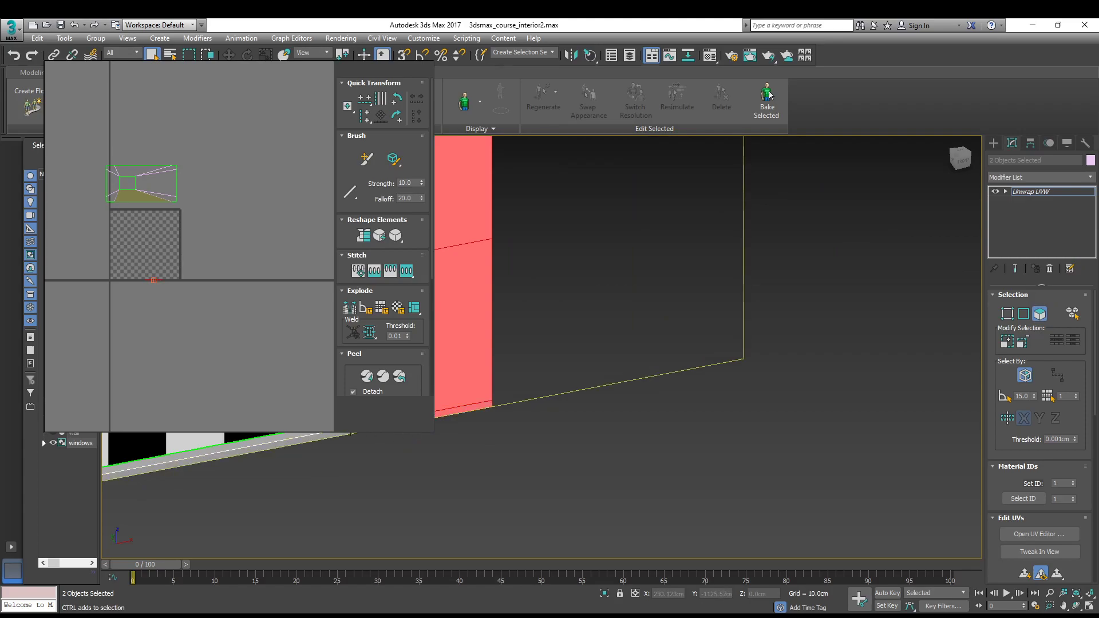
left_click(351, 434, "ctrl")
scroll(327, 441, "down", 2)
middle_click_drag(328, 441, 503, 369)
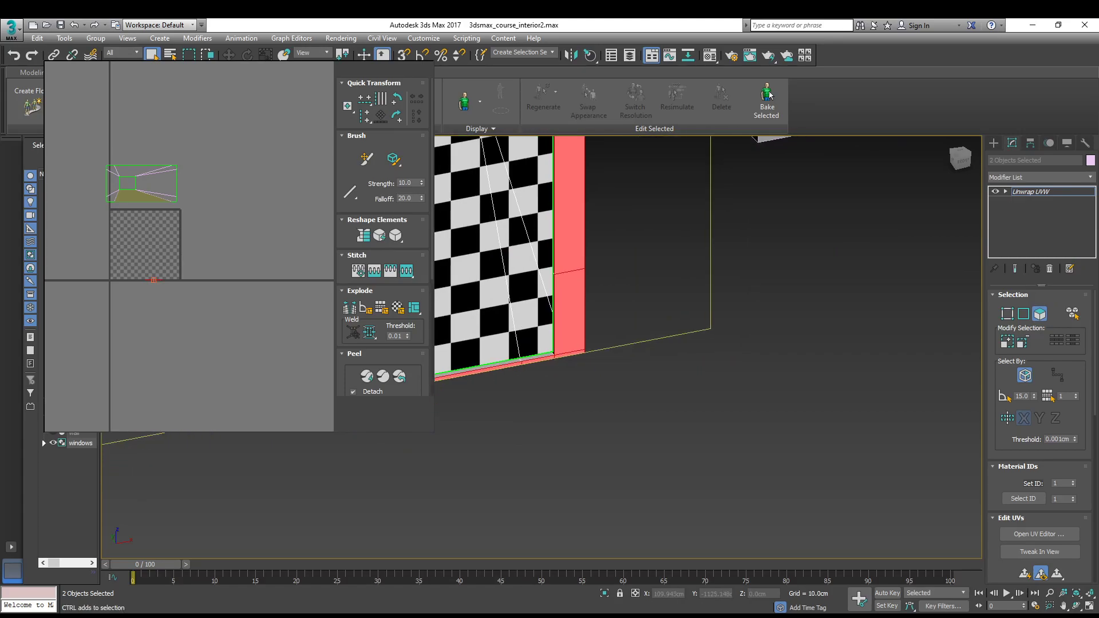
middle_click_drag(503, 370, 475, 455)
scroll(434, 440, "down", 4)
scroll(262, 281, "up", 2)
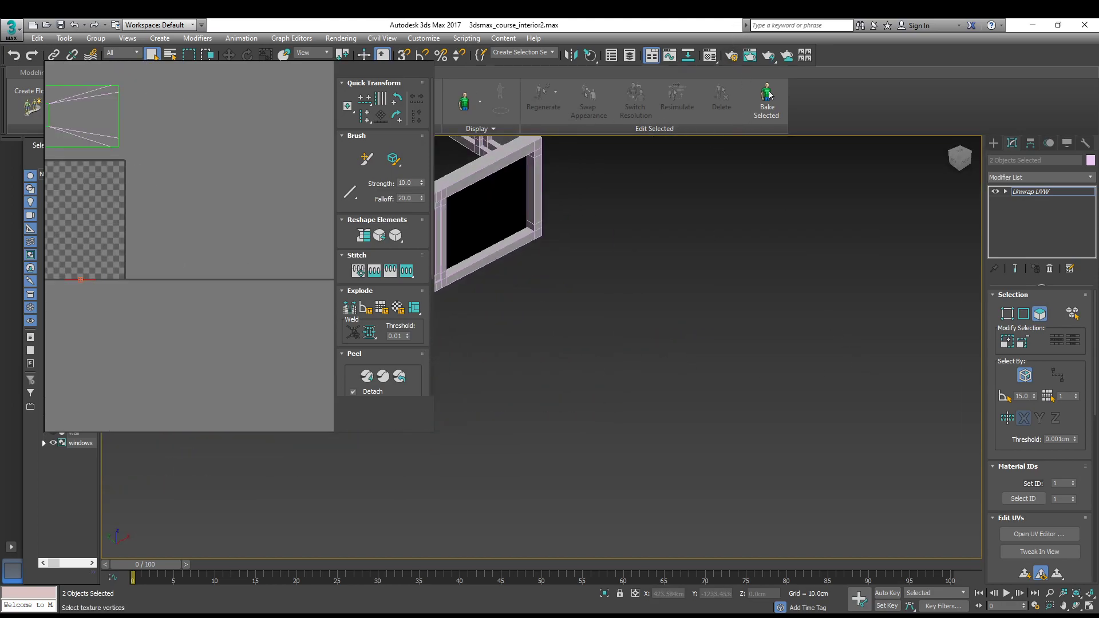
Map the front frame faces as a flat UV island and move it below the texture square
double_click(80, 280)
middle_click_drag(78, 229, 285, 226)
scroll(232, 266, "down", 3)
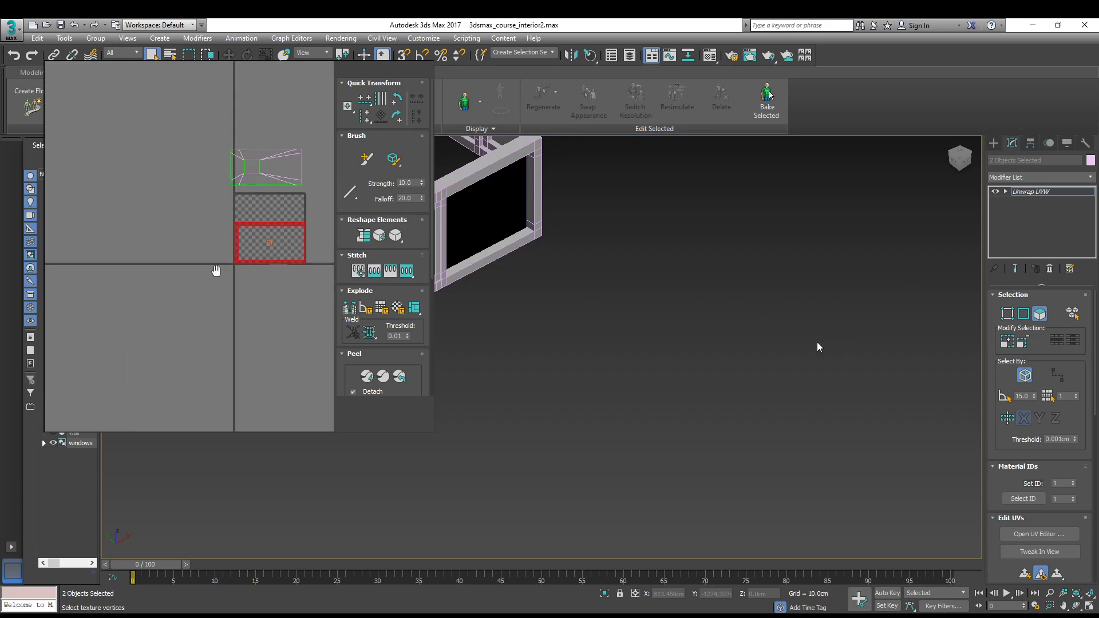
middle_click_drag(231, 265, 121, 297)
left_click_drag(130, 294, 133, 338)
Select the outer side faces along one vertical edge of the door frame
scroll(331, 302, "up", 4)
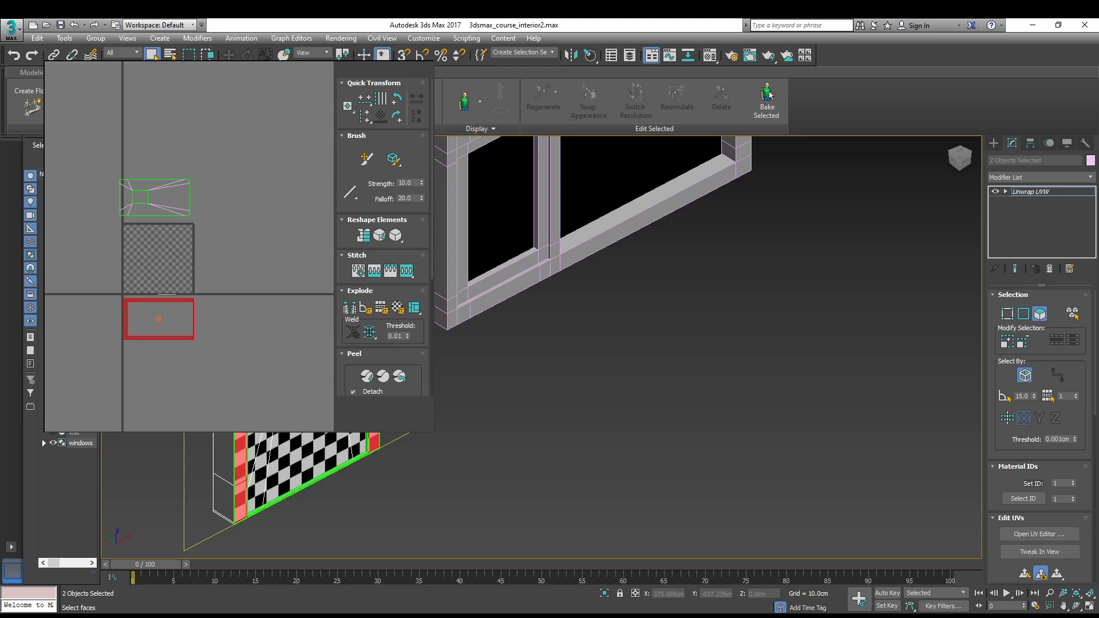
left_click(217, 456)
left_click(224, 458, "ctrl")
left_click(229, 452, "ctrl")
left_click(235, 443, "ctrl")
left_click(240, 438, "ctrl")
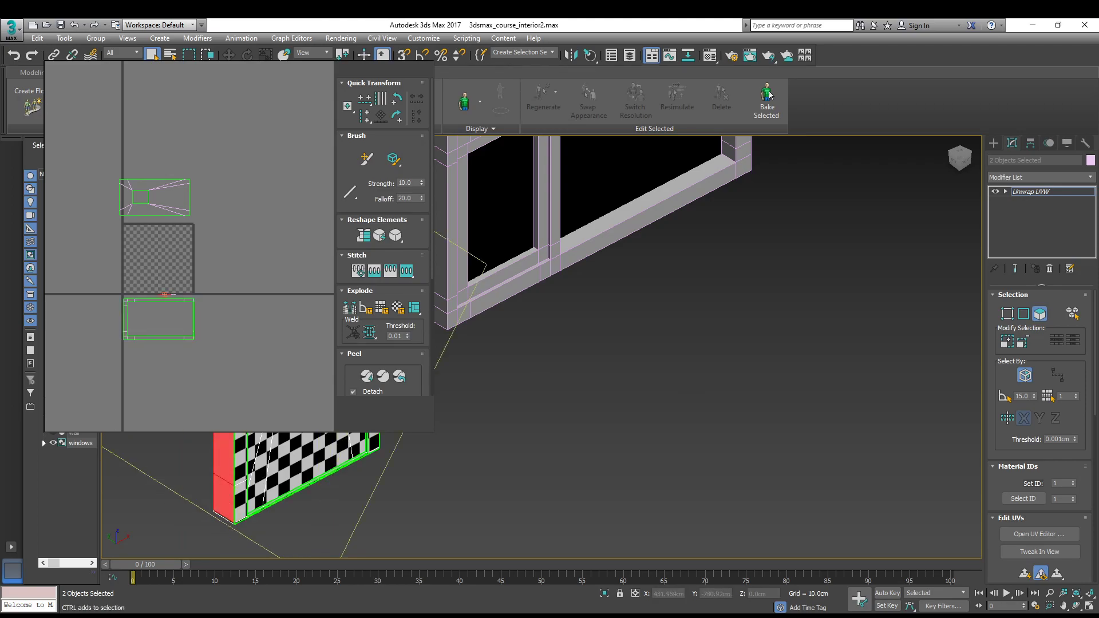
middle_click_drag(344, 487, 206, 487, "alt")
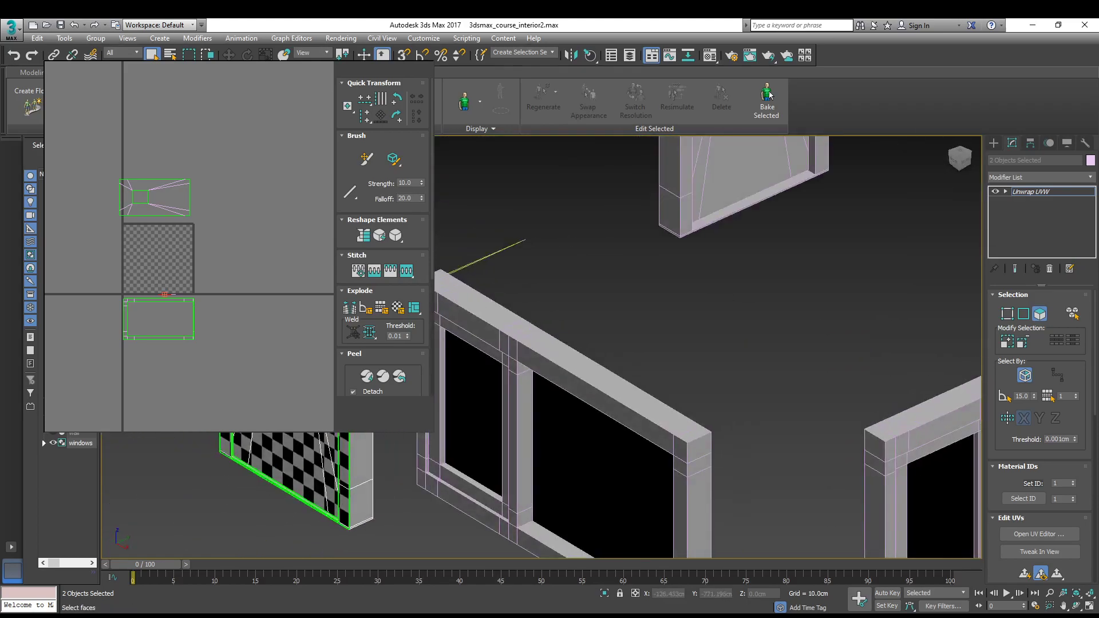
Add the opposite outer side and the underside faces of the door frame to the selection
left_click(368, 454)
middle_click_drag(360, 501, 346, 384, "alt")
left_click(229, 461, "ctrl")
left_click(171, 487, "ctrl")
left_click(118, 526, "ctrl")
left_click(229, 464, "ctrl")
middle_click_drag(229, 464, 378, 461, "alt")
left_click(412, 430, "ctrl")
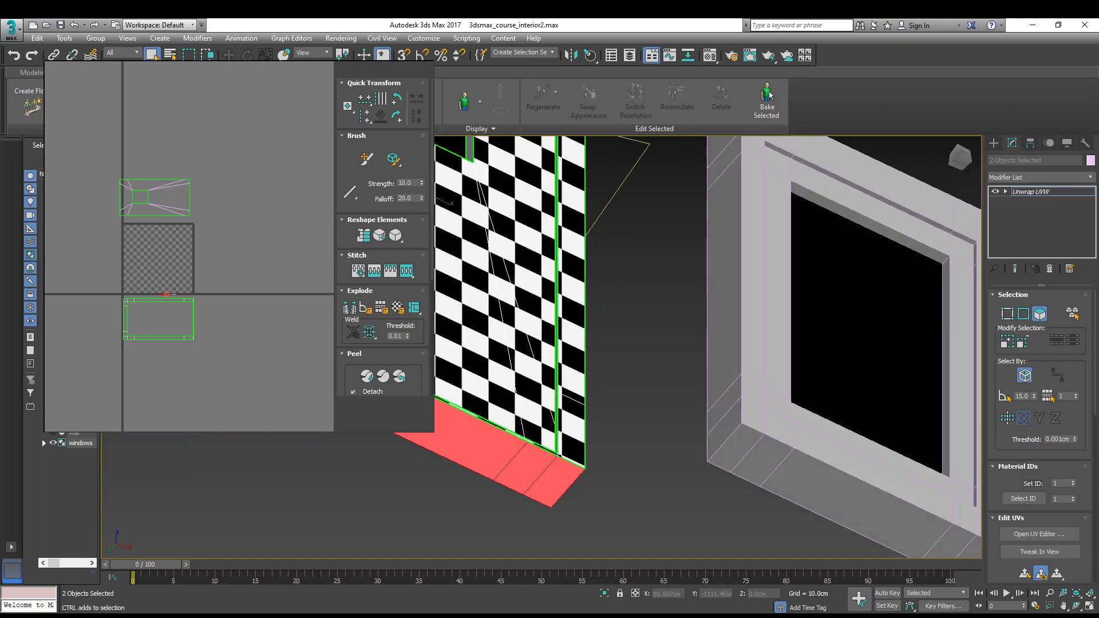
Check the selected outer rim faces of the frame, and place their UV strip below the front frame island
scroll(366, 338, "up", 4)
scroll(446, 353, "down", 4)
scroll(445, 353, "down", 4)
middle_click_drag(446, 353, 499, 310, "alt")
scroll(501, 310, "up", 5)
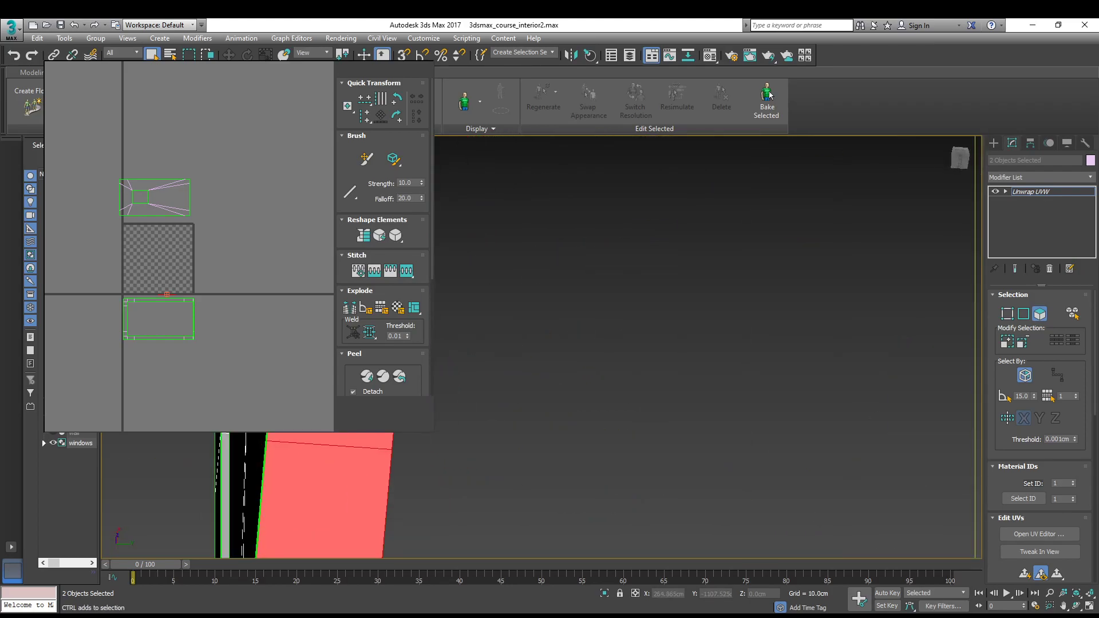
middle_click_drag(501, 309, 598, 382, "alt")
scroll(552, 363, "down", 4)
scroll(557, 360, "up", 2)
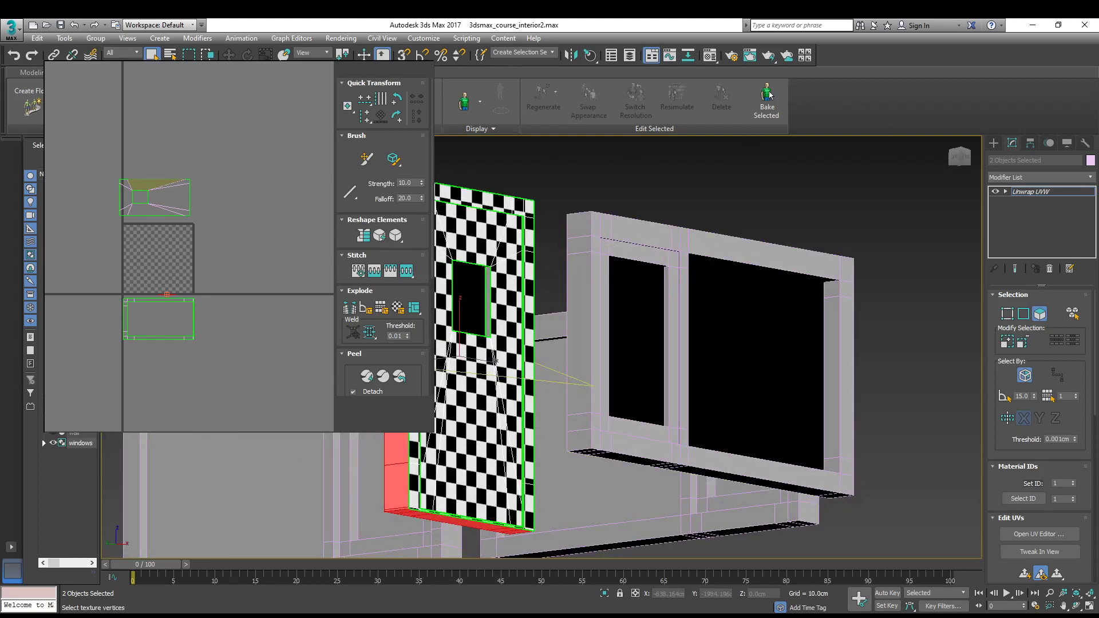
scroll(140, 290, "up", 5)
scroll(147, 268, "down", 3)
left_click_drag(151, 266, 151, 367)
scroll(164, 336, "down", 3)
middle_click_drag(450, 367, 492, 360, "alt")
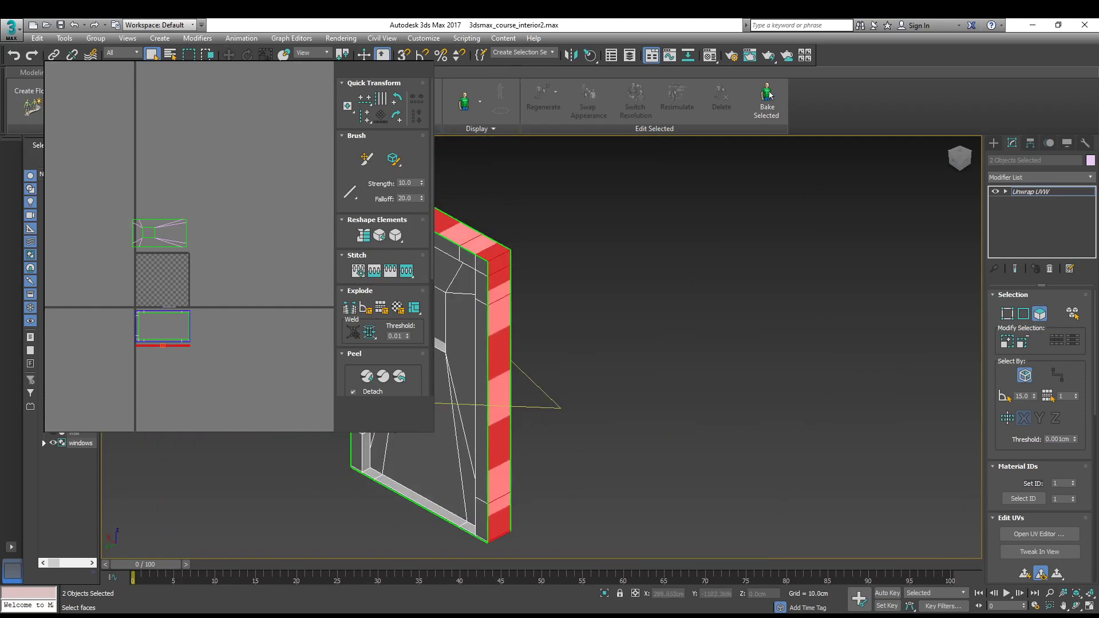
Select all polygons on the back face of the door panel around the window opening
left_click(376, 444)
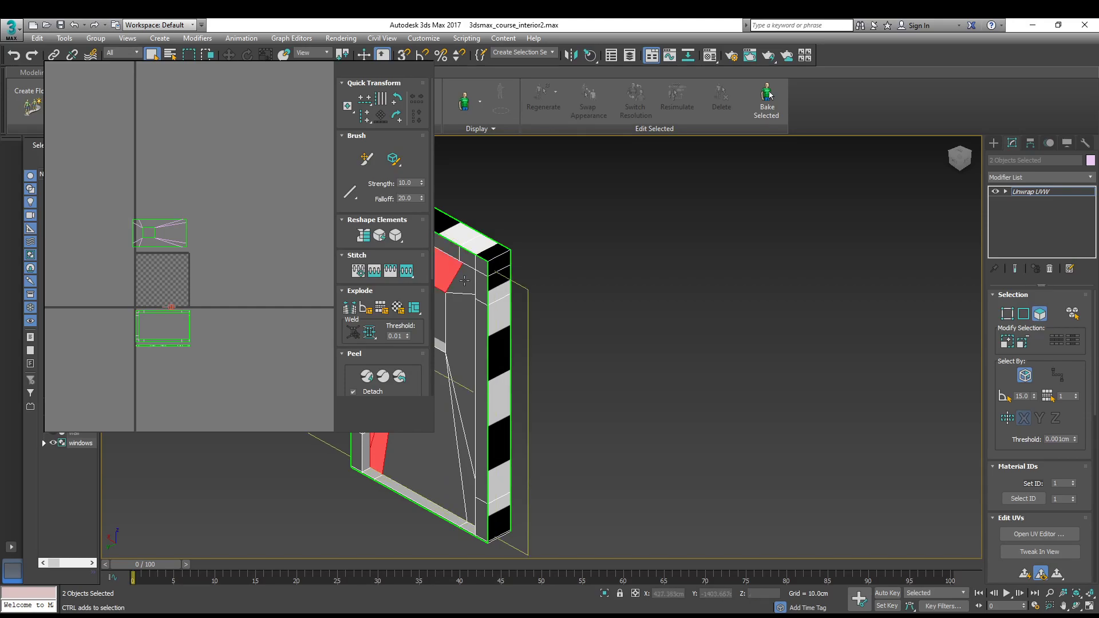
left_click(460, 435, "ctrl")
left_click(442, 446, "ctrl")
middle_click_drag(442, 446, 467, 437, "alt")
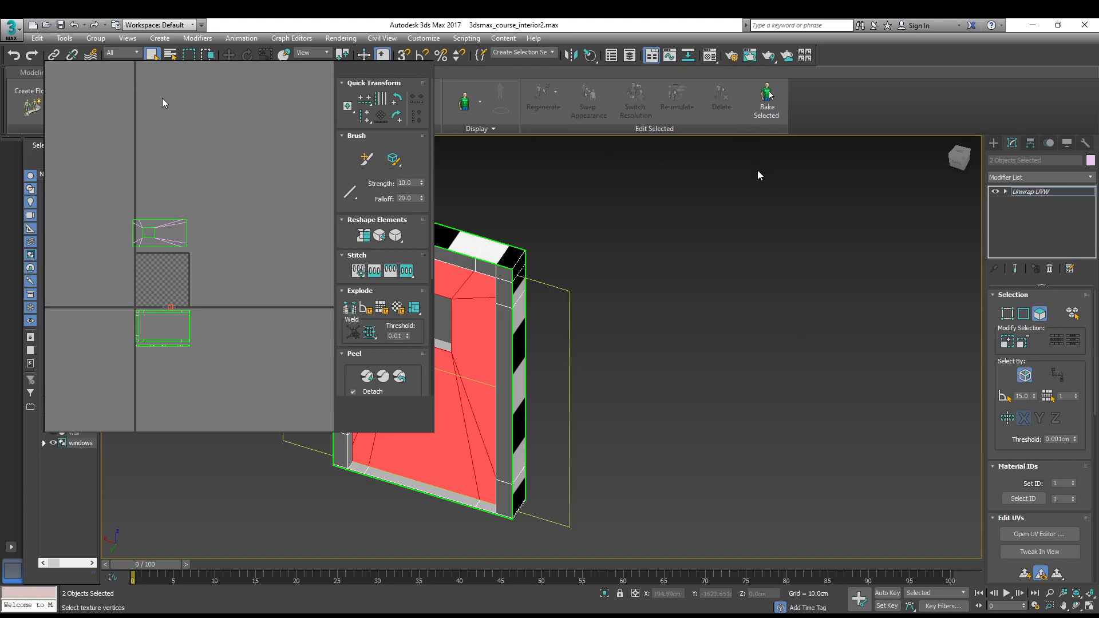
Map the back panel faces as a flat UV island and move it above the front panel island
left_click(167, 53)
middle_click_drag(175, 257, 207, 203)
scroll(198, 255, "up", 3)
left_click_drag(207, 231, 194, 94)
scroll(442, 341, "down", 4)
middle_click_drag(442, 342, 504, 347, "alt")
Select the two side faces, the upper faces and upper corner faces on the back of the door frame
scroll(442, 354, "up", 5)
left_click(379, 452)
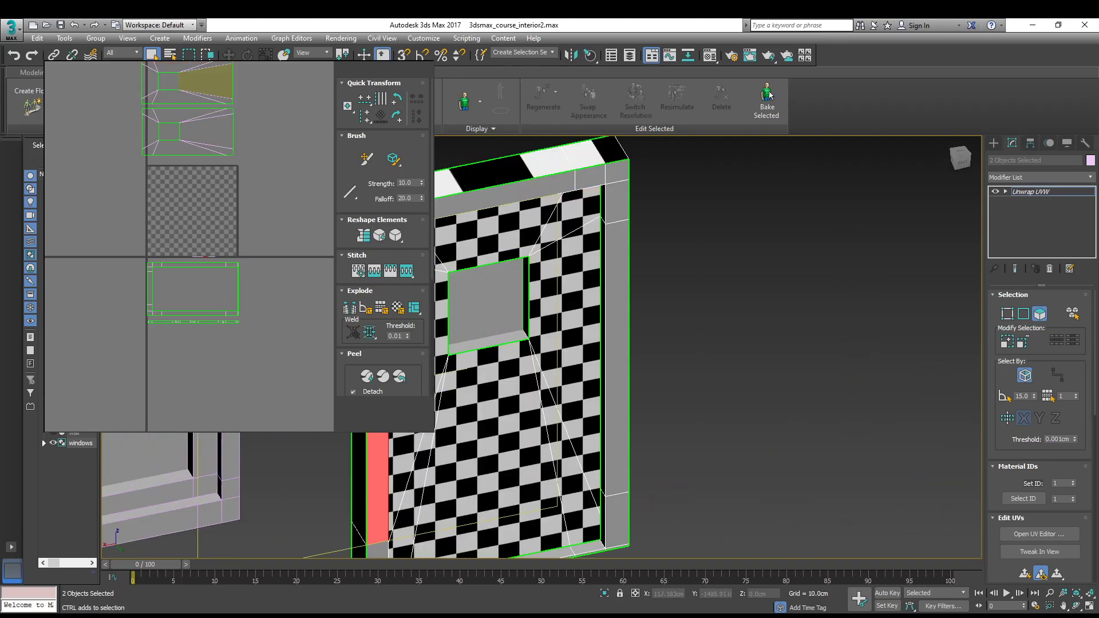
left_click(447, 202, "ctrl")
left_click(603, 179, "ctrl")
left_click(623, 175, "ctrl")
left_click(621, 198, "ctrl")
left_click(622, 246, "ctrl")
Add the lower corner faces and the thin bottom faces of the door frame's back side to the selection
scroll(611, 378, "down", 4)
middle_click_drag(619, 460, 594, 359)
scroll(594, 359, "up", 4)
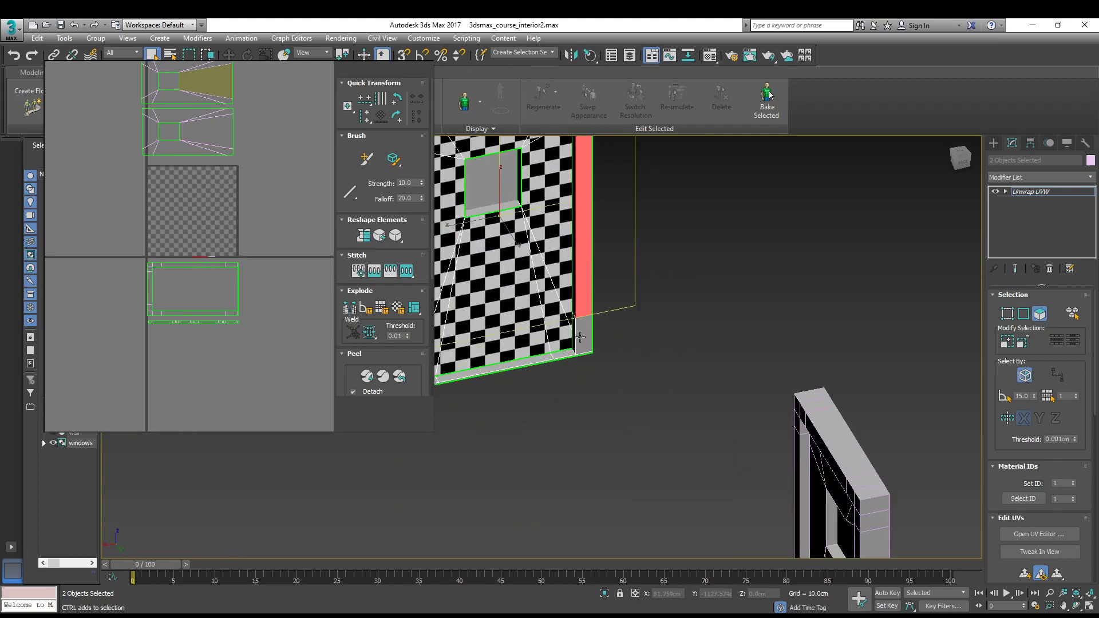
scroll(439, 395, "up", 3)
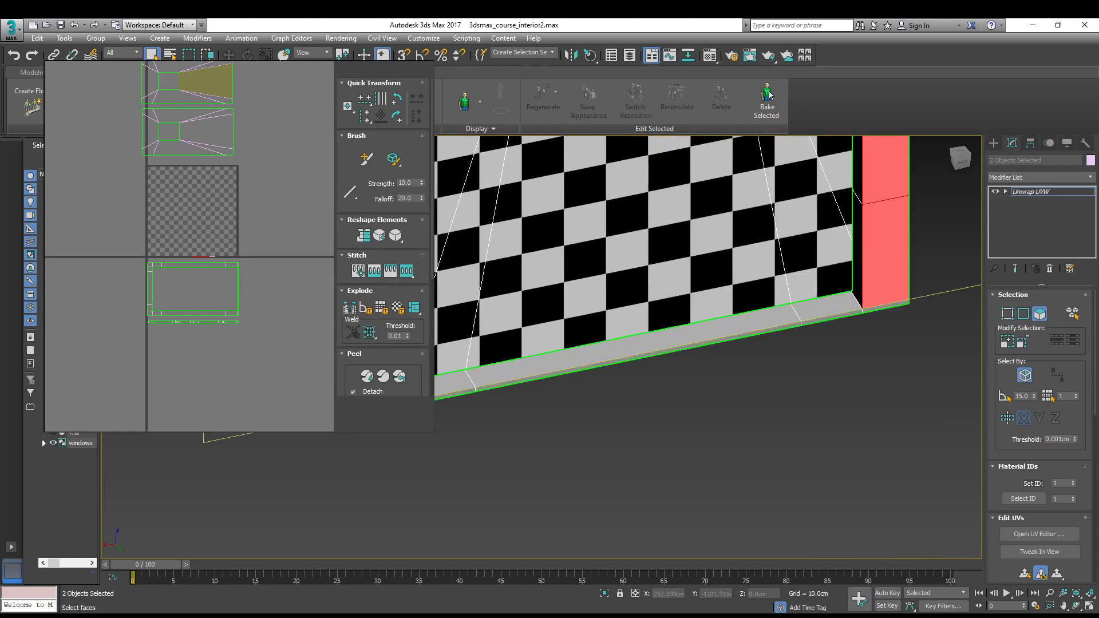
left_click(487, 387, "ctrl")
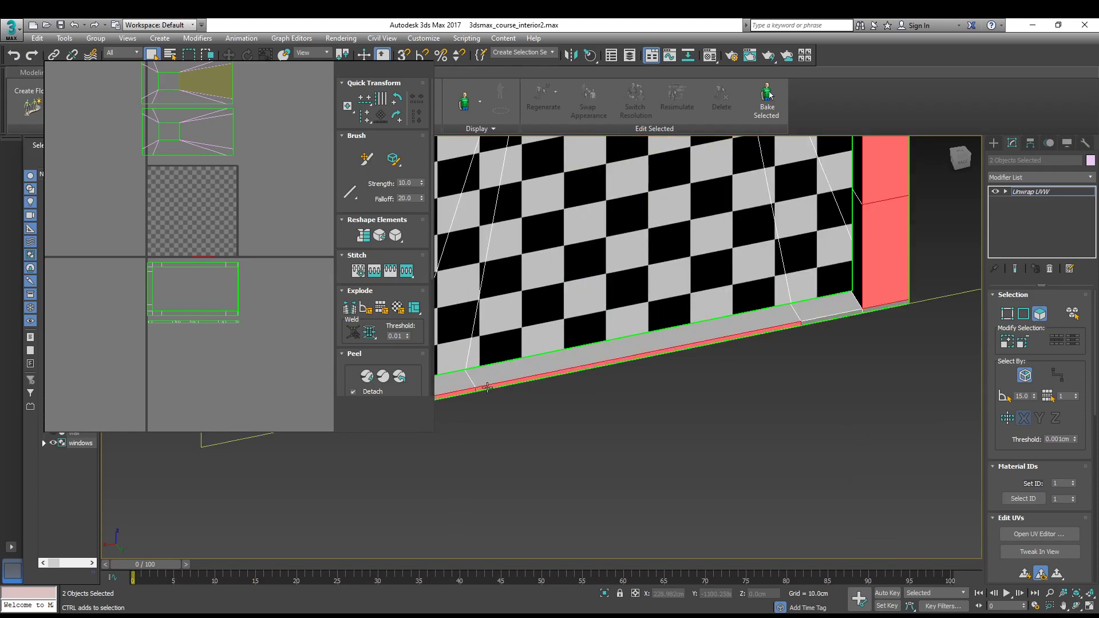
scroll(549, 375, "down", 3)
middle_click_drag(681, 347, 466, 368)
scroll(467, 368, "up", 4)
left_click(466, 369, "ctrl")
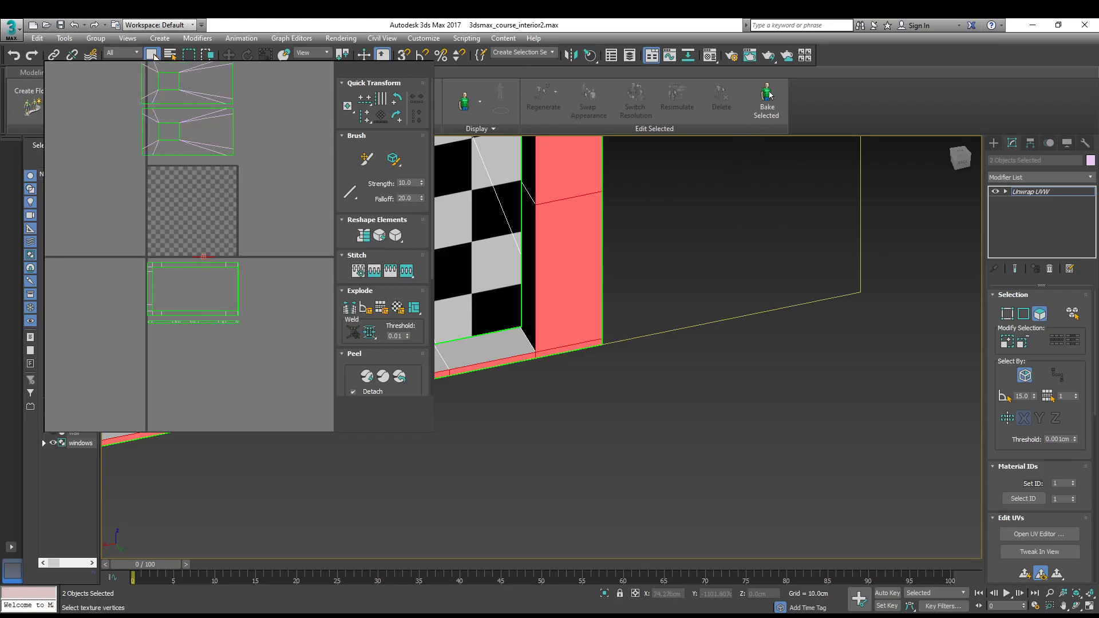
Map the back frame faces as a flat UV island and stack it on the front frame island below the tile
left_click(625, 279)
middle_click_drag(191, 228, 149, 243)
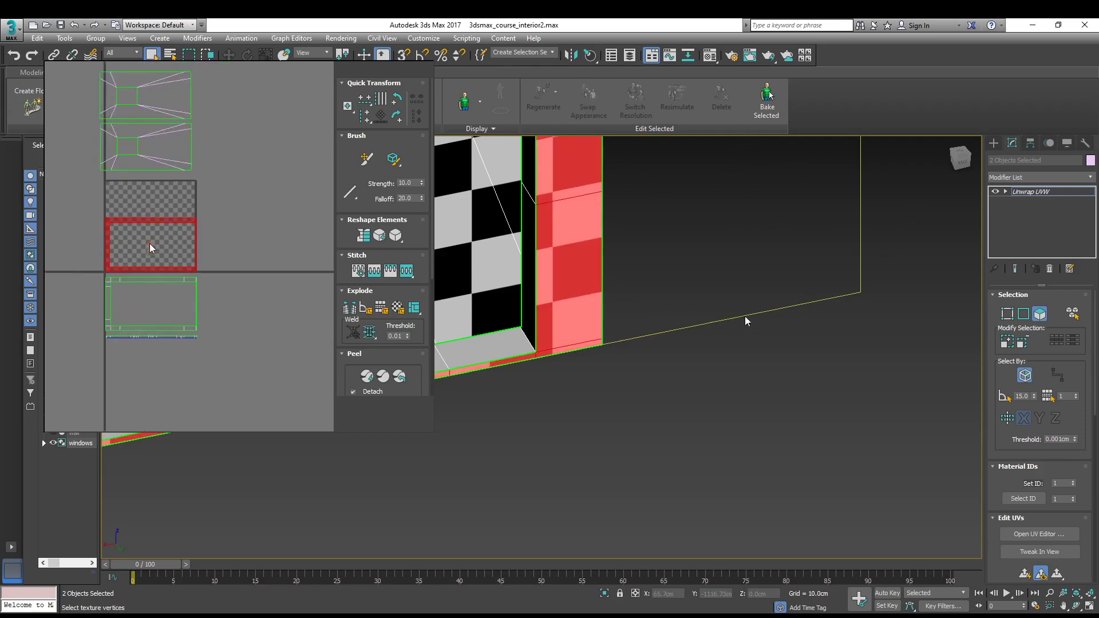
left_click(112, 255)
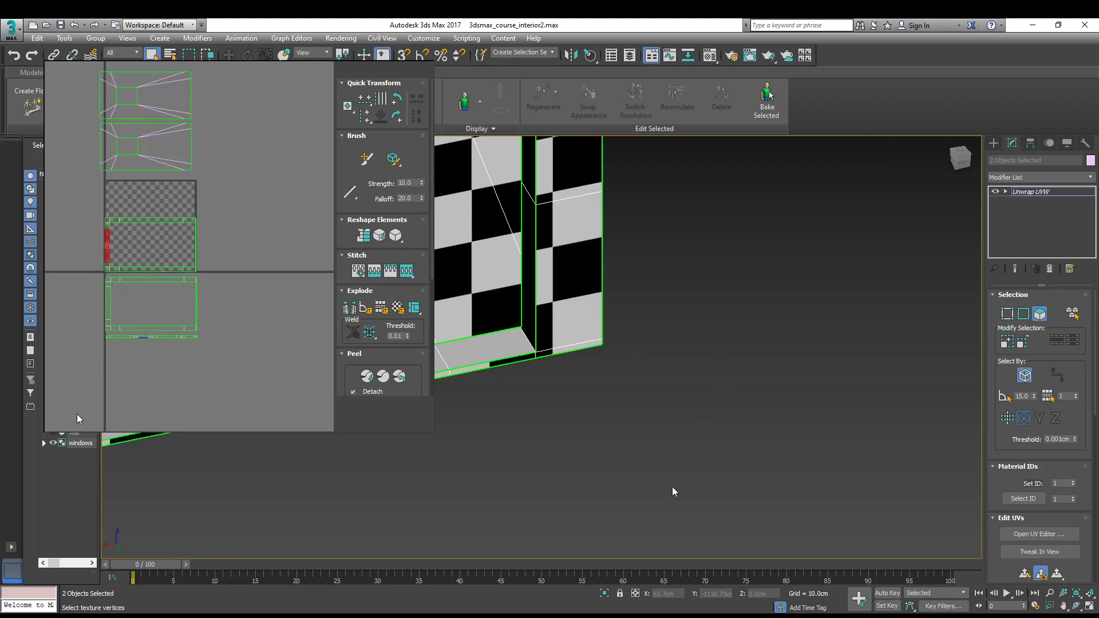
scroll(114, 226, "up", 3)
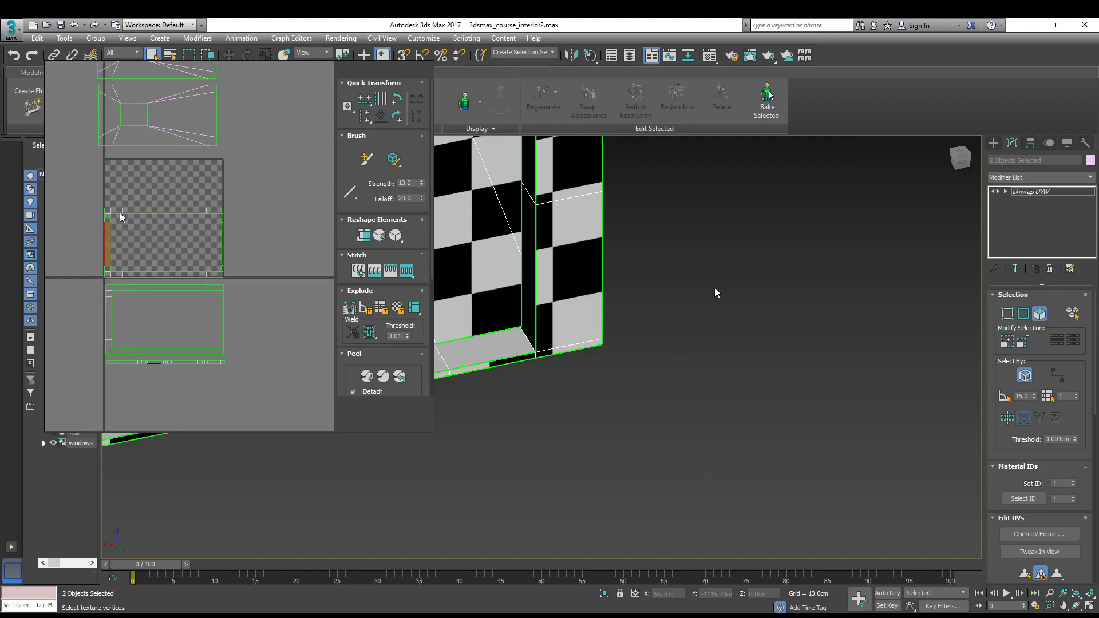
left_click(106, 238)
left_click_drag(109, 235, 108, 335)
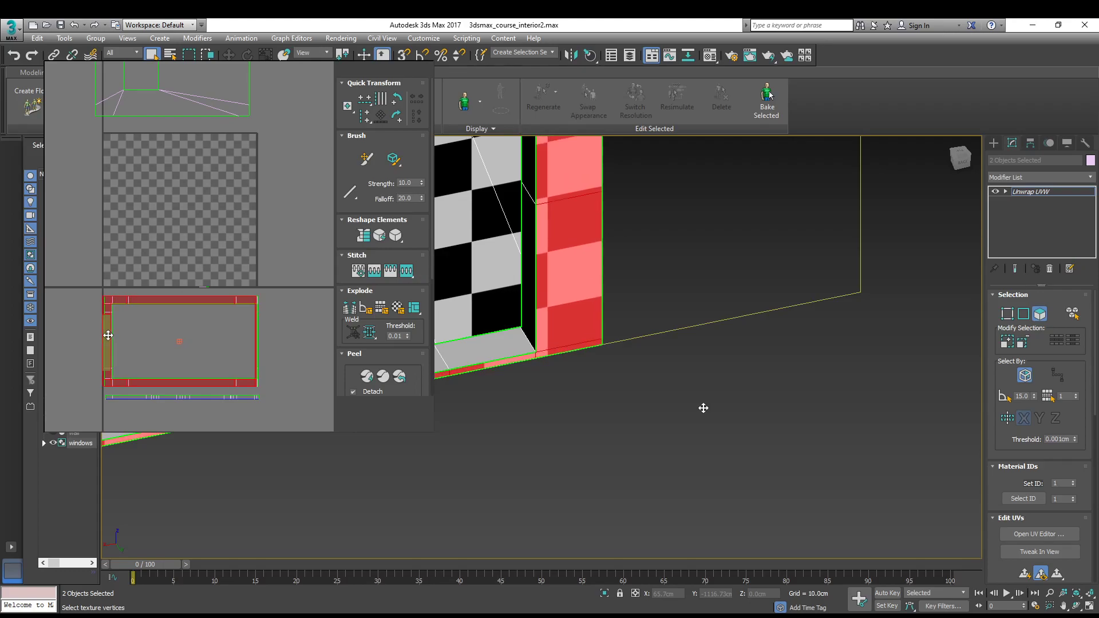
scroll(106, 326, "up", 5)
left_click_drag(101, 330, 121, 324)
middle_click_drag(138, 333, 94, 223)
Select all of the door's UV islands, rescale the elements to matching proportions, and clear the selection
scroll(222, 315, "down", 4)
middle_click_drag(214, 307, 197, 373)
key("ctrl+a")
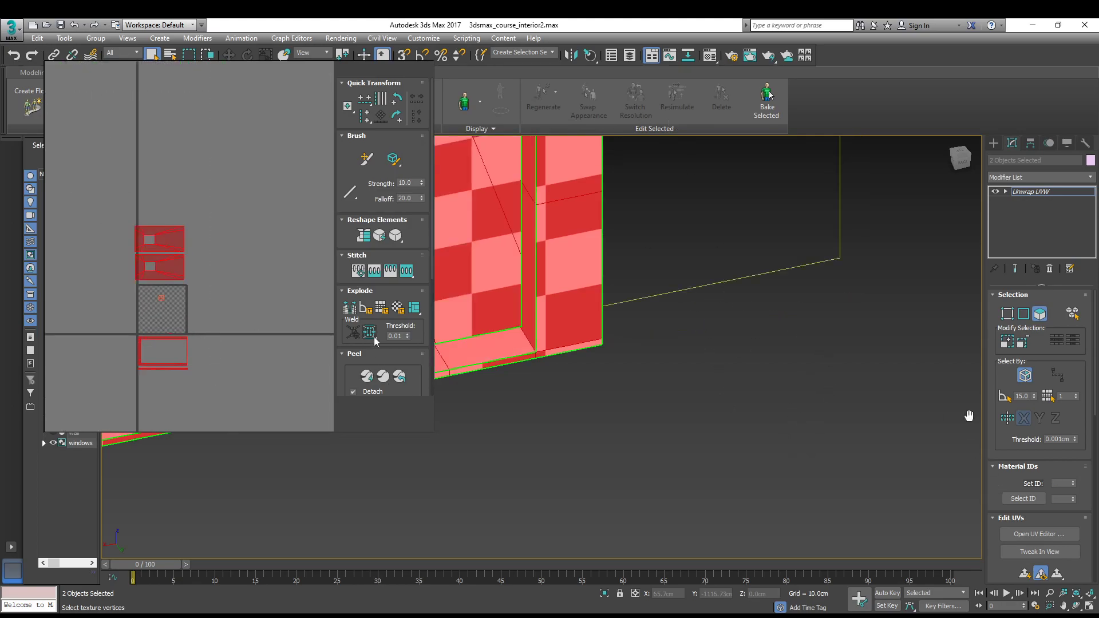
scroll(348, 268, "down", 9)
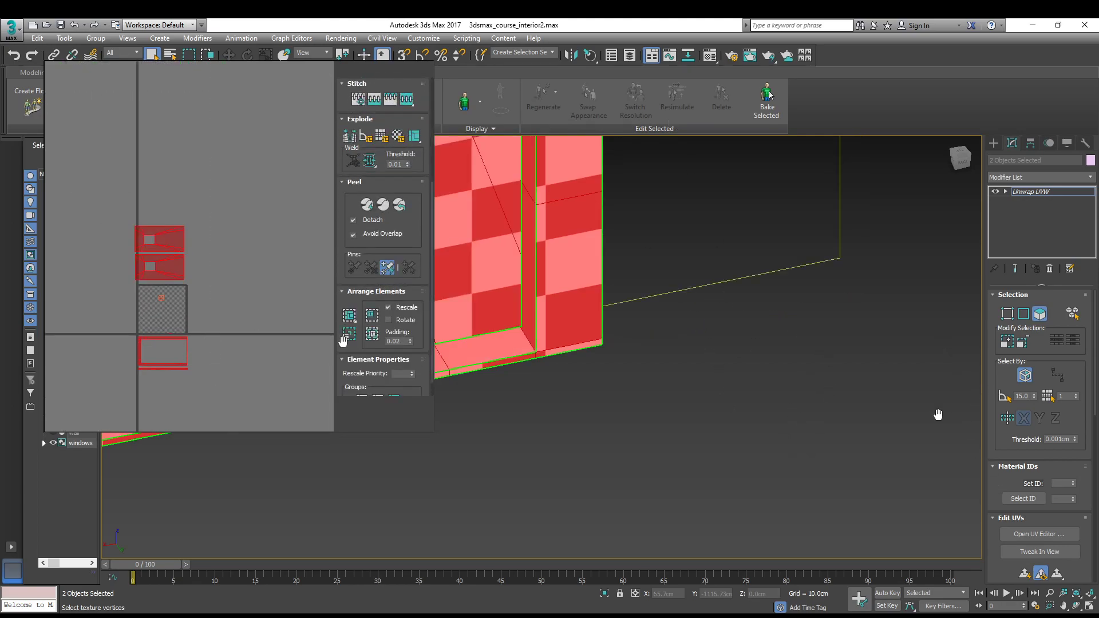
left_click(351, 313)
scroll(135, 304, "up", 5)
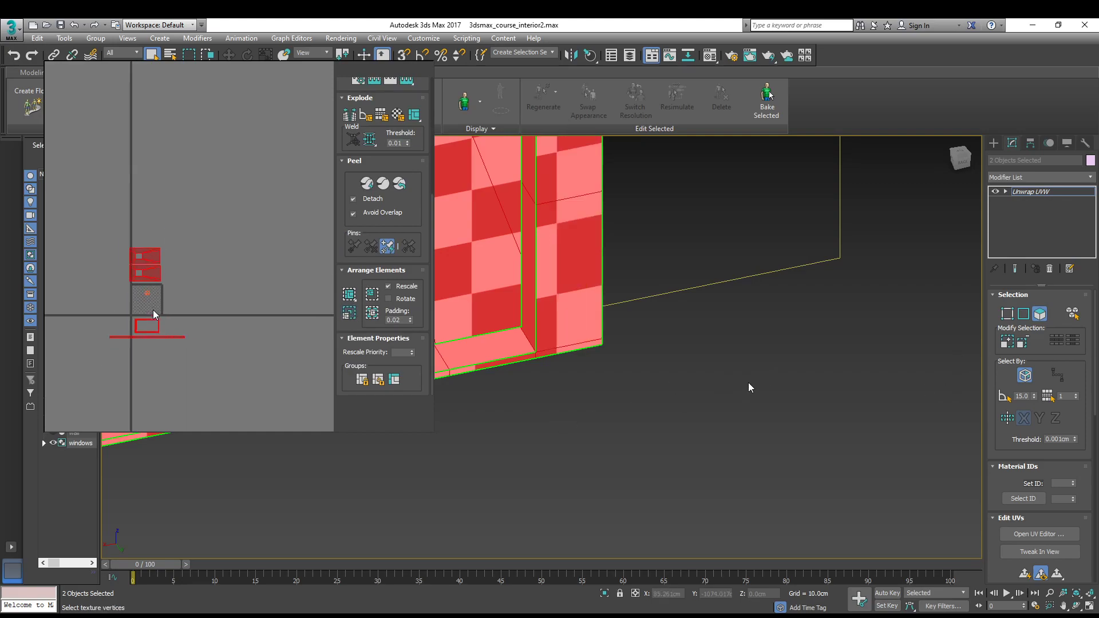
left_click(809, 422)
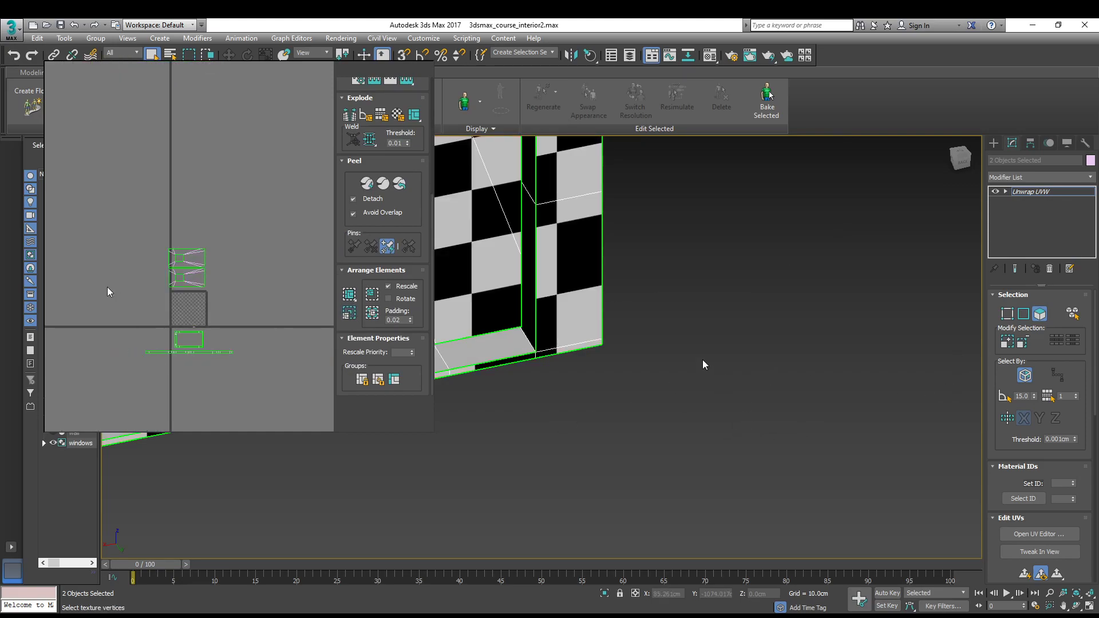
Select the narrow vertical rim face between the door panel and the frame on one side
scroll(439, 214, "down", 10)
key("z")
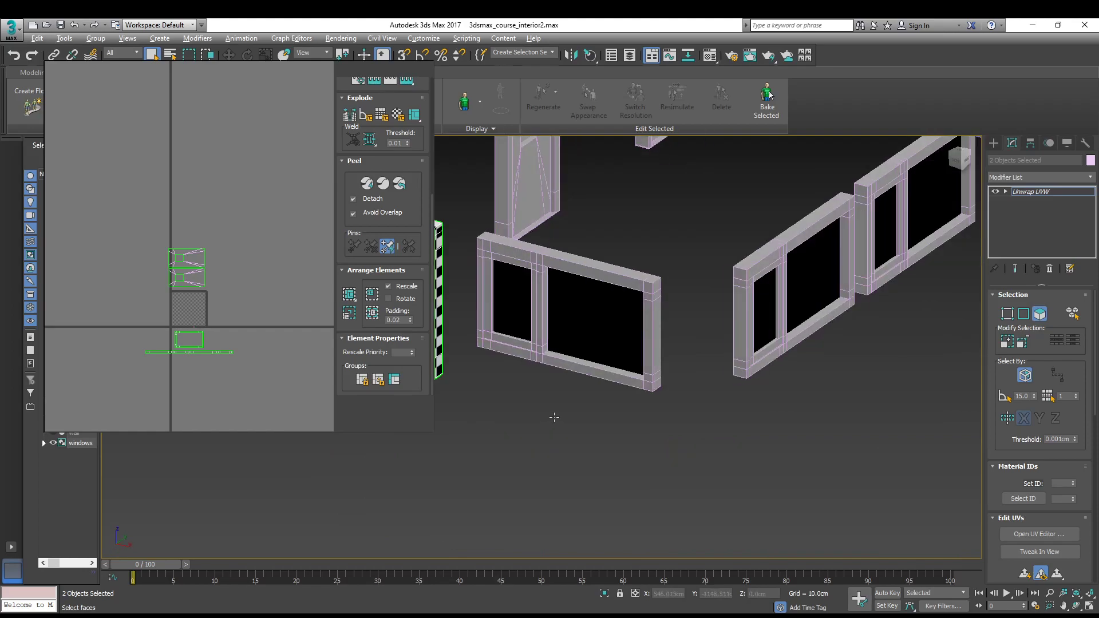
middle_click_drag(744, 401, 647, 395, "alt")
middle_click_drag(573, 372, 727, 373)
scroll(542, 347, "up", 5)
left_click(396, 465)
scroll(542, 347, "down", 3)
middle_click_drag(515, 344, 601, 429)
scroll(541, 347, "up", 4)
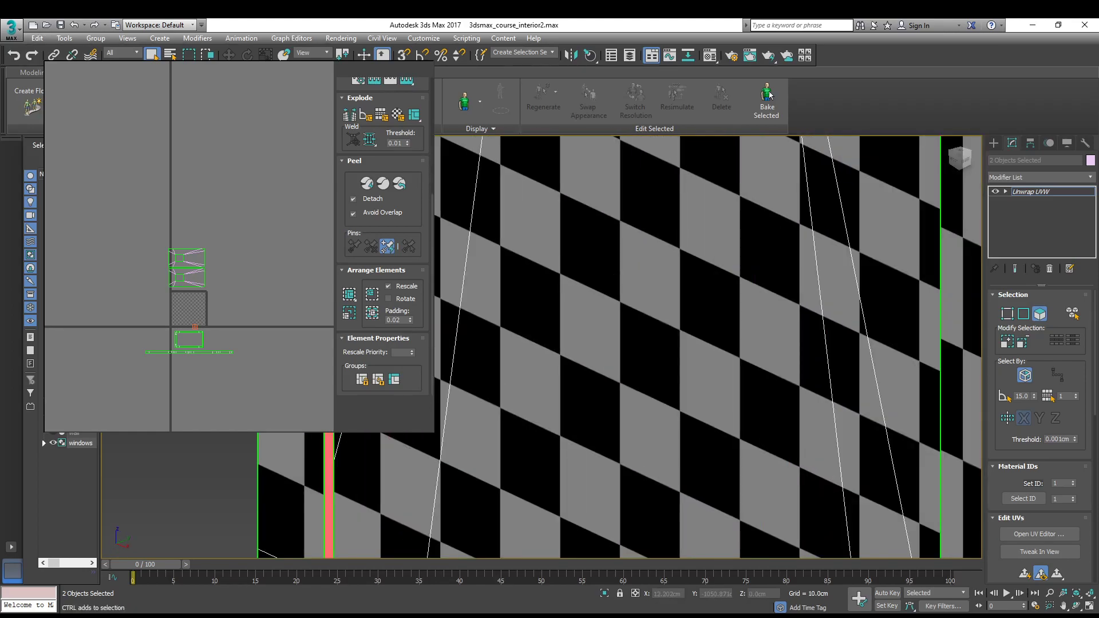
Add the narrow rim face between panel and frame on the other face of the door to the selection
scroll(378, 487, "down", 5)
middle_click_drag(687, 229, 597, 516)
mouse_move(572, 200)
middle_mouse_down()
mouse_move(586, 320)
mouse_move(563, 492)
mouse_move(538, 453)
mouse_move(584, 343)
middle_mouse_up()
scroll(321, 487, "up", 4)
left_click(205, 492, "ctrl")
scroll(275, 487, "up", 4)
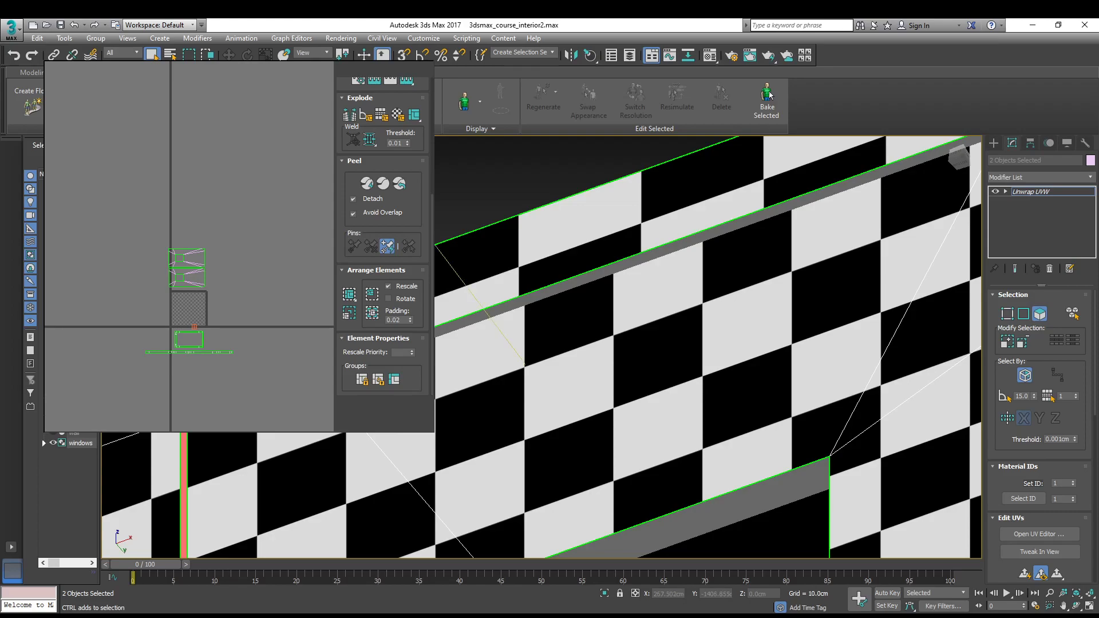
Add the opposite vertical rim faces and the bottom rim faces between the panel and the frame to the selection
scroll(470, 384, "down", 5)
middle_click_drag(493, 390, 624, 361, "alt")
middle_click_drag(625, 361, 373, 332)
scroll(372, 333, "up", 3)
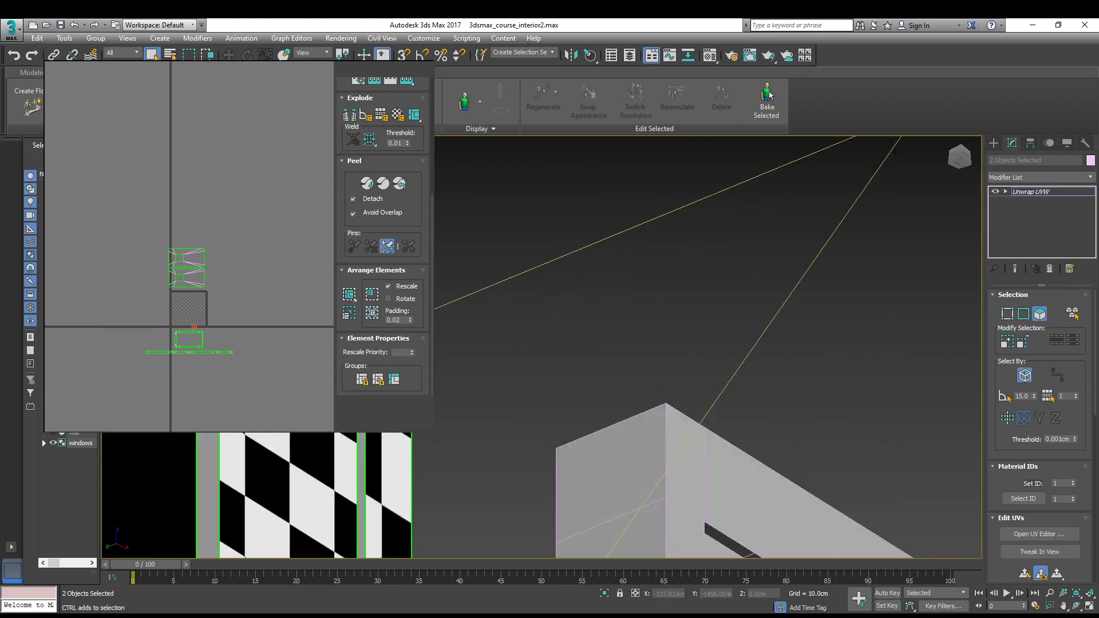
scroll(410, 245, "down", 5)
middle_click_drag(410, 245, 421, 286, "alt")
scroll(412, 238, "up", 5)
left_click(404, 238)
scroll(472, 298, "down", 5)
middle_click_drag(466, 452, 492, 320)
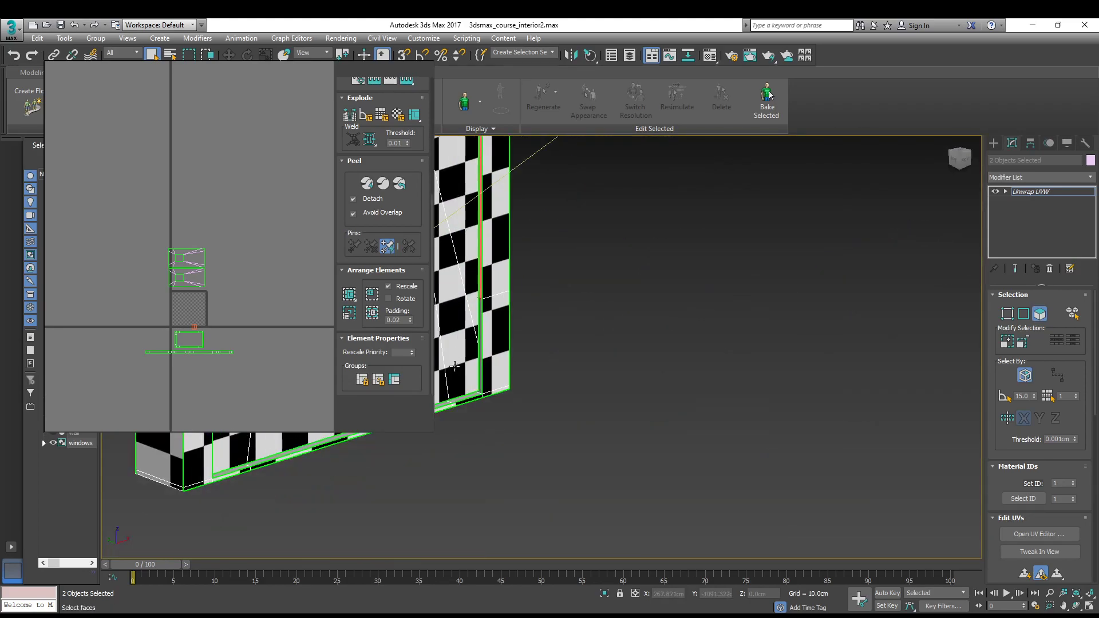
scroll(487, 326, "up", 4)
left_click(499, 299, "ctrl")
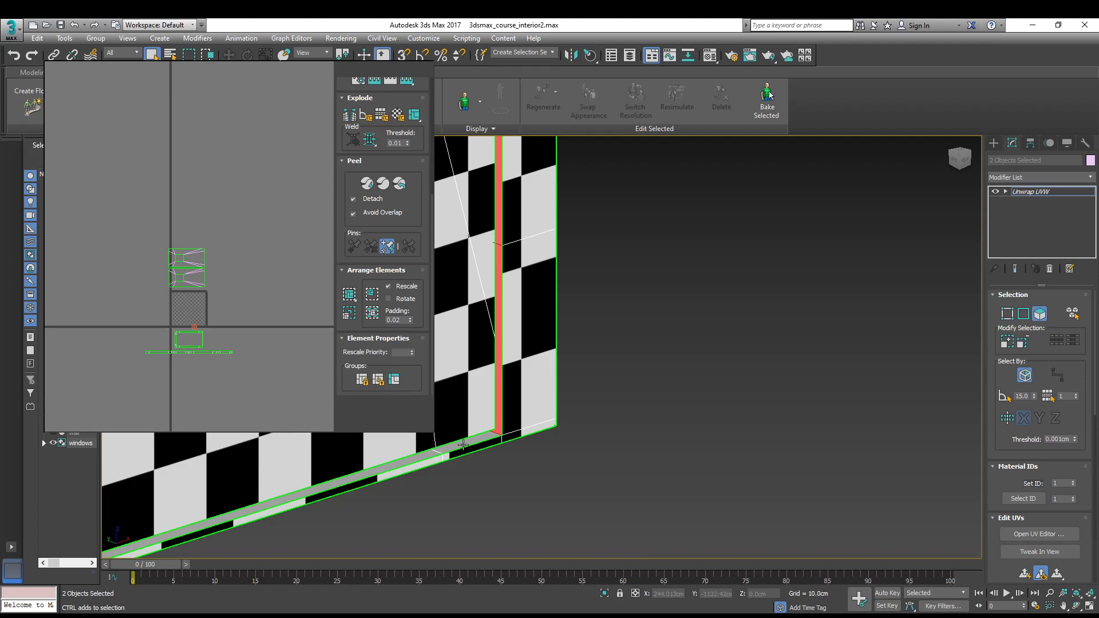
left_click(411, 460, "ctrl")
Check the selected inner rim faces from both sides of the door and map them as a flat UV strip
scroll(491, 434, "down", 5)
middle_click_drag(490, 434, 515, 344, "alt")
scroll(516, 344, "up", 4)
scroll(612, 295, "down", 4)
middle_click_drag(612, 295, 493, 303, "alt")
scroll(493, 304, "up", 4)
scroll(437, 439, "up", 5)
scroll(418, 414, "down", 5)
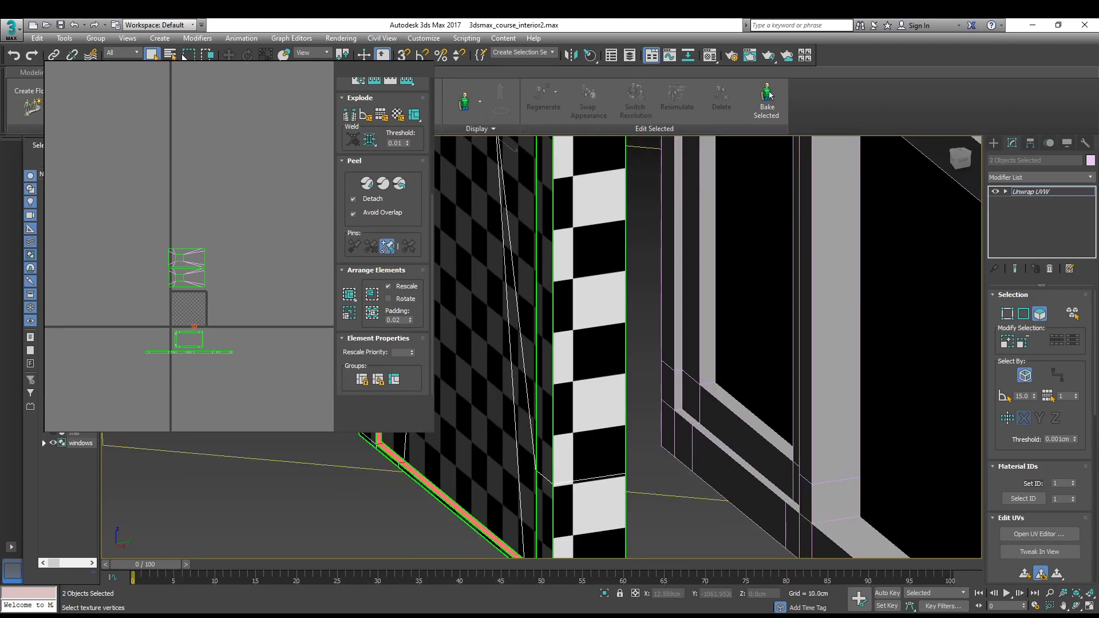
scroll(213, 333, "up", 3)
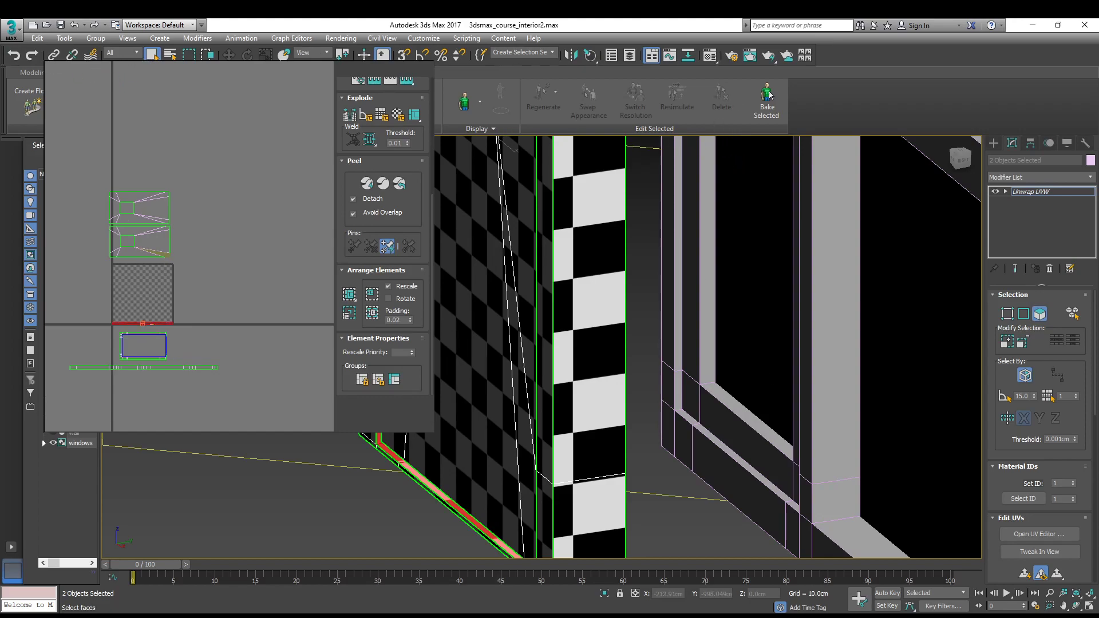
Select the inner and outer rim strips in the UV layout and rescale them to matching proportions
scroll(175, 367, "up", 4)
middle_click_drag(115, 331, 309, 298)
scroll(309, 295, "down", 1)
scroll(301, 246, "down", 1)
left_click_drag(155, 192, 352, 223)
middle_click_drag(248, 242, 105, 229)
scroll(158, 306, "down", 1)
left_click_drag(242, 278, 28, 331, "ctrl")
middle_click_drag(253, 298, 229, 235)
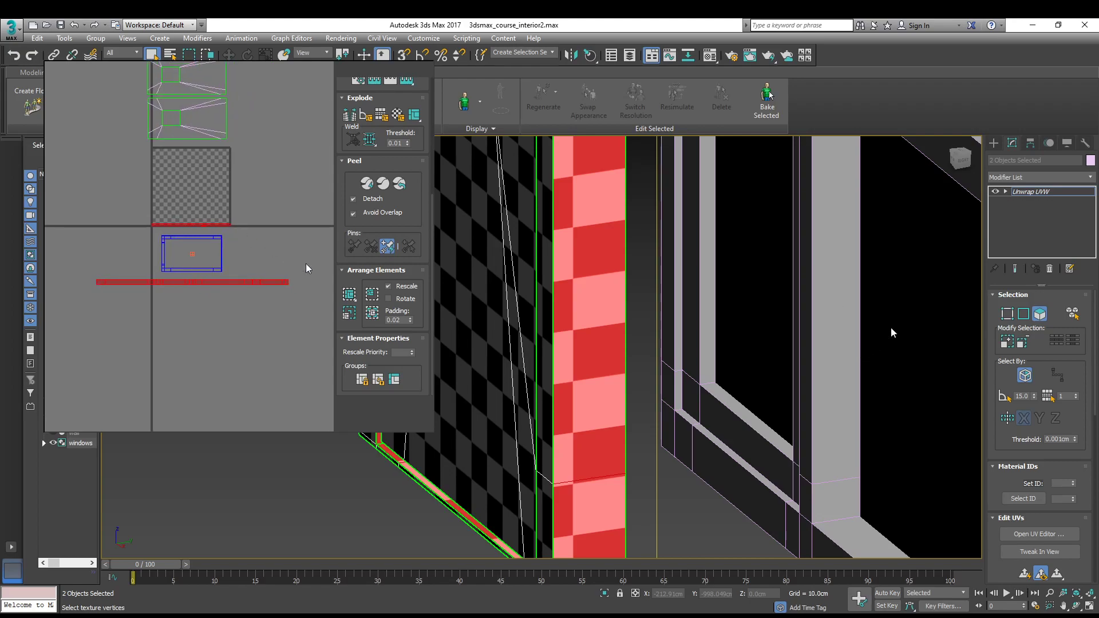
left_click(347, 311)
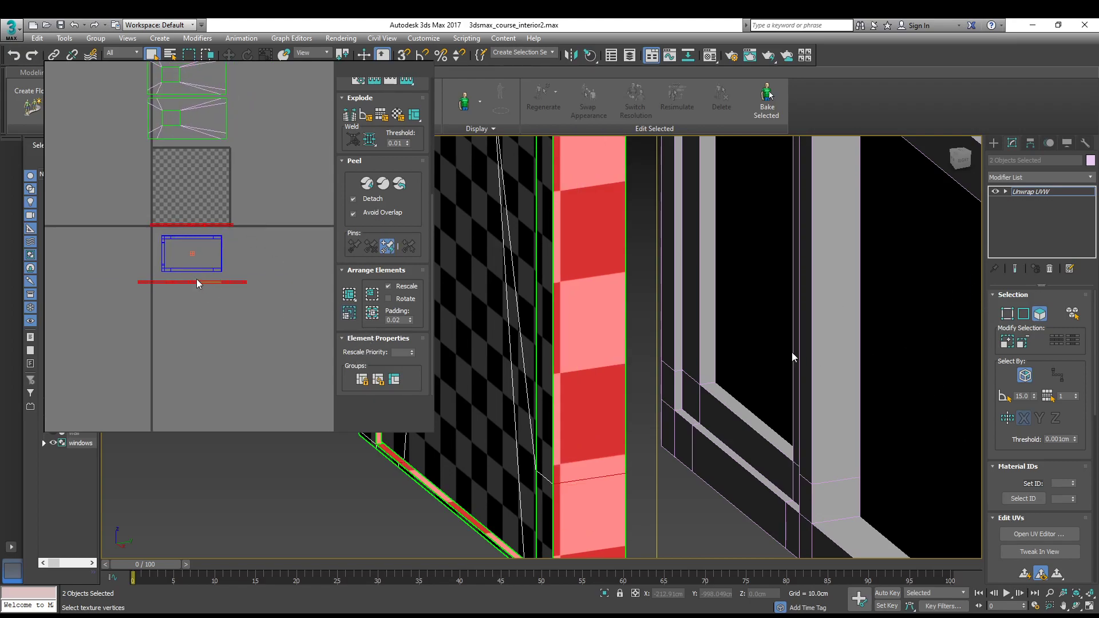
Select the frame islands and rim strips and move them up, with the frame inside the tile and strips along its lower edge
scroll(185, 264, "up", 2)
left_click_drag(299, 168, 92, 207)
left_click_drag(91, 293, 106, 322, "ctrl")
left_click_drag(153, 279, 139, 187)
scroll(164, 164, "down", 3)
middle_click_drag(164, 164, 148, 322)
Select the back panel island and align it exactly over the front panel island
left_click_drag(205, 177, 136, 214)
scroll(176, 212, "up", 3)
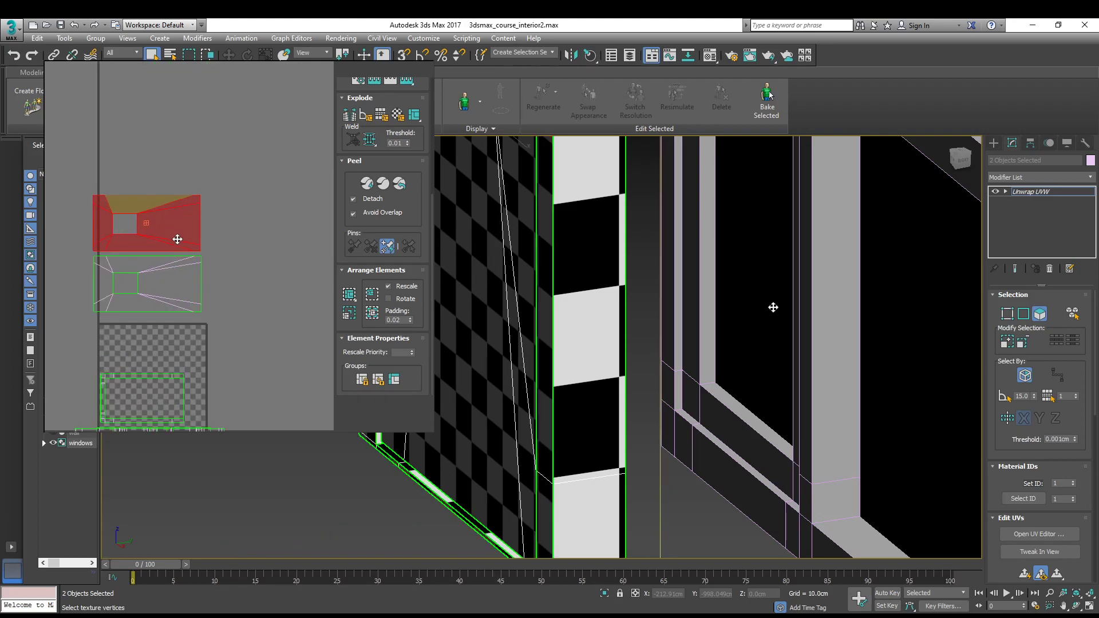
scroll(178, 243, "up", 3)
middle_click_drag(80, 254, 252, 197)
left_click_drag(177, 191, 182, 312)
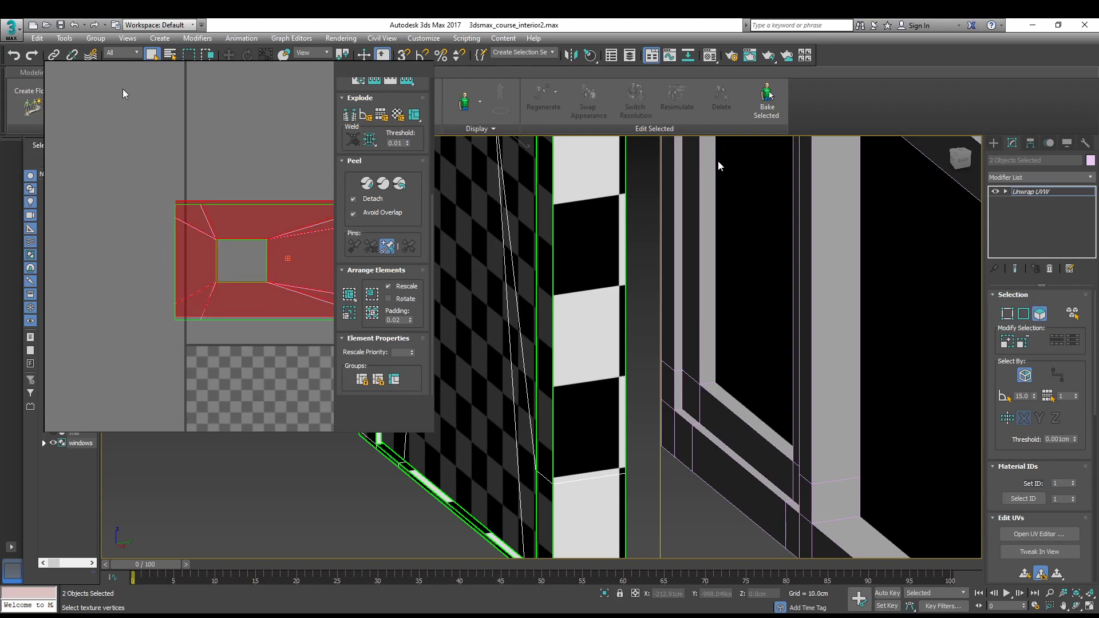
left_click_drag(237, 310, 235, 312)
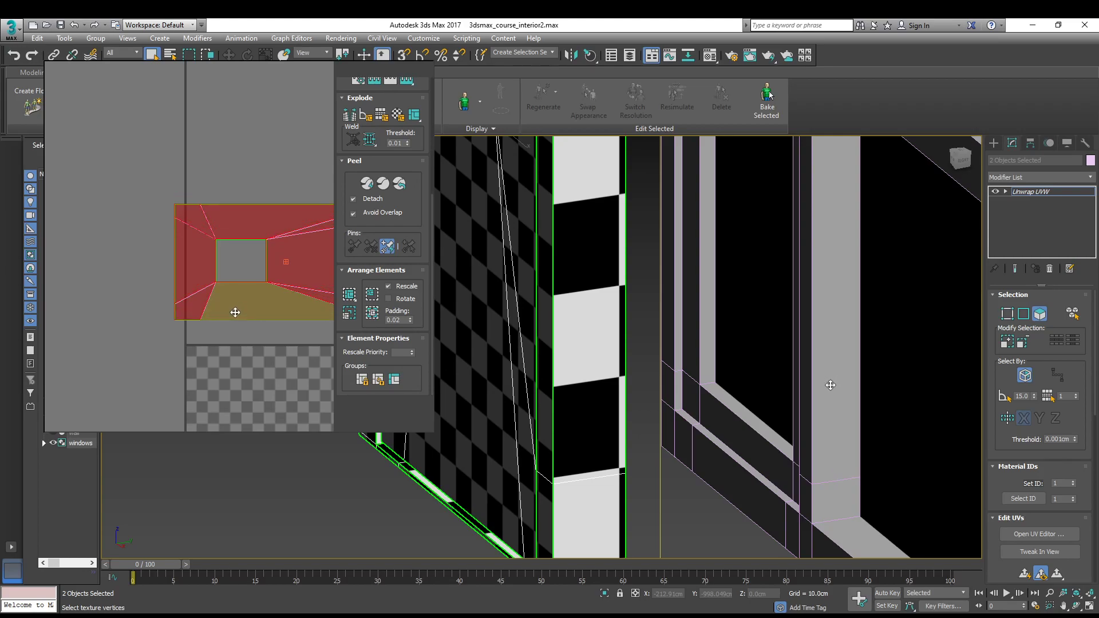
Select both stacked panel islands and move them down into the tile over the frame islands
scroll(274, 304, "down", 4)
middle_click_drag(317, 273, 213, 234)
mouse_move(265, 173)
left_mouse_down()
mouse_move(73, 231)
mouse_move(53, 248)
left_mouse_up()
middle_click_drag(113, 236, 216, 159)
left_click_drag(190, 156, 190, 258)
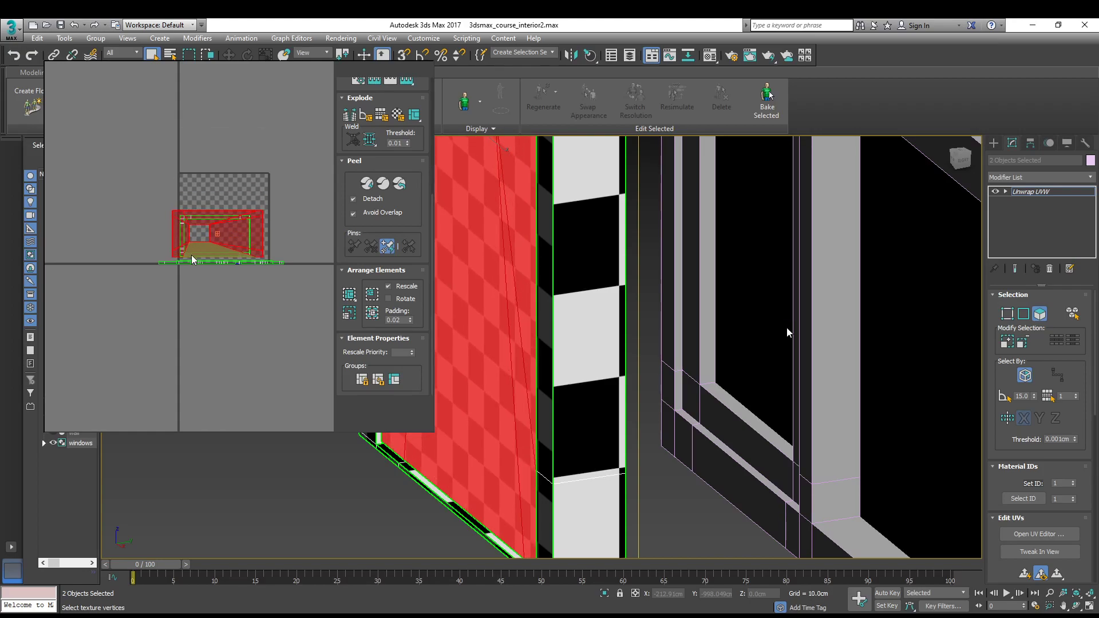
Scale the stacked panel islands and position them so they fit inside the frame islands
scroll(165, 294, "up", 4)
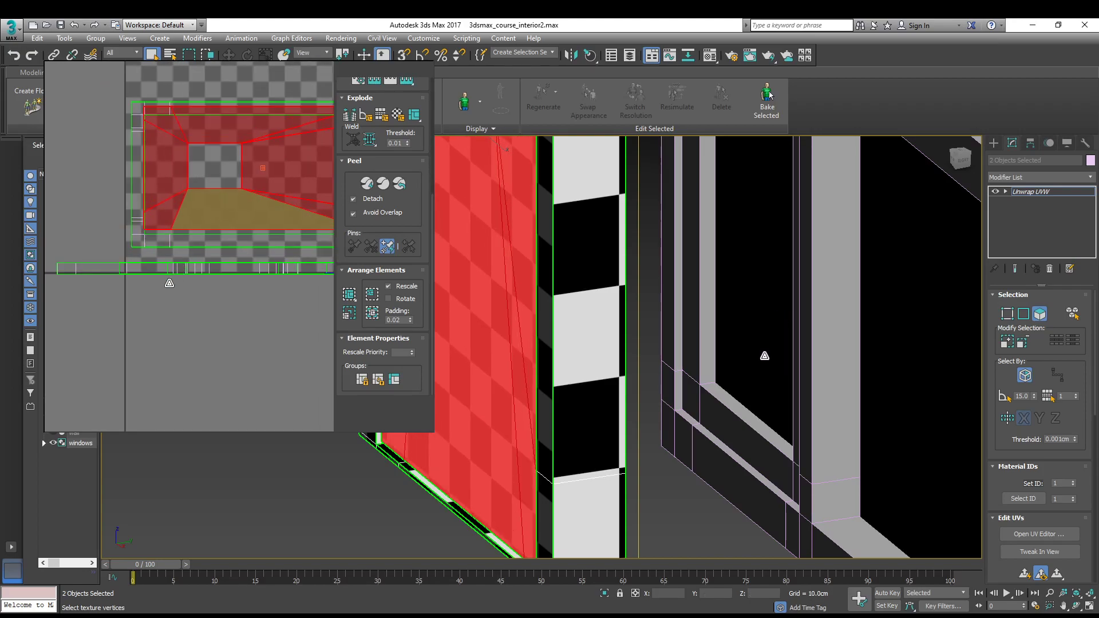
left_click_drag(165, 294, 166, 303)
middle_click_drag(235, 232, 196, 248)
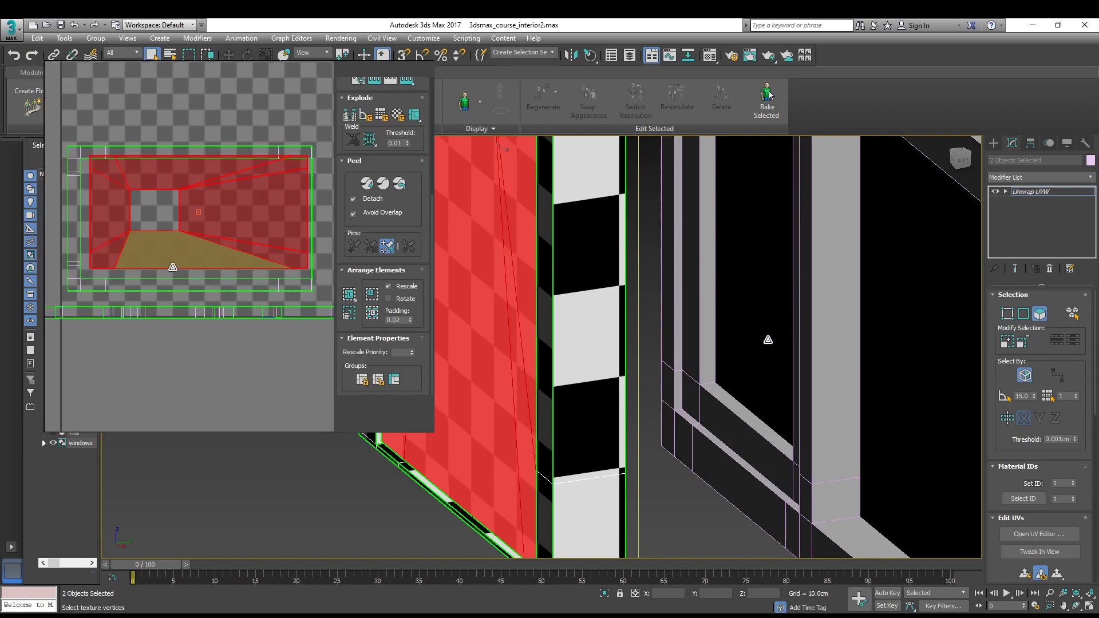
left_click_drag(176, 251, 209, 261)
left_click(173, 334)
scroll(166, 354, "down", 4)
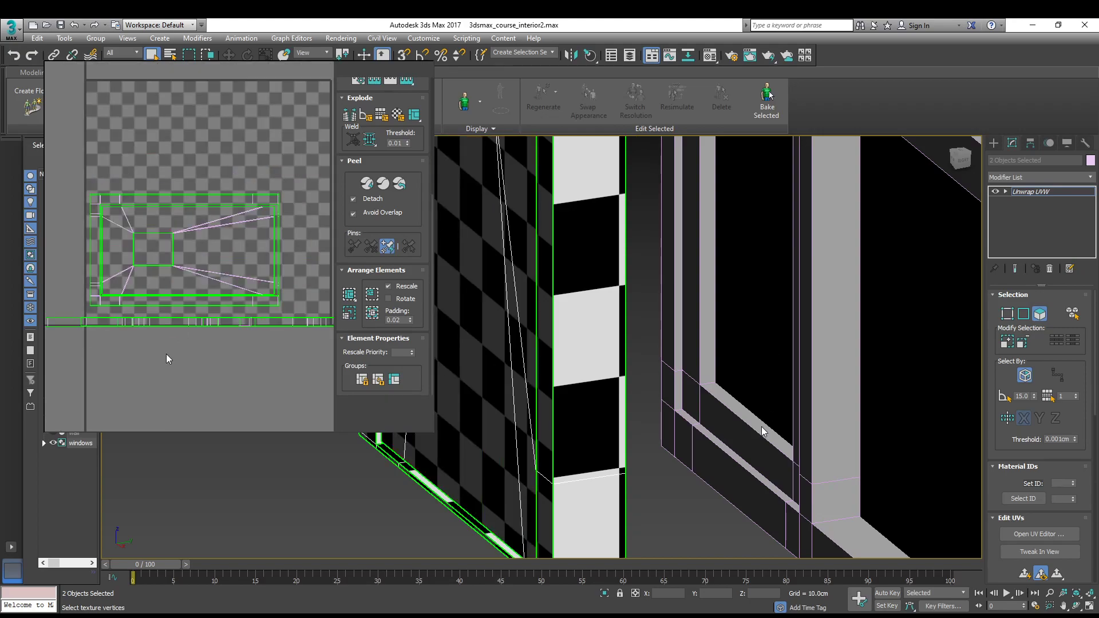
Enlarge all door islands together to fill the tile's width, and arrange the panel and frame above the rim strips
left_click(171, 299)
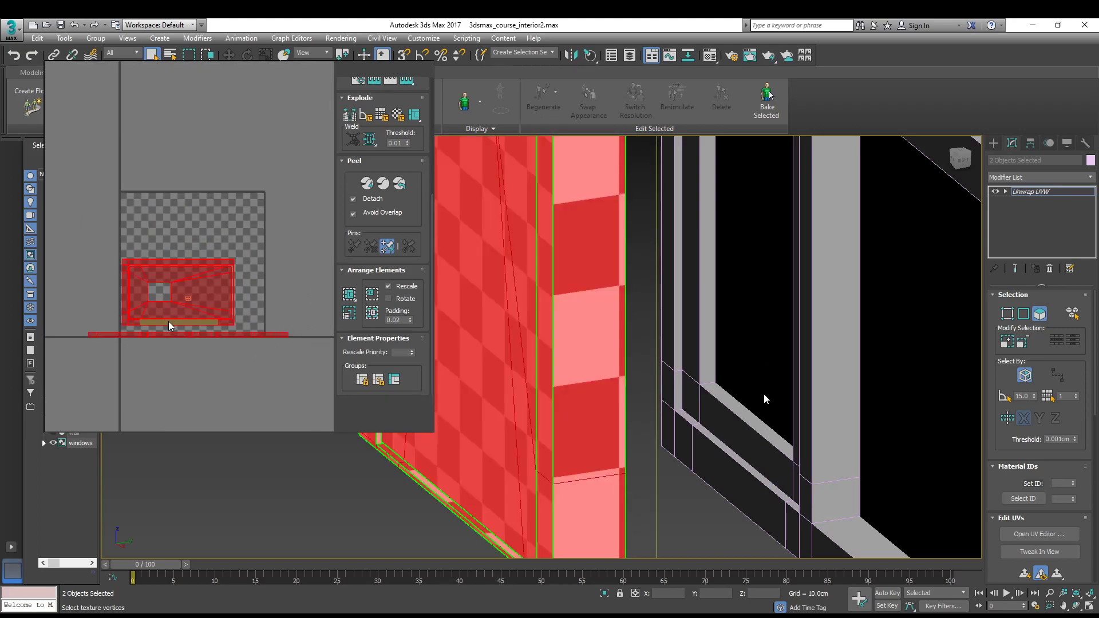
left_click_drag(177, 312, 234, 309)
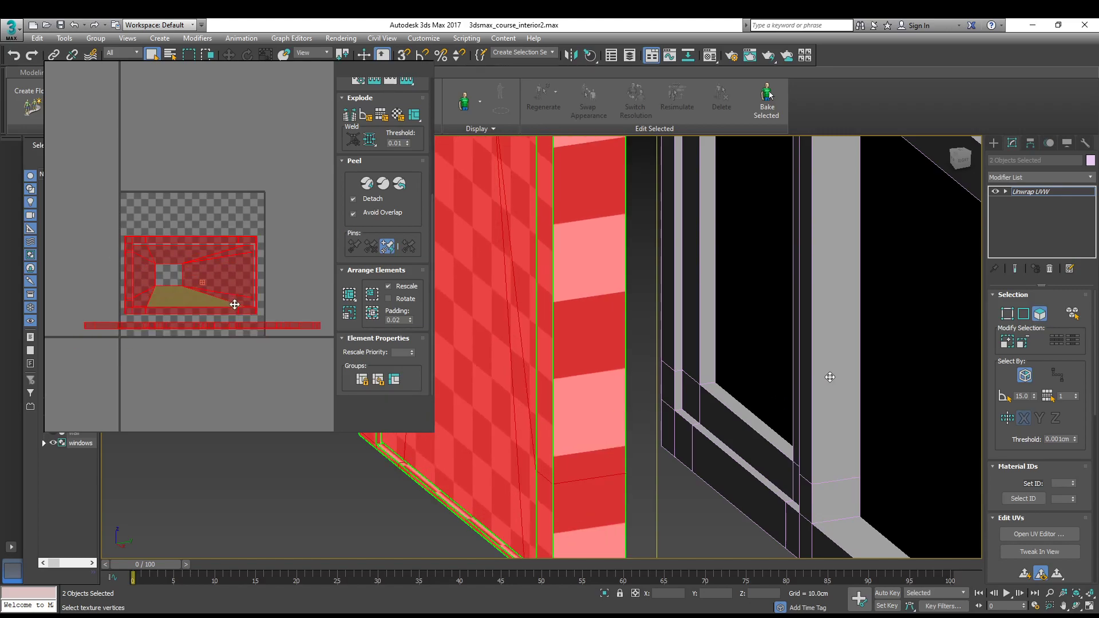
left_click_drag(288, 223, 144, 314)
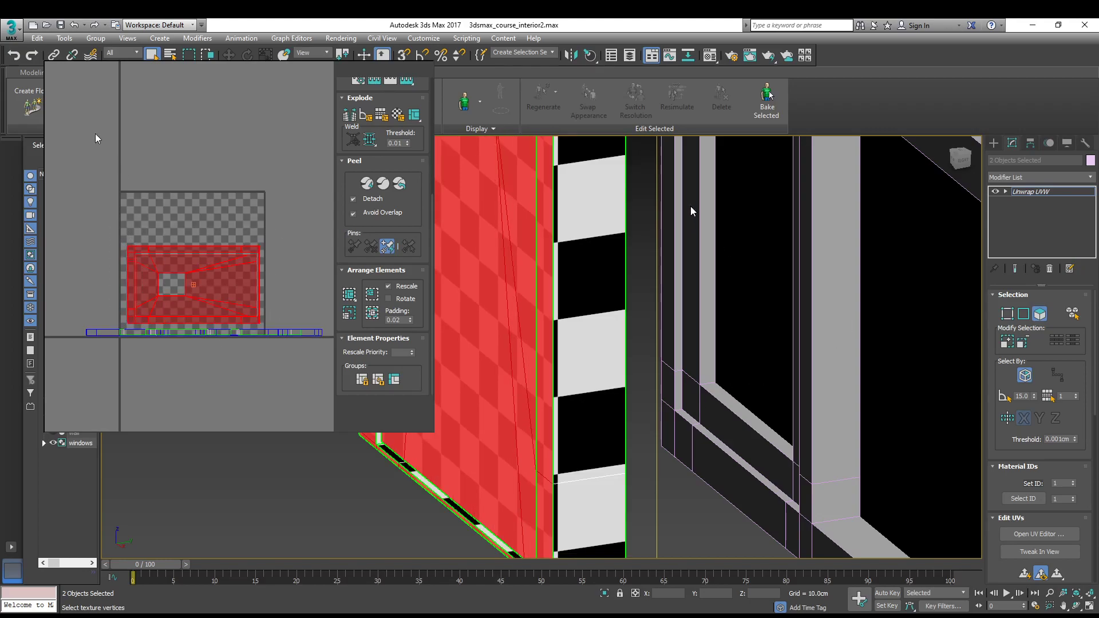
Switch to vertex selection and select the vertices of all door islands in the UV layout
key("1")
left_click_drag(78, 210, 385, 428)
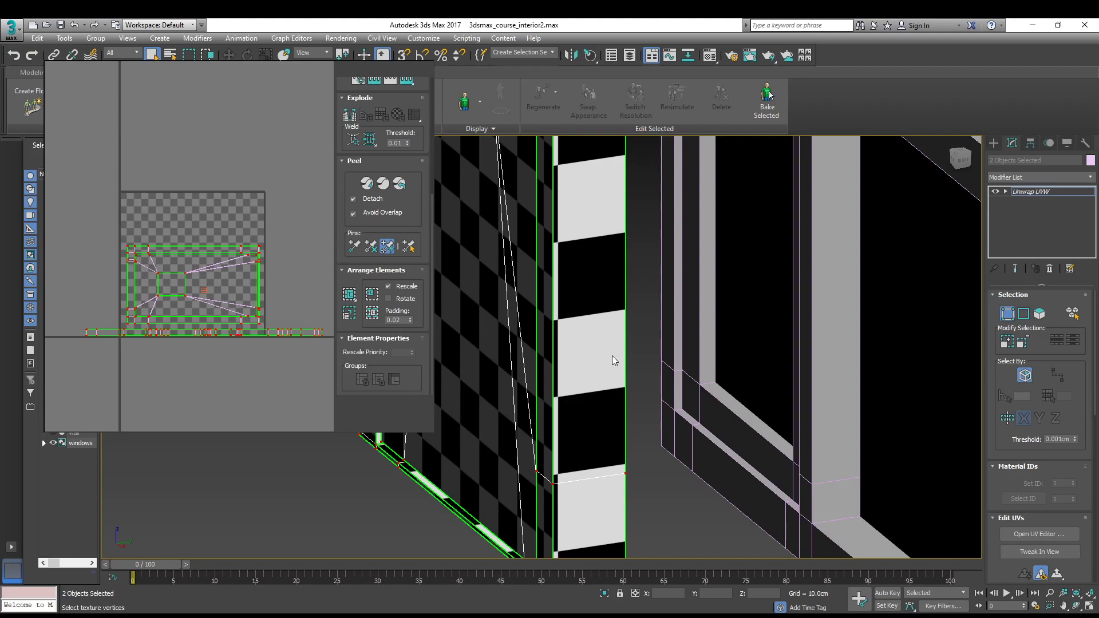
left_click_drag(78, 223, 362, 354)
scroll(487, 422, "down", 10)
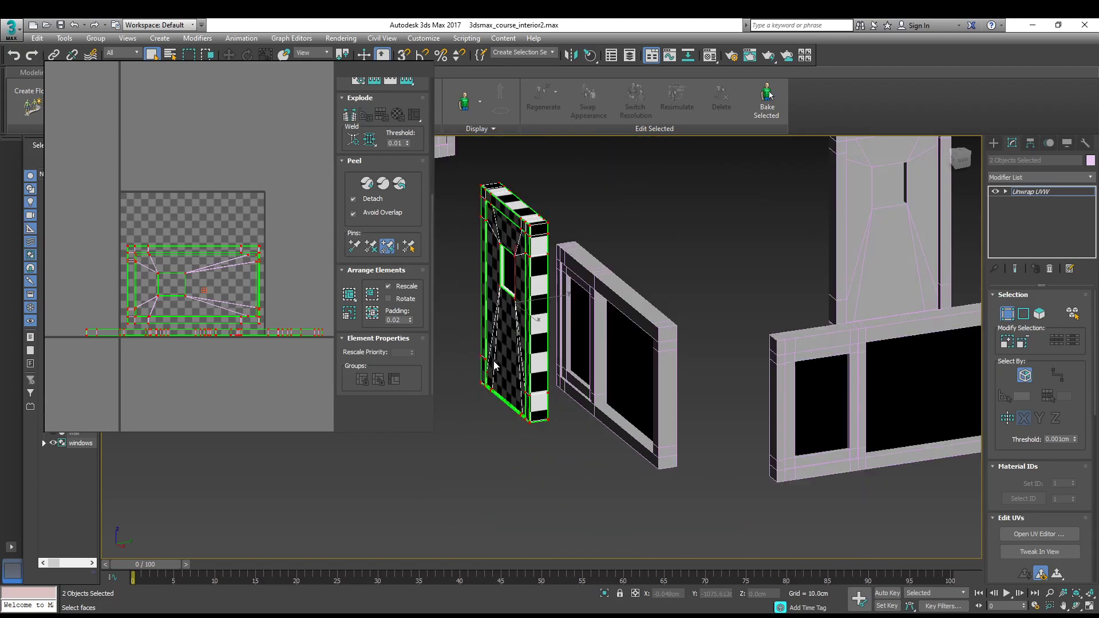
Leave the entrance door's UV editing and select the second door's panel and frame
middle_click_drag(390, 437, 393, 445, "alt")
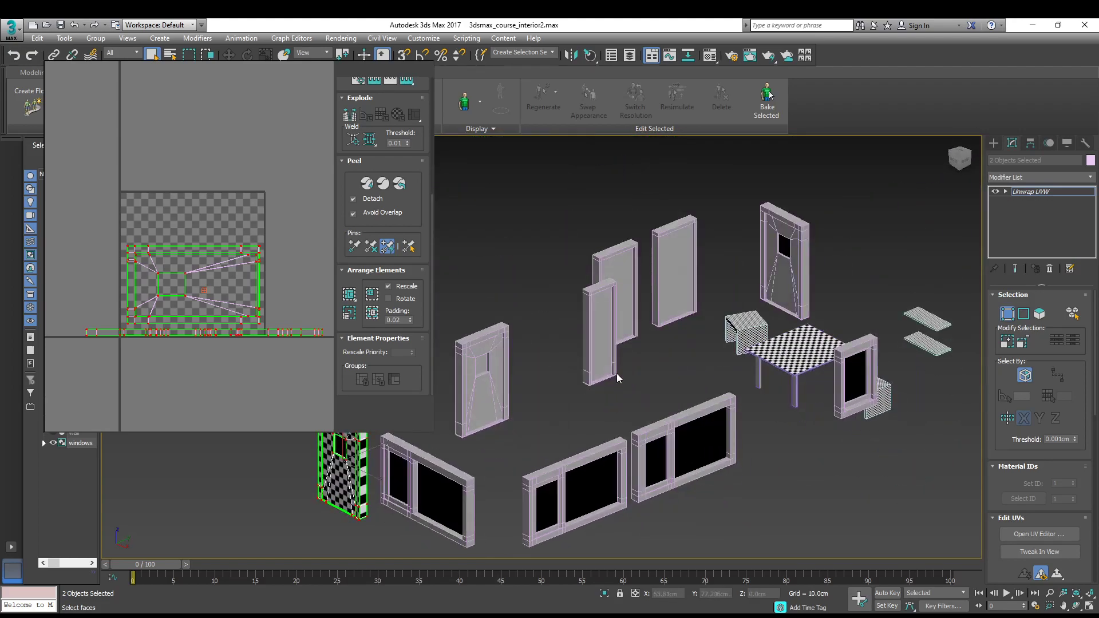
left_click(1047, 194)
left_click(470, 339)
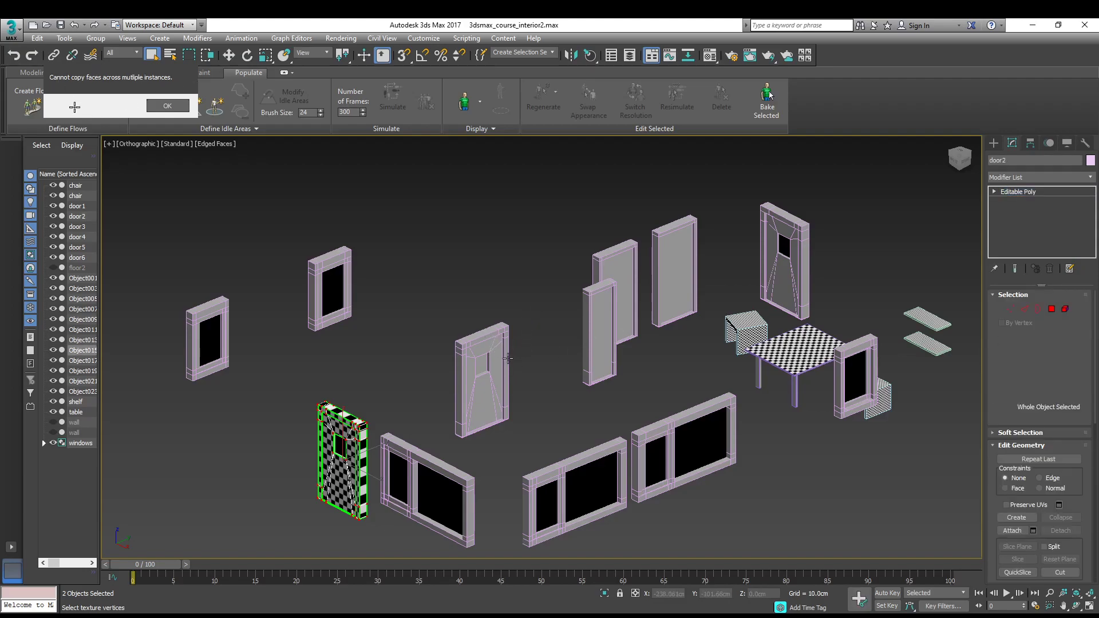
scroll(490, 336, "up", 5)
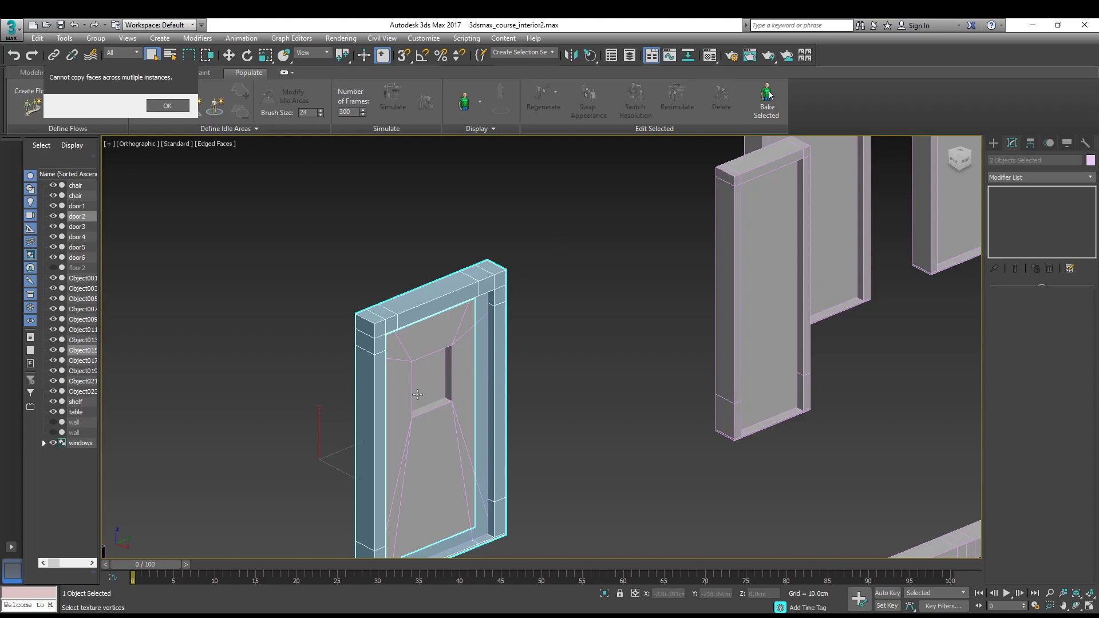
Apply an Unwrap UVW modifier to the second door's panel and frame and open its UV editor
scroll(416, 397, "down", 8)
middle_click_drag(417, 397, 433, 358, "alt")
scroll(396, 387, "up", 5)
scroll(433, 358, "up", 3)
left_click(1037, 178)
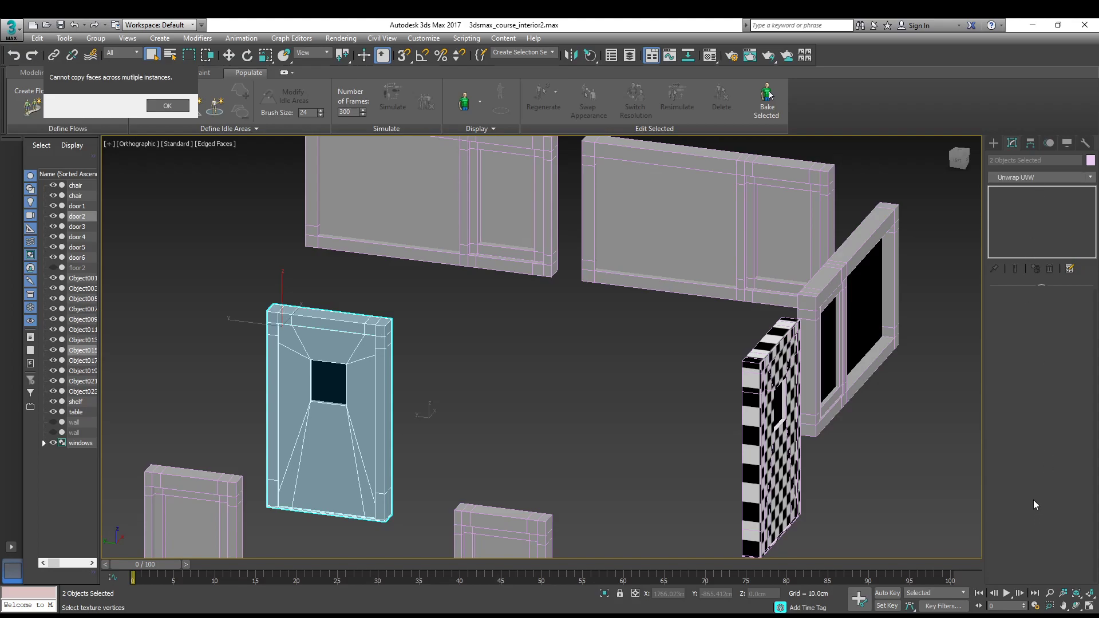
key("Return")
left_click(1049, 193)
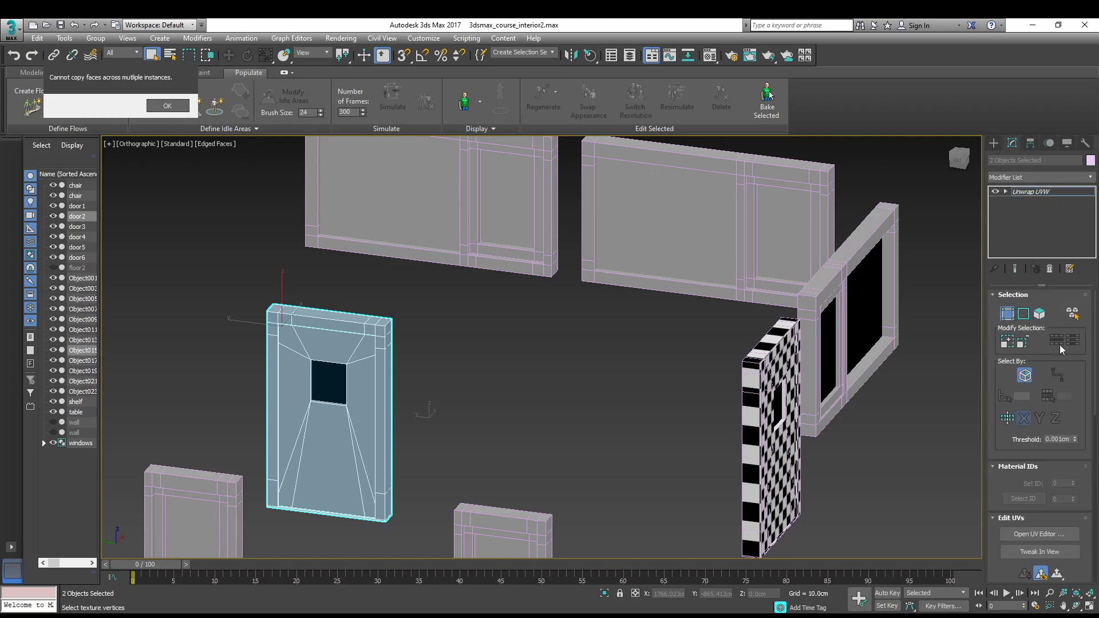
left_click(1034, 534)
Undo the Unwrap UVW modifier added to the second door's panel and frame
middle_click_drag(552, 221, 470, 19)
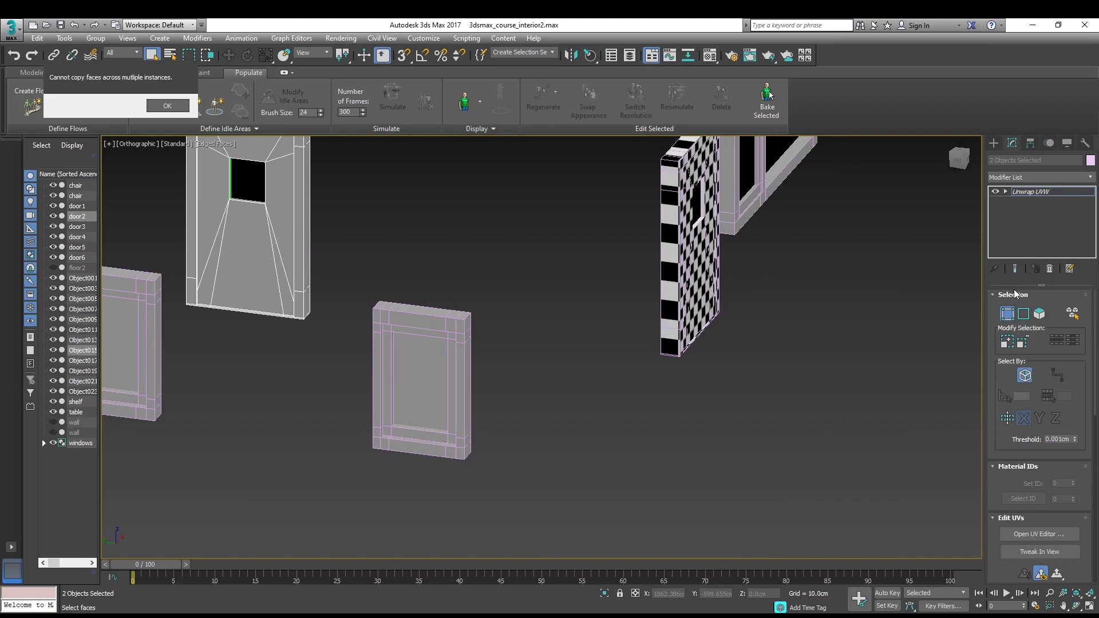
key("ctrl+z")
scroll(596, 290, "down", 4)
left_click_drag(584, 291, 574, 315, "alt")
middle_click_drag(574, 315, 625, 346, "alt")
key("ctrl+y")
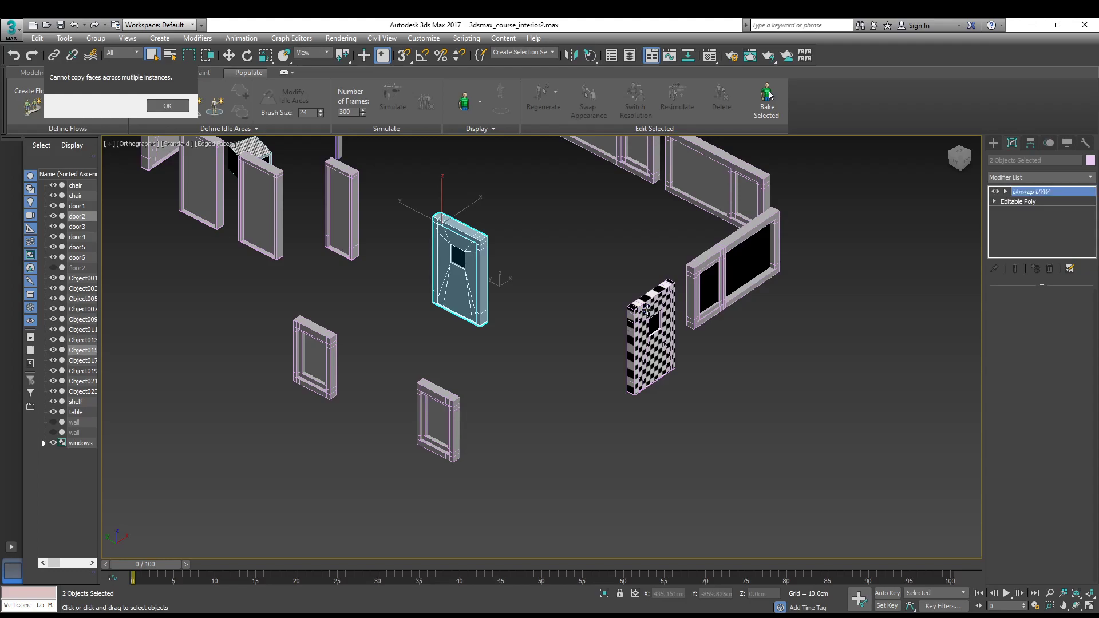
key("ctrl+z")
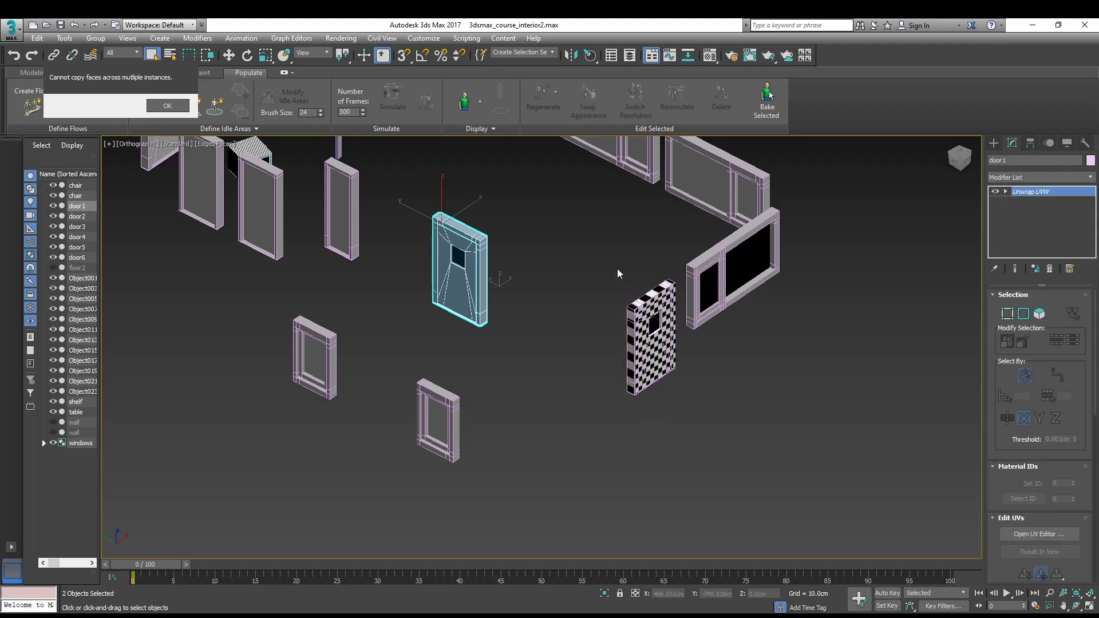
Collapse the checkered entrance door's panel and frame to Editable Poly and place a copy of both beside the second door
left_click(655, 299)
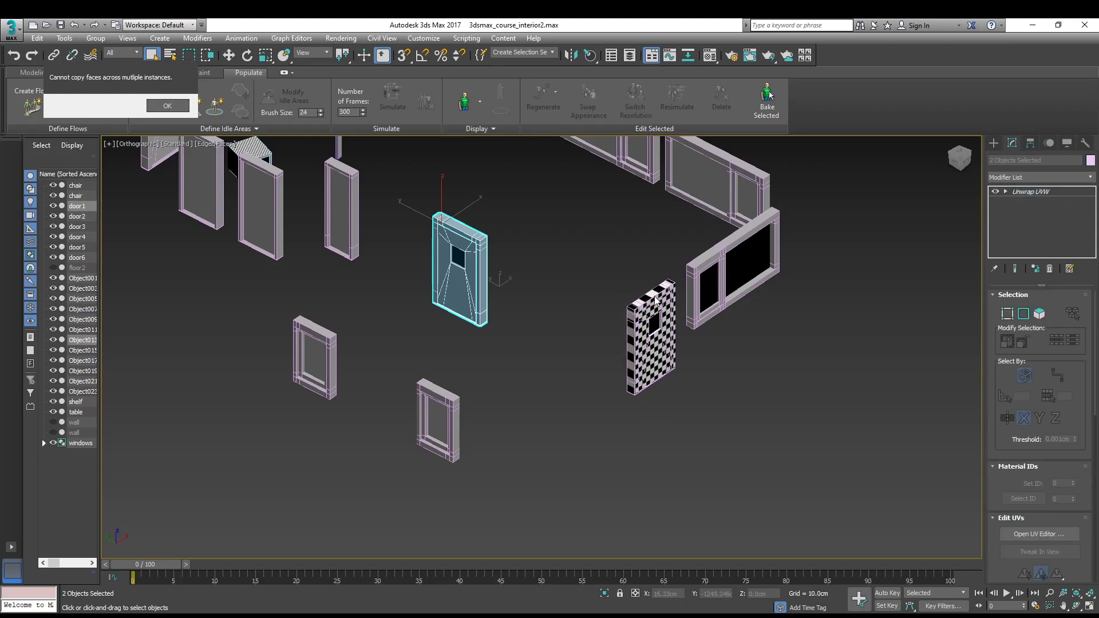
scroll(647, 303, "up", 3)
middle_click_drag(621, 329, 592, 247, "alt")
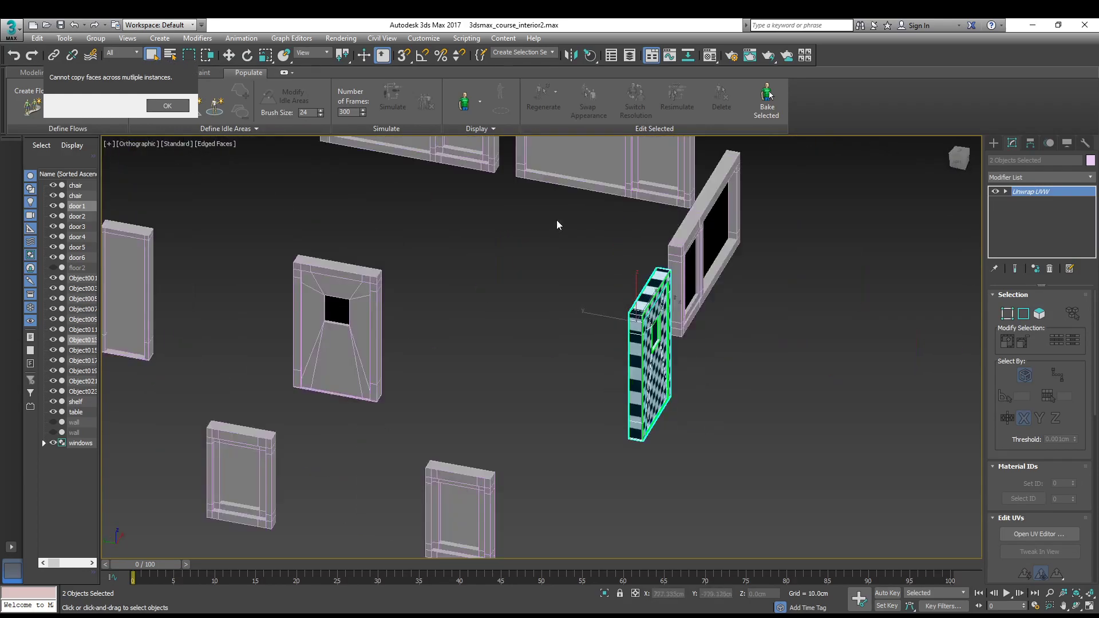
key("w")
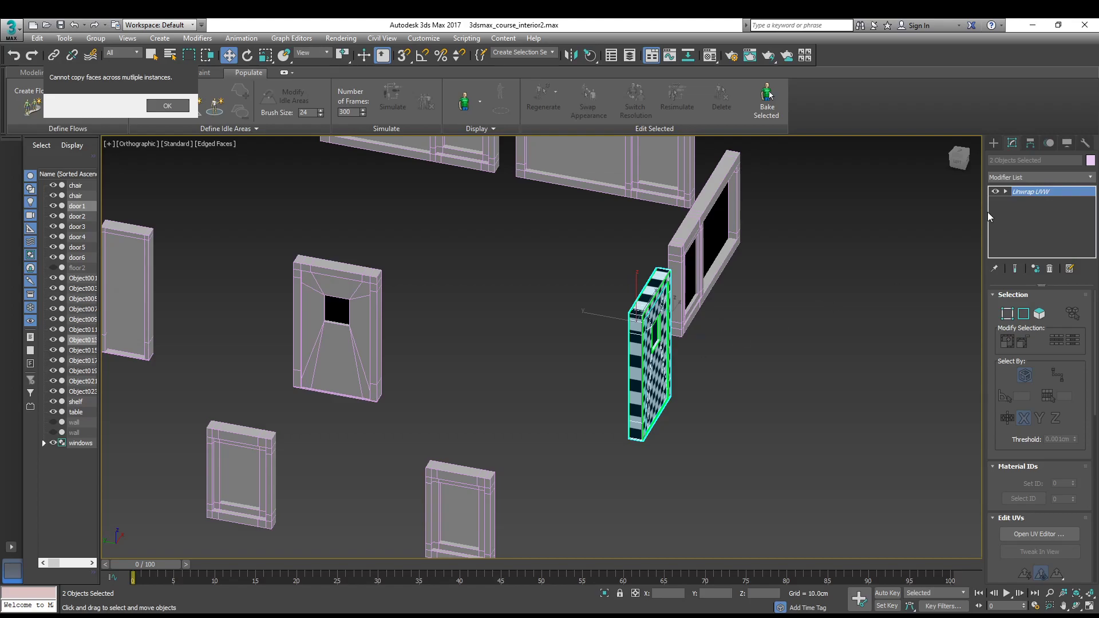
left_click(656, 374)
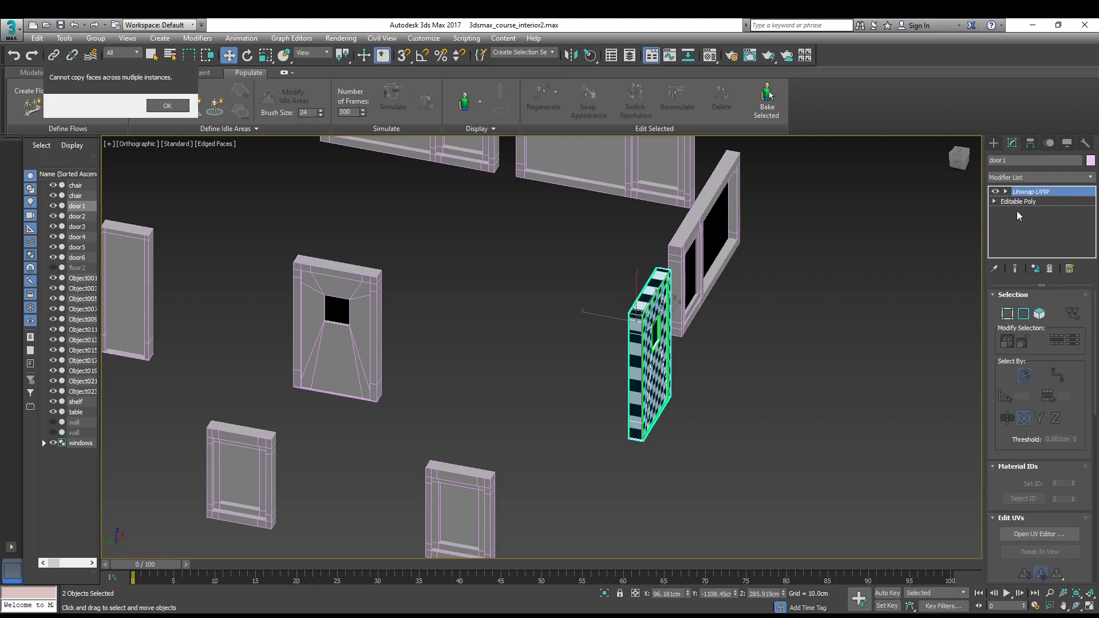
middle_click_drag(806, 317, 747, 325, "alt")
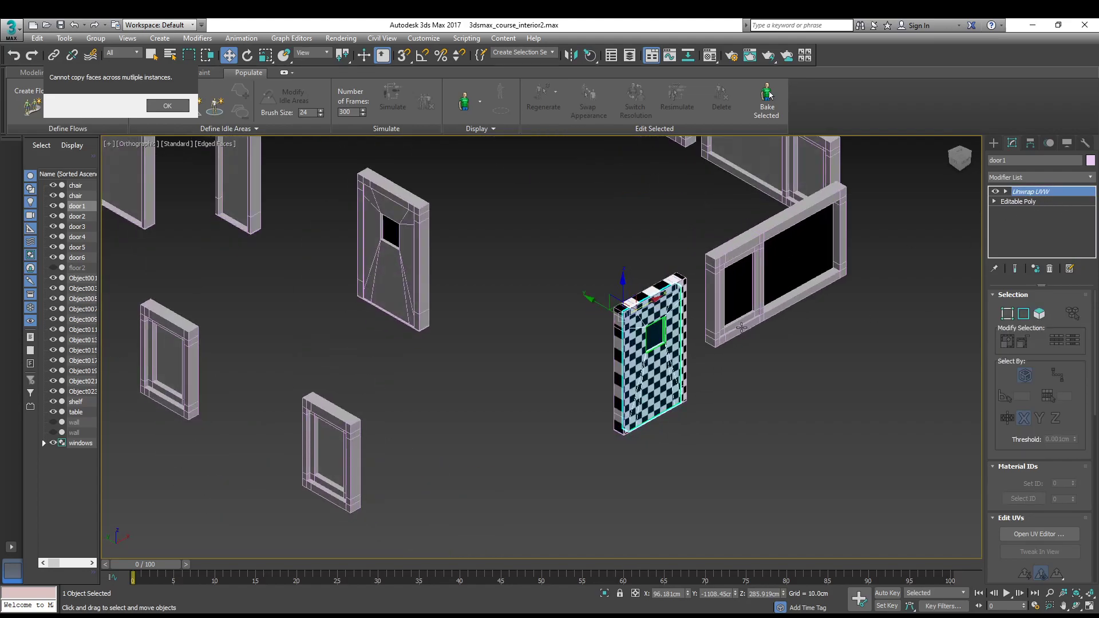
left_click(649, 307, "ctrl")
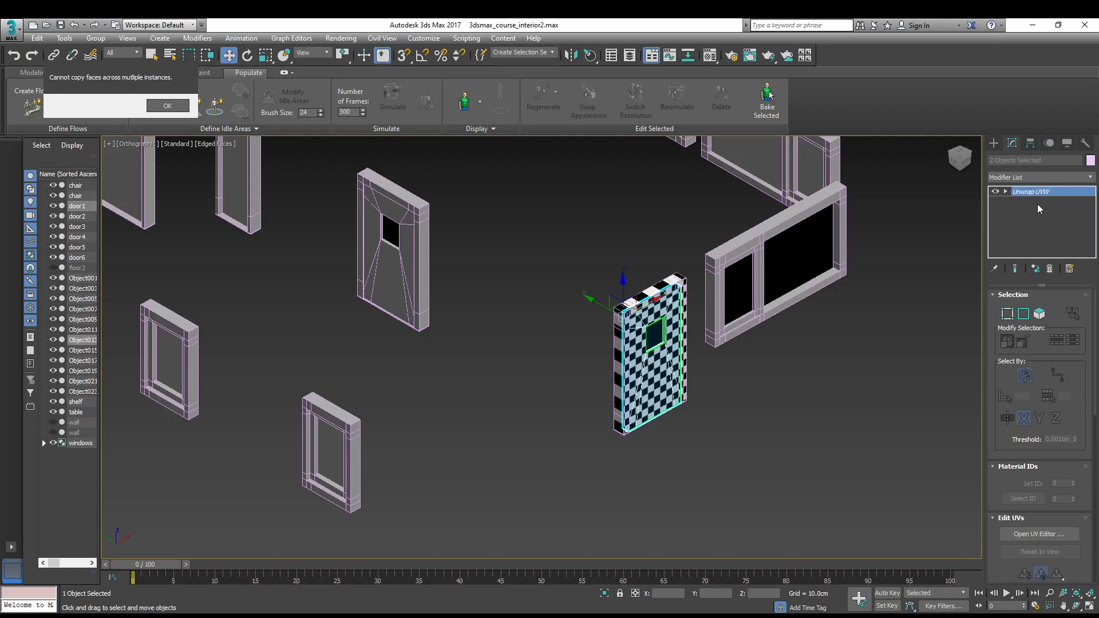
left_click(602, 369)
left_click_drag(630, 347, 481, 261, "shift")
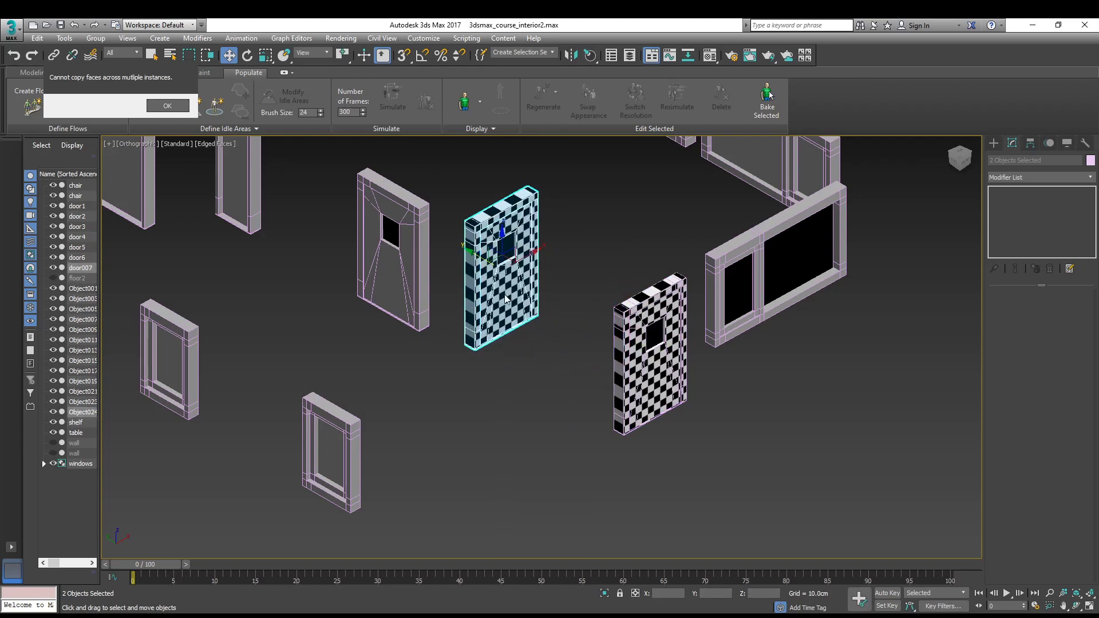
Rotate the copied checkered door freehand so it leans beside the second door
scroll(544, 296, "down", 2)
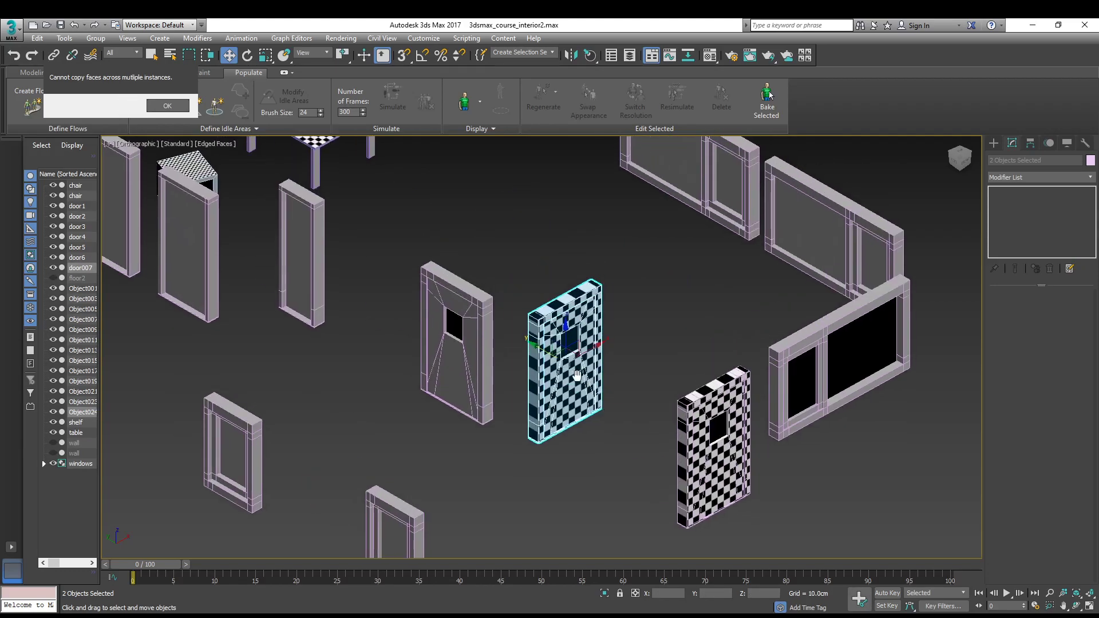
scroll(525, 329, "up", 5)
middle_click_drag(525, 329, 532, 392)
left_click(248, 55)
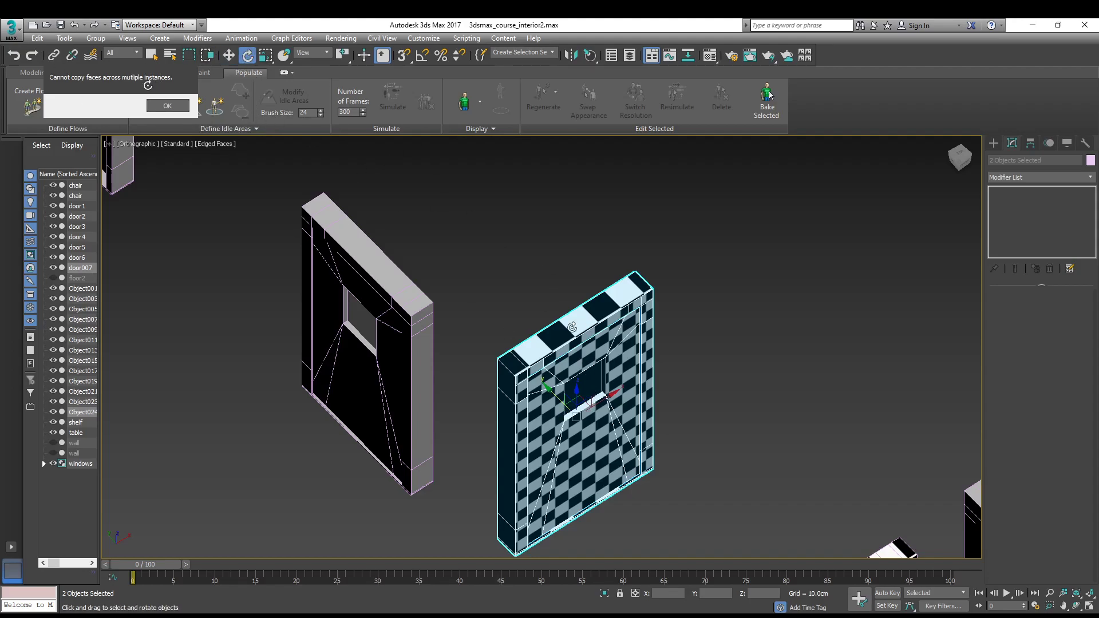
left_click_drag(579, 417, 591, 449)
scroll(573, 350, "down", 5)
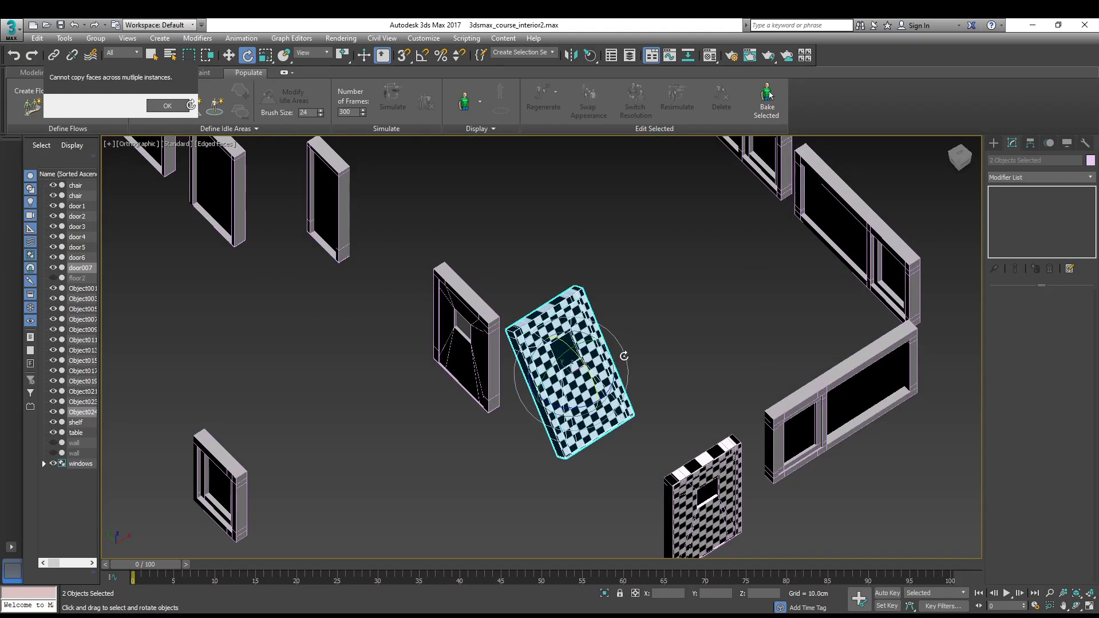
middle_click_drag(543, 322, 629, 297)
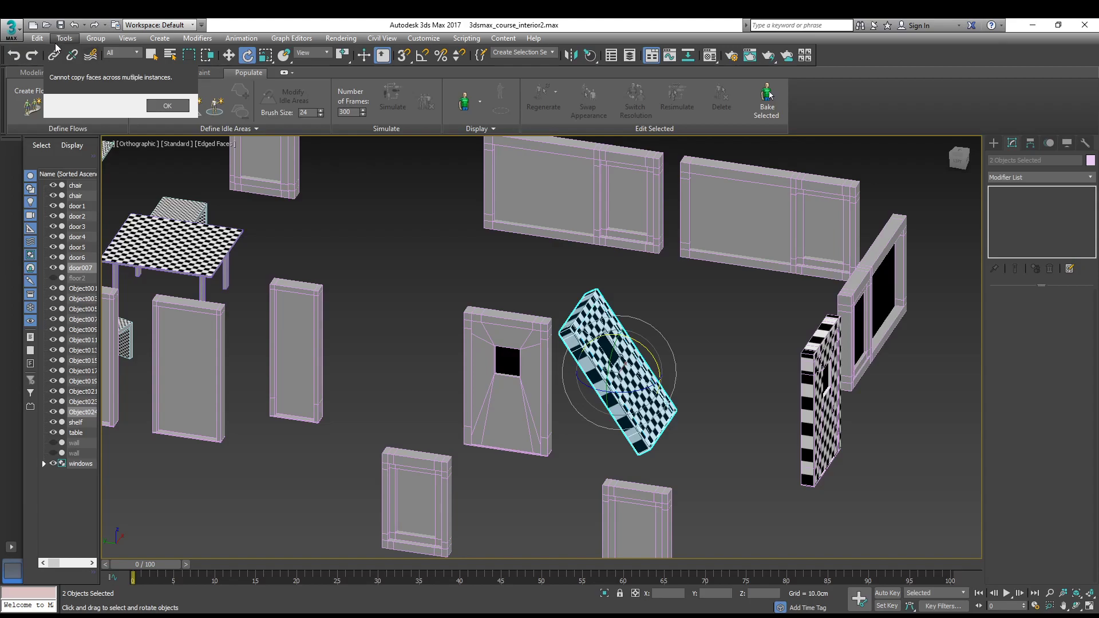
Undo the door copy and its rotation, and redo both changes
left_click(13, 55)
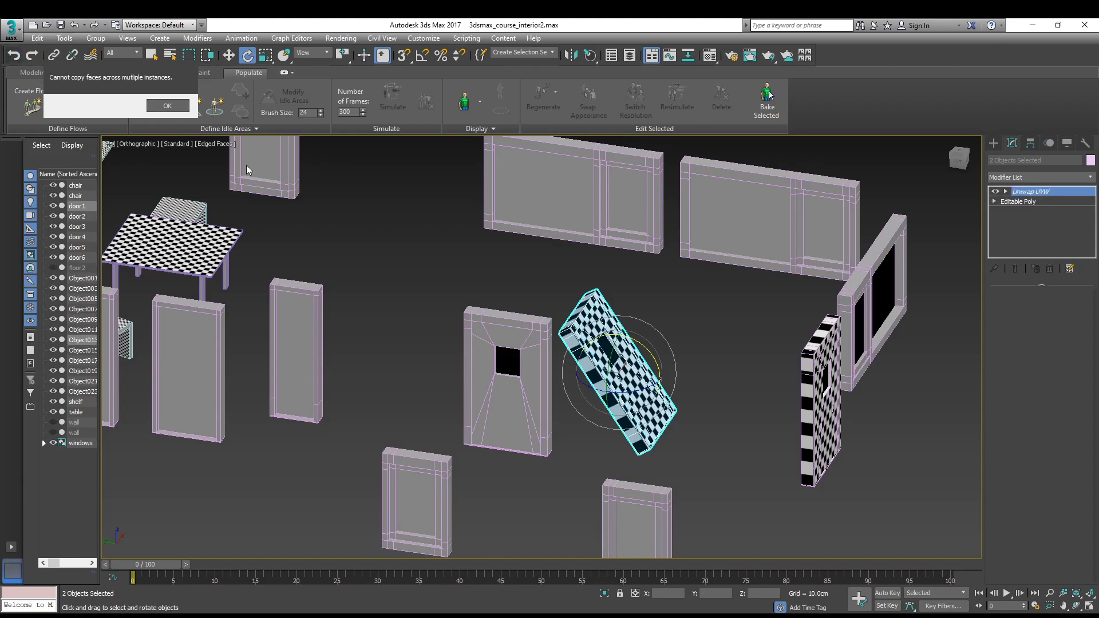
key("ctrl+z")
middle_click_drag(784, 344, 695, 312)
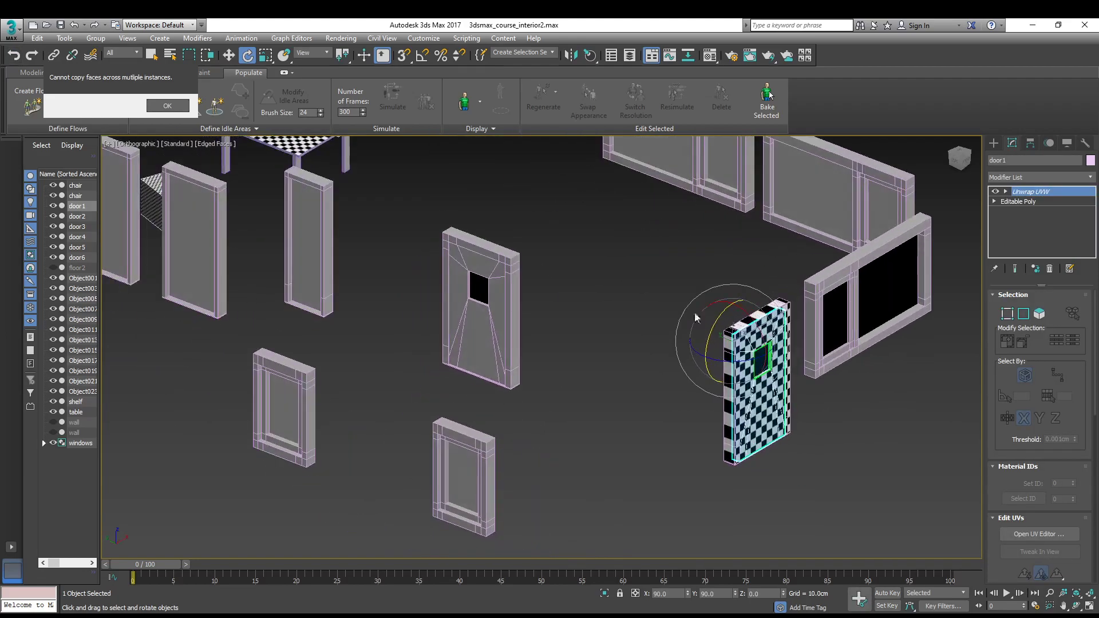
left_click(31, 55)
left_click(32, 55)
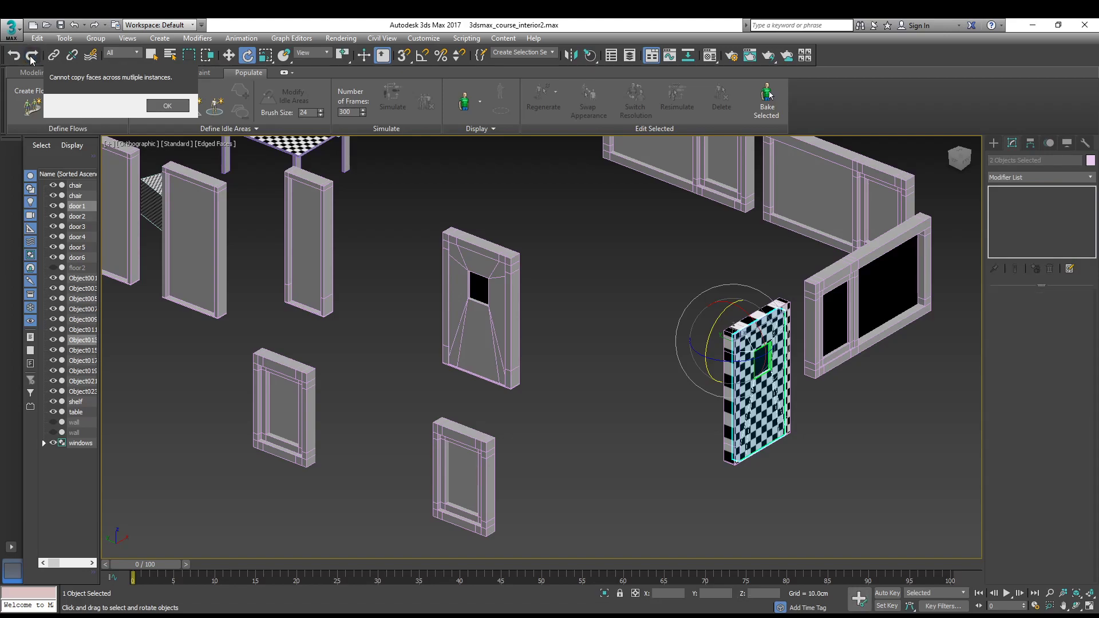
left_click(32, 55)
left_click(32, 60)
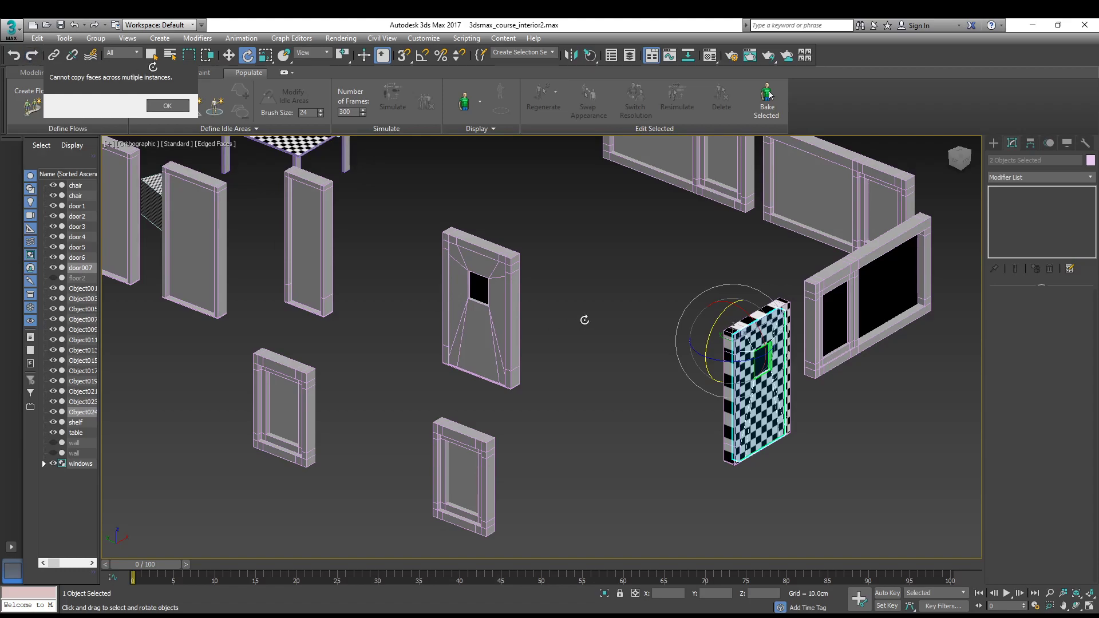
left_click(229, 55)
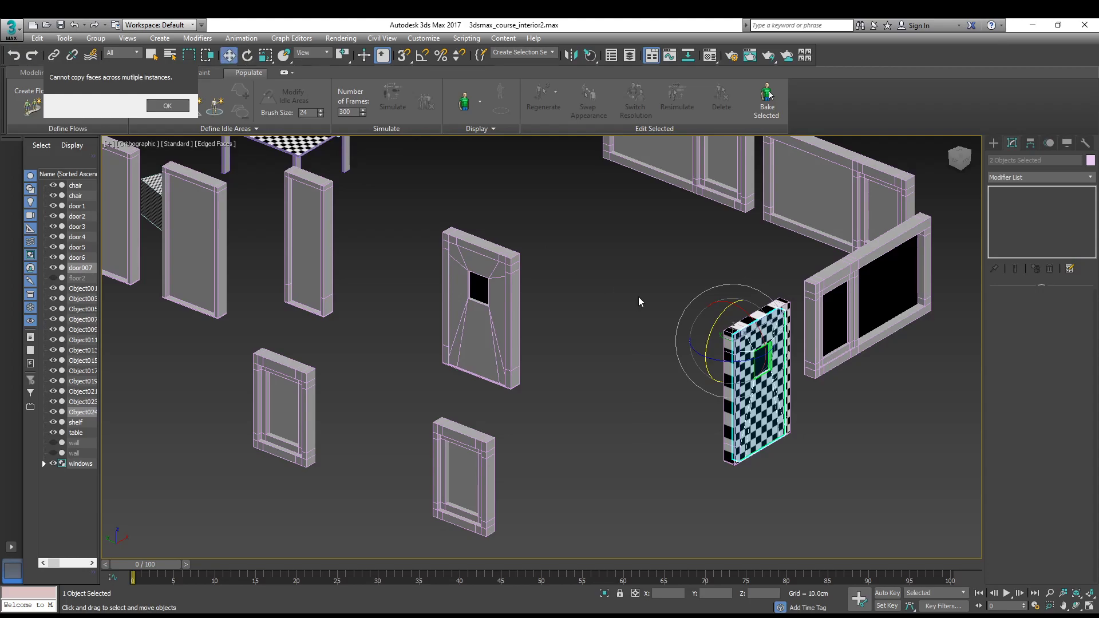
left_click_drag(761, 494, 753, 426)
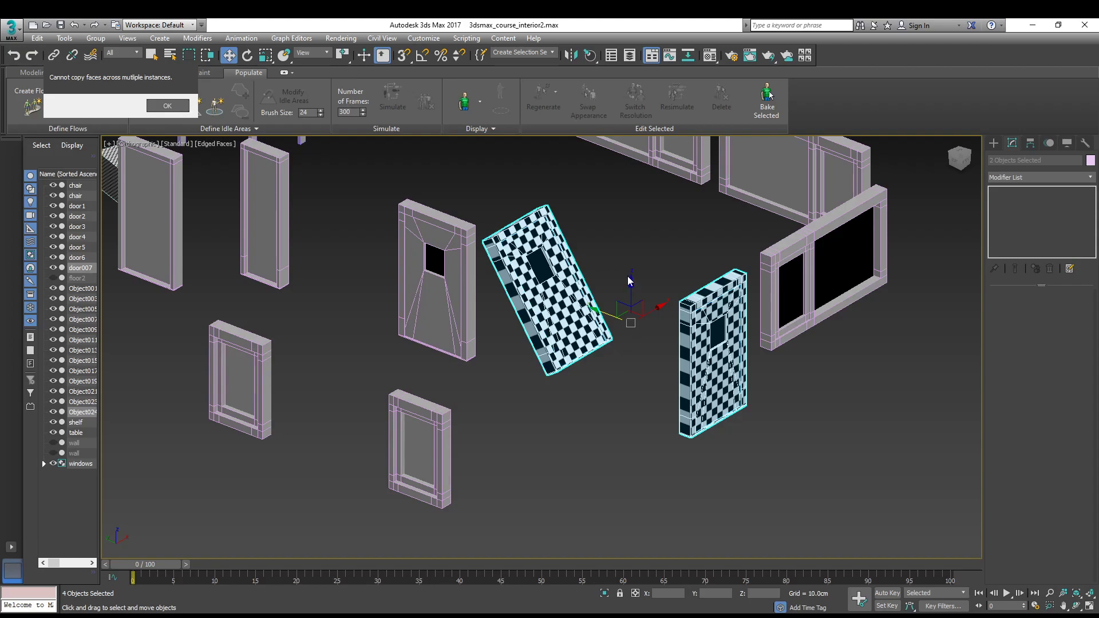
key("ctrl+z")
middle_click_drag(629, 302, 610, 361)
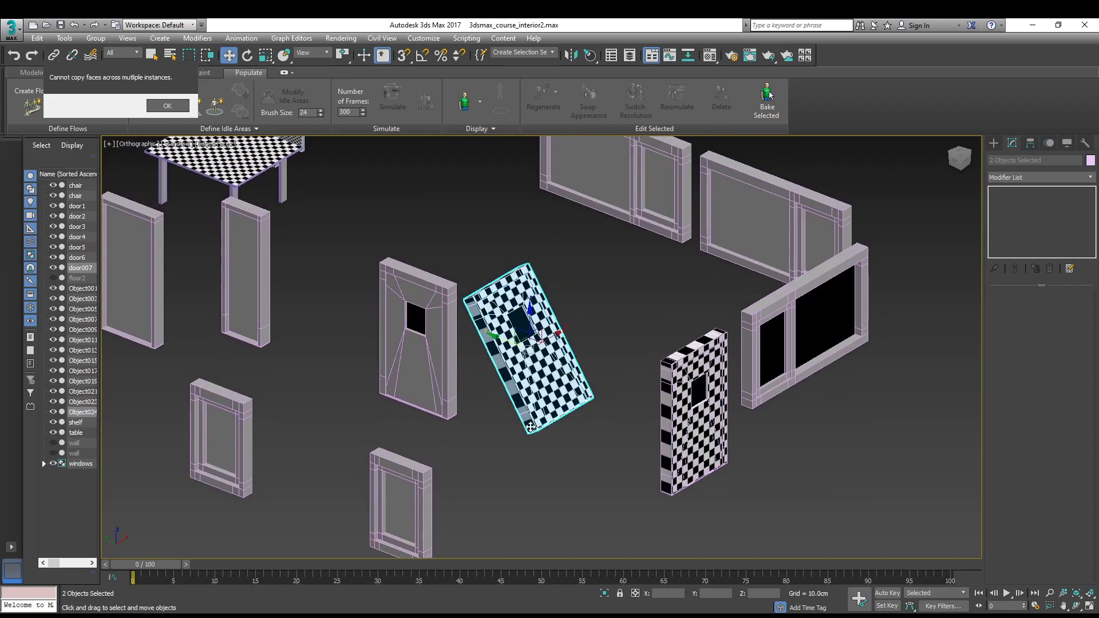
Select the tilted door copy's frame and panel in turn to check that both objects were copied
middle_click_drag(563, 400, 553, 330, "alt")
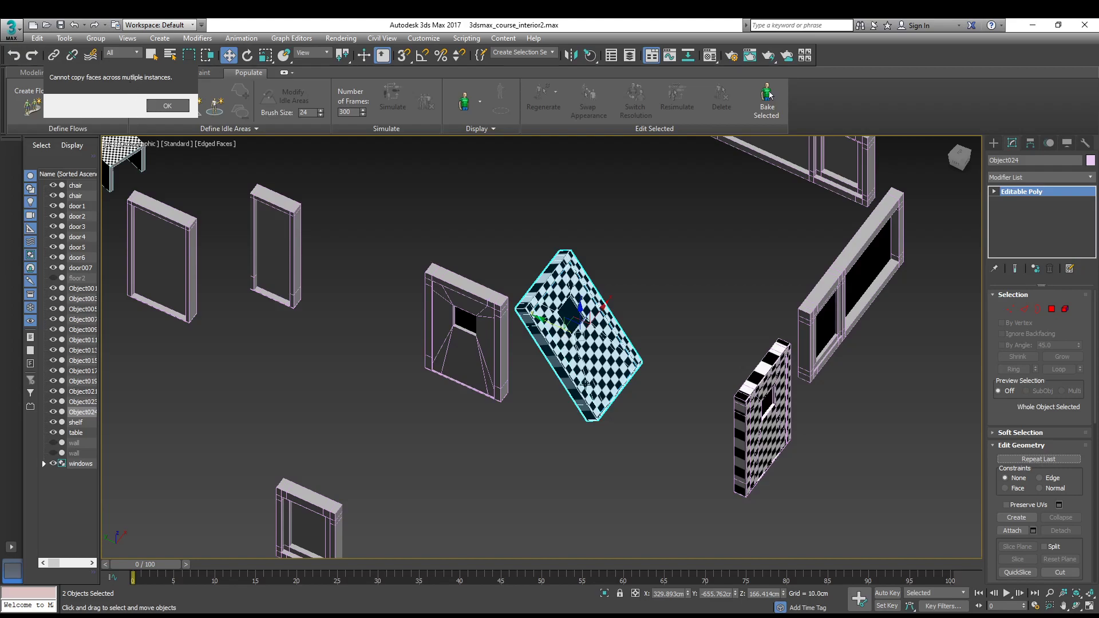
middle_click_drag(574, 355, 596, 349)
left_click(604, 399, "ctrl")
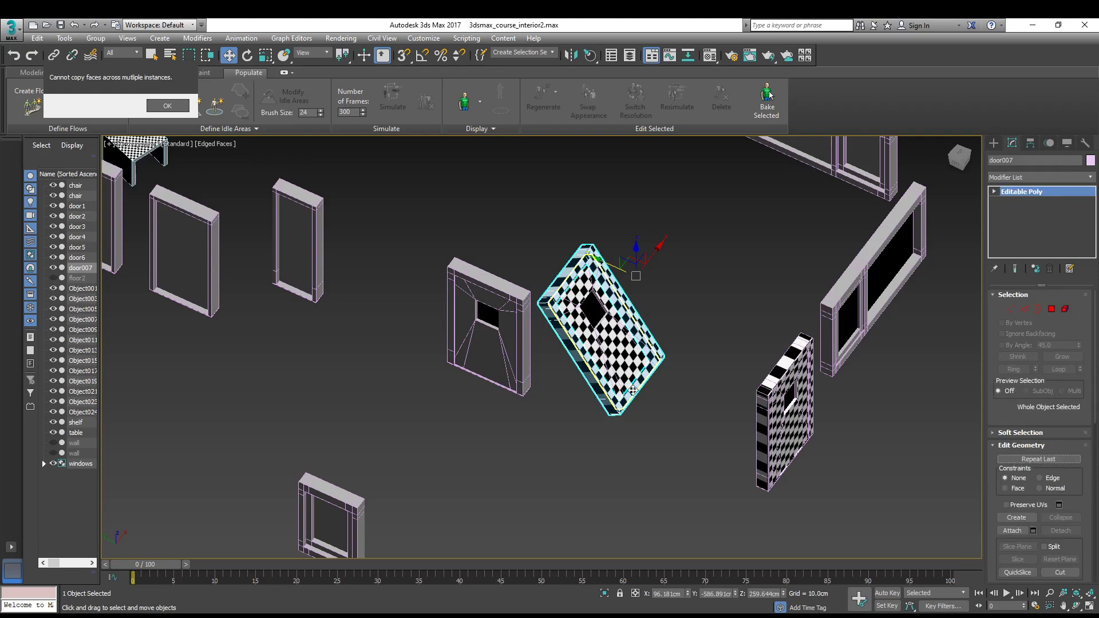
left_click(601, 310, "ctrl")
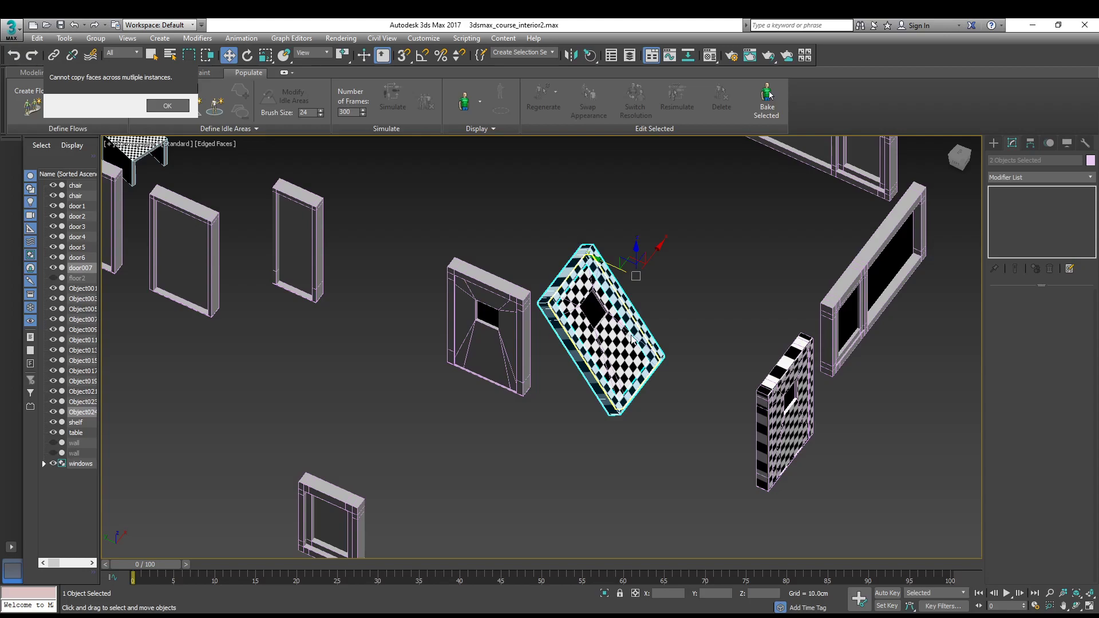
Examine the checker pattern on the tilted door copy's panel and frame close up and from several angles
scroll(633, 408, "down", 2)
scroll(653, 408, "down", 4)
middle_click_drag(690, 403, 578, 351, "alt")
scroll(584, 352, "up", 5)
middle_click_drag(651, 380, 611, 327, "alt")
scroll(677, 400, "up", 5)
left_click(694, 374)
middle_click_drag(611, 327, 614, 352, "alt")
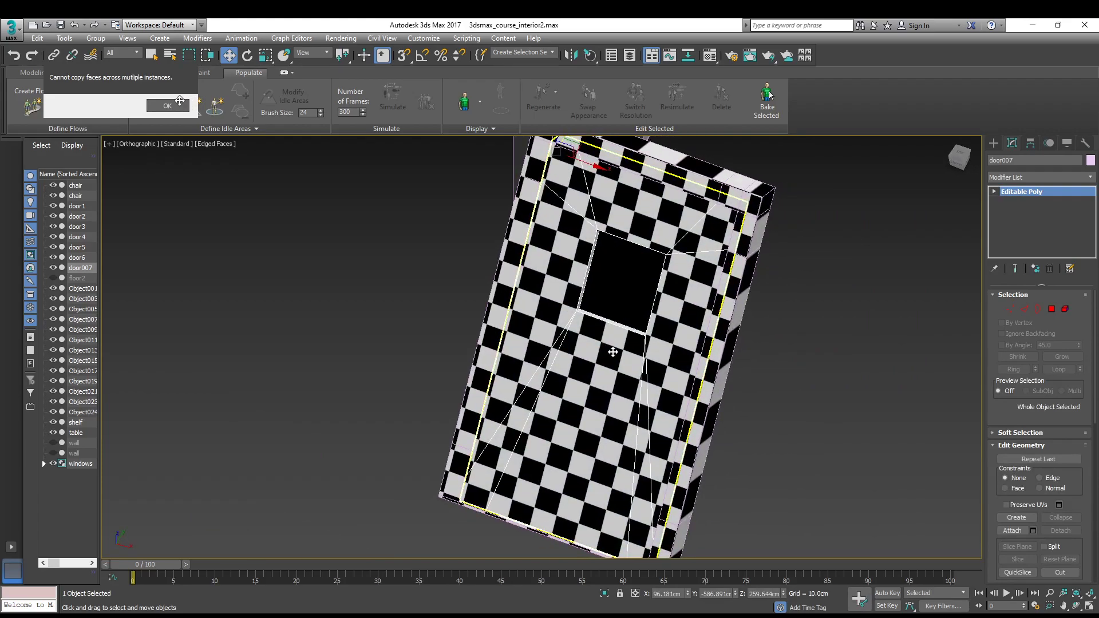
scroll(442, 311, "down", 6)
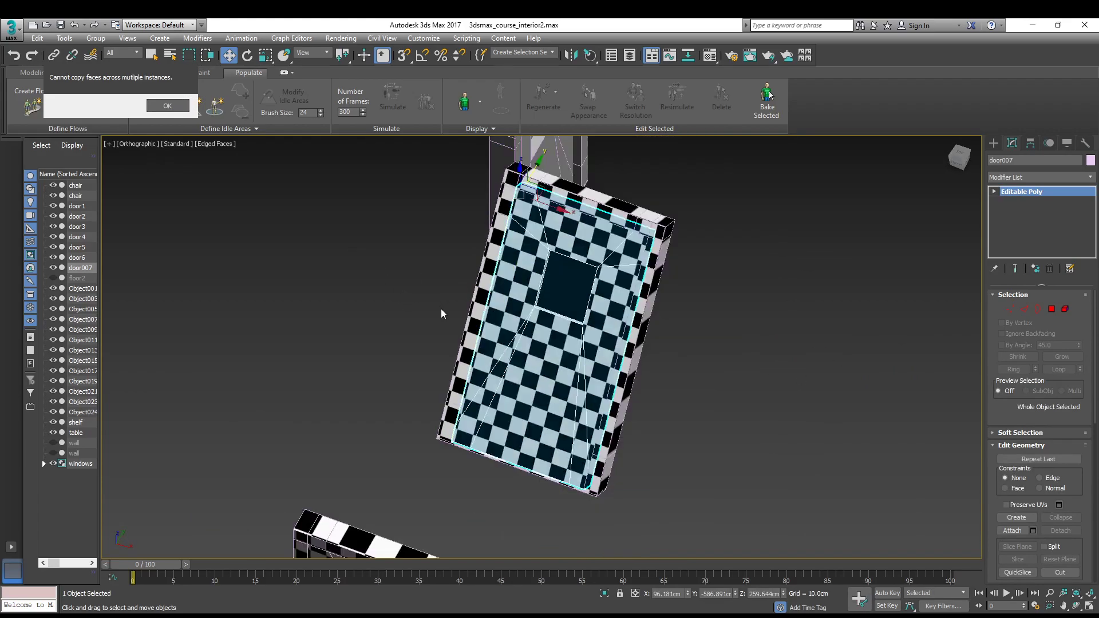
middle_click_drag(460, 324, 564, 314, "alt")
scroll(447, 309, "up", 4)
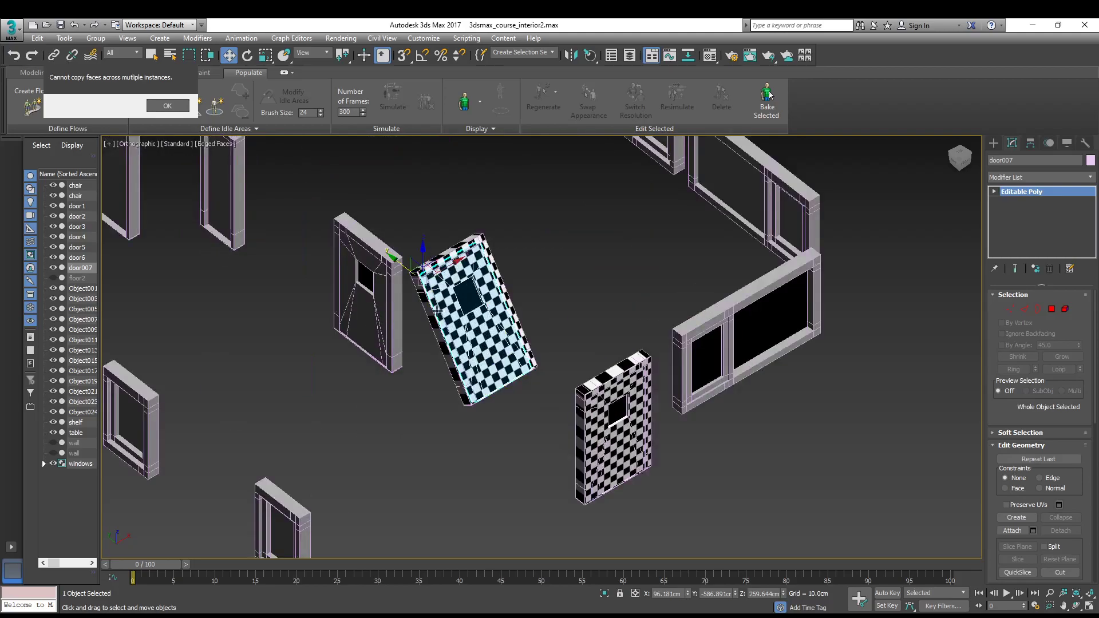
Select the second door's frame and the narrow door's frame in turn to inspect the doors that still lack UVs
middle_click_drag(347, 235, 372, 284)
middle_click_drag(373, 284, 414, 311, "alt")
left_click(391, 344)
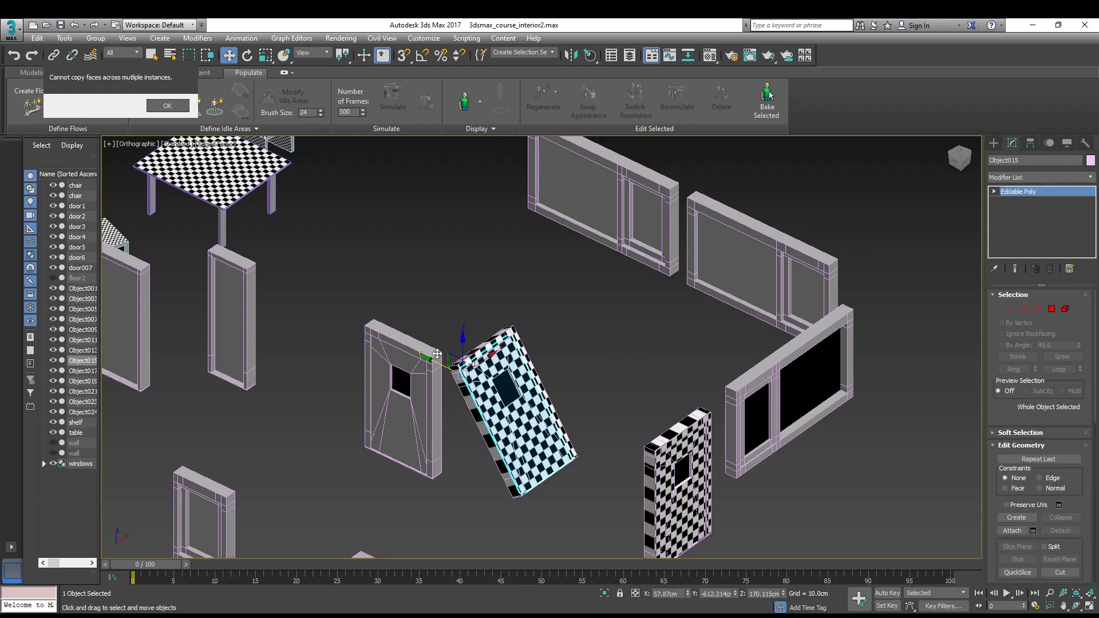
left_click(238, 268)
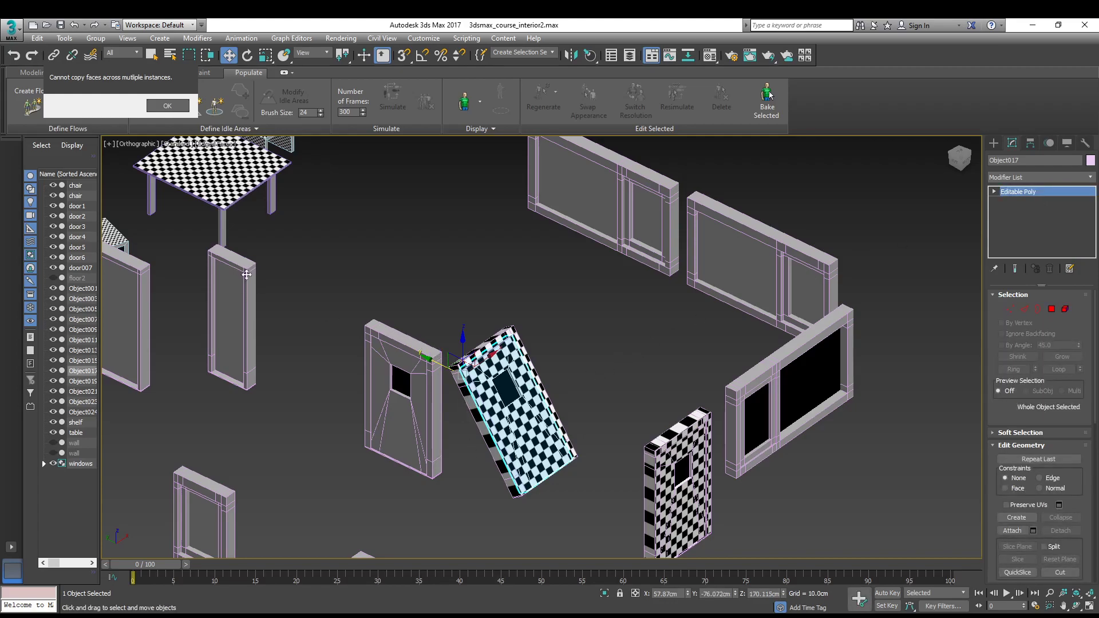
scroll(438, 341, "down", 5)
middle_click_drag(439, 341, 460, 345, "alt")
scroll(460, 344, "up", 5)
Select the tilted copy's panel and the second door's panel in turn and compare both doors from several sides
left_click(461, 343)
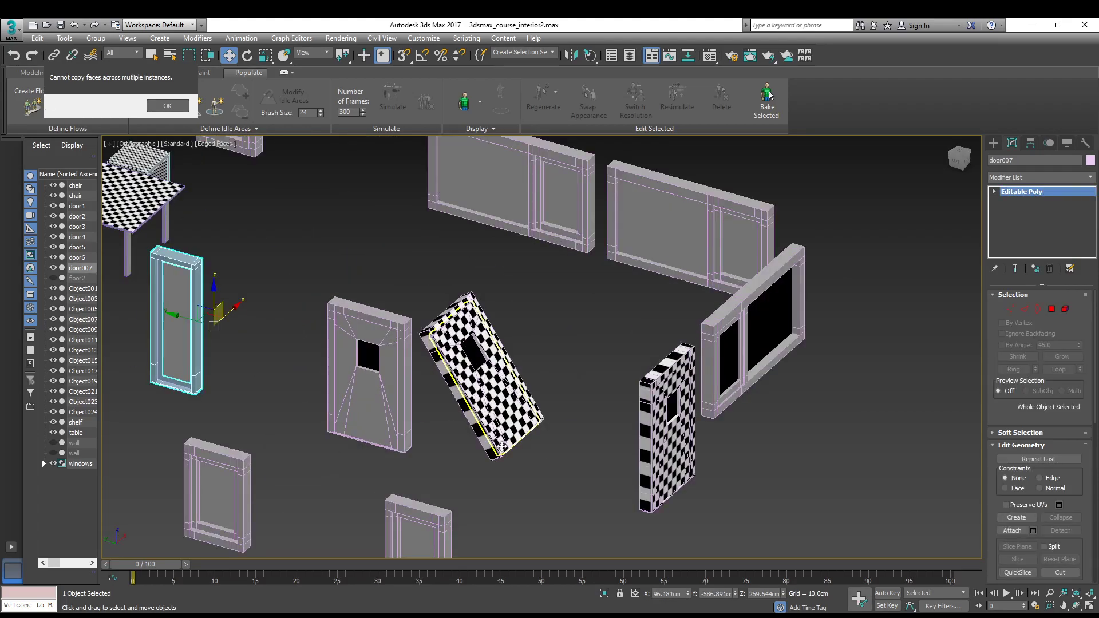
left_click(405, 397)
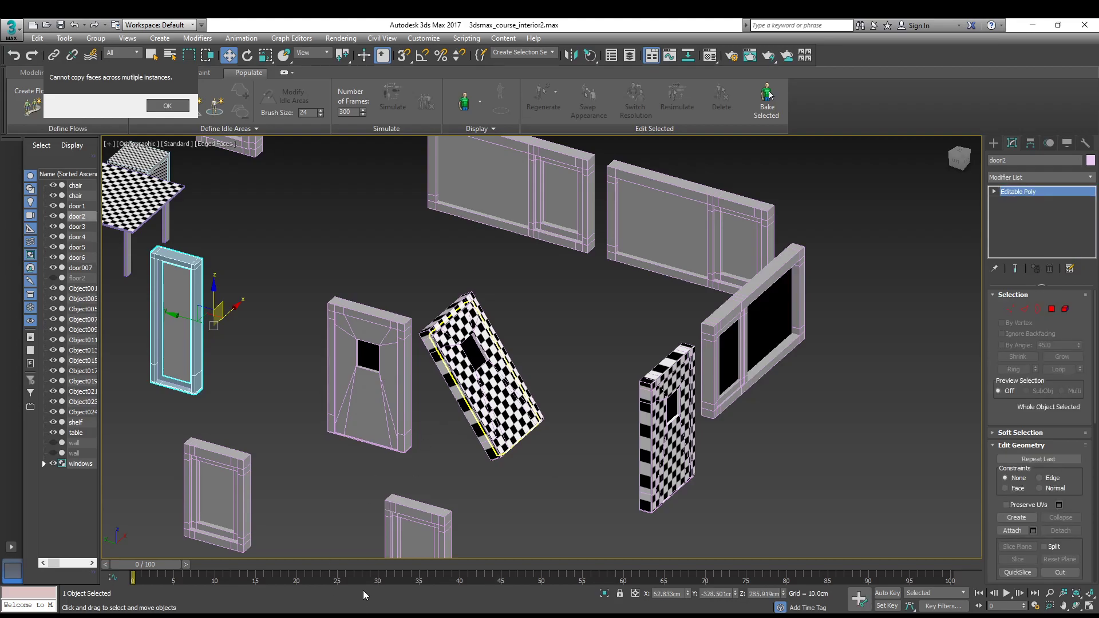
scroll(552, 391, "down", 5)
middle_click_drag(609, 342, 475, 403, "alt")
scroll(481, 410, "up", 5)
middle_click_drag(530, 424, 877, 439, "alt")
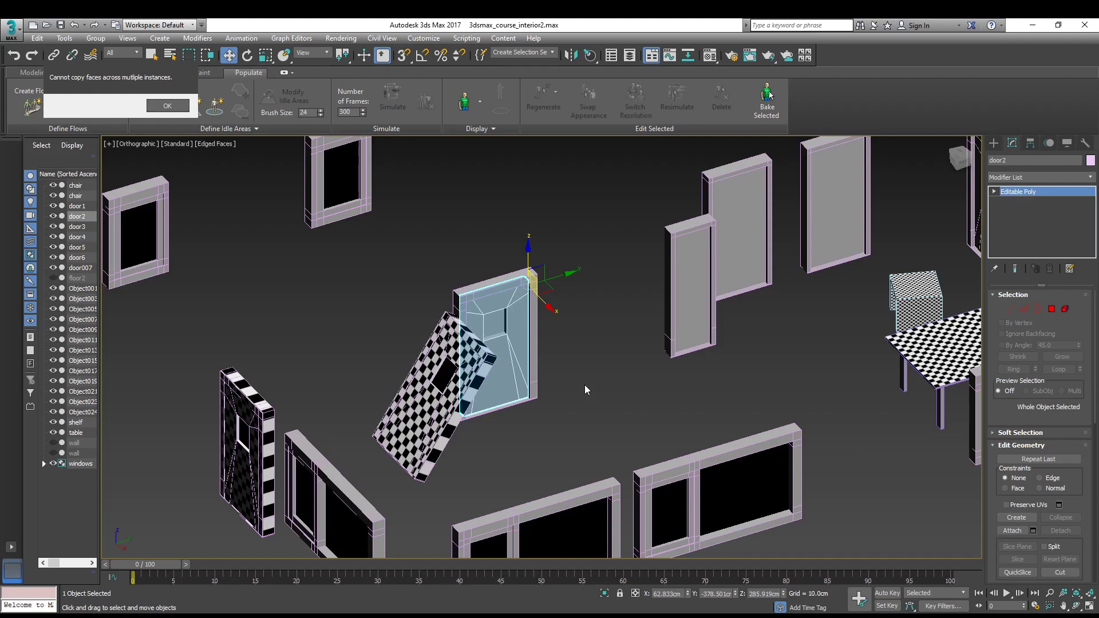
scroll(481, 407, "down", 5)
middle_click_drag(477, 402, 487, 394, "alt")
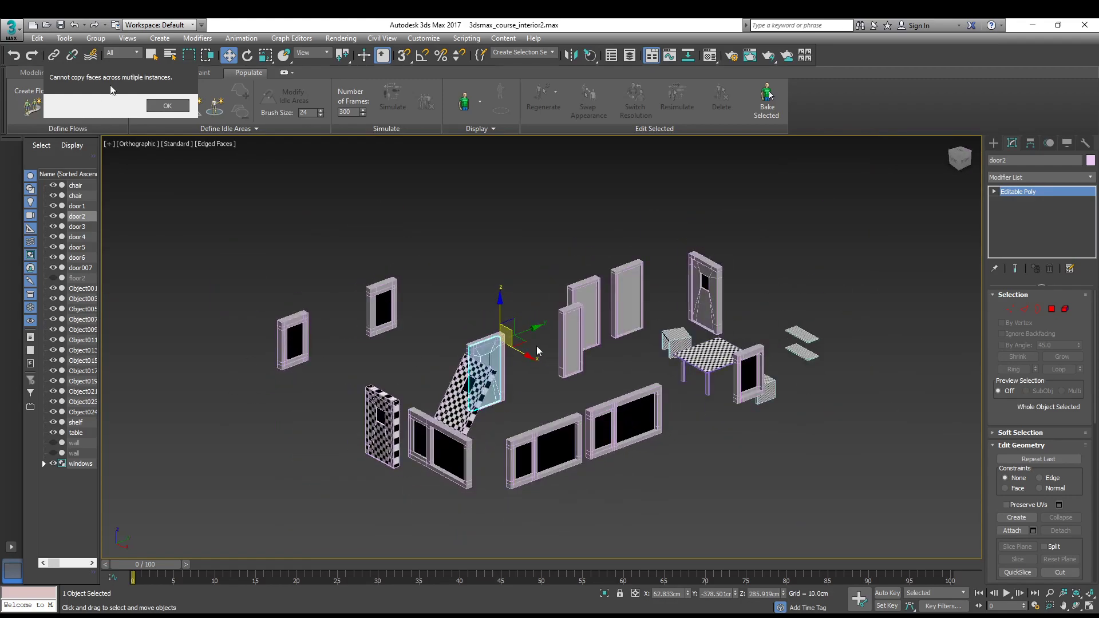